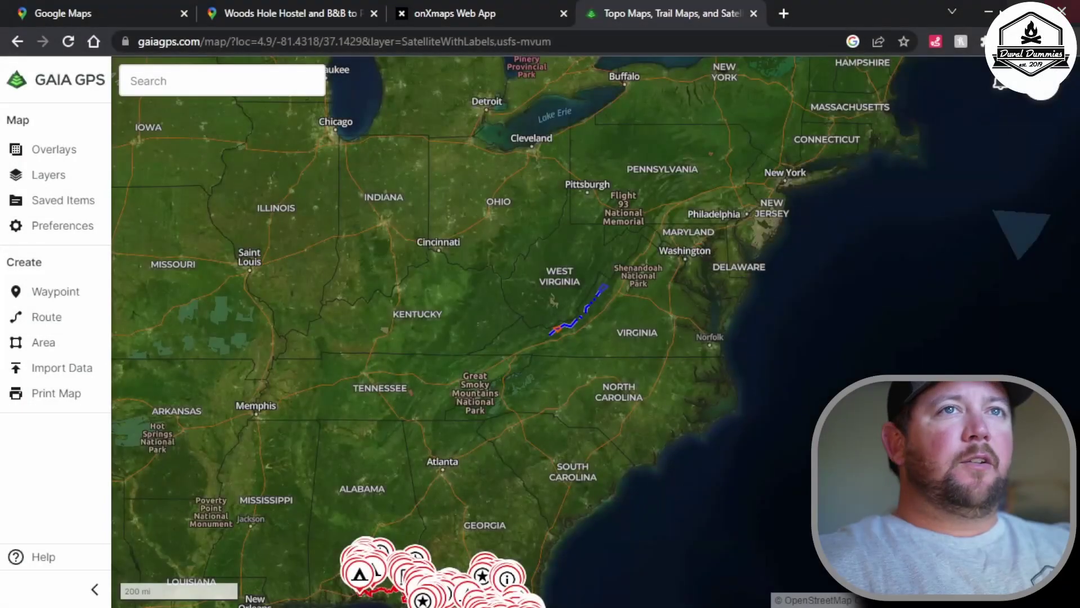
Step: Switch to Google Earth Pro and locate the junction of road 125 and Nat'l Forest Rd 202 northwest of Macclenny
left_click(989, 11)
left_click(670, 590)
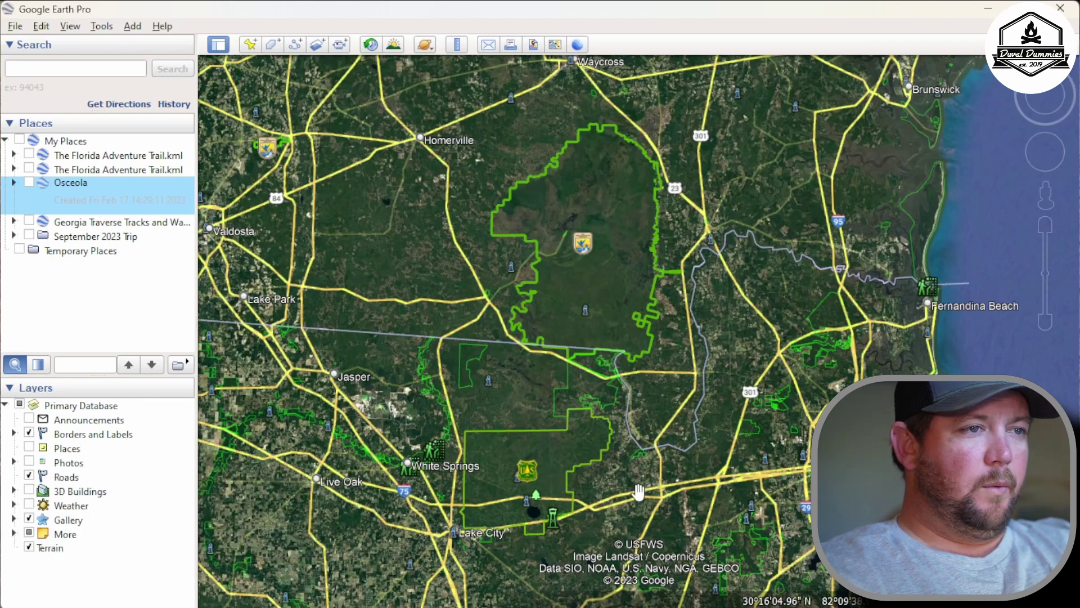
scroll(587, 508, "up", 3)
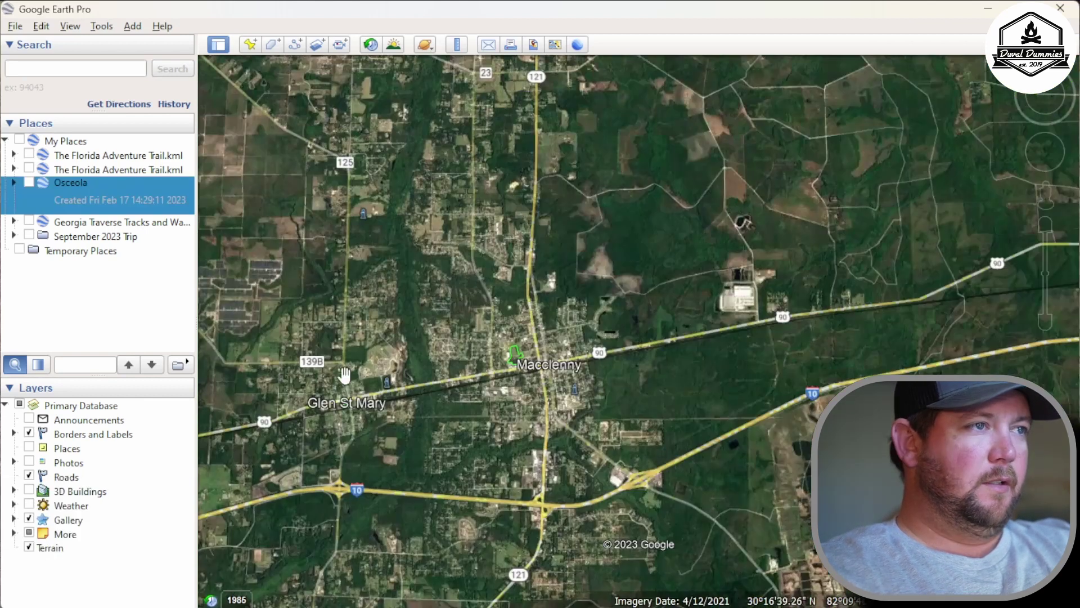
left_click_drag(361, 181, 586, 433)
left_click_drag(362, 305, 531, 429)
left_click_drag(472, 366, 419, 137)
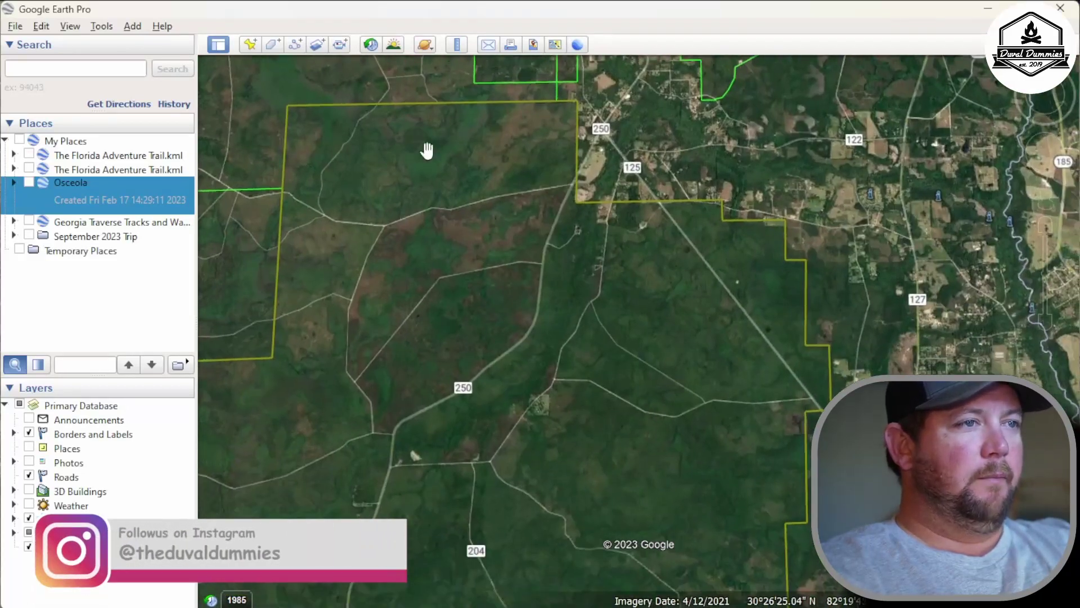
scroll(478, 237, "down", 2)
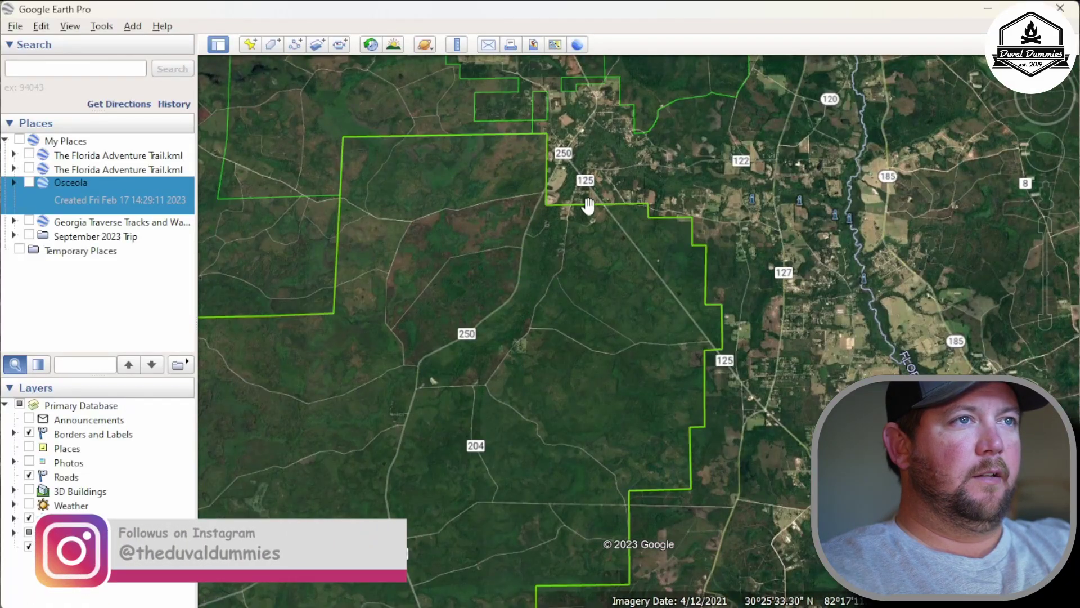
scroll(663, 366, "up", 3)
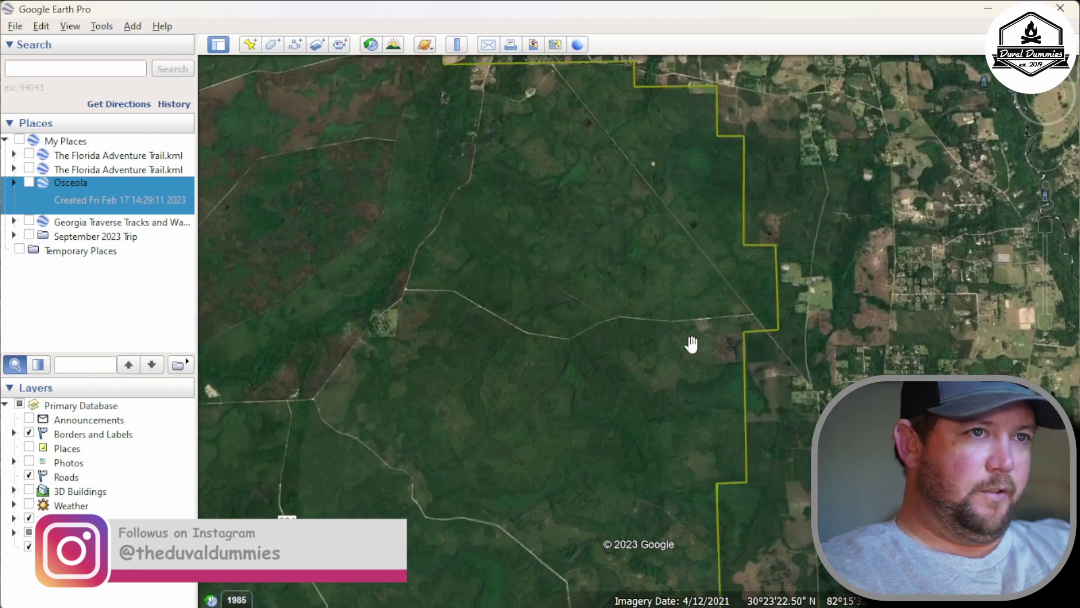
left_click_drag(690, 342, 588, 452)
scroll(587, 451, "up", 3)
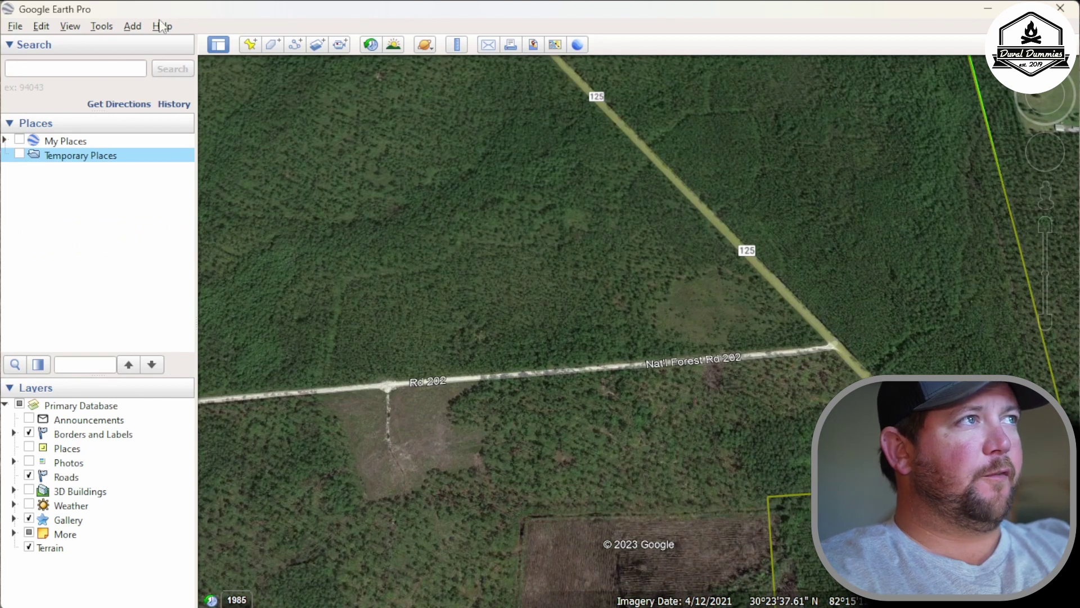
Step: Create a new folder named "Osceola overnighter" under Temporary Places
left_click(133, 26)
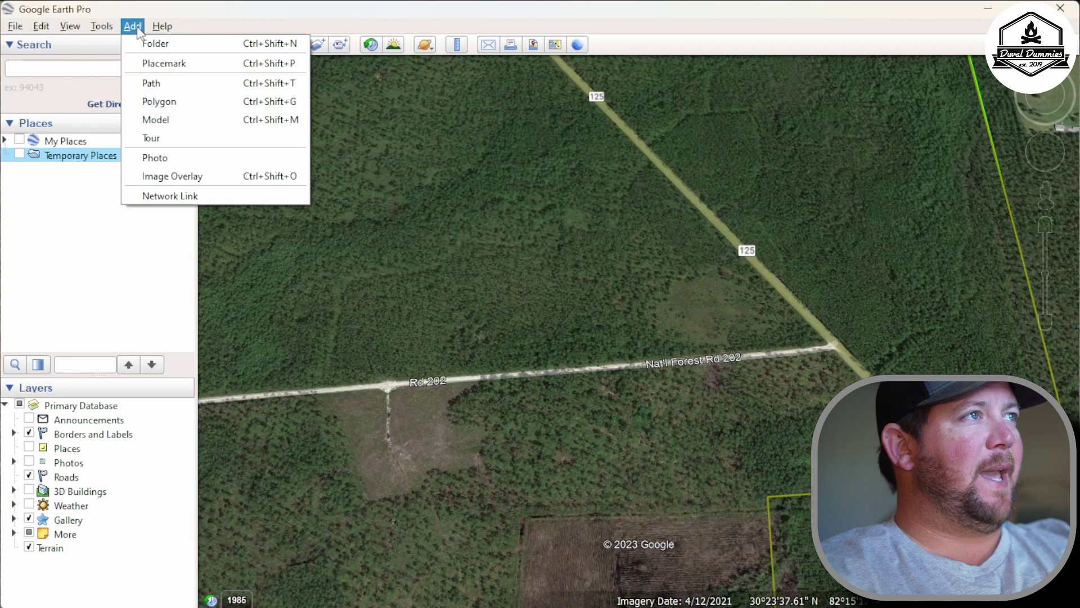
left_click(153, 44)
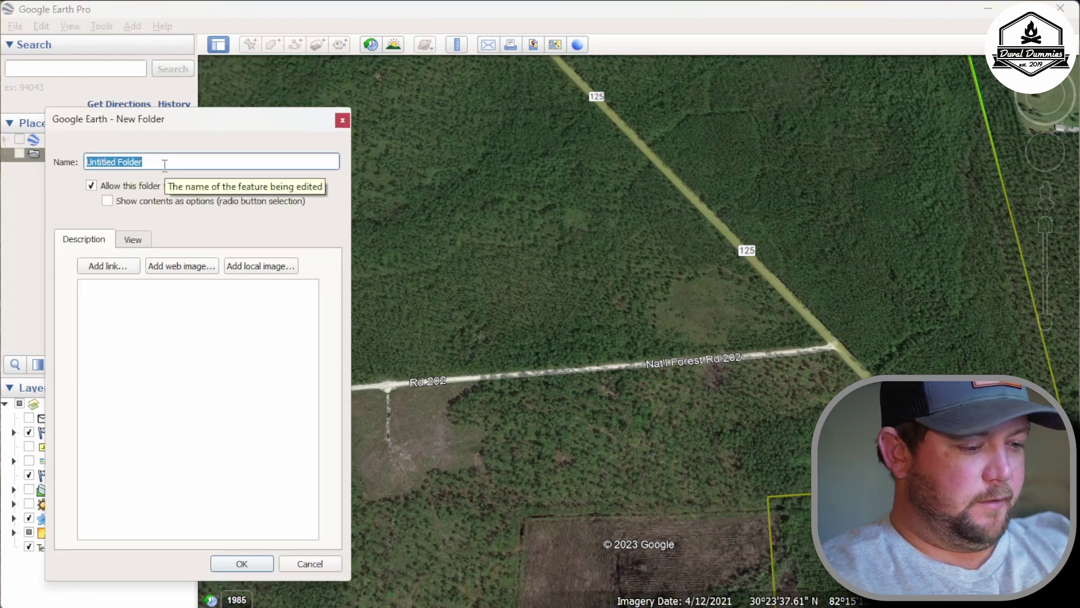
type("Osceola D")
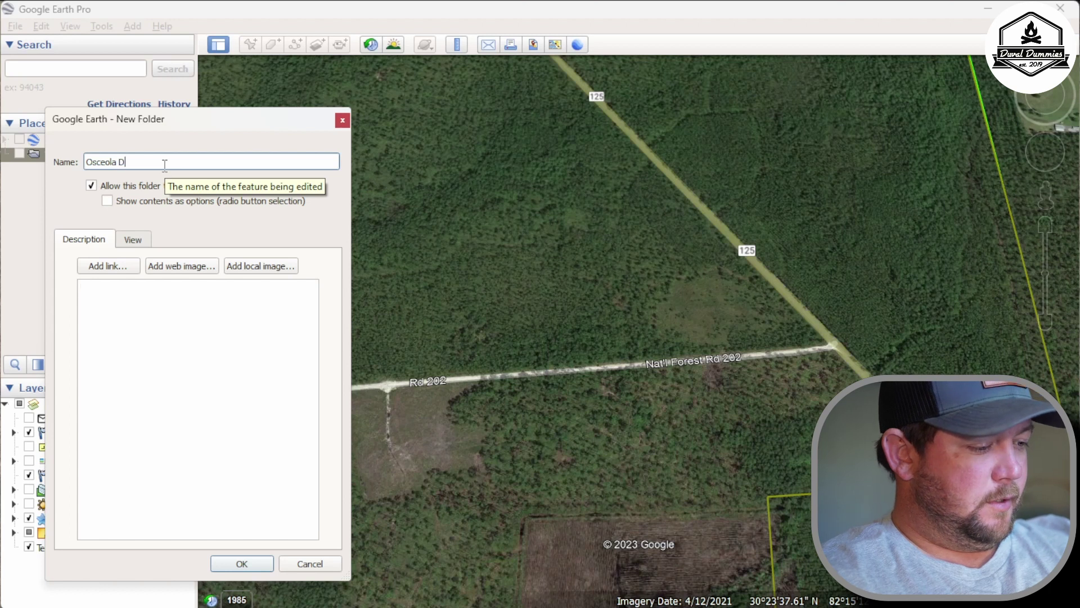
key("BackSpace")
type("overnight")
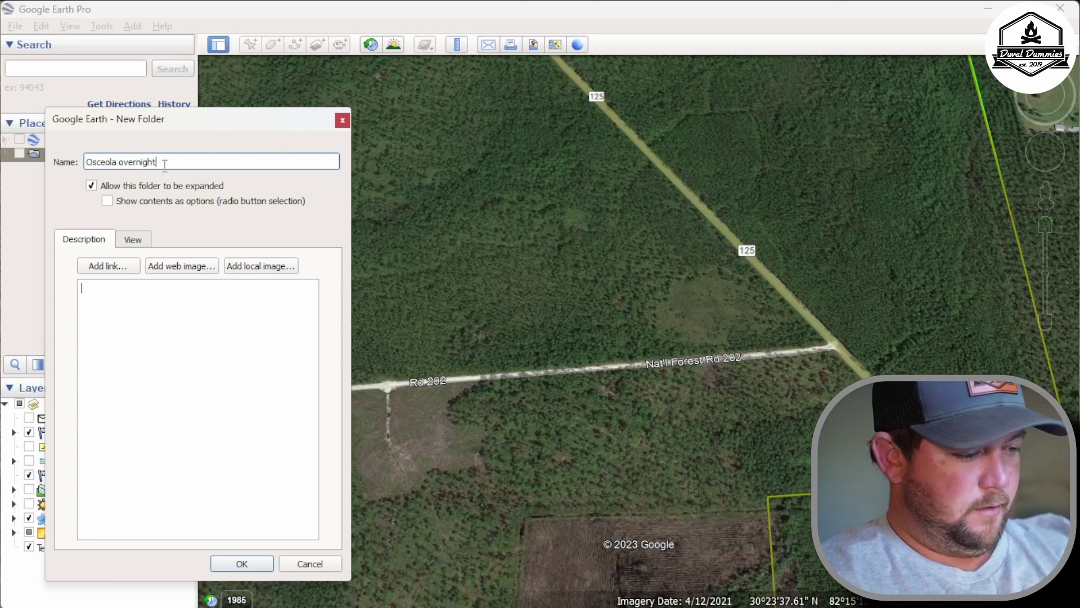
type("er")
key("Return")
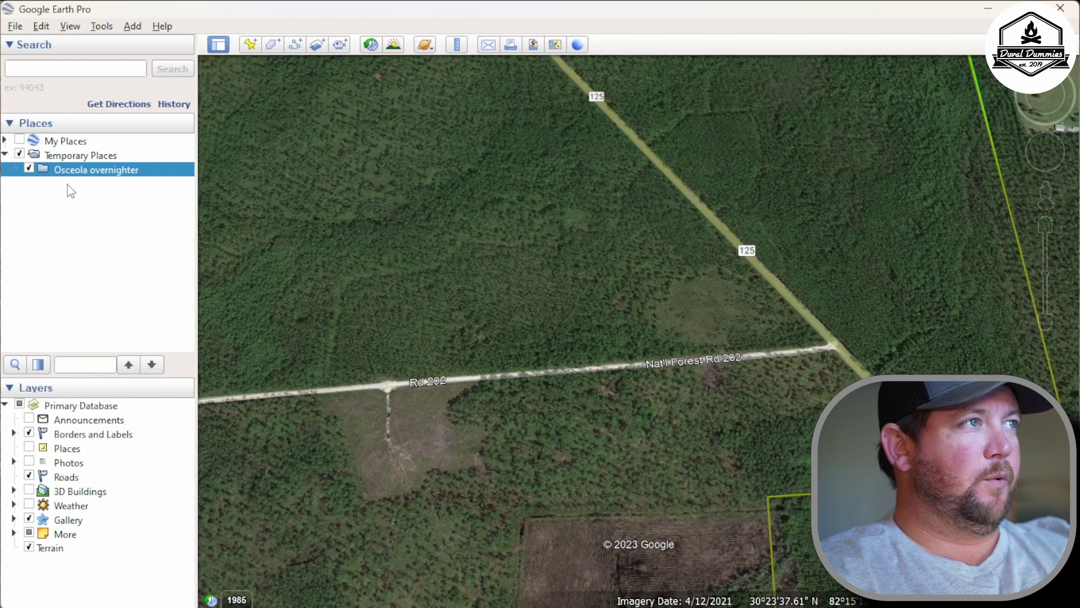
Step: Add a subfolder named "Waypoints" inside the Osceola overnighter folder
right_click(76, 169)
mouse_move(94, 173)
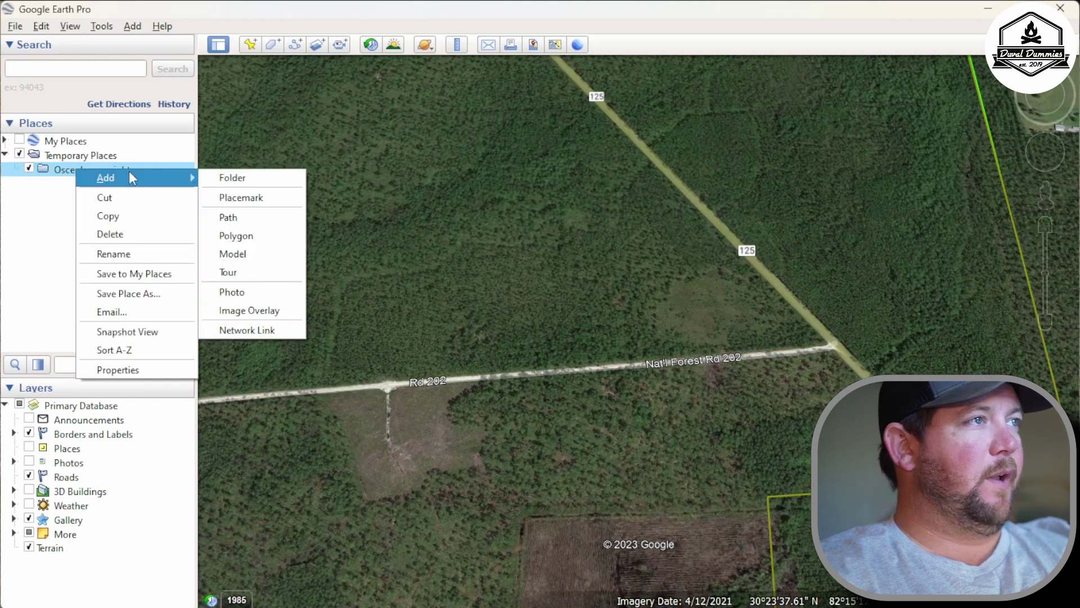
left_click(232, 178)
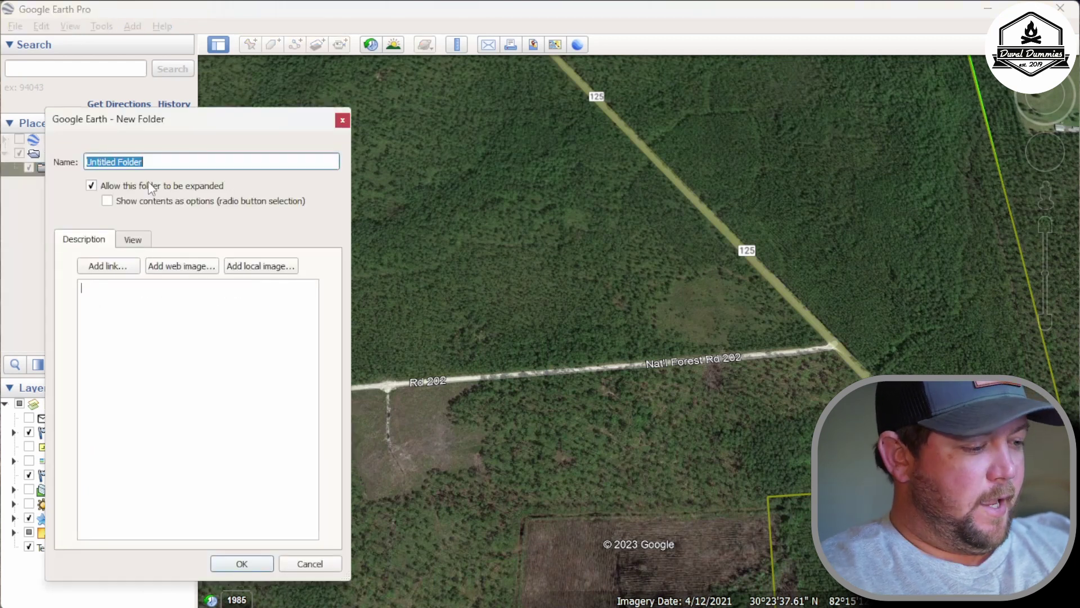
type("Waypoints")
key("Return")
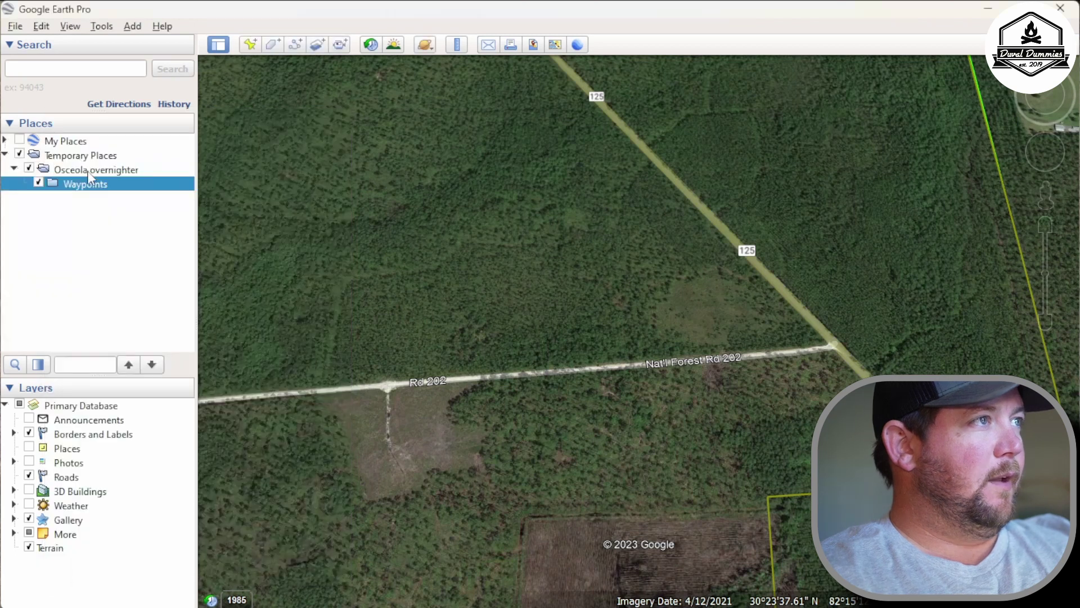
Step: Add a second subfolder named "Tracks" inside the Osceola overnighter folder
right_click(89, 170)
left_click(231, 179)
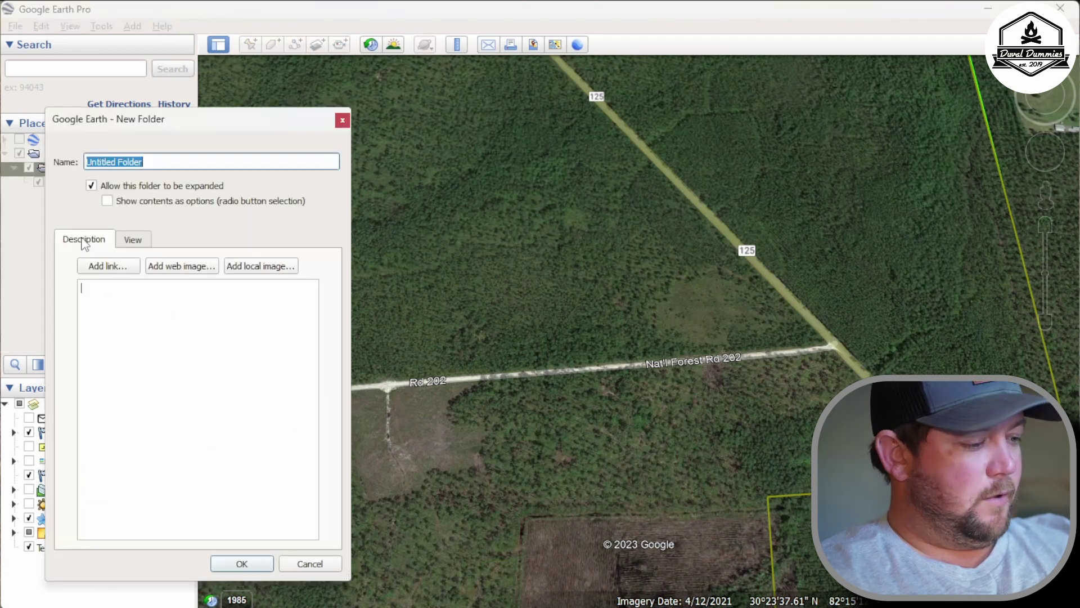
type("Tracks")
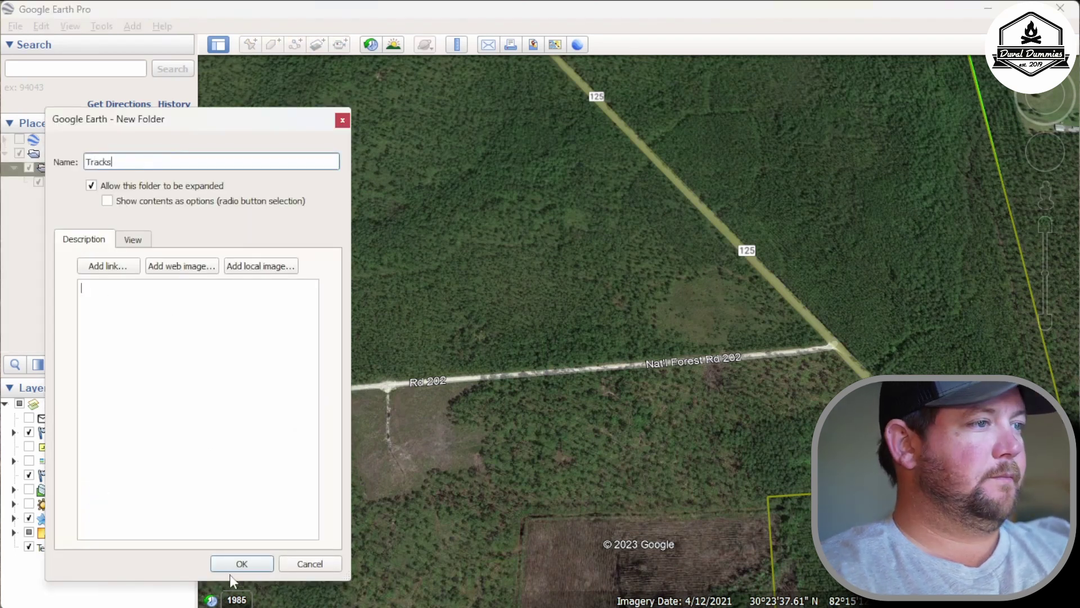
key("Return")
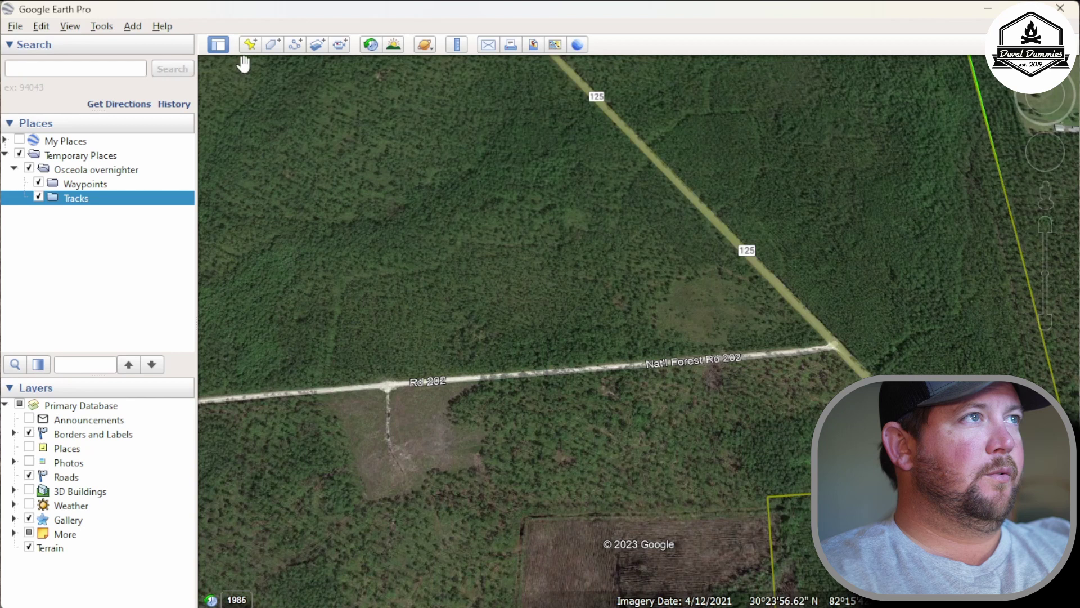
Step: Add a placemark named "202" with no icon at the junction of road 125 and Nat'l Forest Rd 202
left_click(266, 48)
left_click(248, 46)
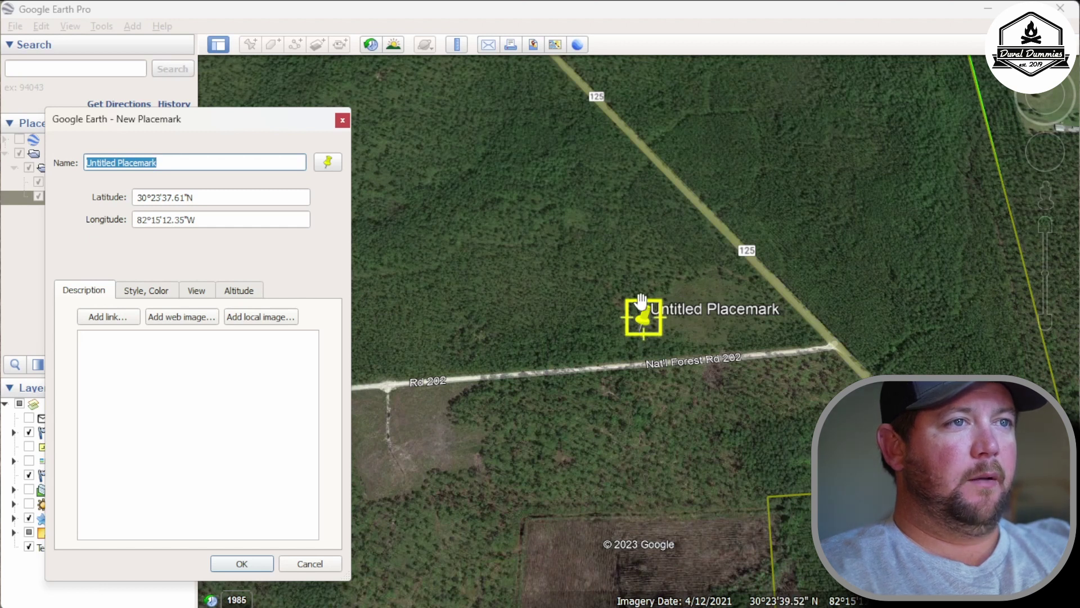
left_click_drag(648, 325, 828, 357)
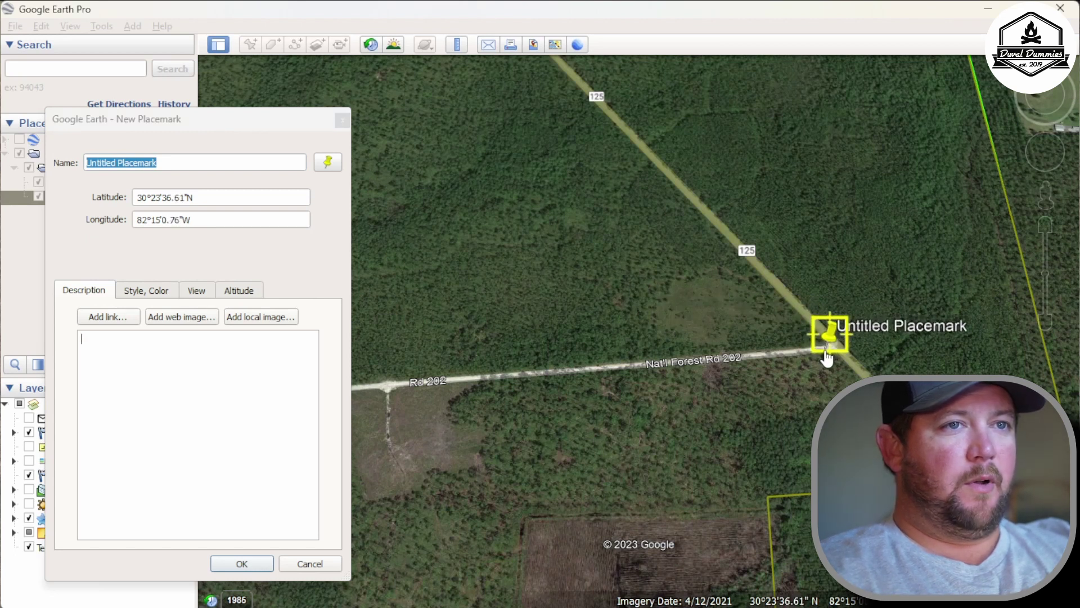
triple_click(168, 161)
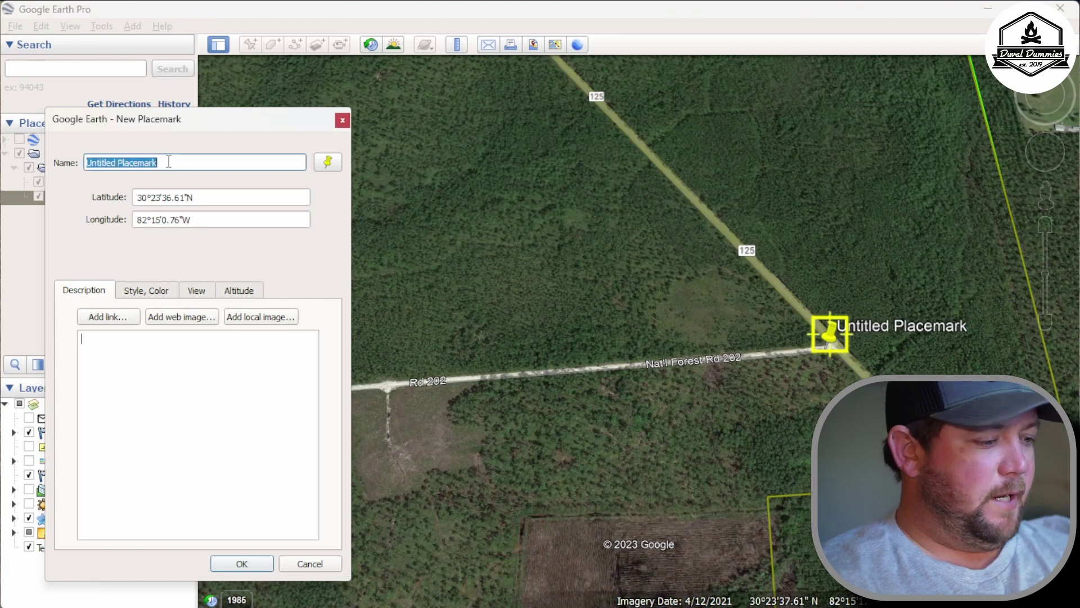
type("202")
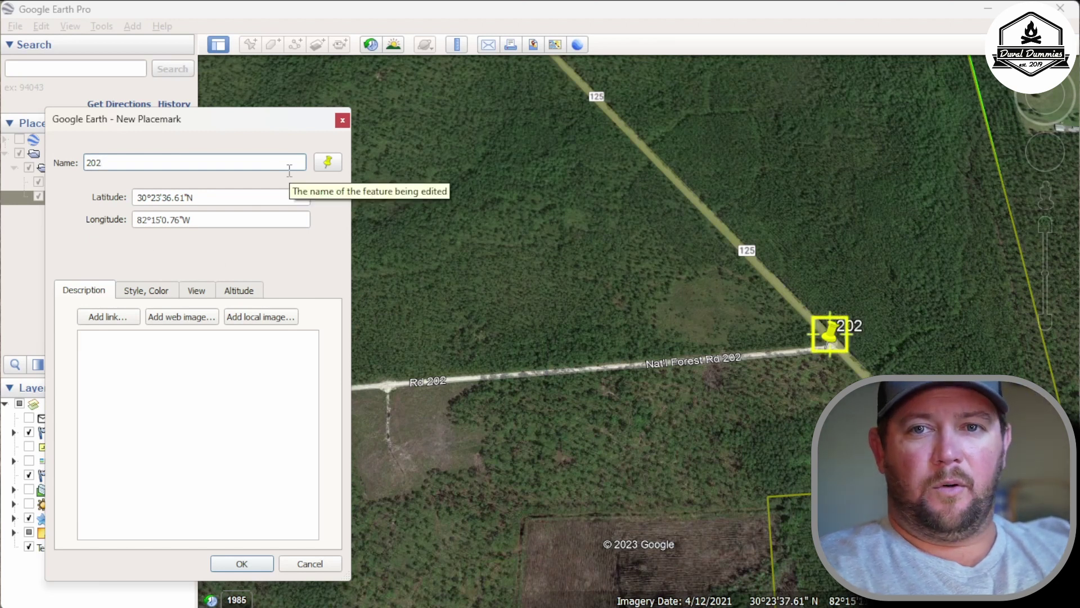
key("Tab")
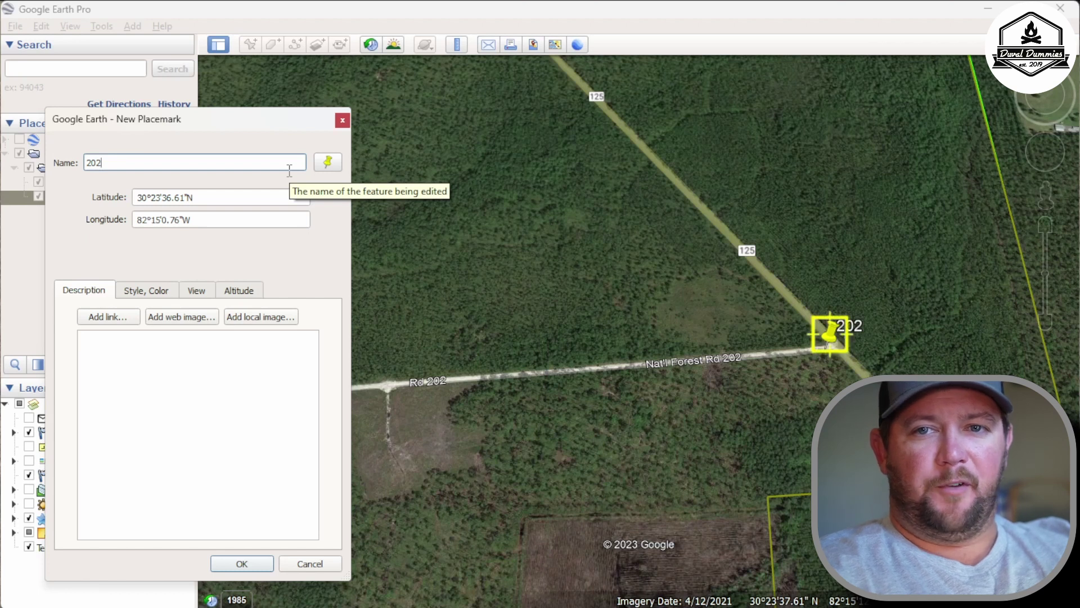
key("Tab")
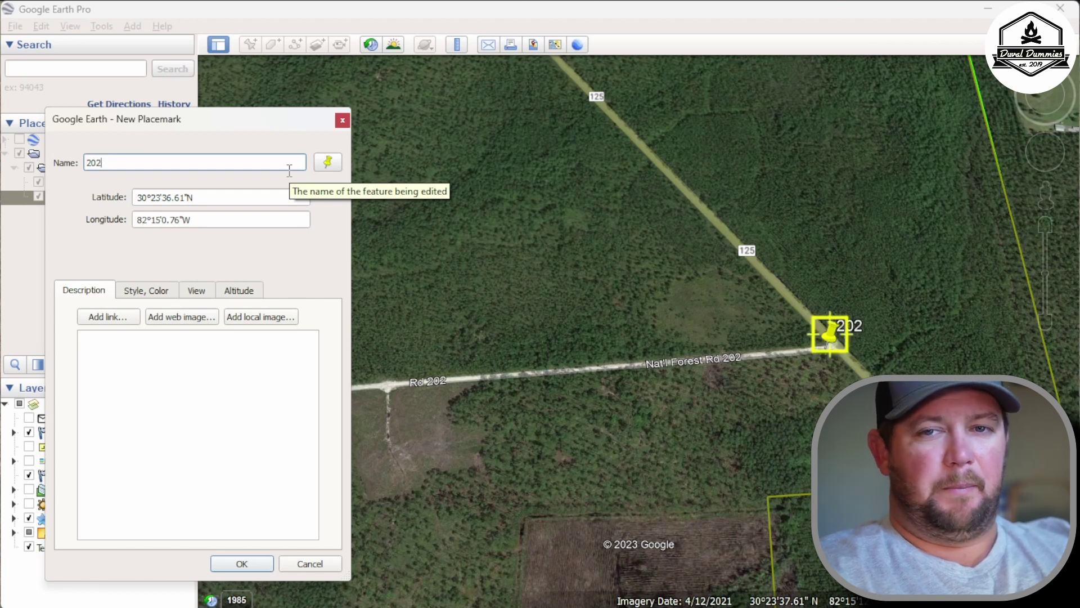
left_click(328, 163)
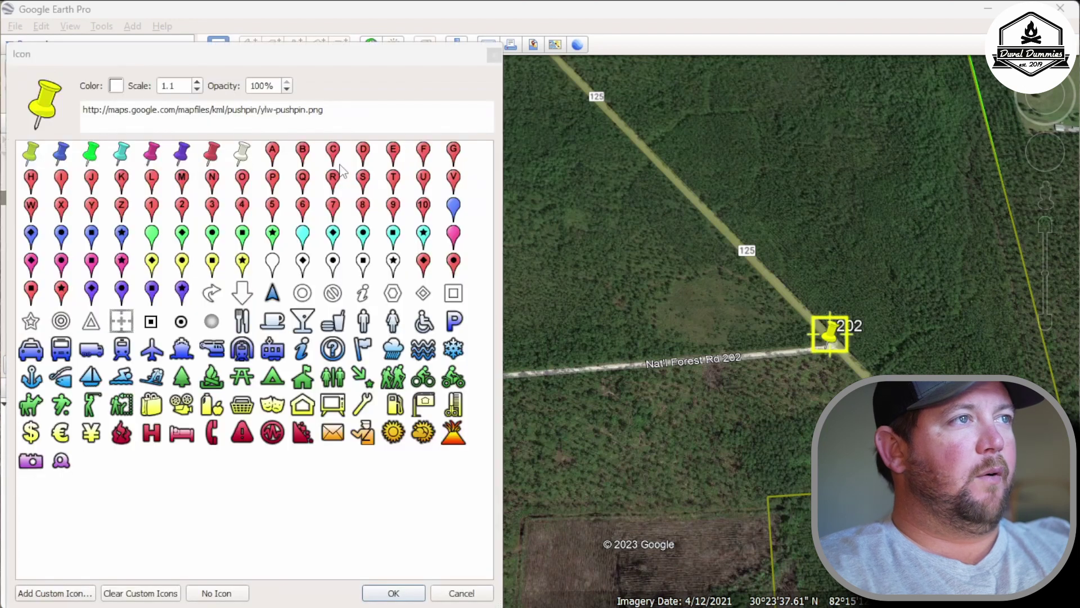
left_click(218, 593)
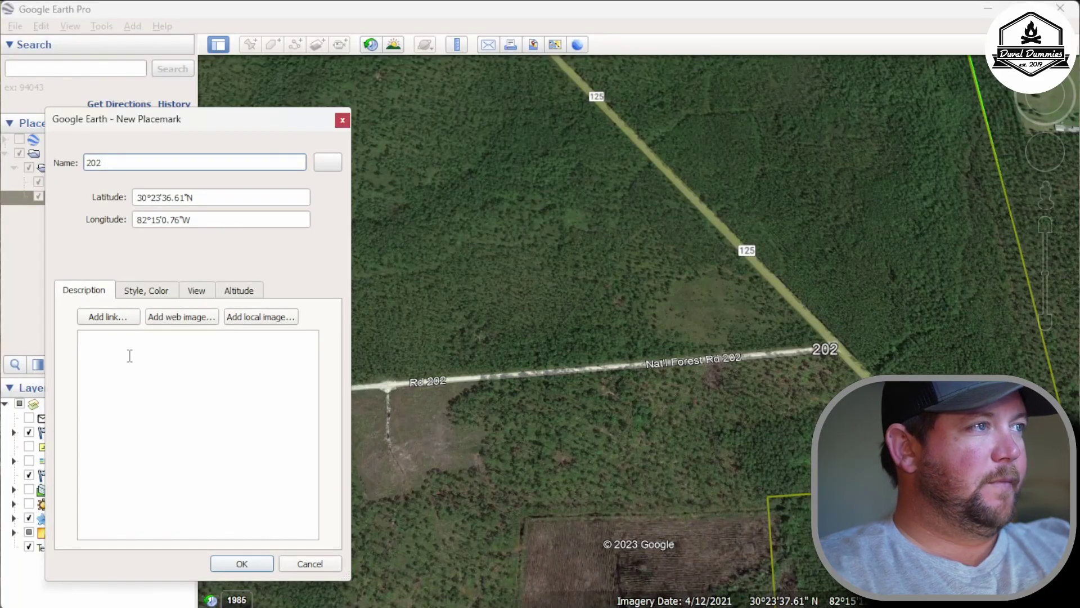
Step: Give the 202 placemark the description "HW125 and FSR202" and move it into the Waypoints folder
left_click(129, 355)
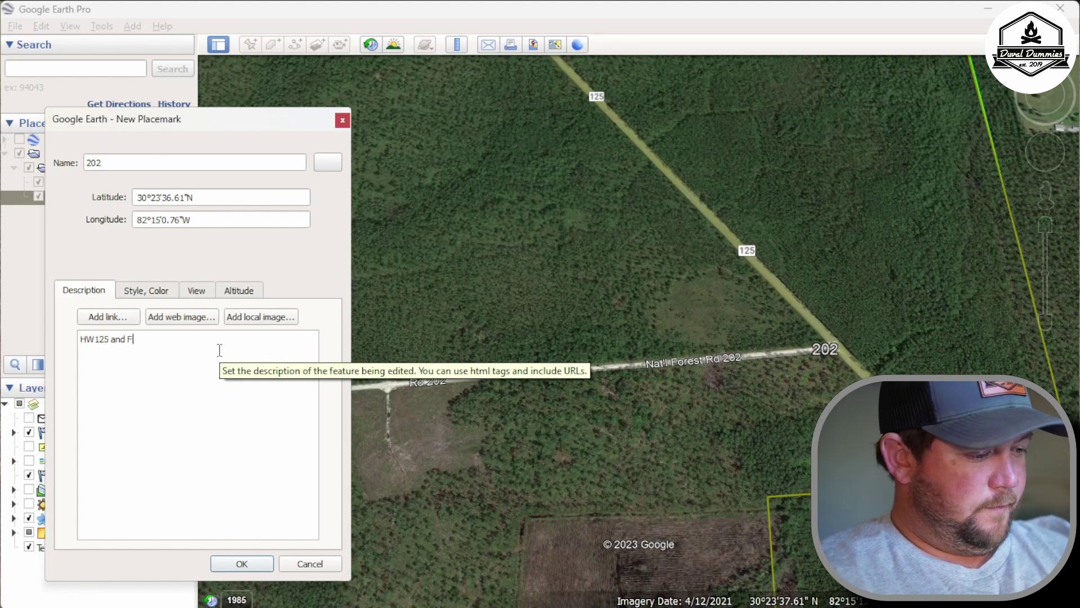
type("2")
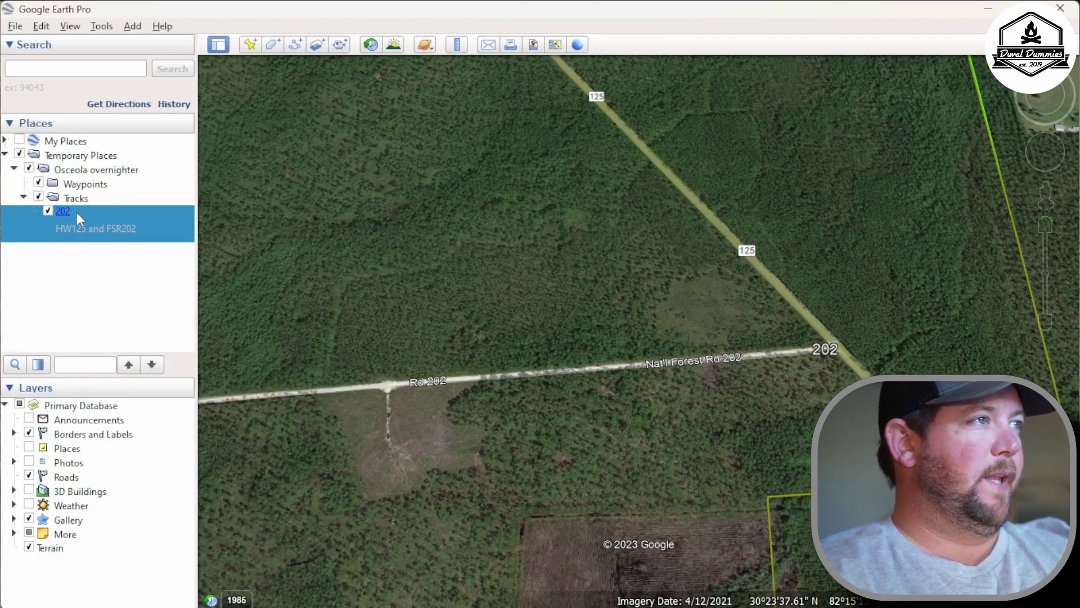
left_click_drag(93, 218, 99, 188)
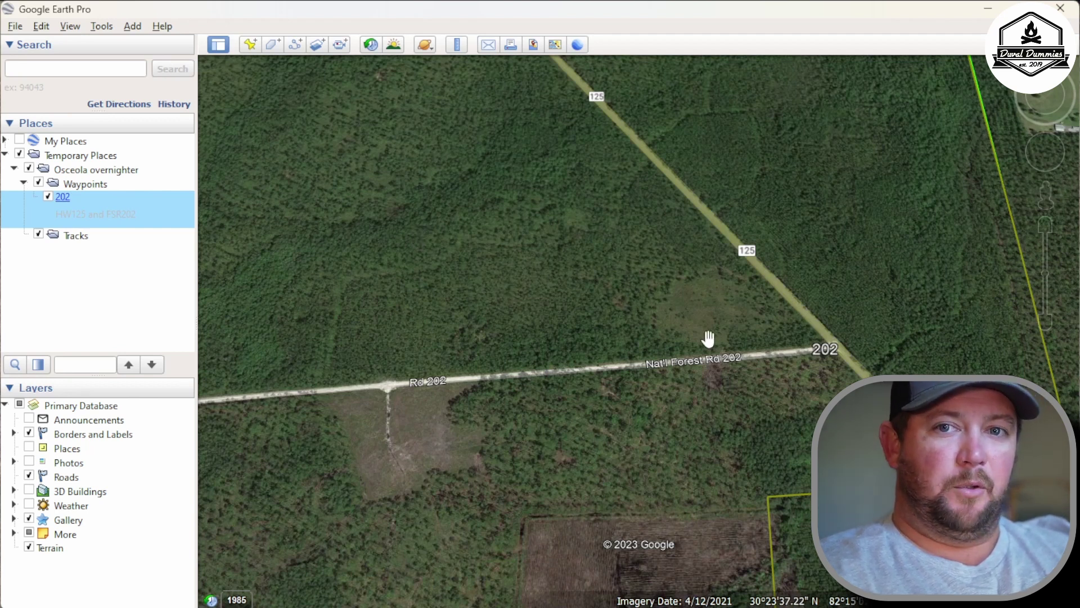
Step: Start a new placemark named "Sanderson Cut" near the next track crossing along Nat'l Forest Rd 202, west of the 202 waypoint
scroll(414, 332, "down", 5)
scroll(595, 394, "up", 5)
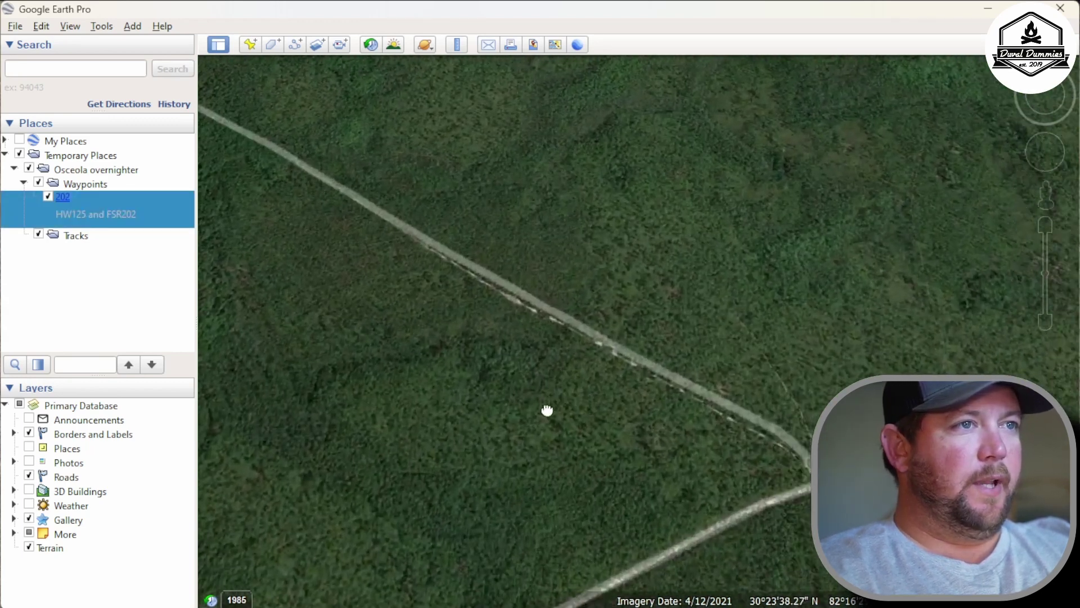
scroll(588, 408, "down", 3)
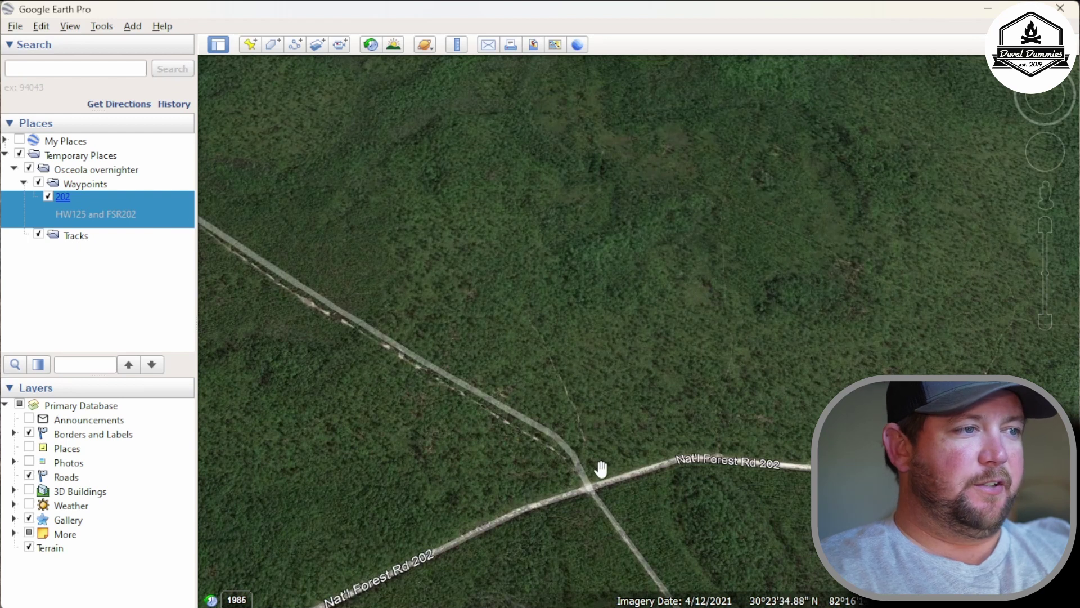
scroll(583, 477, "up", 1)
scroll(583, 477, "up", 2)
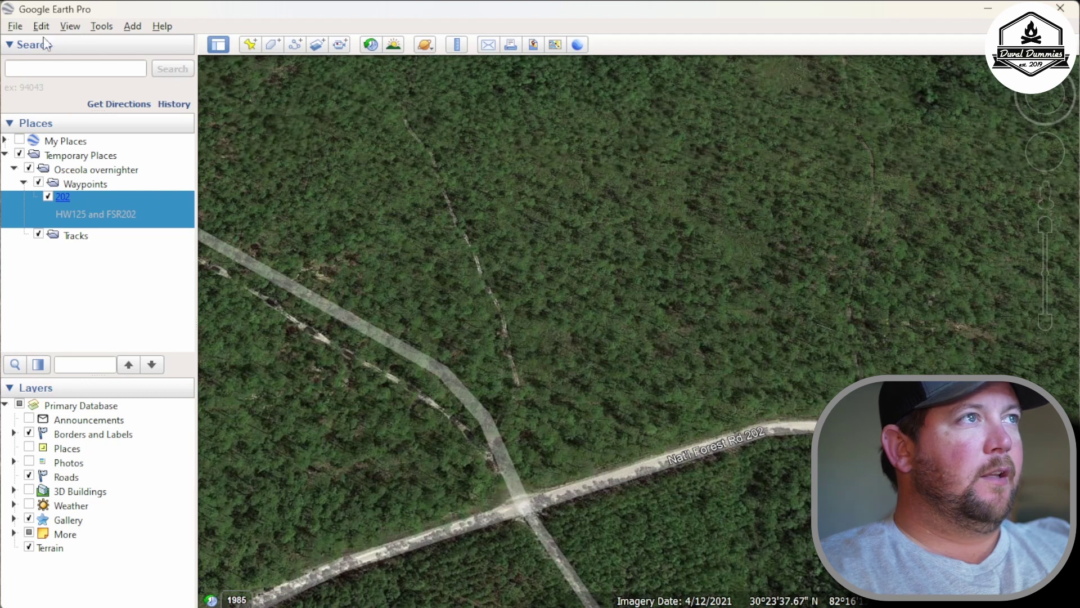
left_click(250, 45)
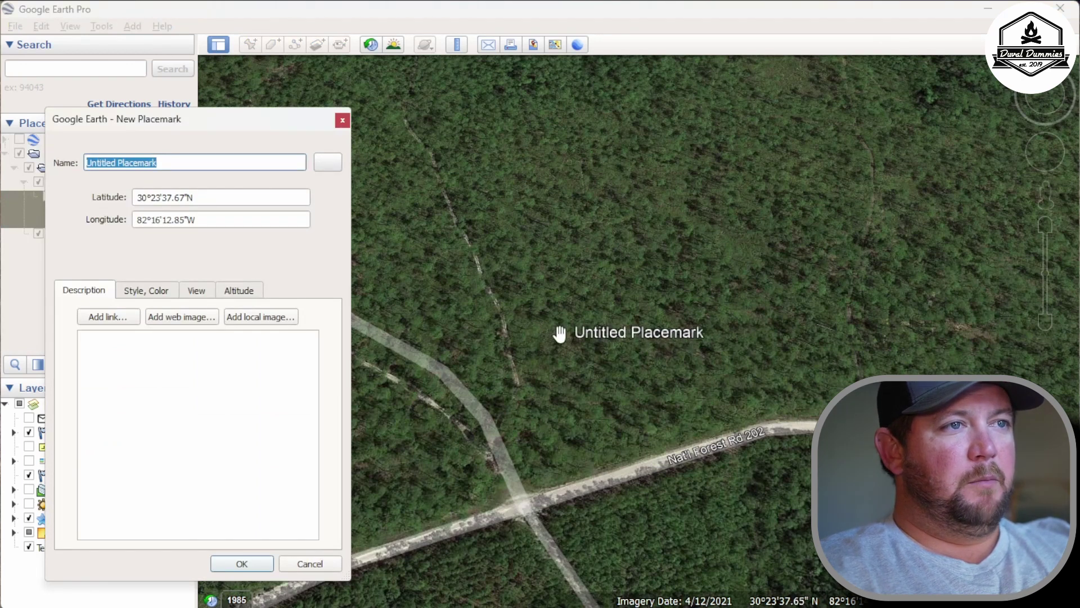
left_click_drag(596, 333, 641, 296)
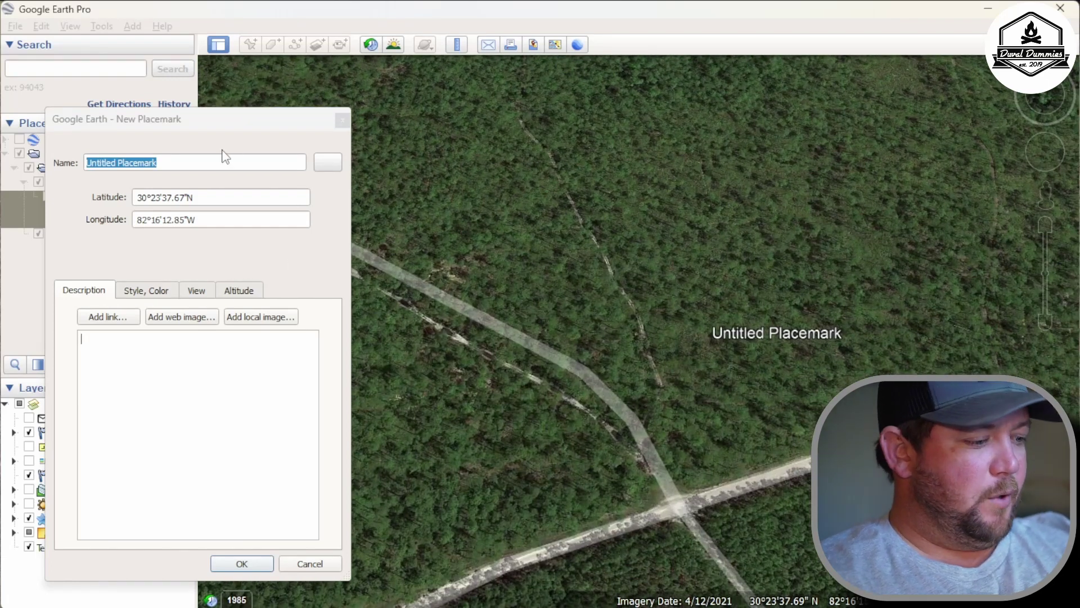
type("Sanderson Cut")
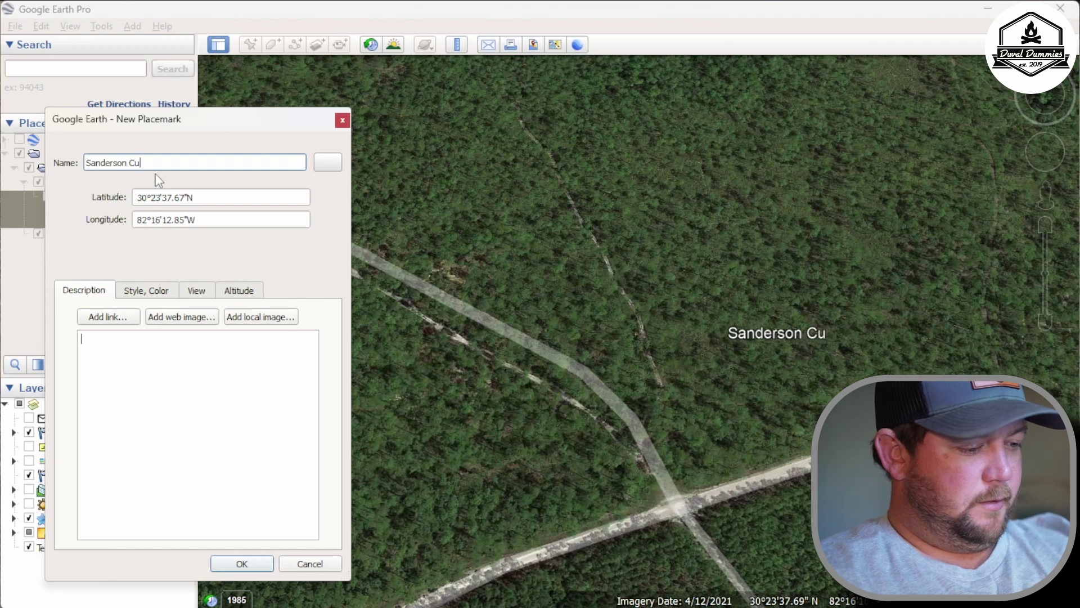
Step: Position the Sanderson Cut placemark on the crossing with Nat'l Forest Rd 202, set it to no icon and save it
left_click(327, 163)
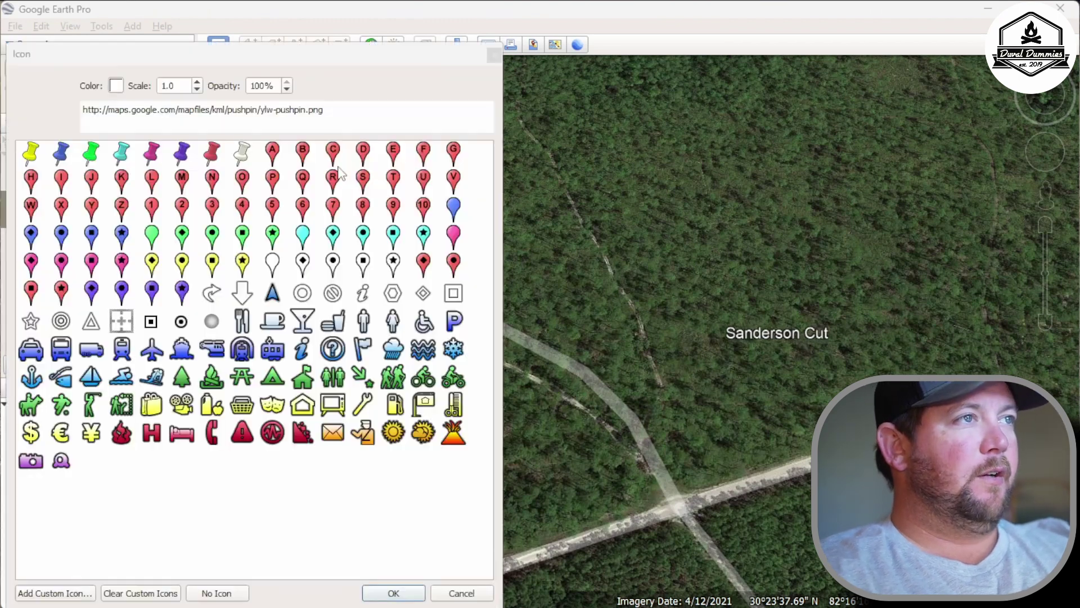
left_click(29, 157)
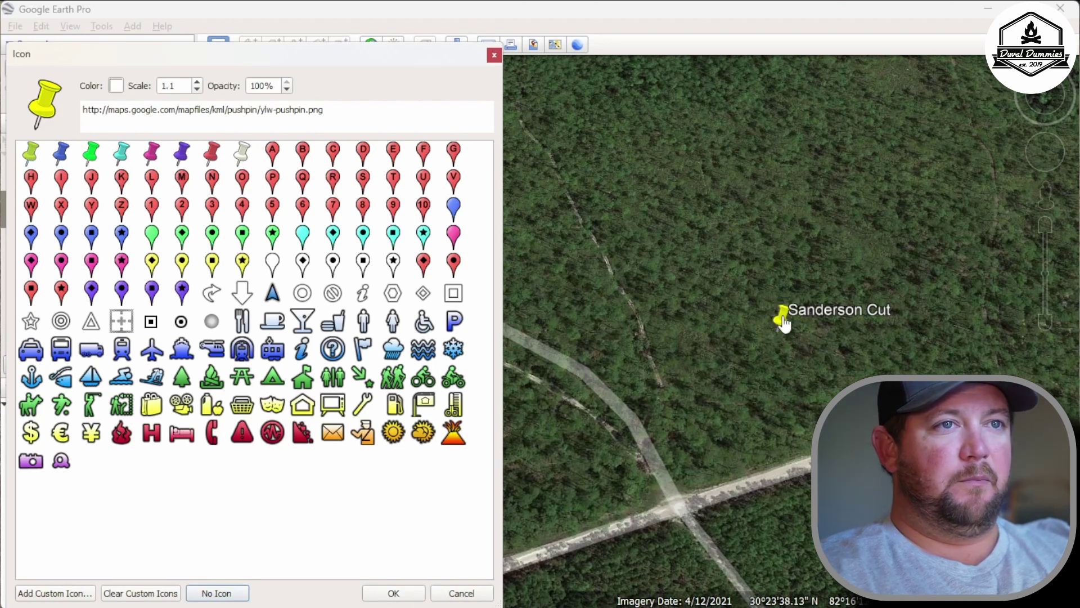
left_click_drag(784, 323, 667, 492)
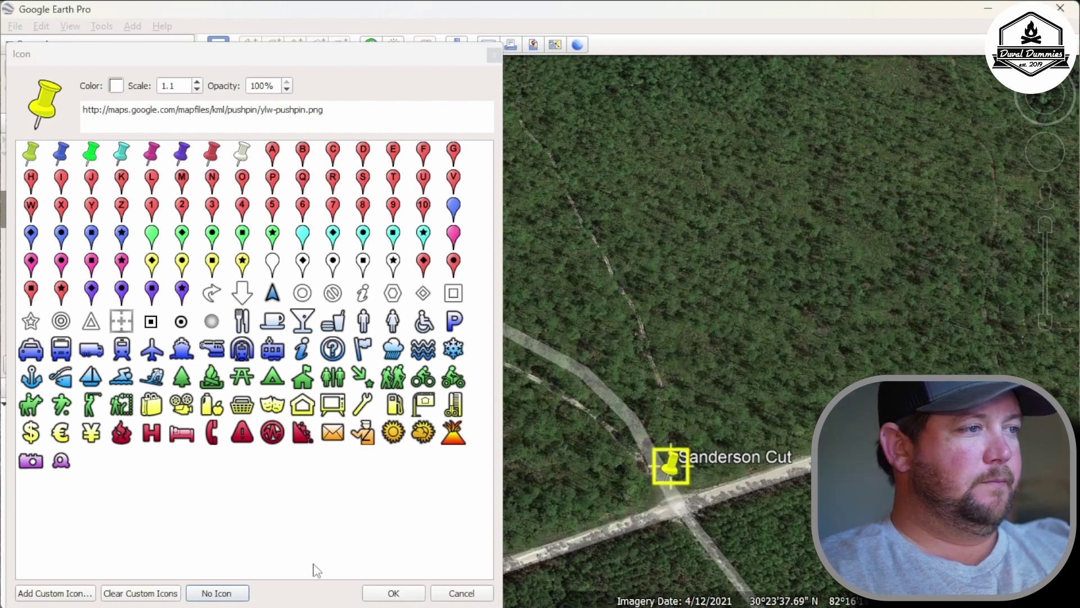
left_click(231, 593)
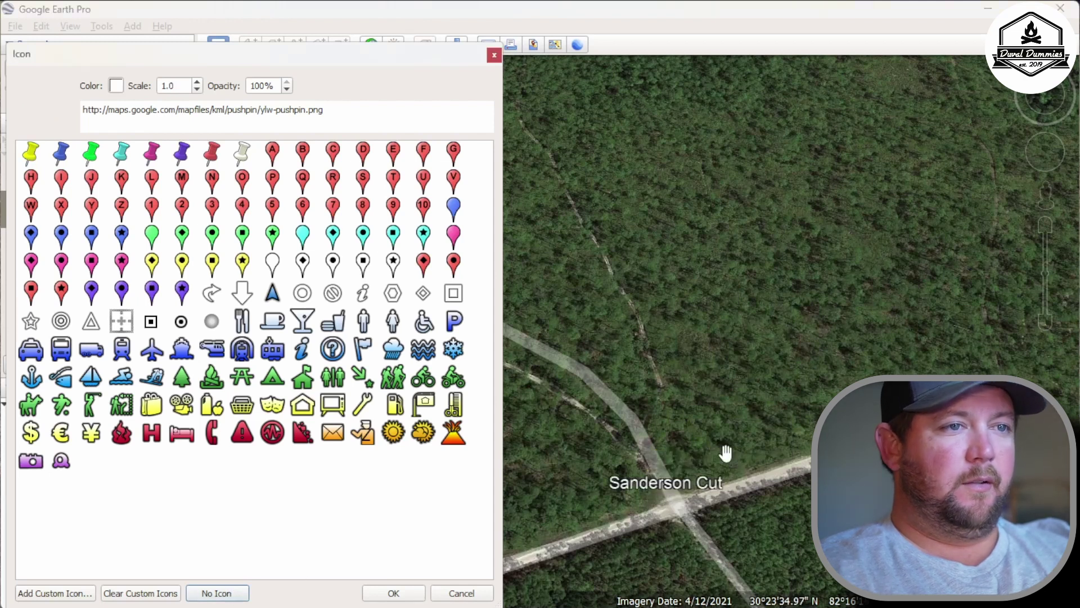
left_click(410, 595)
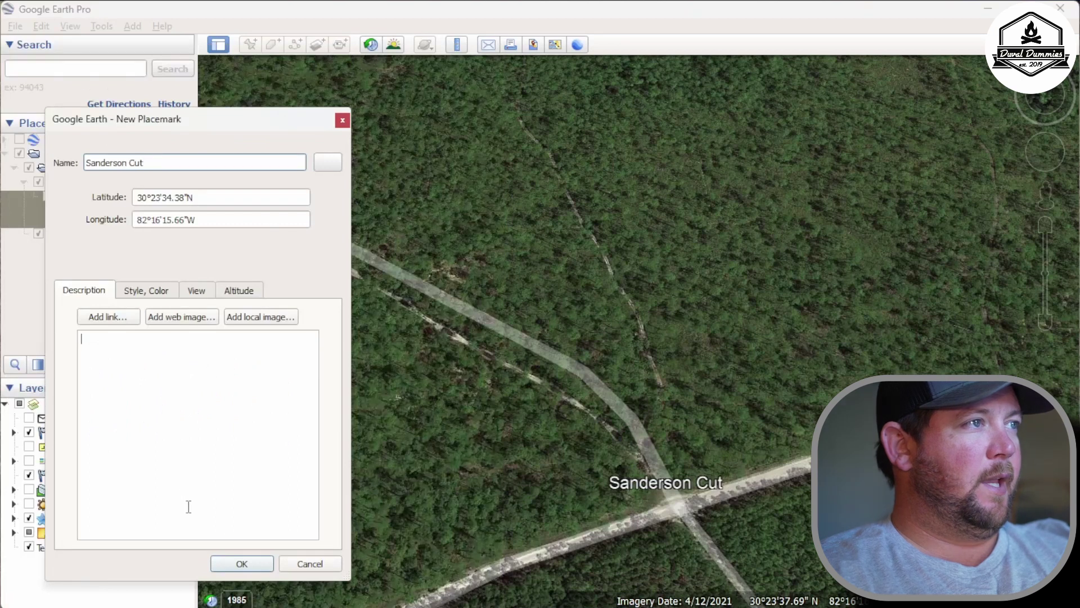
left_click(241, 563)
Step: Follow Nat'l Forest Rd 202 west to Doyle Williams Rd and start a new placemark named "245" there
scroll(455, 341, "down", 5)
left_click_drag(471, 393, 826, 324)
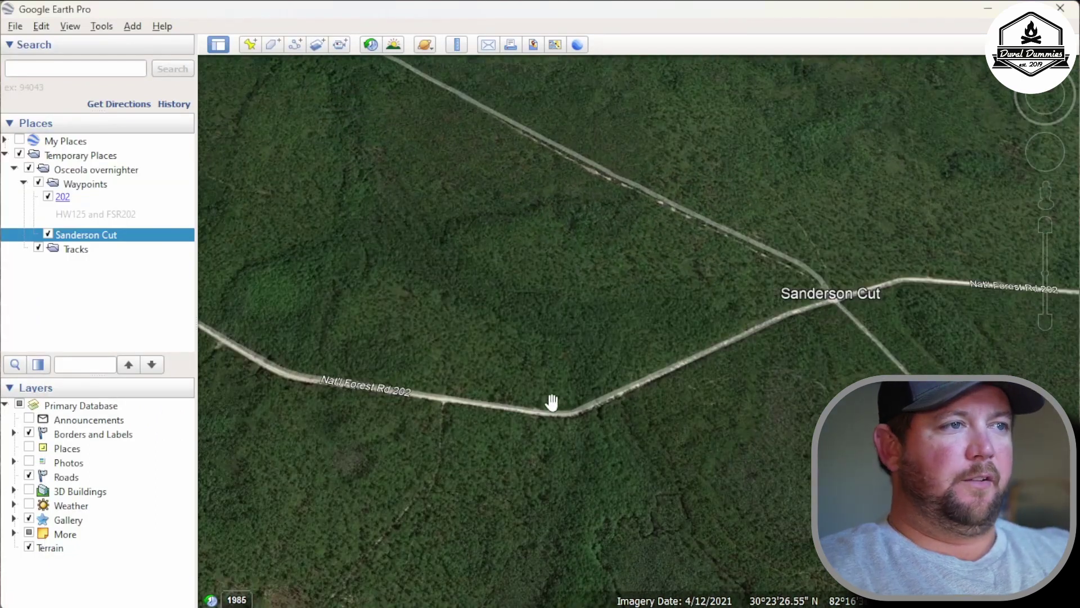
left_click_drag(437, 398, 843, 467)
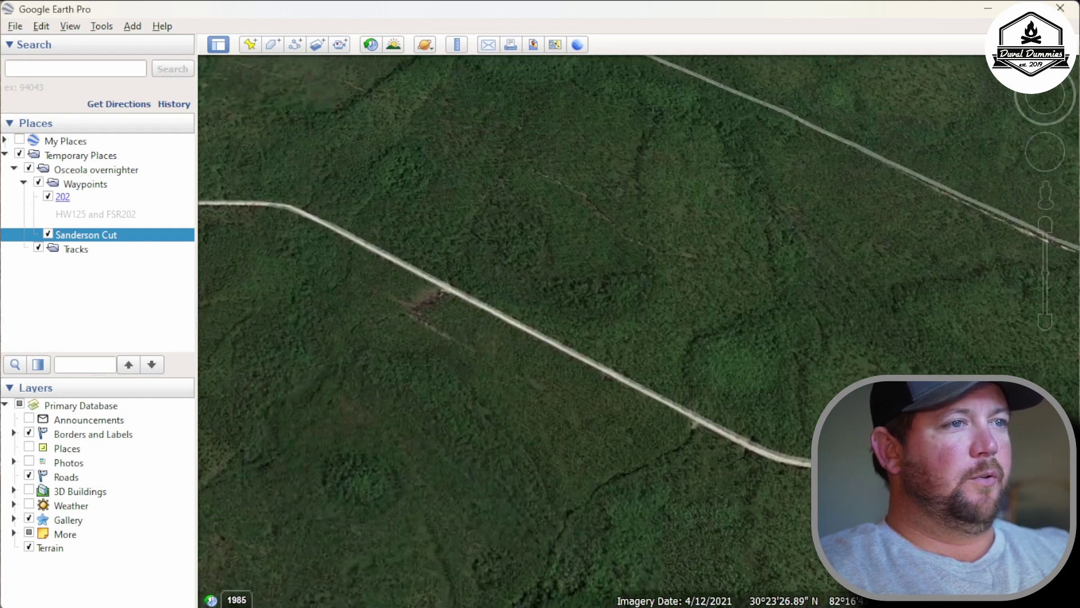
left_click_drag(495, 289, 800, 476)
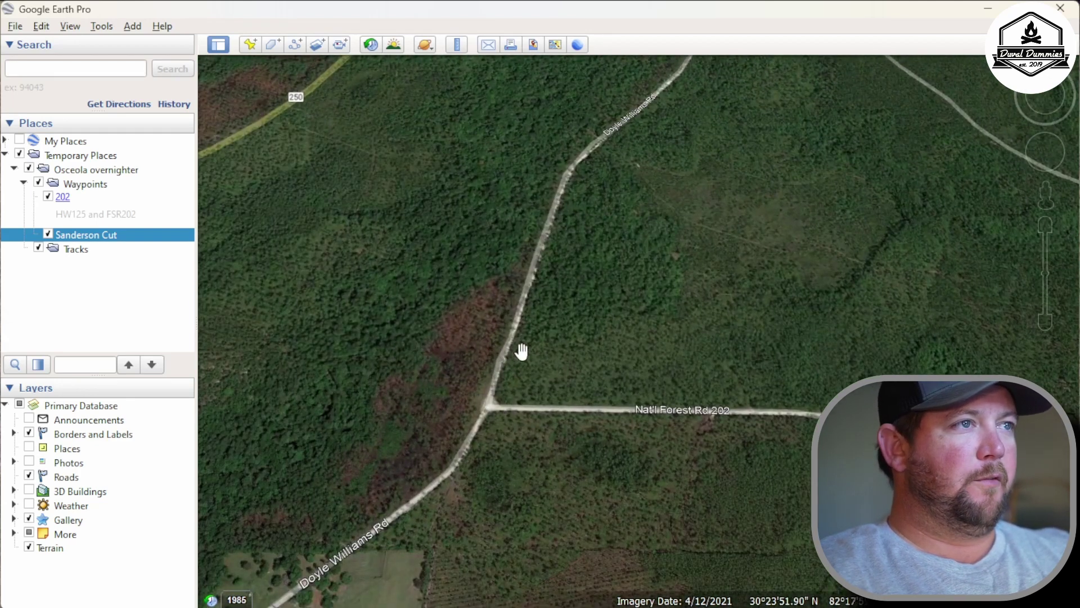
key("ctrl+shift+p")
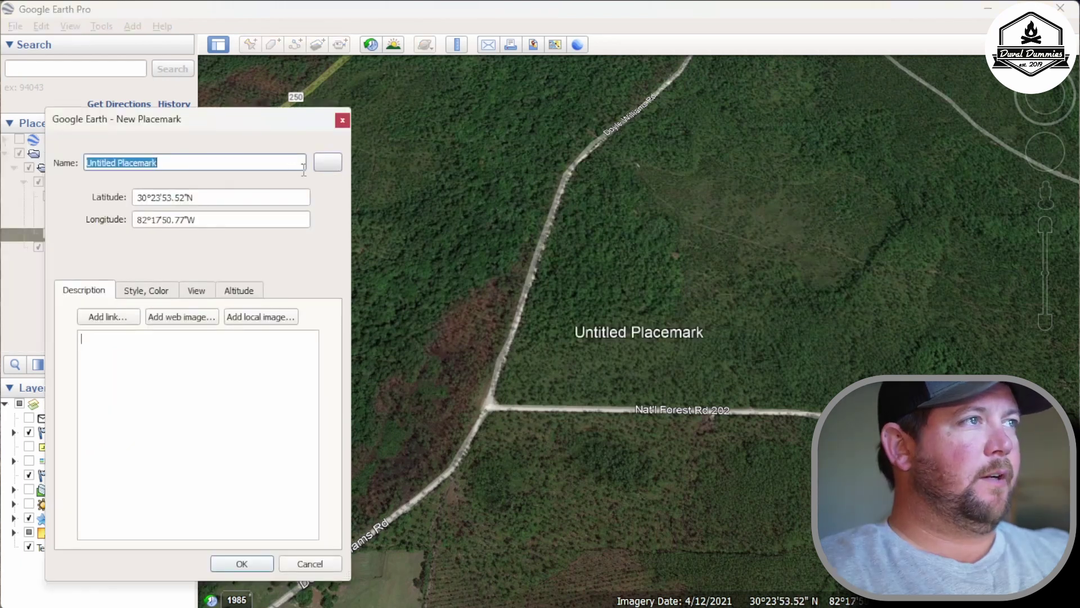
type("245")
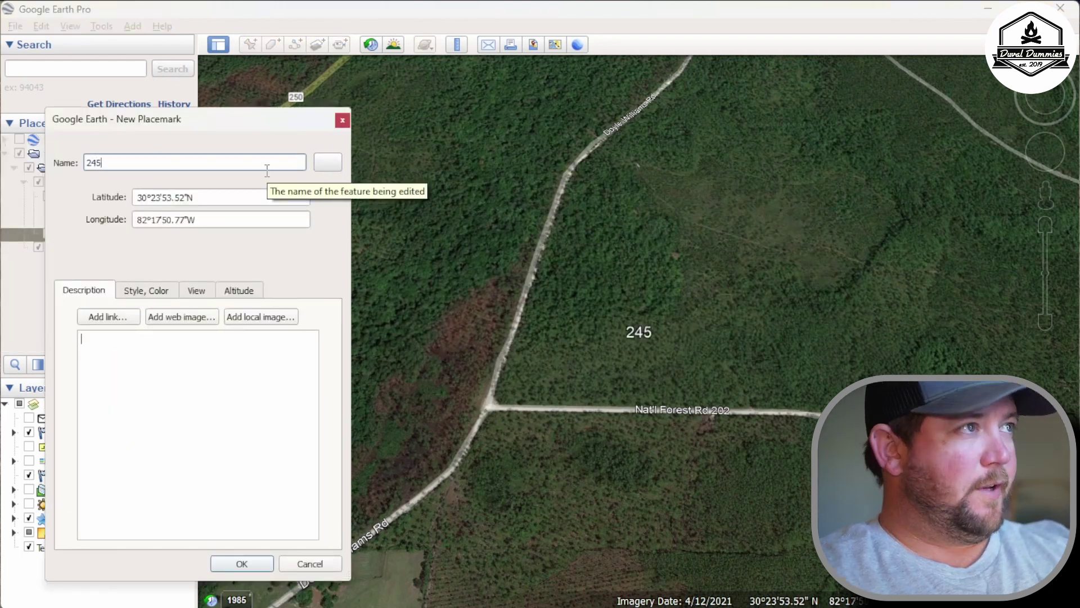
Step: Position the 245 placemark on the junction of Doyle Williams Rd and Nat'l Forest Rd 202, with no icon, and save it
left_click(328, 162)
left_click(304, 153)
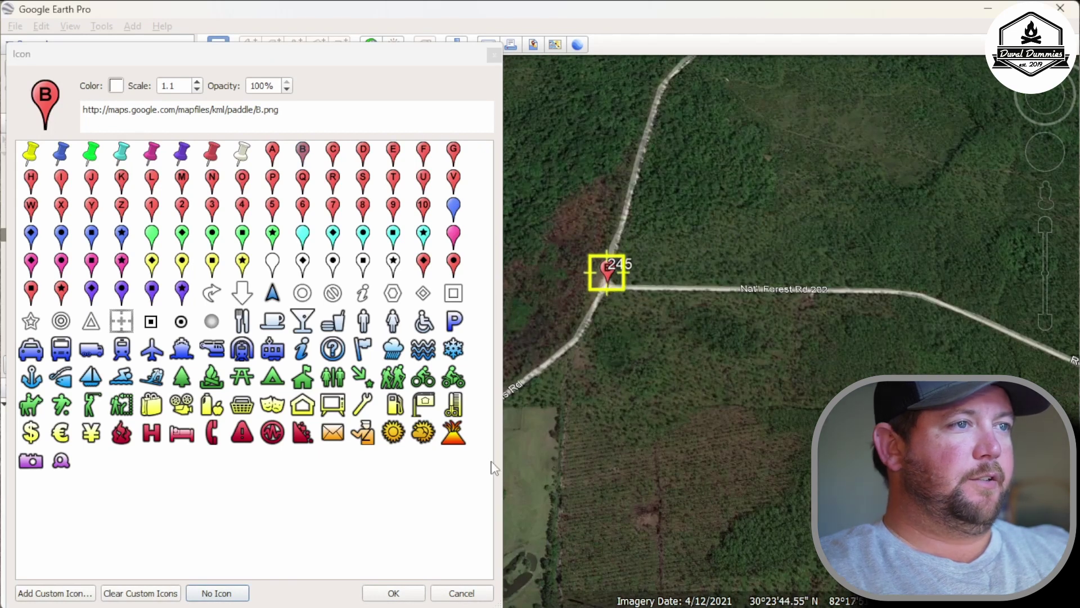
left_click(216, 592)
left_click(393, 592)
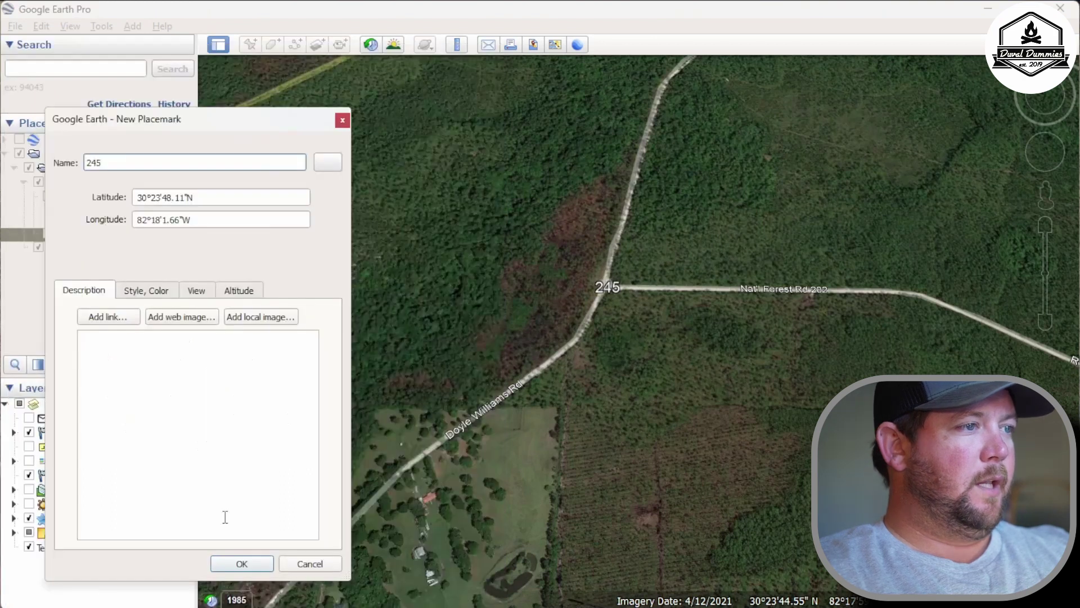
left_click(242, 564)
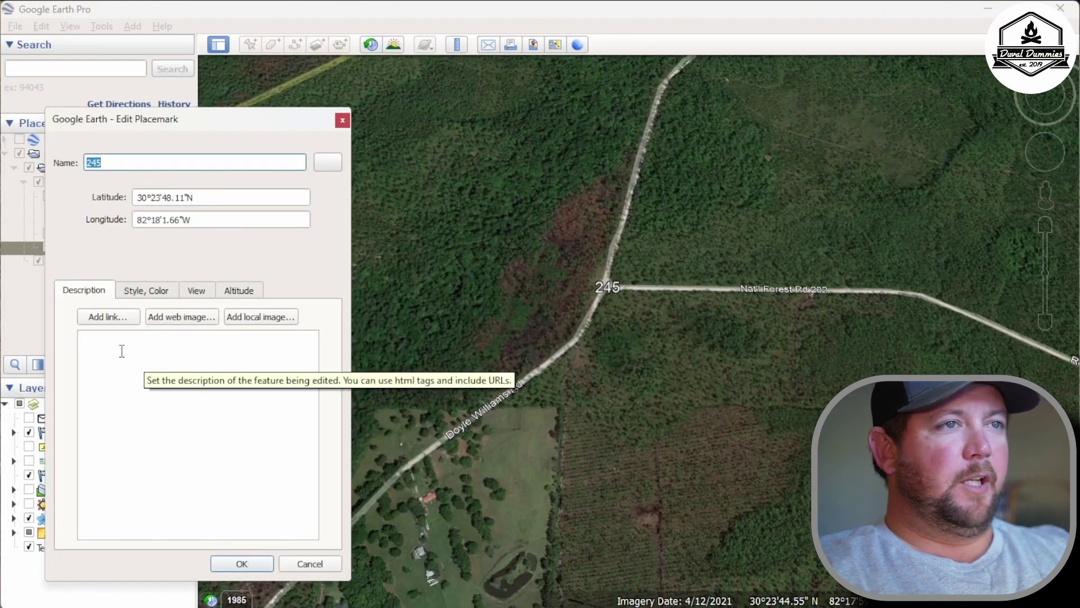
Step: Give the 245 placemark the description "Make left" and reopen its properties to check the text
left_click(121, 350)
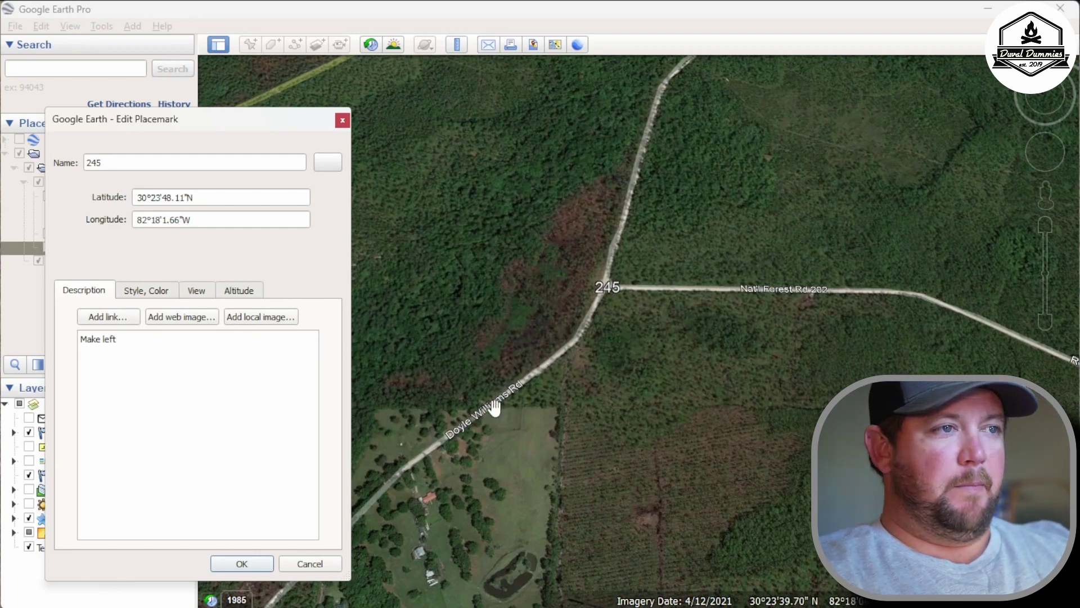
left_click(232, 564)
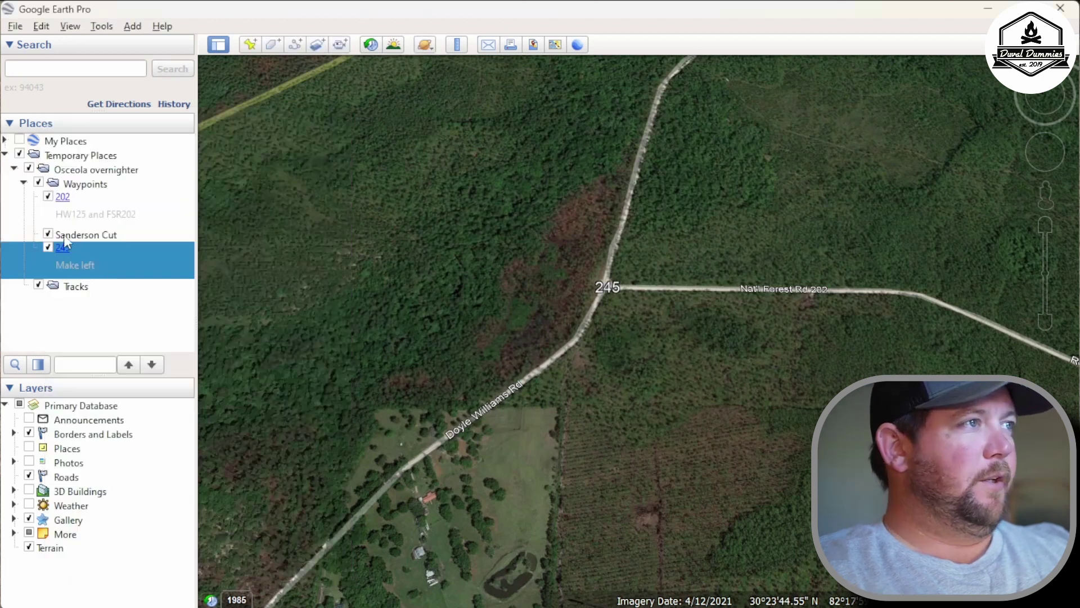
right_click(87, 270)
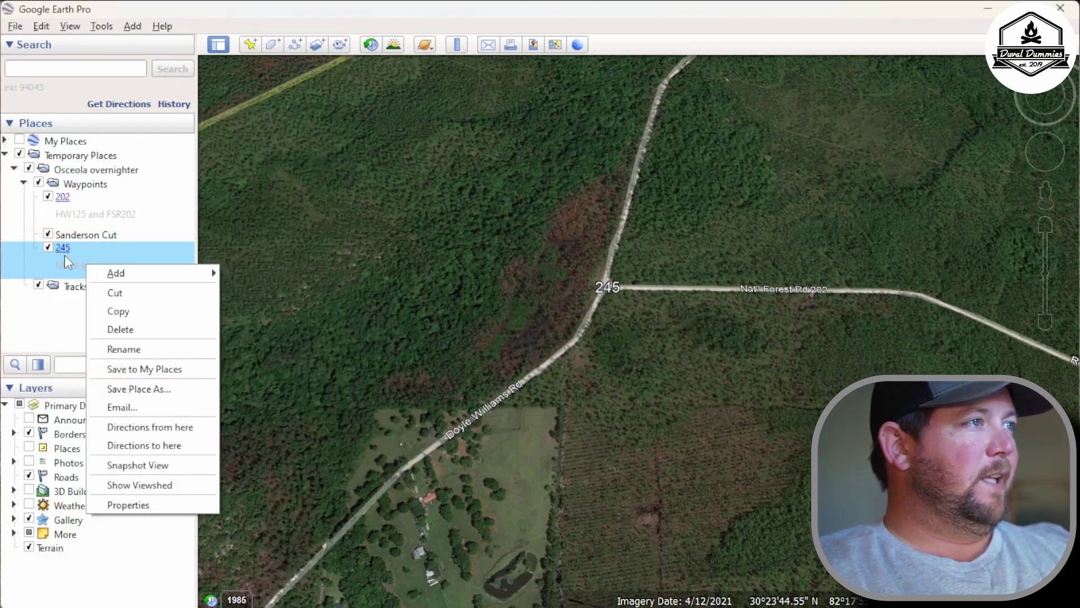
left_click(147, 505)
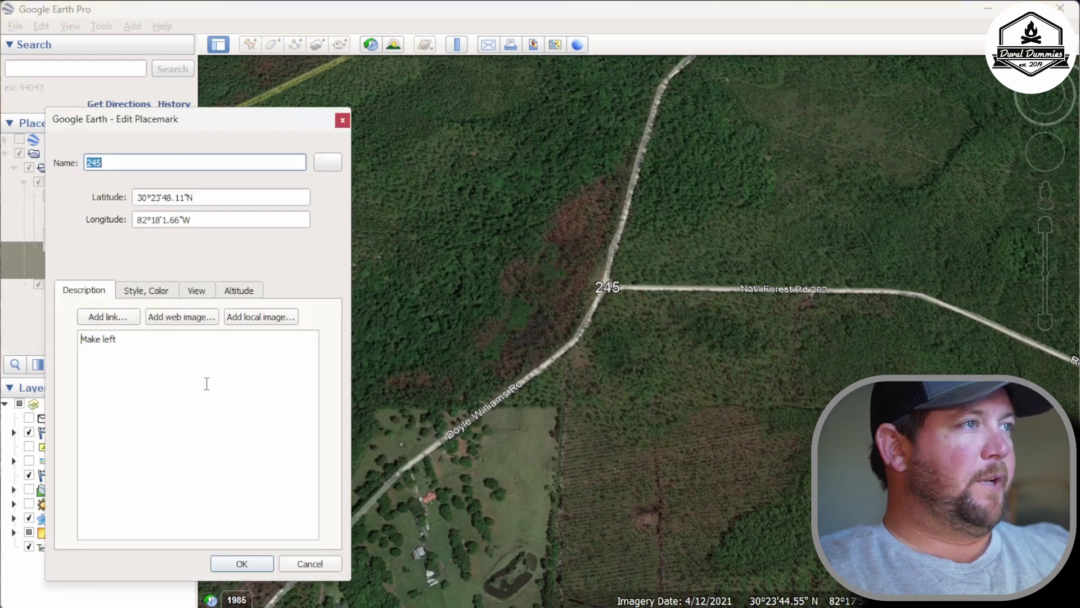
left_click(122, 338)
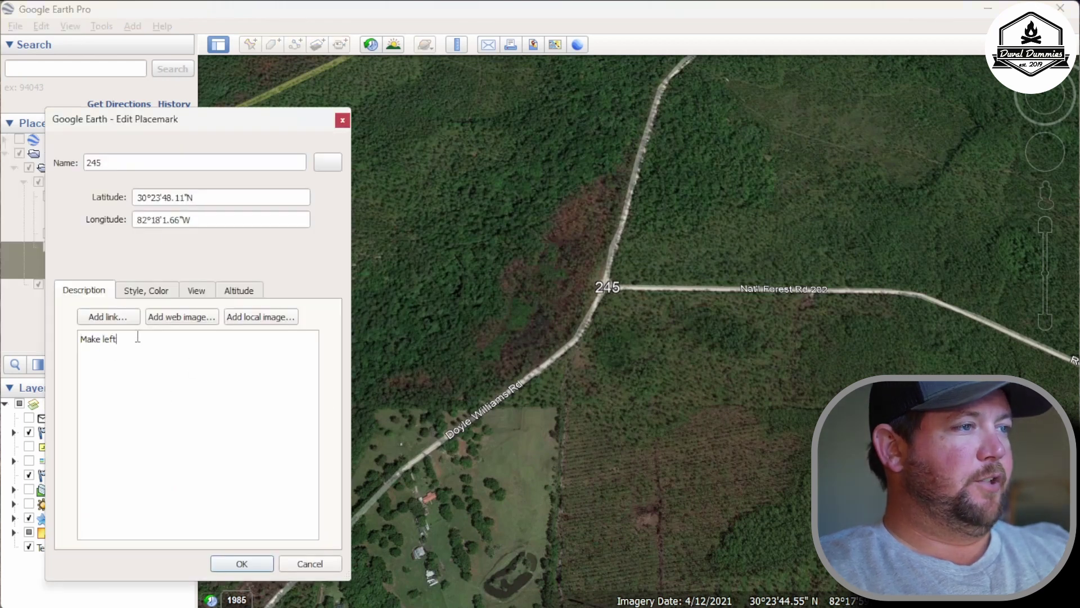
left_click(242, 563)
Step: Trace the forest roads southwest and west from waypoint 245 and look for a camp clearing at the end of a spur road
left_click_drag(559, 381, 614, 277)
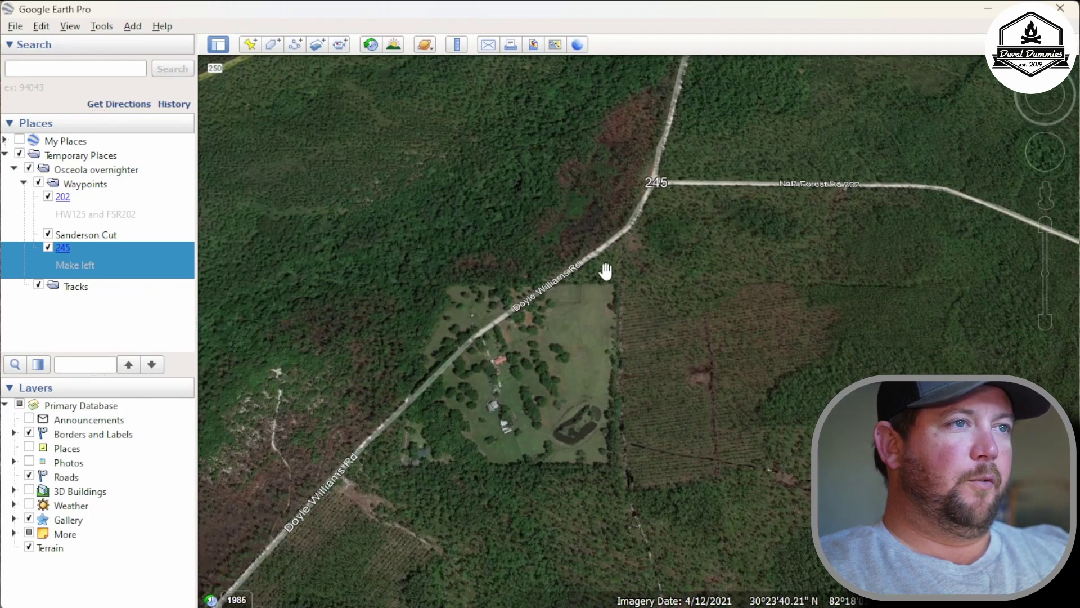
left_click_drag(450, 506, 720, 248)
left_click_drag(584, 508, 714, 311)
left_click_drag(518, 431, 687, 374)
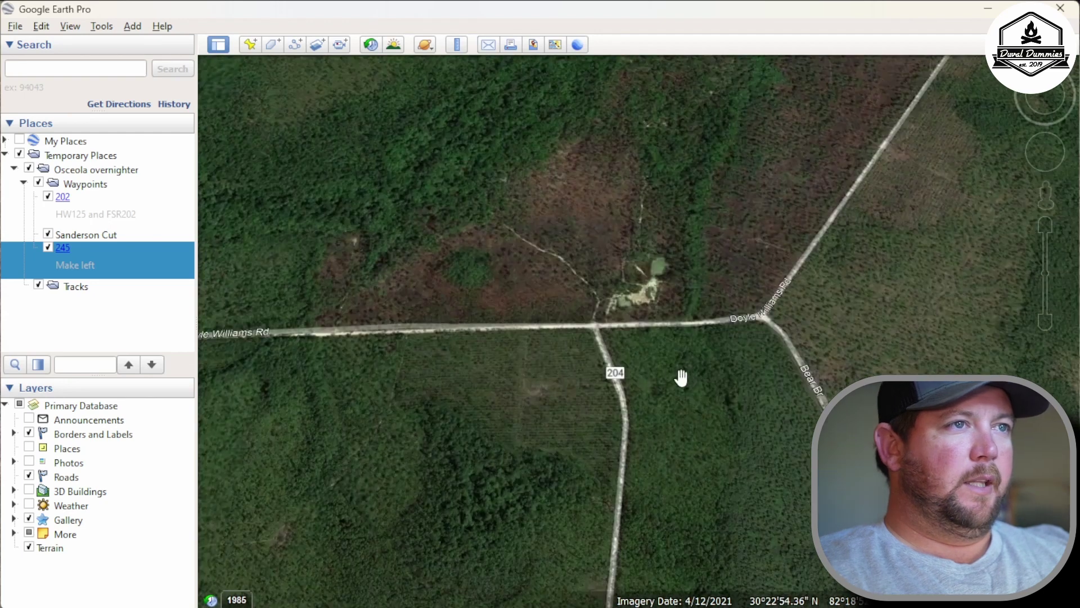
left_click_drag(608, 390, 646, 390)
scroll(644, 399, "down", 5)
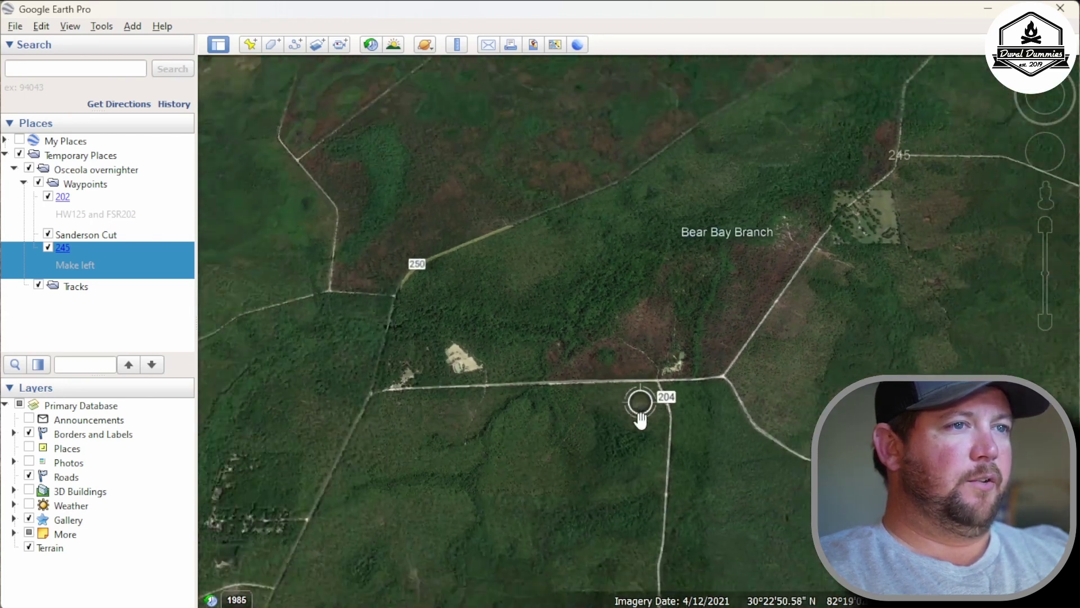
left_click_drag(632, 454, 988, 349)
left_click_drag(651, 321, 740, 474)
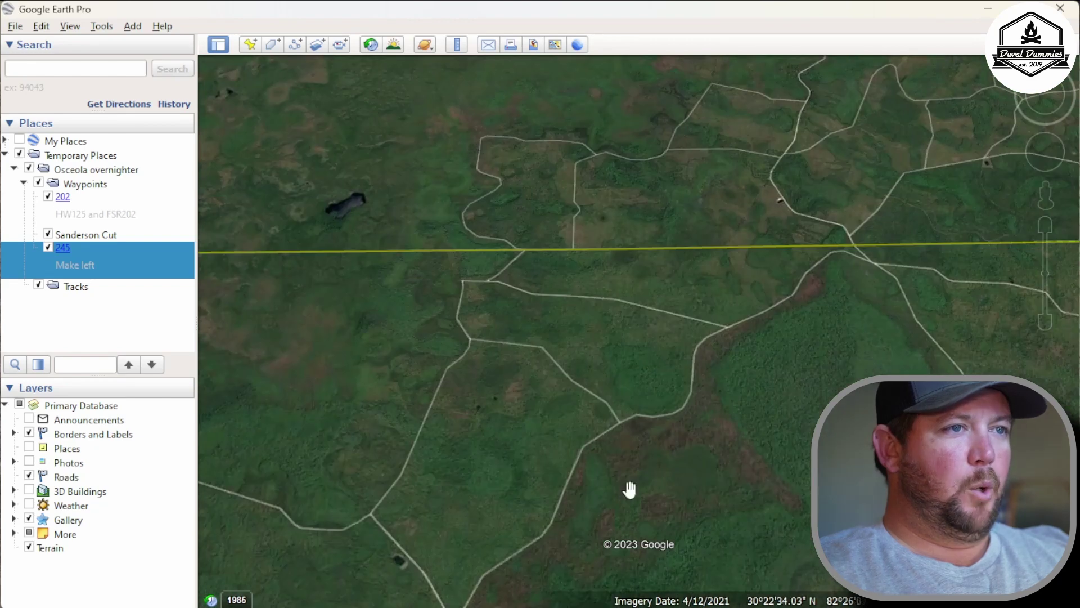
scroll(597, 403, "up", 5)
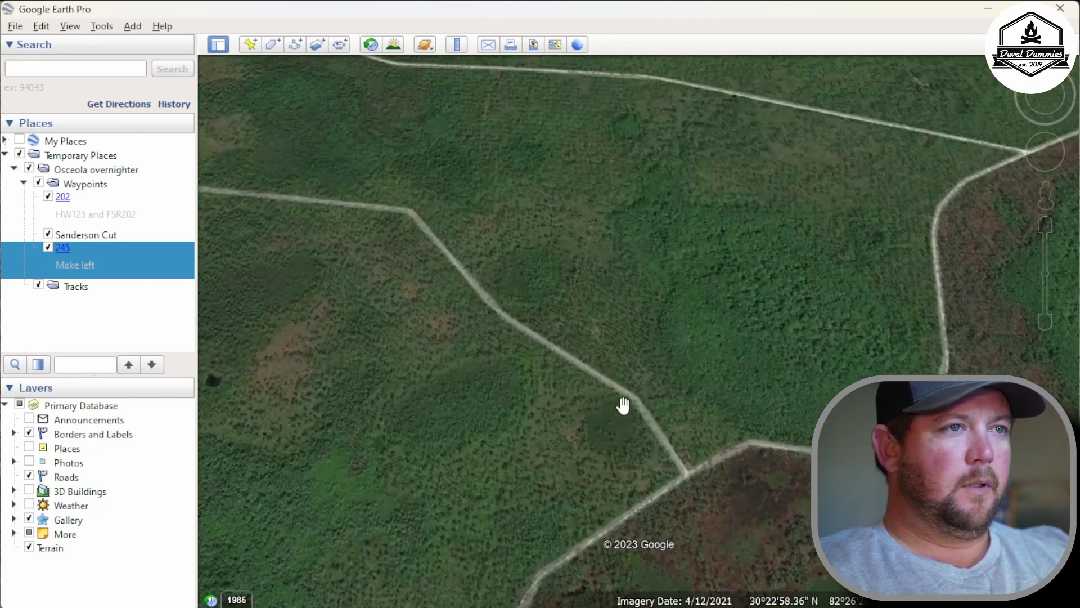
left_click_drag(728, 329, 586, 595)
left_click_drag(786, 410, 596, 444)
scroll(597, 373, "up", 8)
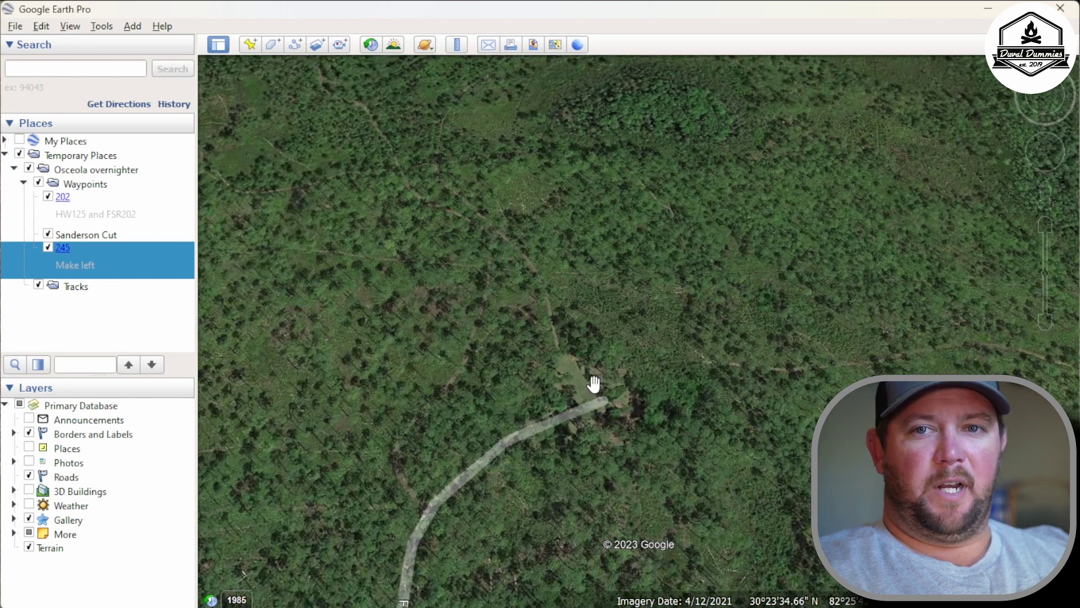
Step: Start a placemark named "Big Camp" and position it on the clearing at the end of the spur road
left_click(251, 45)
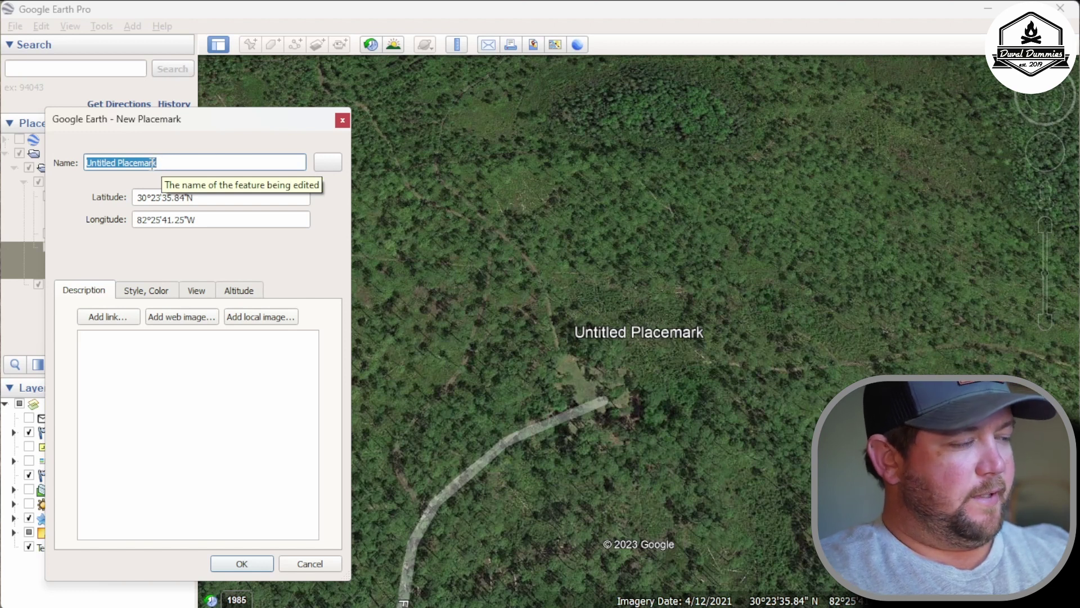
type("Big Camp")
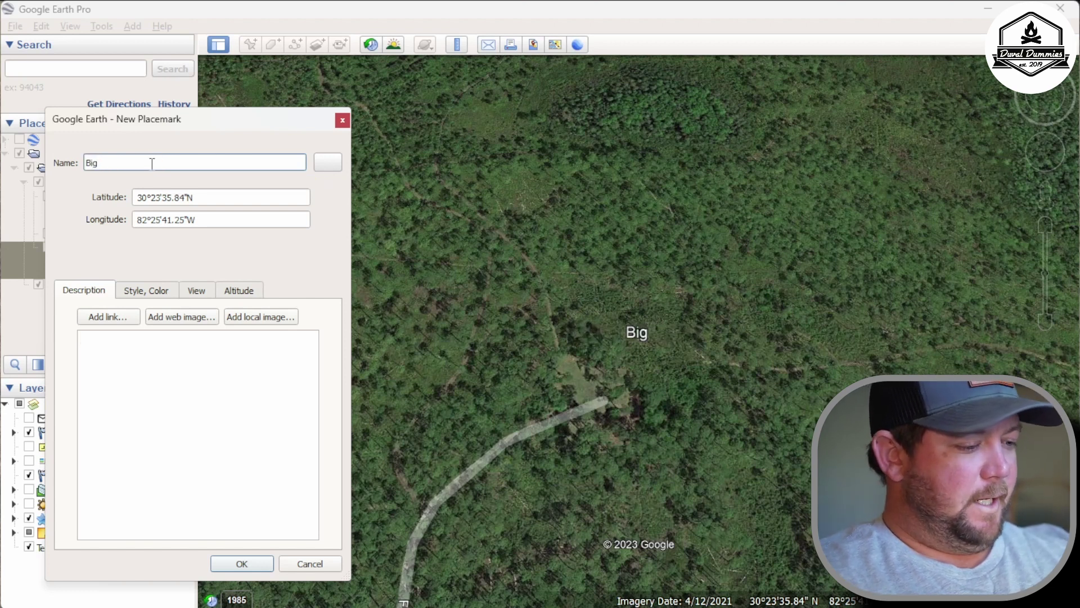
left_click(328, 163)
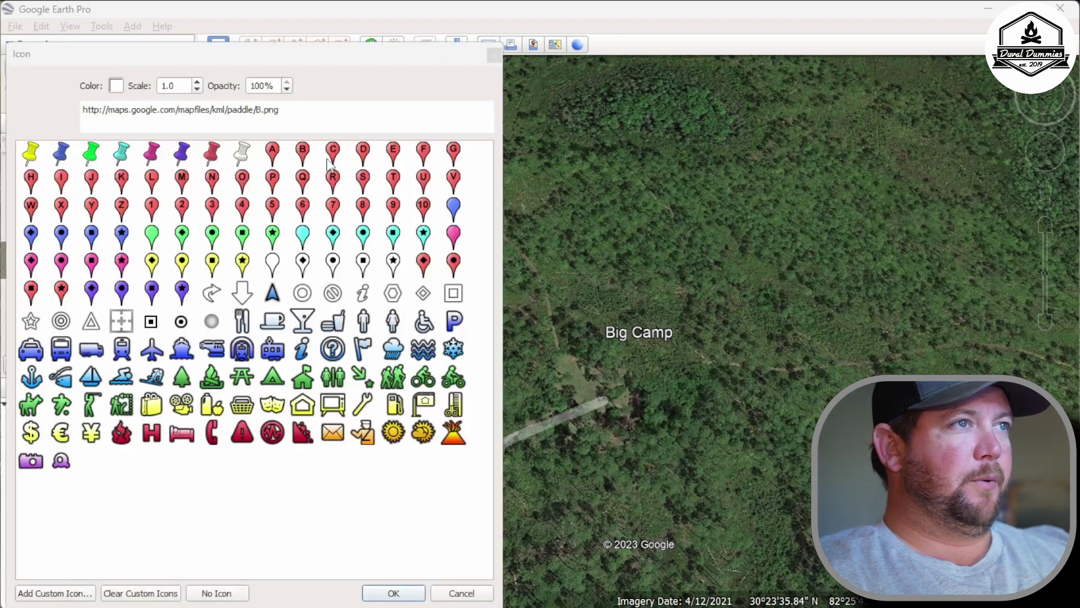
left_click(182, 153)
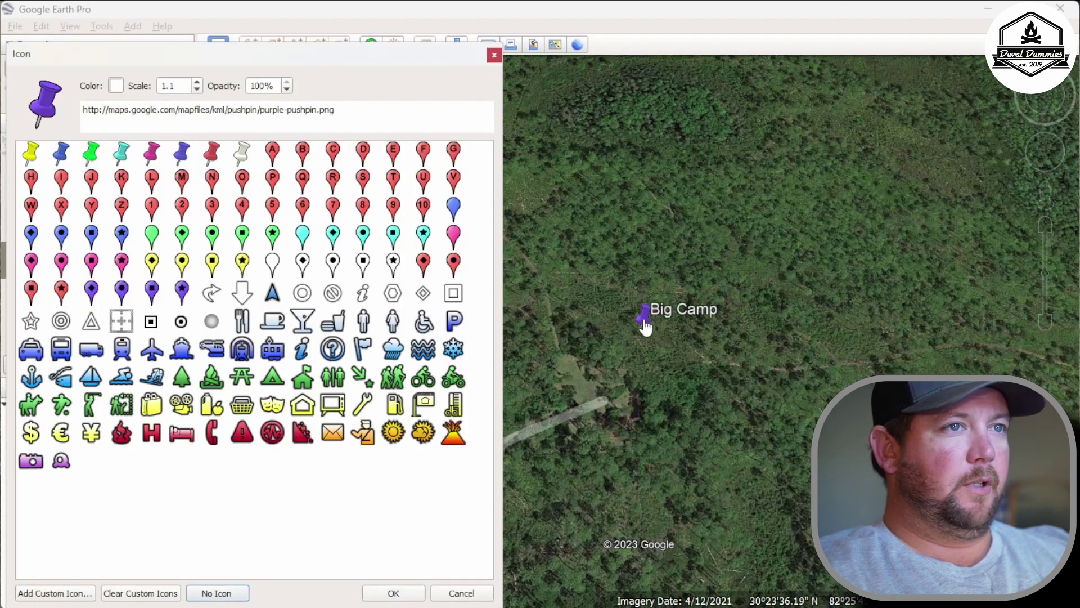
left_click_drag(639, 337, 587, 394)
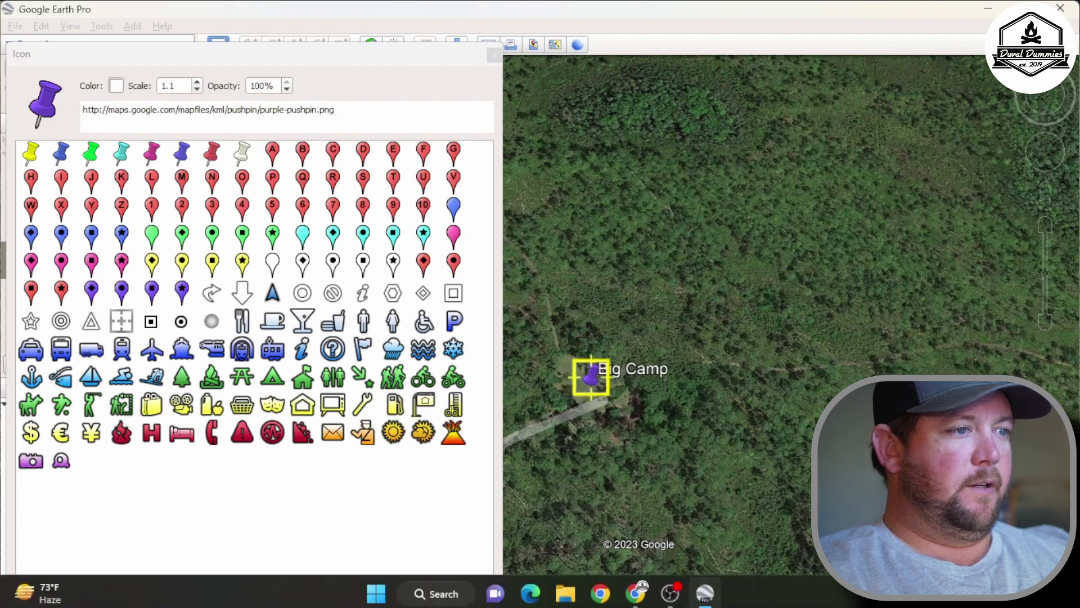
Step: Give the Big Camp placemark no icon and the description "Lunch", and save it
left_click(216, 593)
left_click(394, 593)
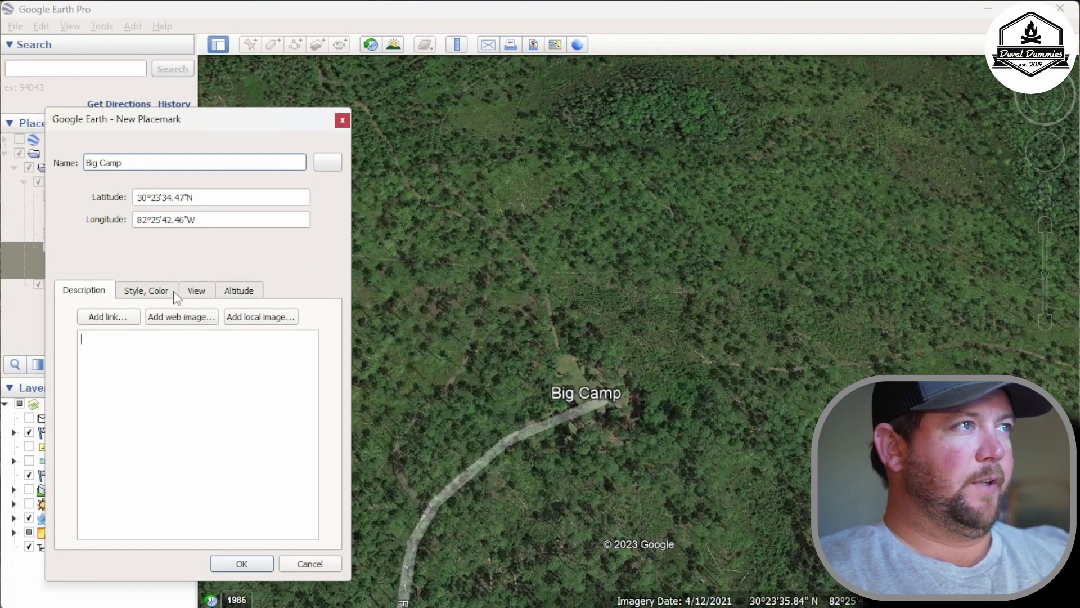
type("Lunch")
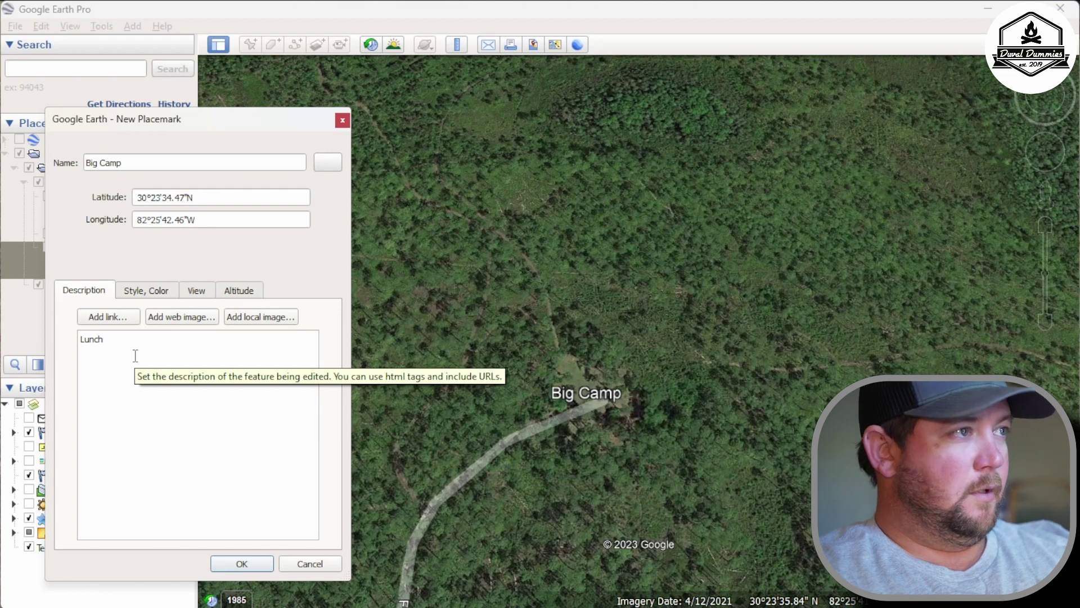
left_click(242, 563)
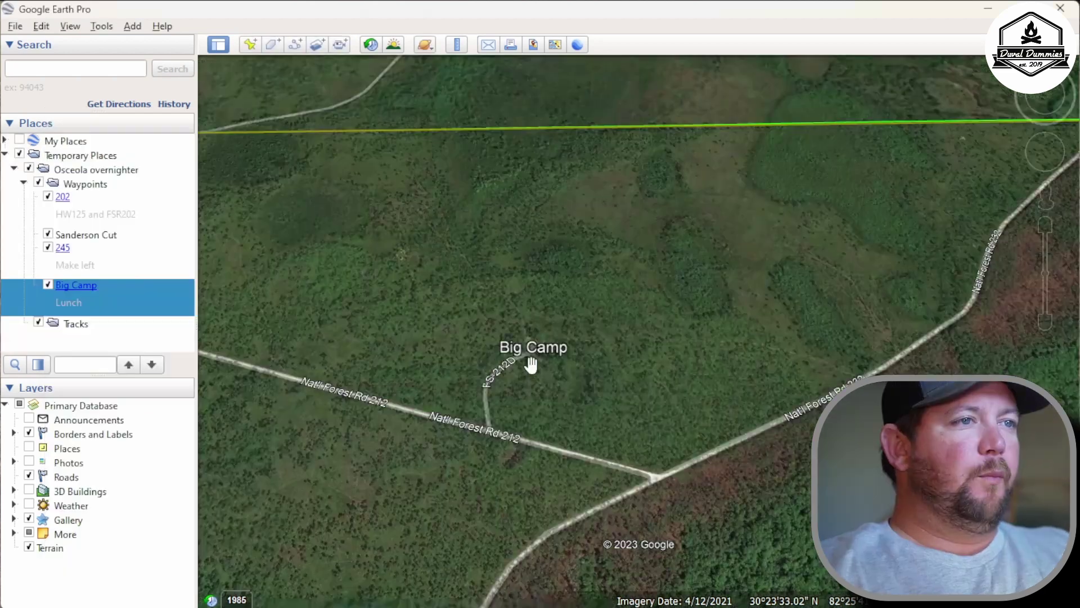
Step: Follow the forest roads west from Big Camp and save a placemark named "Sandhill Camp" south of the road, near the small pond past the fork
double_click(524, 387)
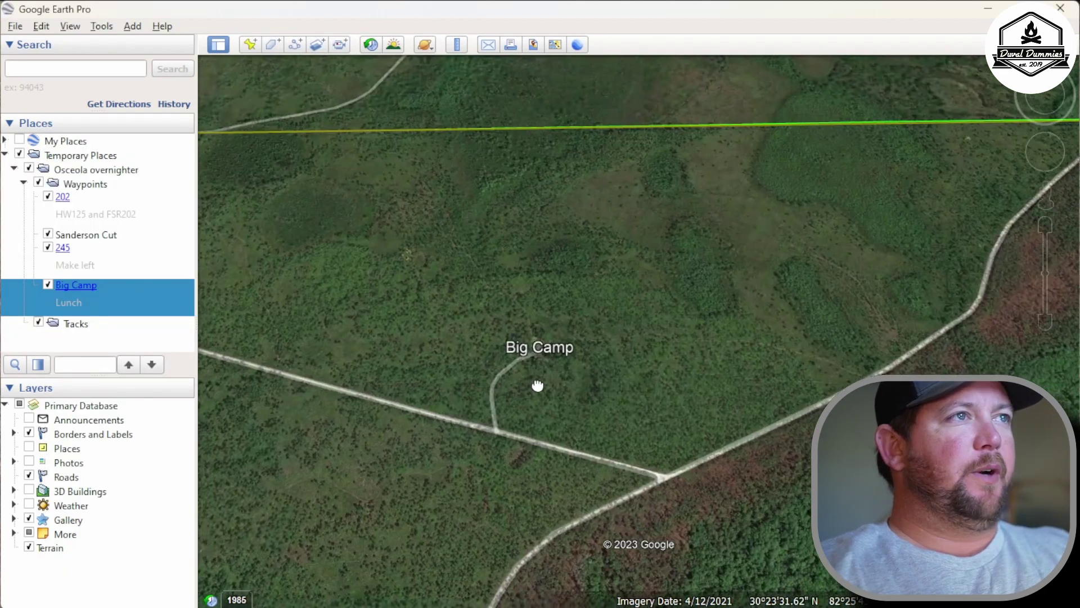
left_click_drag(338, 459, 493, 417)
scroll(490, 413, "down", 4)
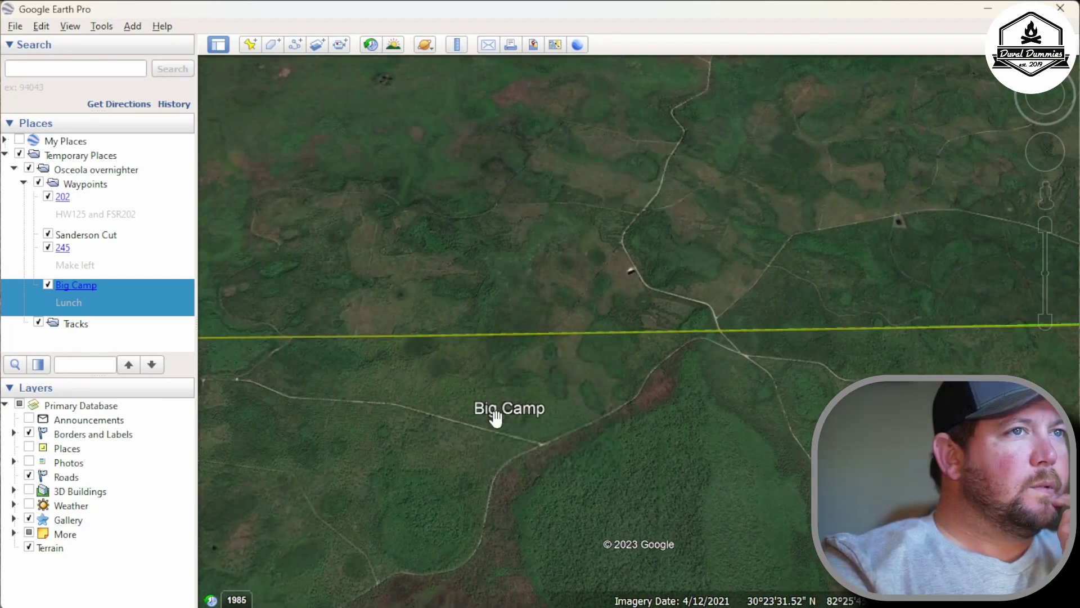
left_click_drag(453, 448, 766, 421)
left_click_drag(472, 441, 516, 442)
scroll(537, 426, "up", 3)
scroll(537, 425, "up", 4)
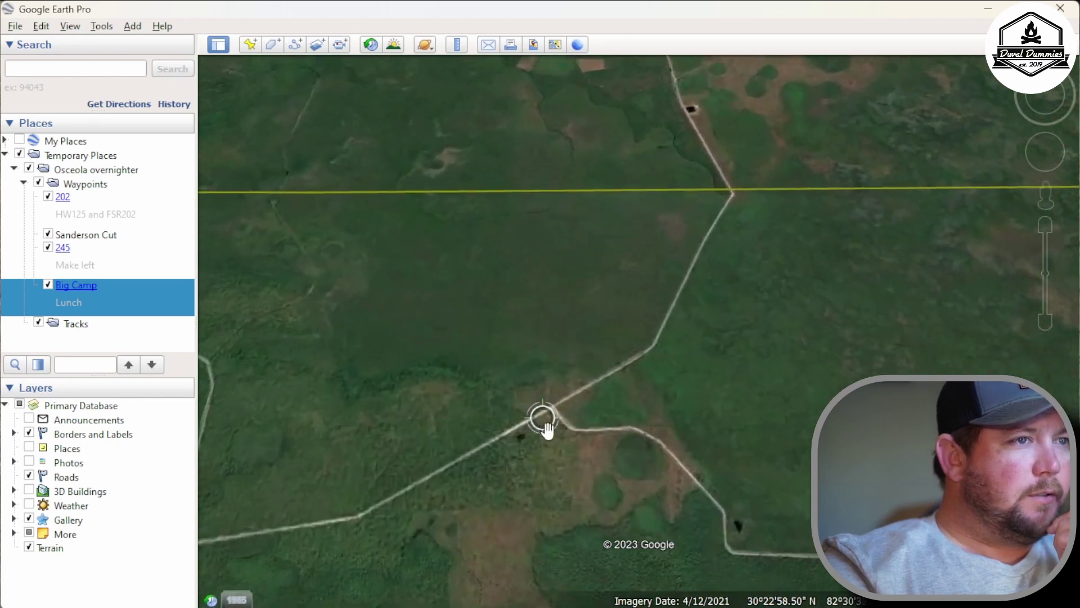
scroll(472, 450, "up", 5)
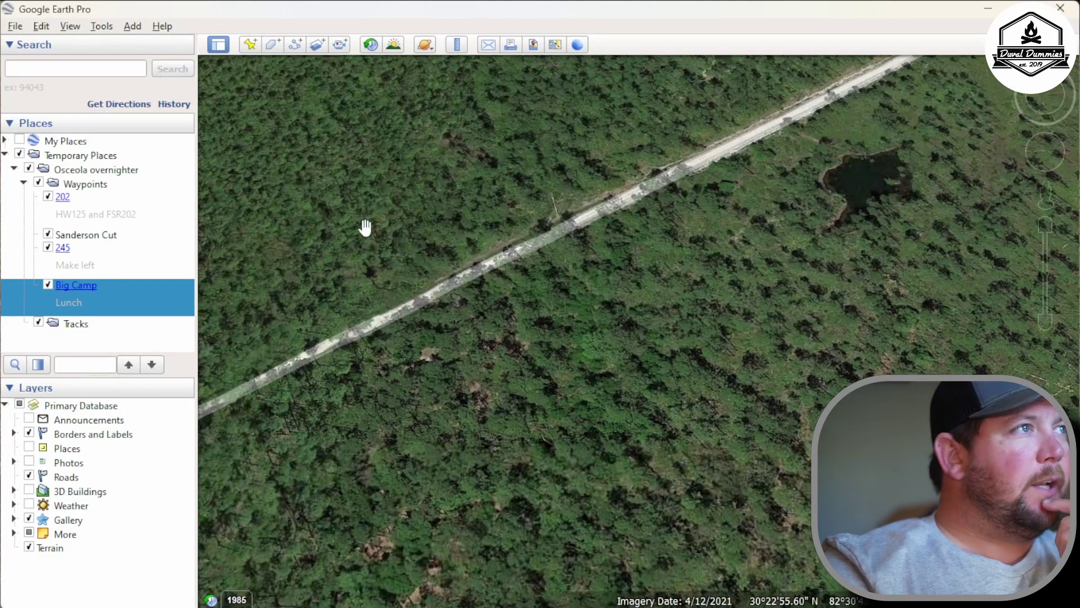
left_click(253, 47)
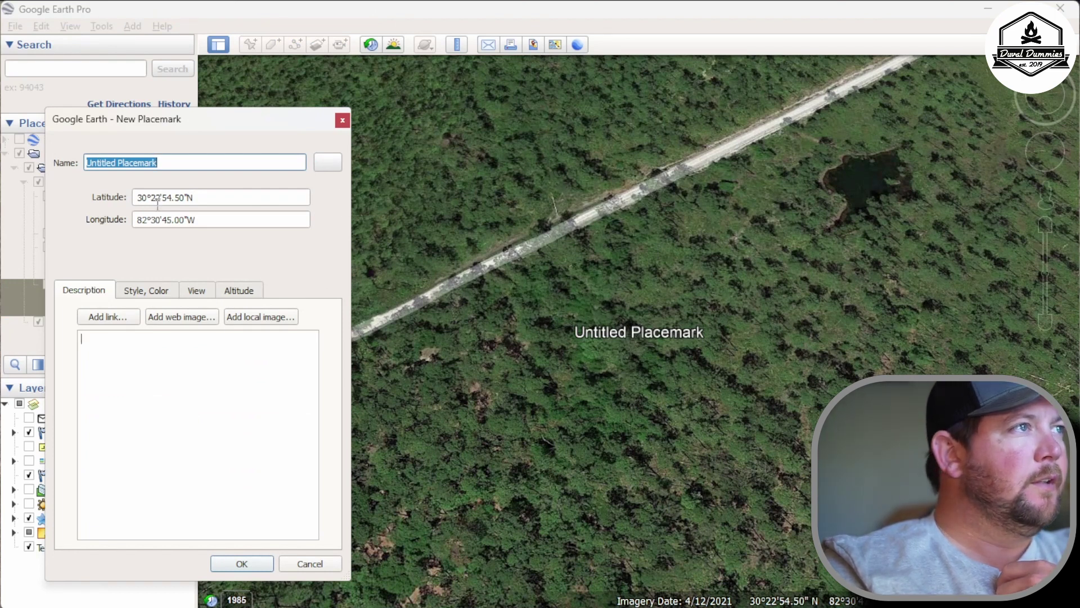
type("San")
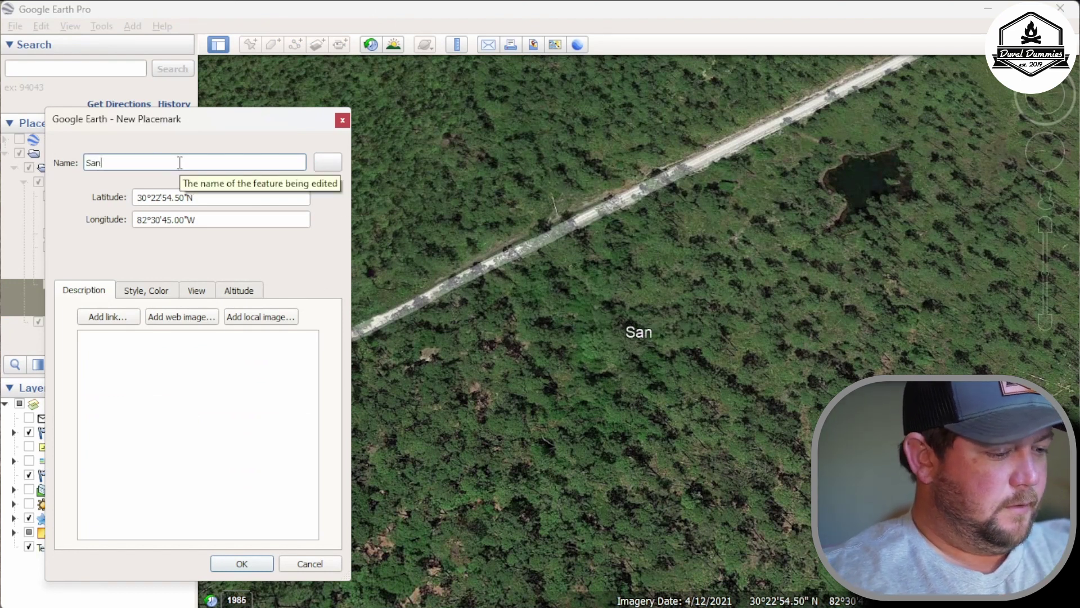
type("dhill Camp")
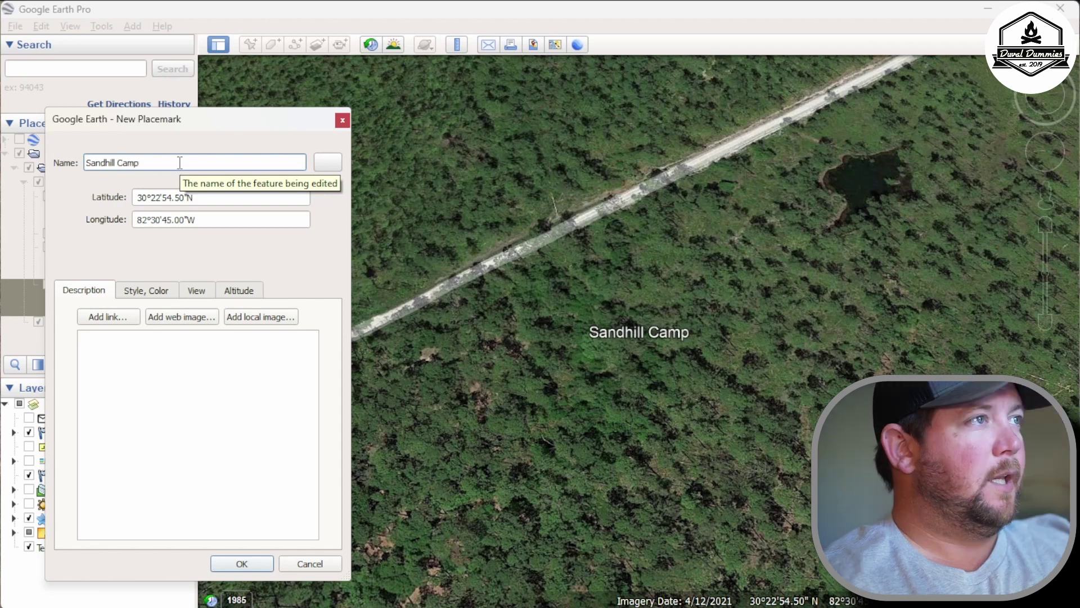
left_click(241, 564)
Step: Trace Doyle Williams Rd southwest from waypoint 245 to road 250 and examine the roadside clearing near their junction
scroll(630, 371, "down", 5)
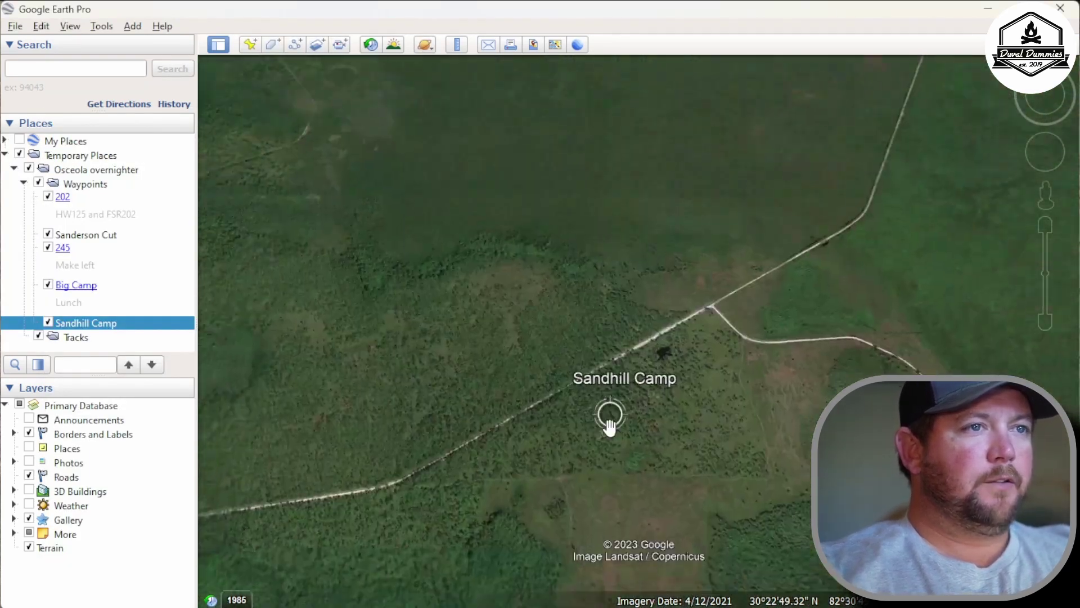
scroll(621, 415, "down", 3)
left_click_drag(880, 430, 294, 330)
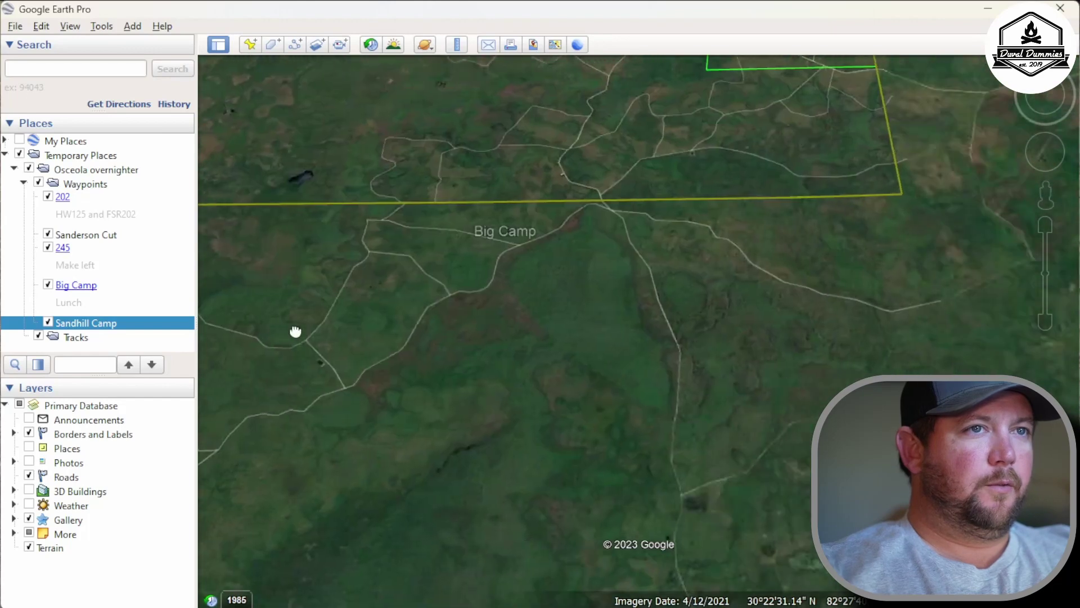
left_click_drag(687, 242, 339, 476)
left_click_drag(762, 396, 527, 238)
scroll(664, 303, "up", 5)
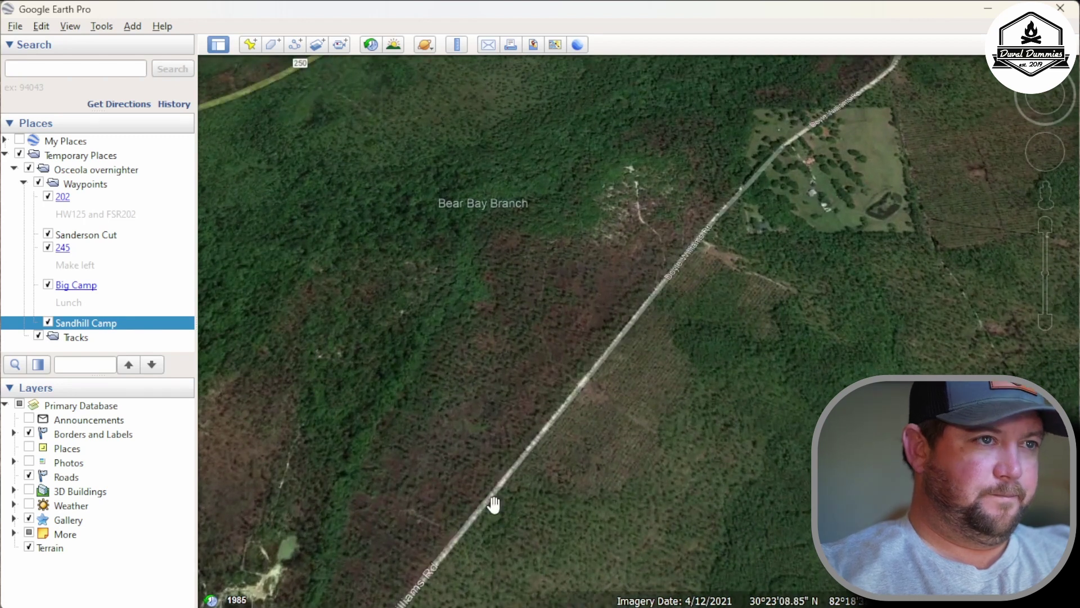
left_click_drag(433, 568, 707, 366)
scroll(594, 428, "down", 5)
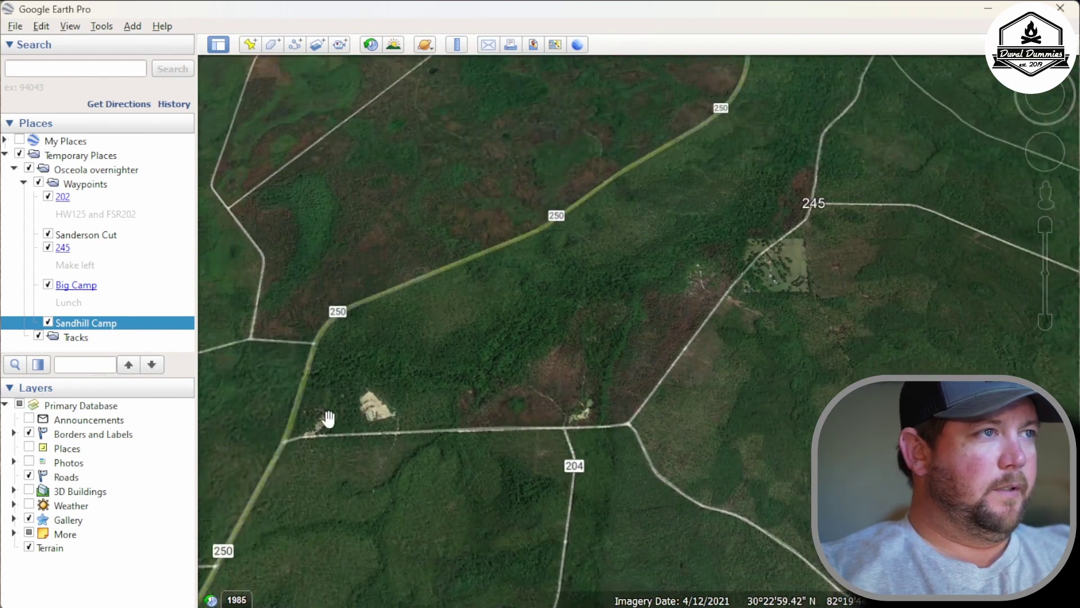
left_click_drag(280, 429, 413, 434)
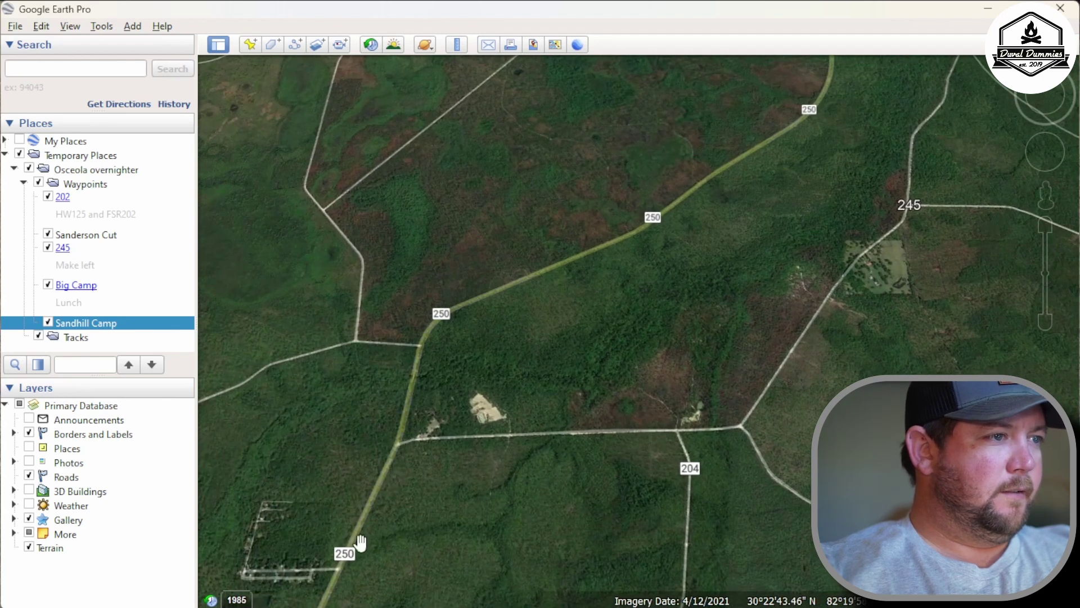
scroll(413, 448, "up", 5)
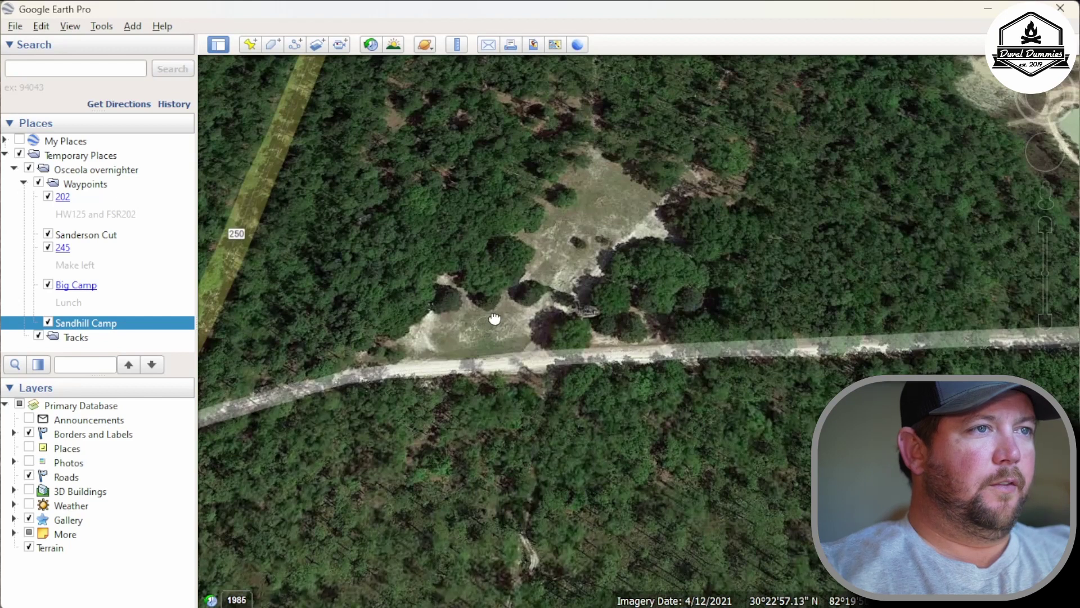
scroll(494, 316, "up", 3)
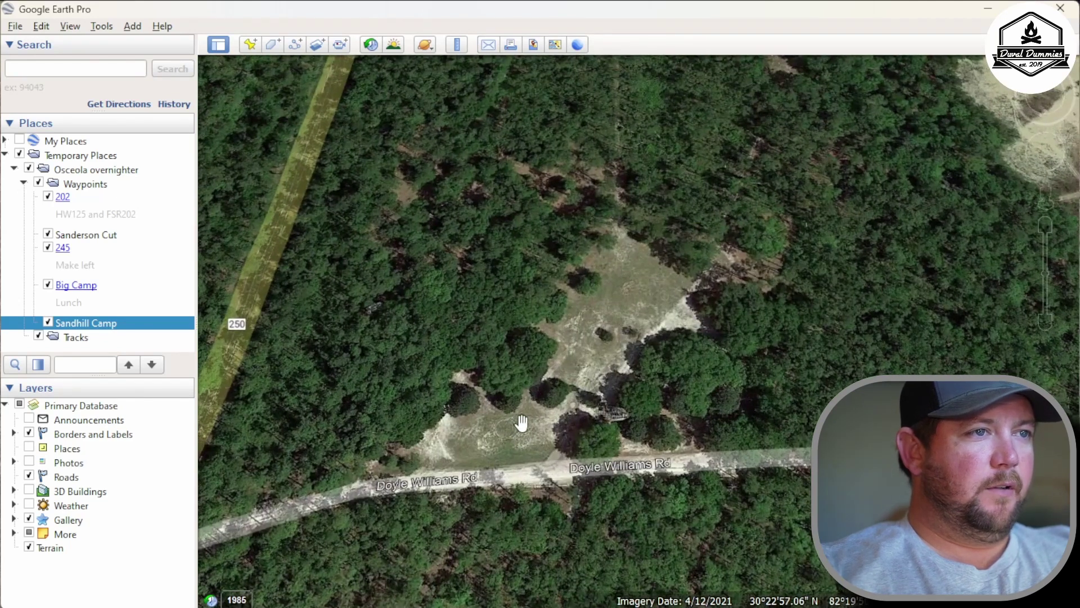
Step: Add a placemark named "East Tower" on the clearing beside Doyle Williams Rd, just east of road 250, and save it
left_click(249, 45)
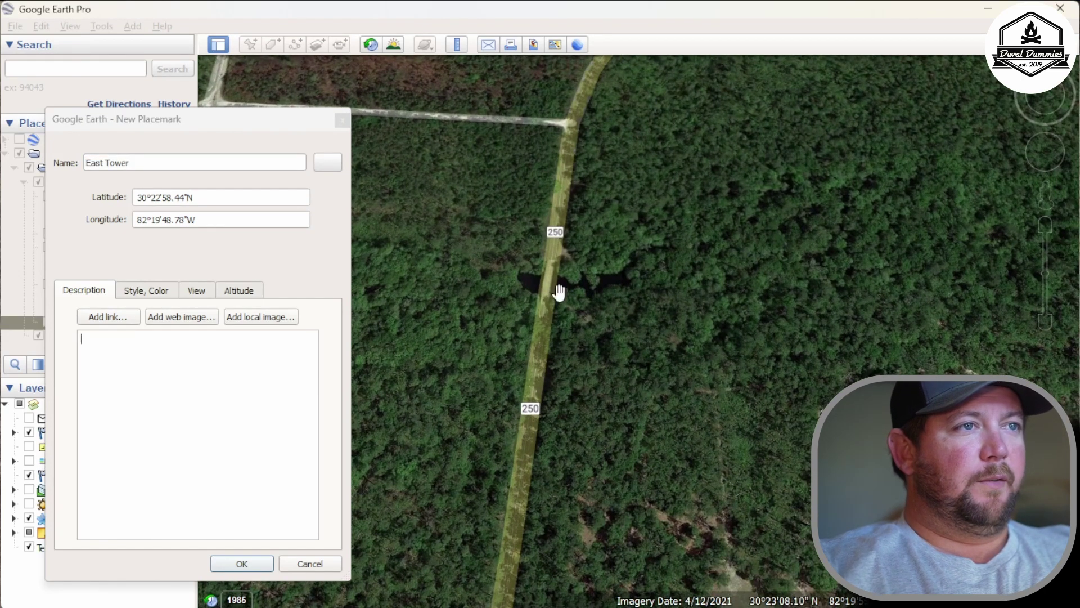
left_click_drag(719, 281, 725, 316)
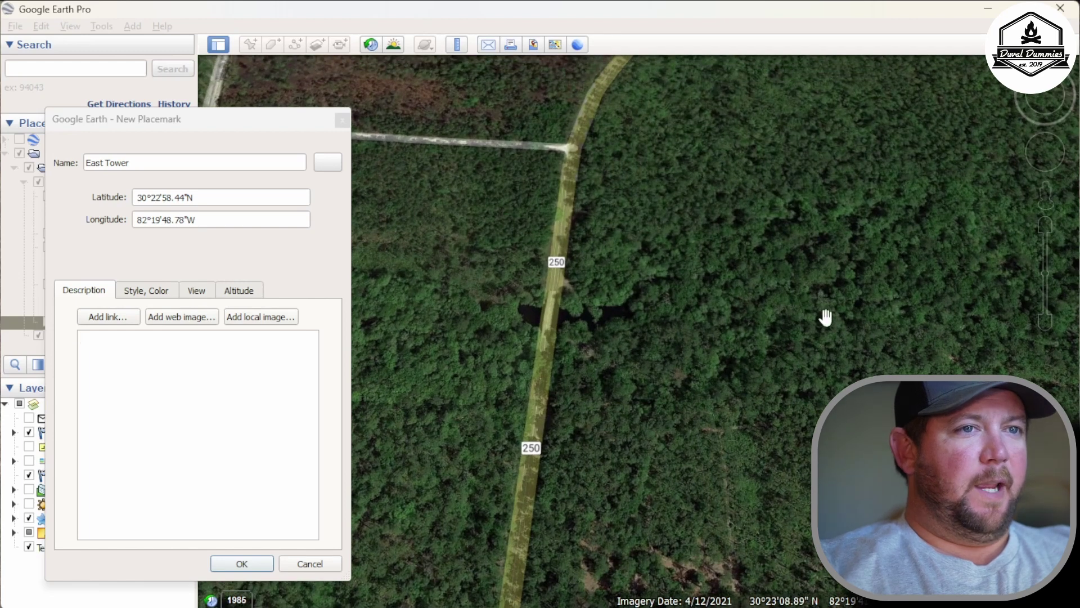
left_click_drag(851, 376, 687, 291)
scroll(666, 333, "down", 3)
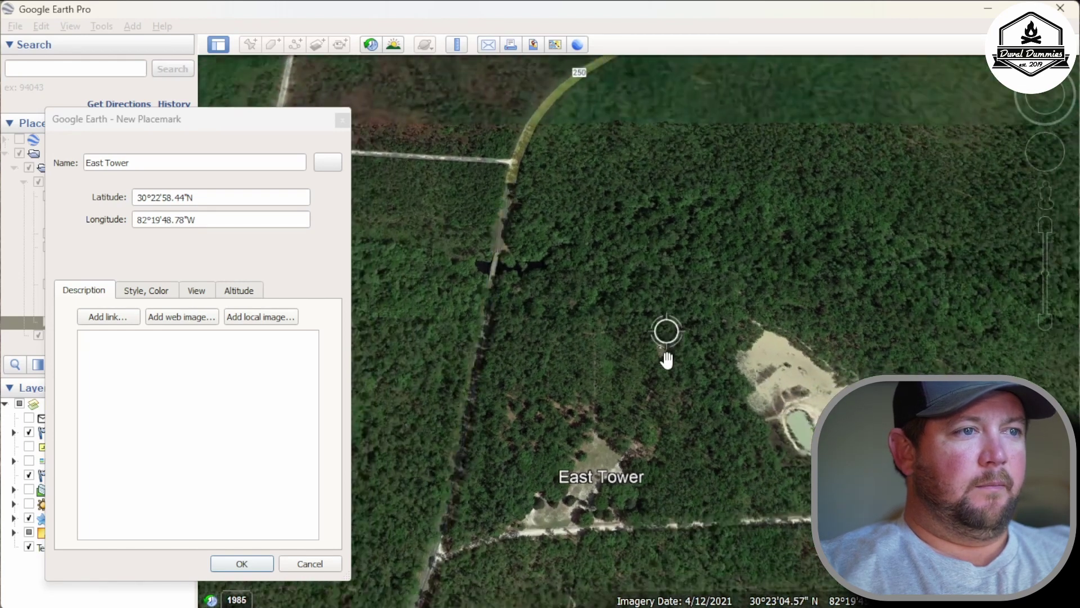
left_click_drag(571, 352, 646, 323)
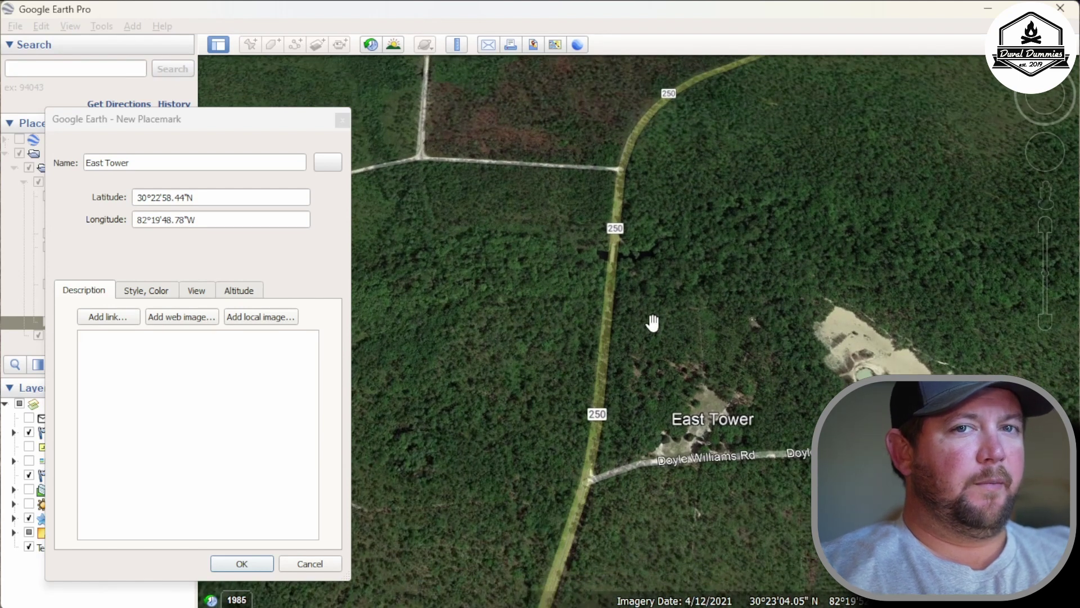
left_click(247, 563)
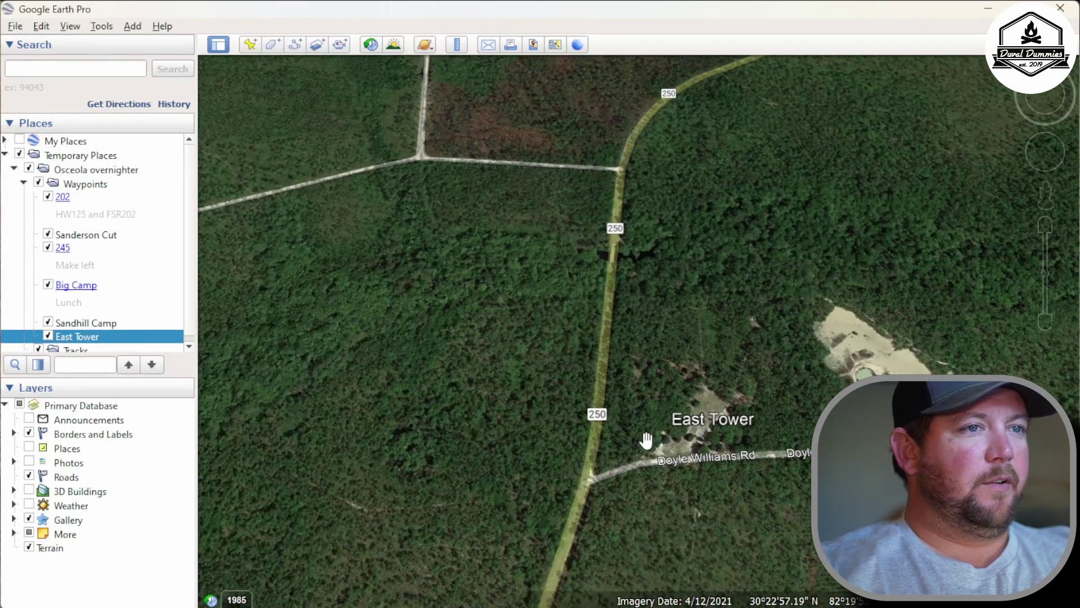
Step: Examine the forest roads branching west off road 250 north and south of East Tower for the route's continuation
scroll(641, 440, "down", 3)
left_click_drag(575, 495, 565, 325)
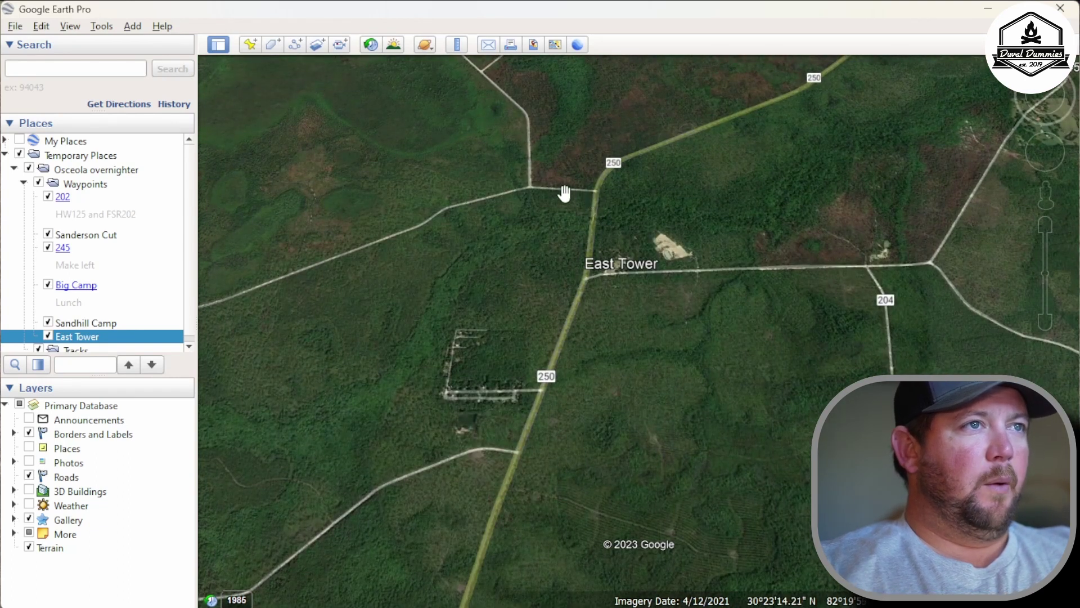
left_click_drag(500, 194, 488, 196)
scroll(484, 194, "up", 5)
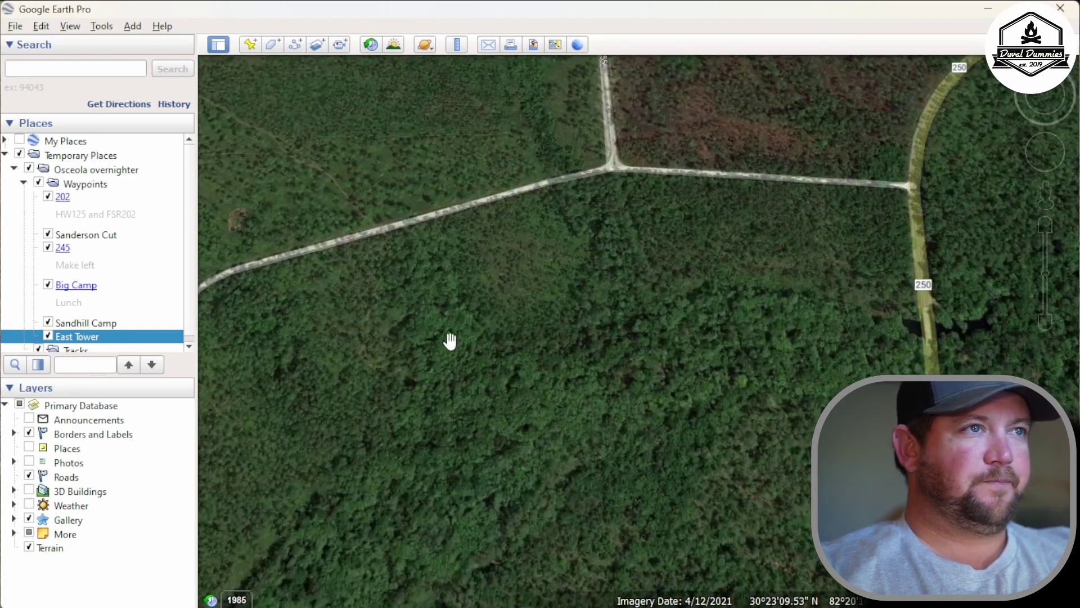
scroll(458, 330, "down", 5)
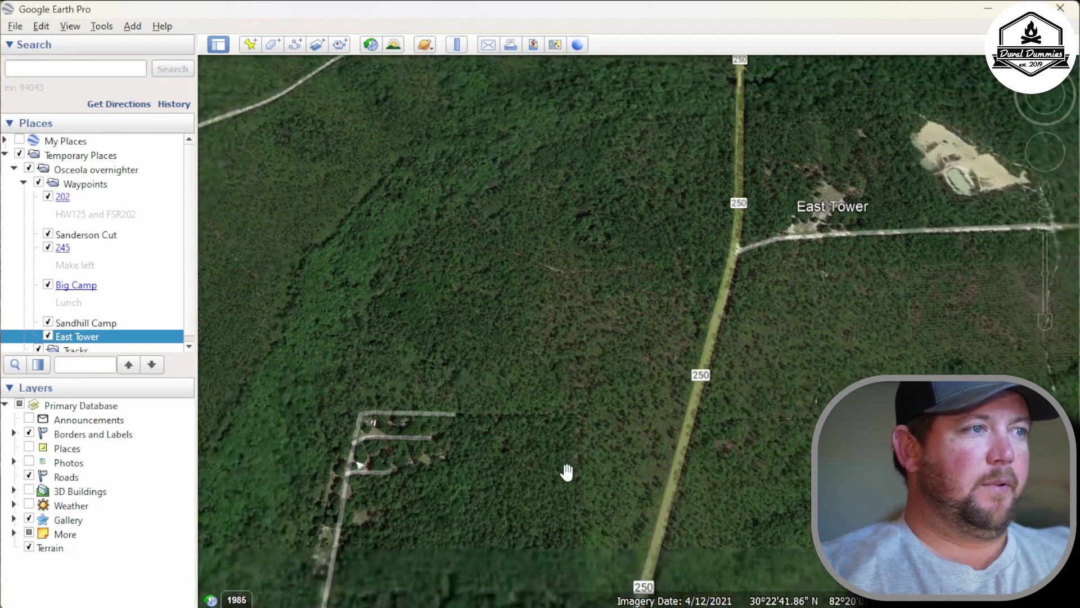
scroll(567, 472, "down", 3)
left_click_drag(598, 528, 603, 405)
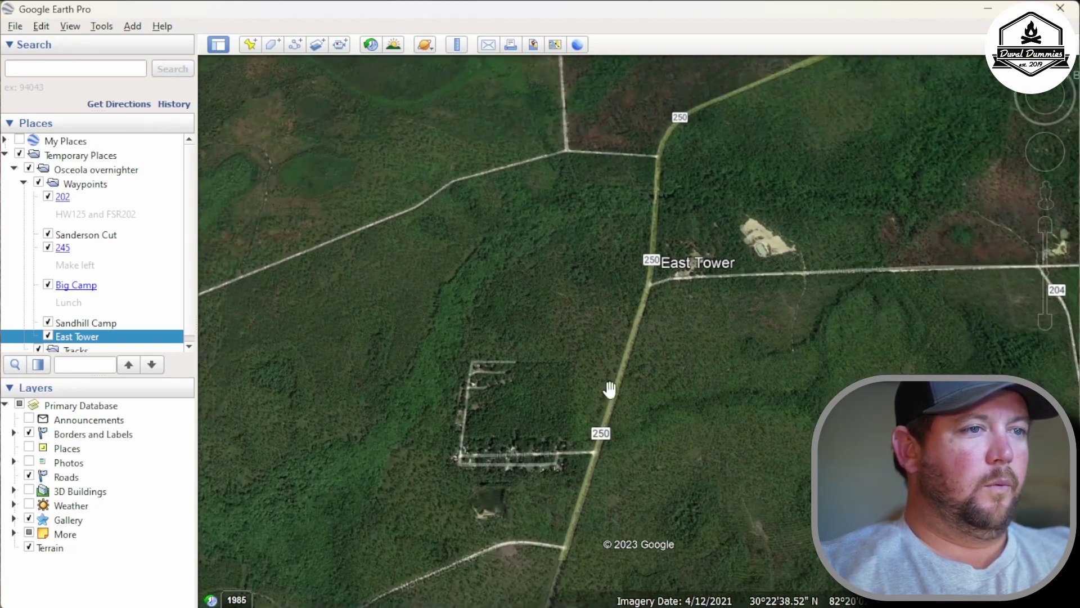
left_click_drag(559, 572, 529, 415)
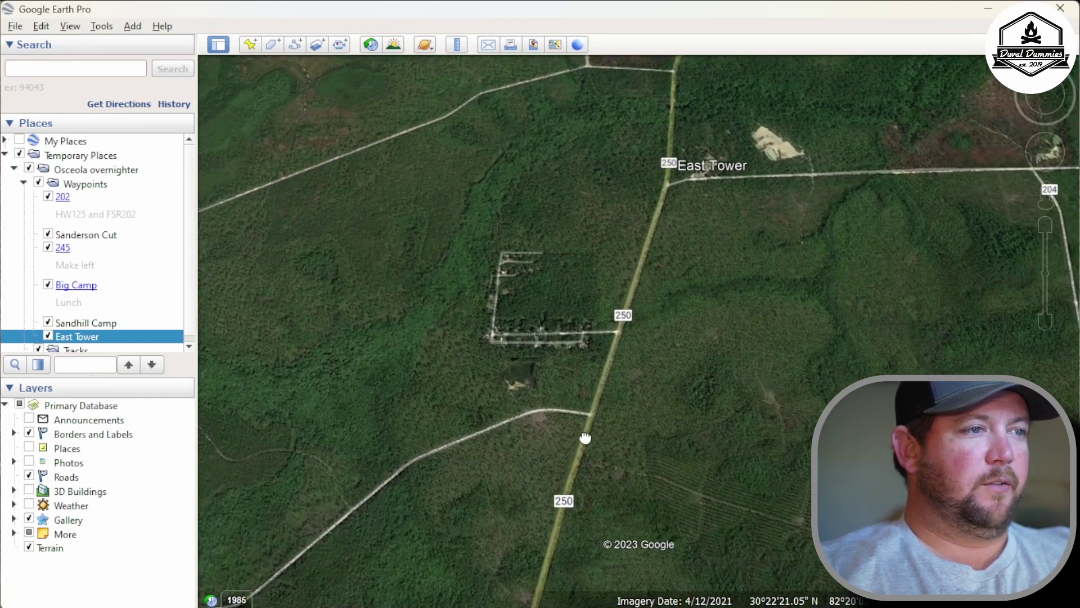
left_click_drag(477, 438, 543, 506)
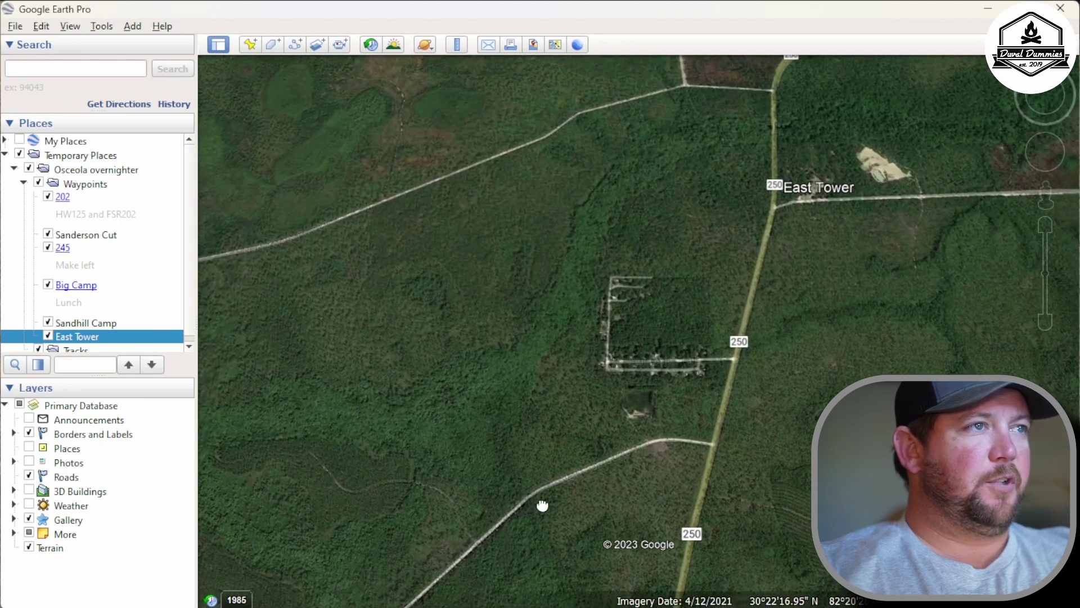
scroll(451, 513, "down", 3)
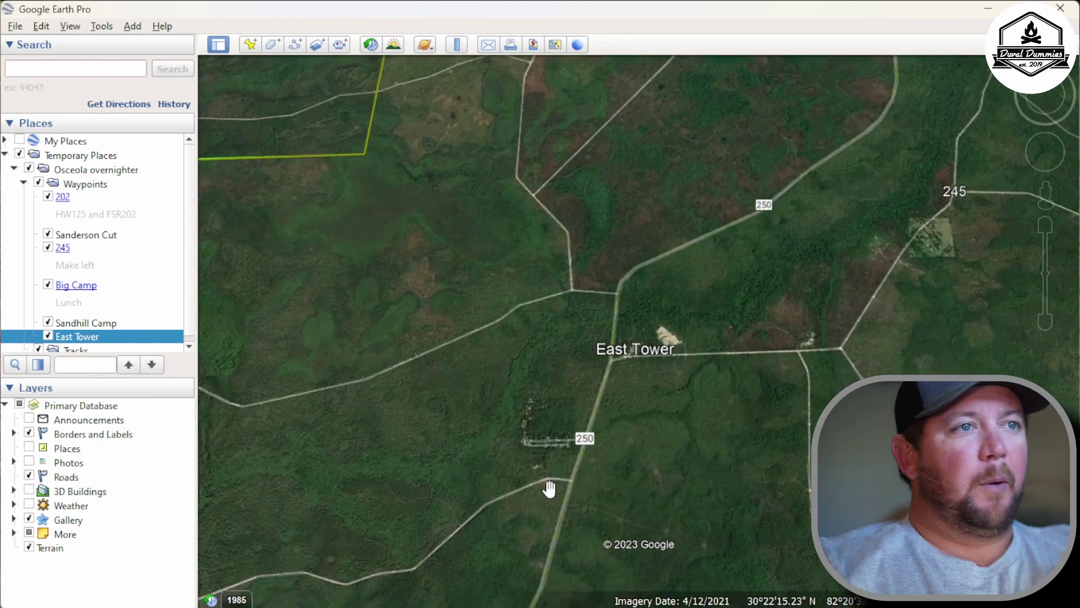
left_click_drag(621, 332, 607, 431)
scroll(607, 441, "up", 5)
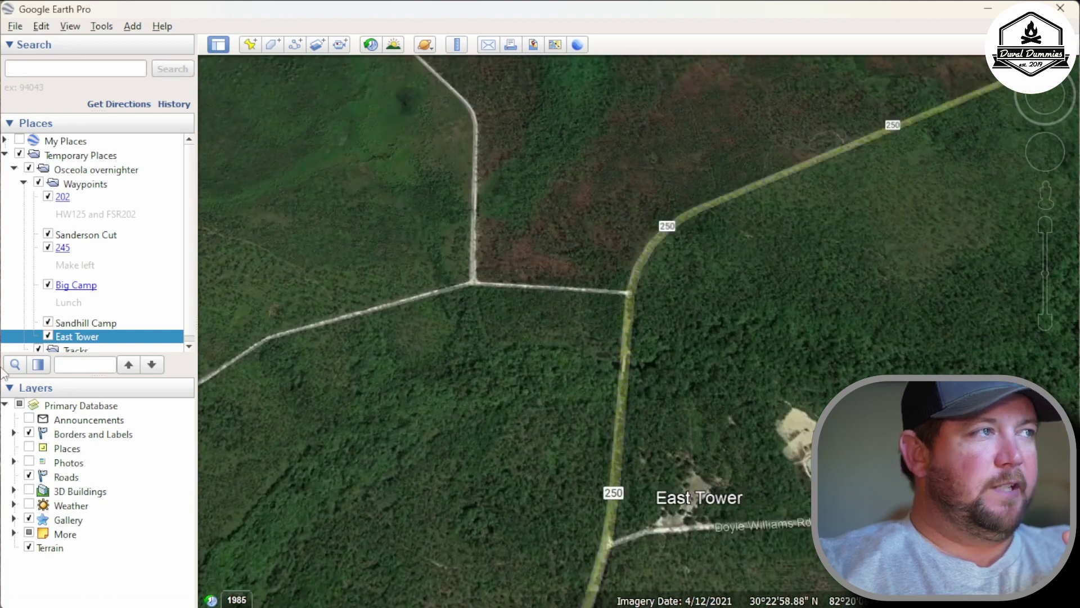
Step: Add the description "Mak right at HW250" to the East Tower placemark and save it
right_click(77, 337)
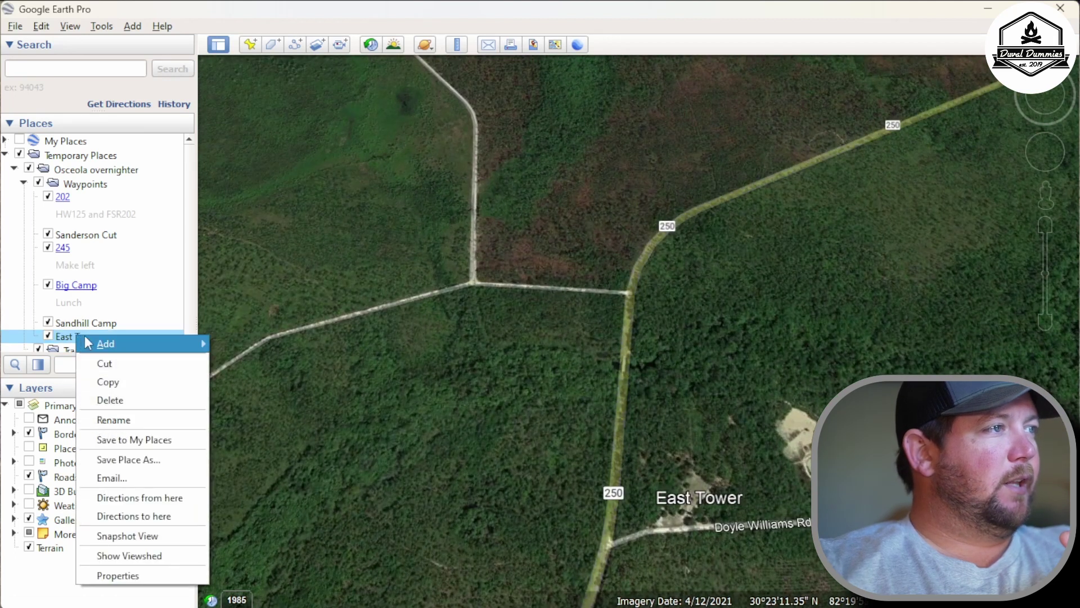
left_click(172, 576)
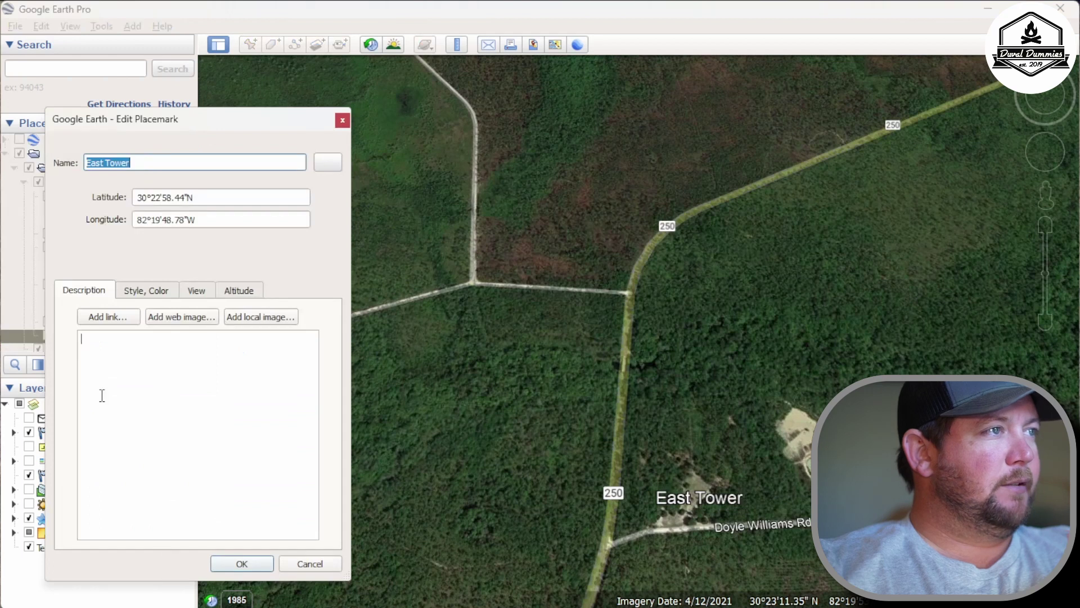
left_click(111, 366)
type("Mak right at HW250")
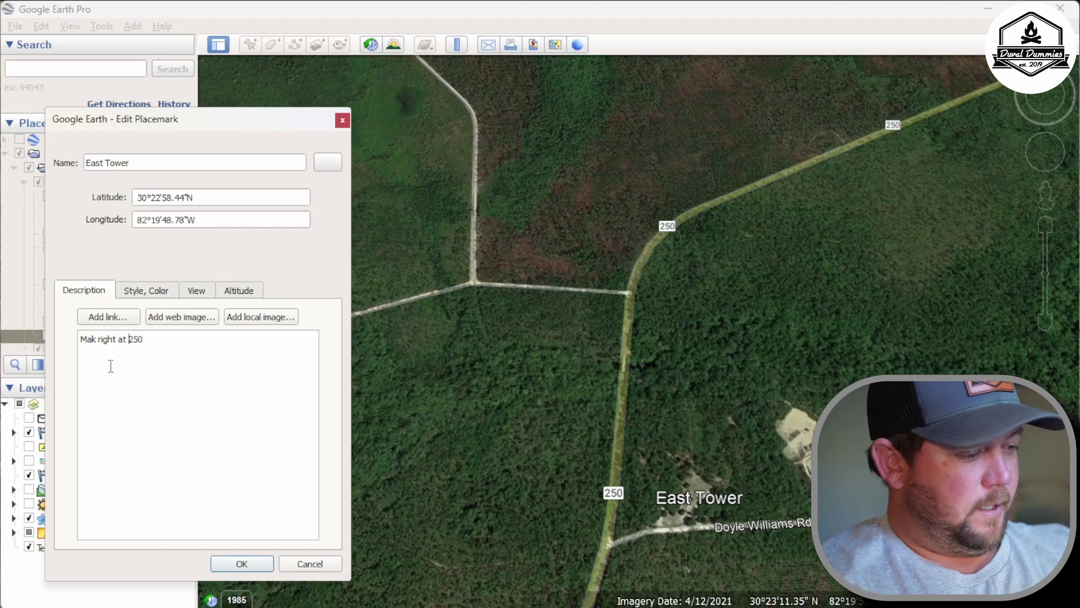
left_click(236, 564)
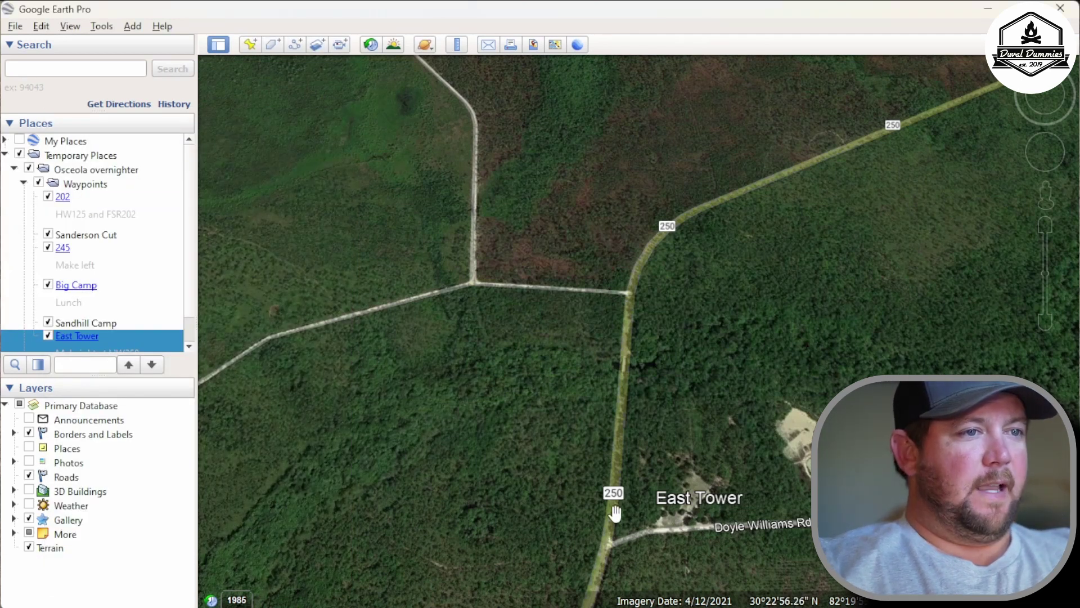
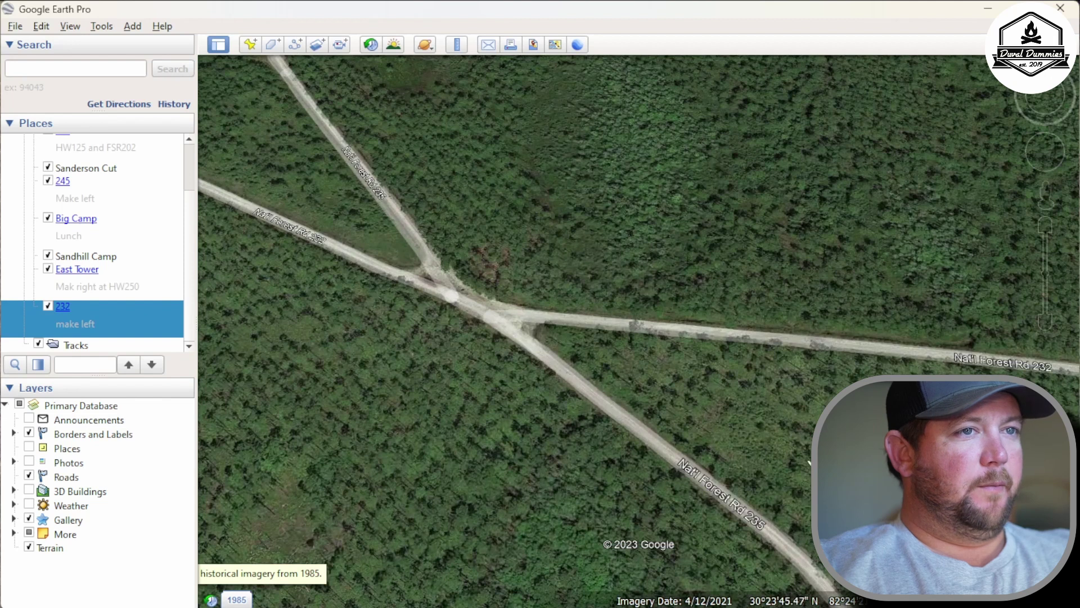
Step: Start a new placemark without an icon on the junction just west of where Nat'l Forest Rd 232 meets Rd 235
key("ctrl+shift+p")
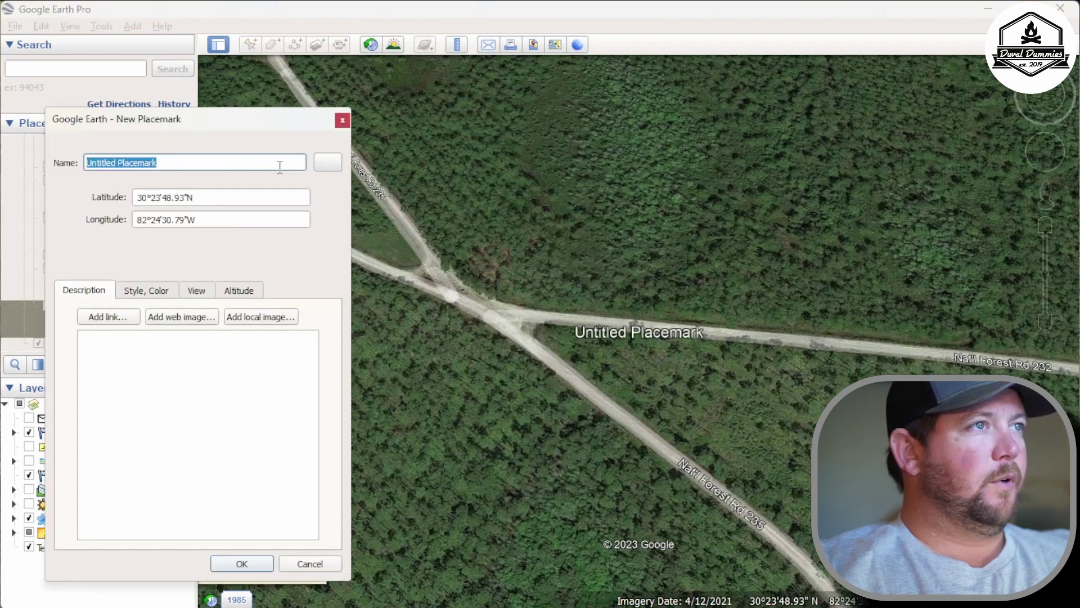
left_click(327, 162)
left_click(272, 235)
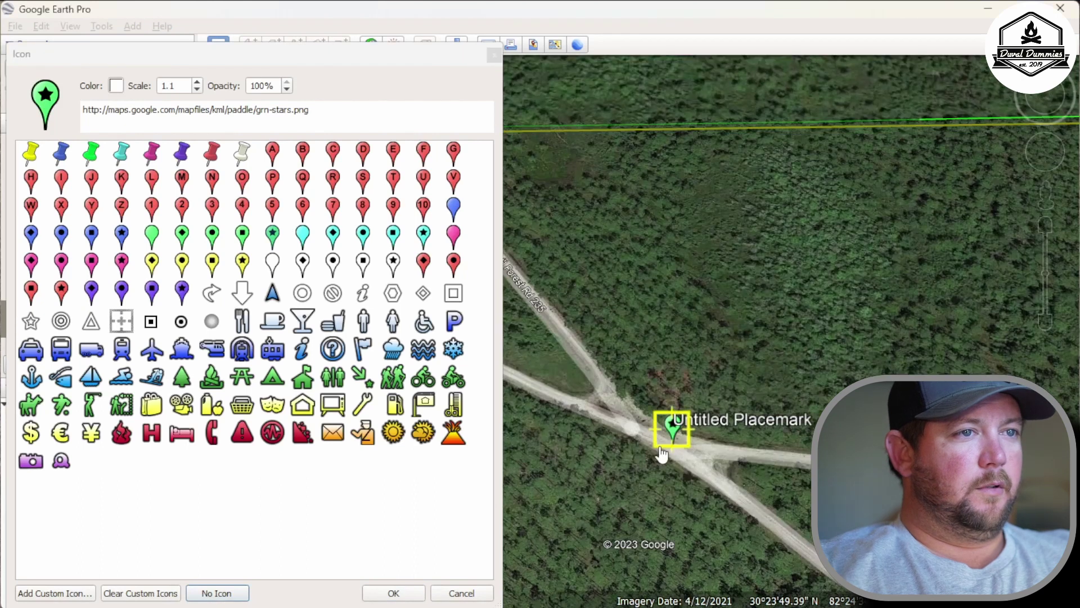
left_click(270, 535)
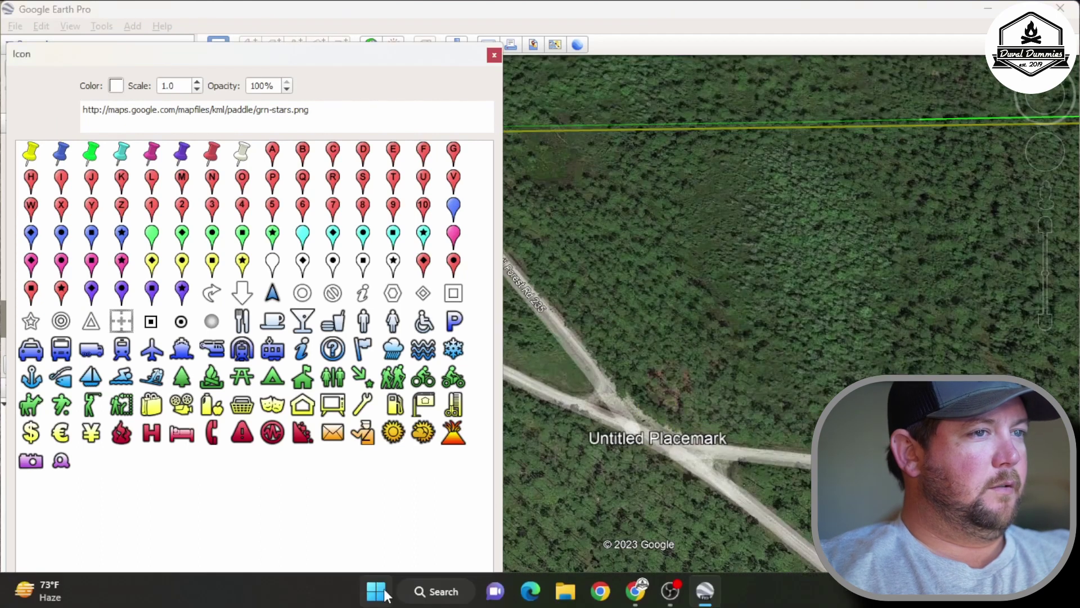
left_click(393, 593)
Step: Name the new junction placemark "Buckhead", describe it as "go straight", and save it
type("B")
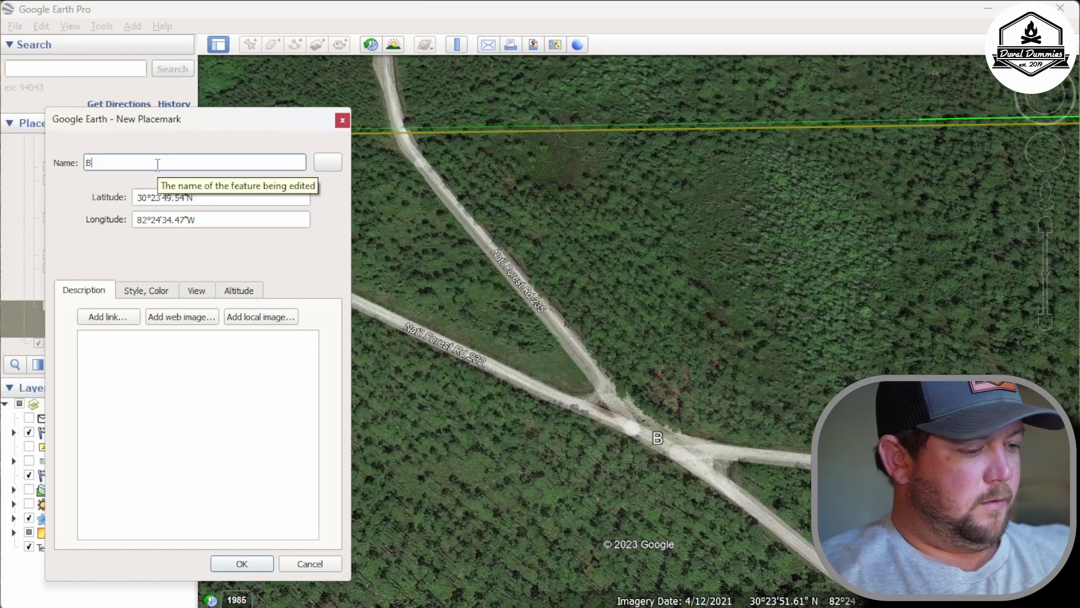
type("uckhead")
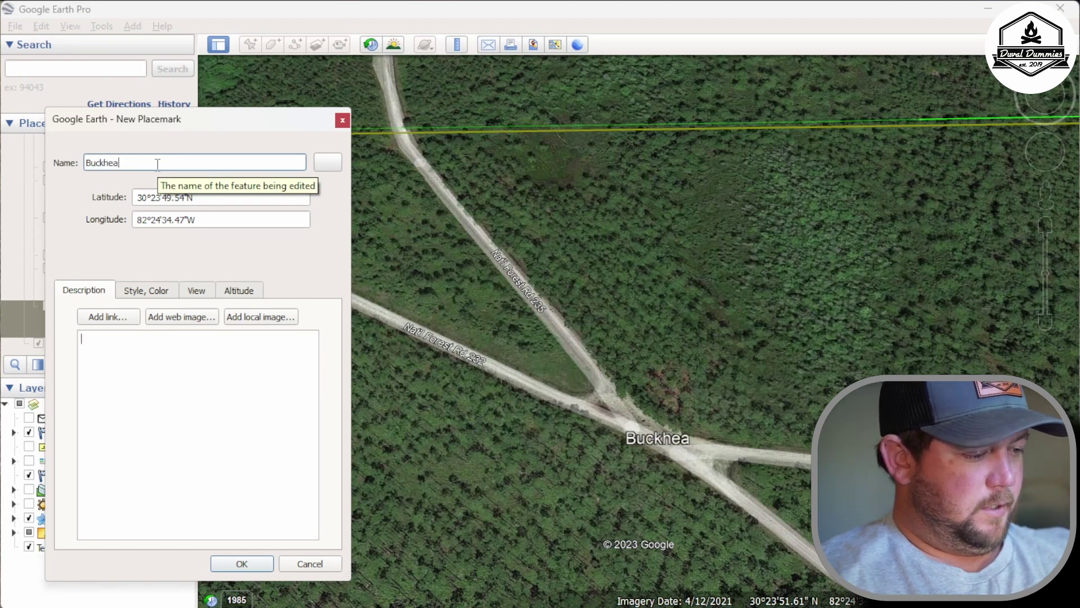
left_click(119, 384)
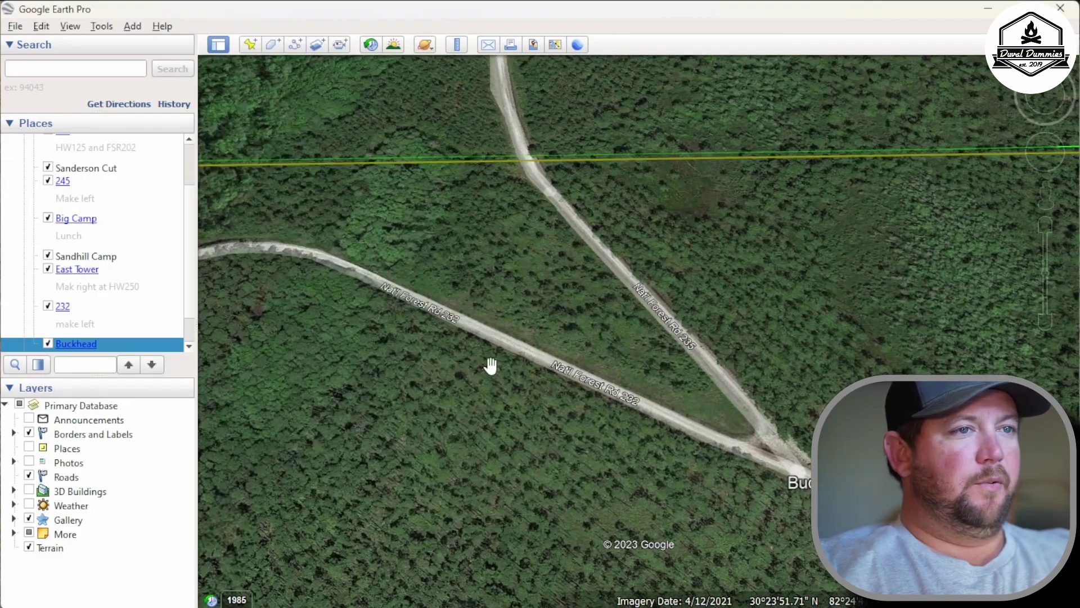
Step: Follow Nat'l Forest Rd 232 southwest from Buckhead to the Rd 212 fork and start a placemark named "212" there
scroll(587, 405, "up", 2)
left_click_drag(587, 405, 985, 445)
left_click_drag(512, 437, 723, 301)
left_click_drag(398, 467, 609, 334)
scroll(535, 456, "down", 3)
left_click_drag(537, 483, 776, 288)
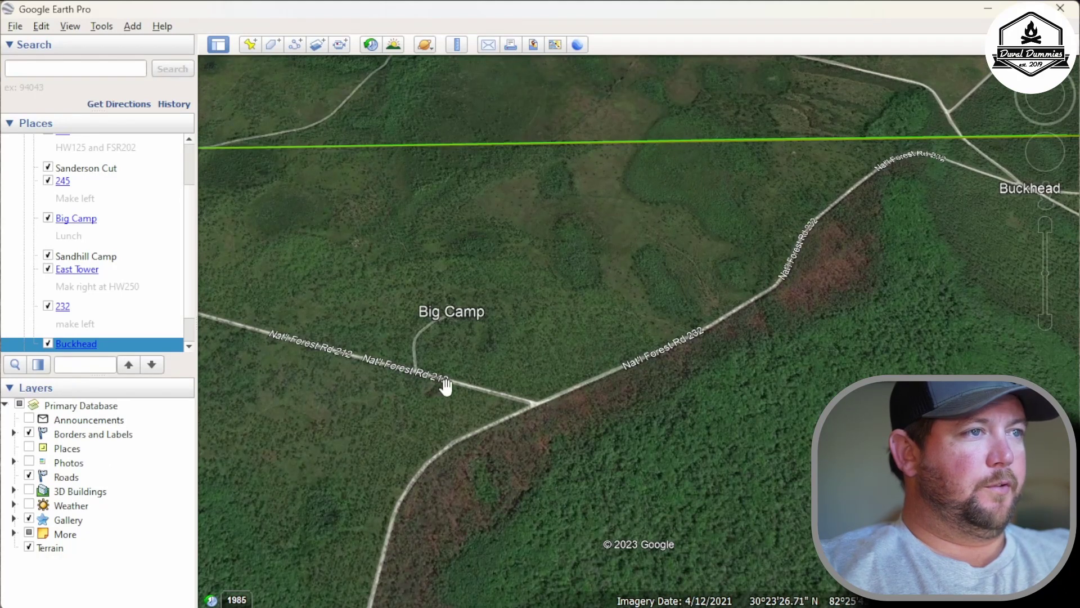
double_click(537, 404)
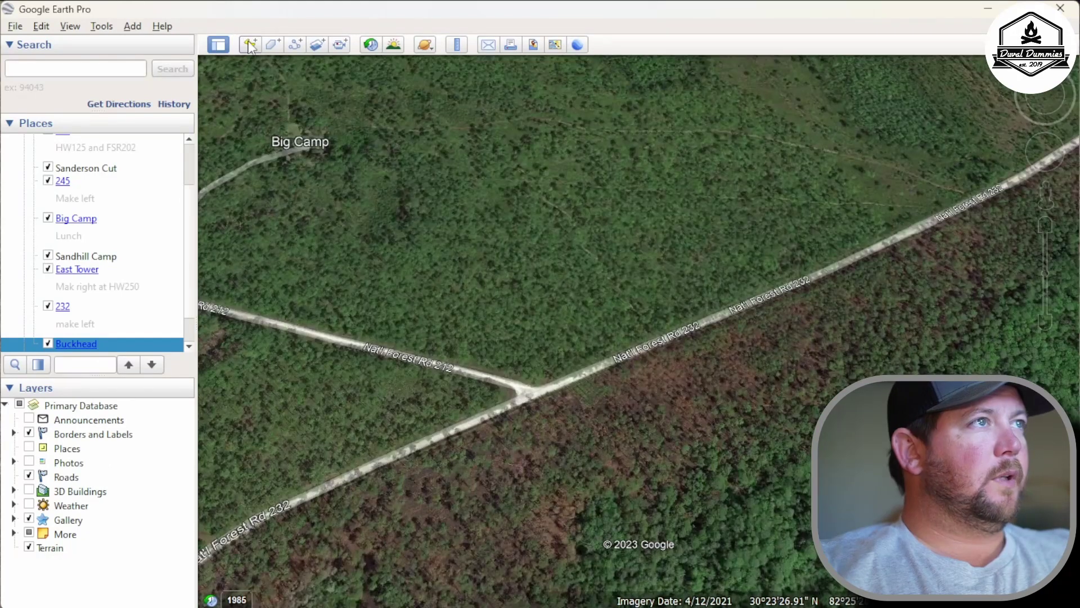
left_click(250, 45)
type("212")
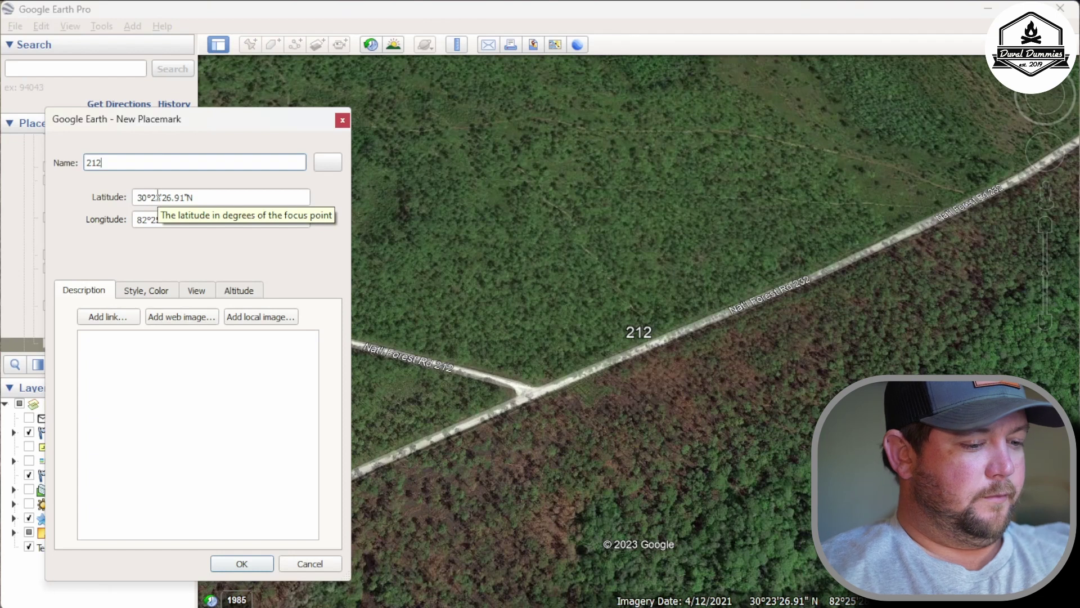
Step: Position placemark 212 on the road fork without an icon and save it with the description "make right"
left_click(329, 166)
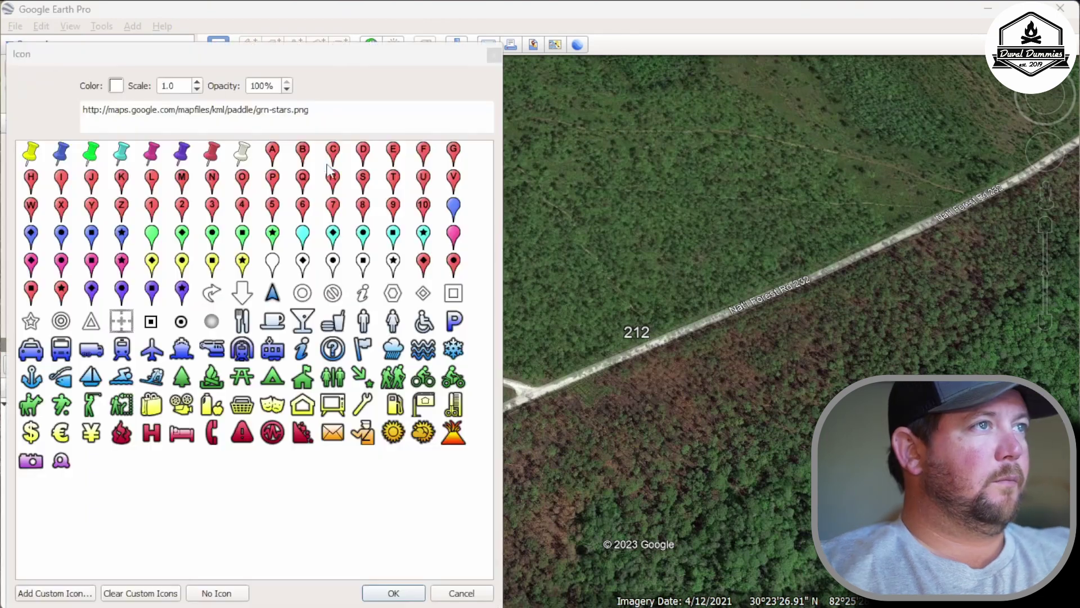
left_click(302, 177)
left_click_drag(538, 376, 520, 398)
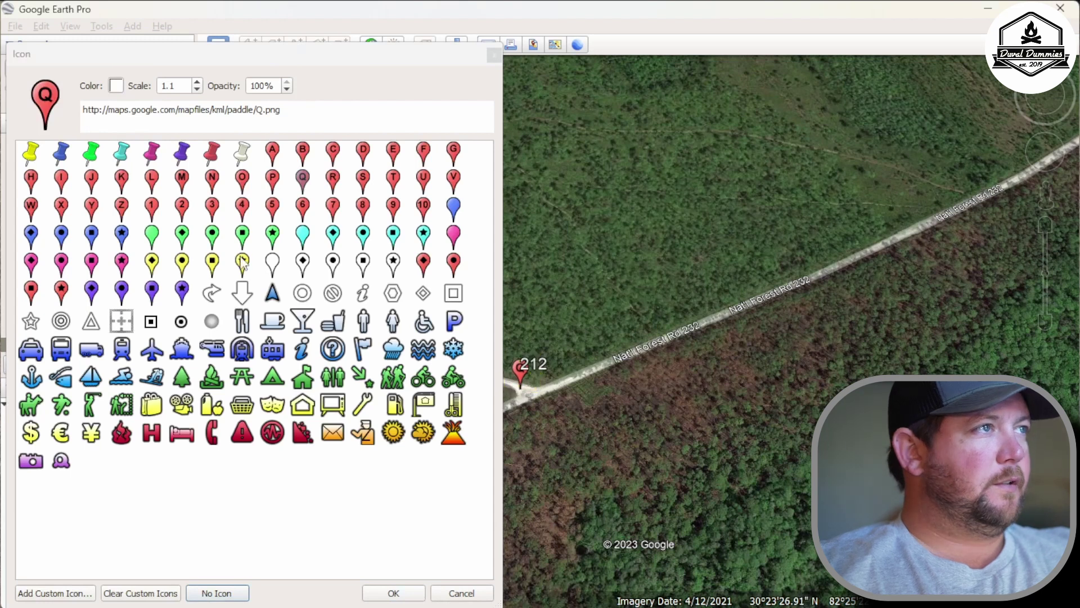
left_click(219, 593)
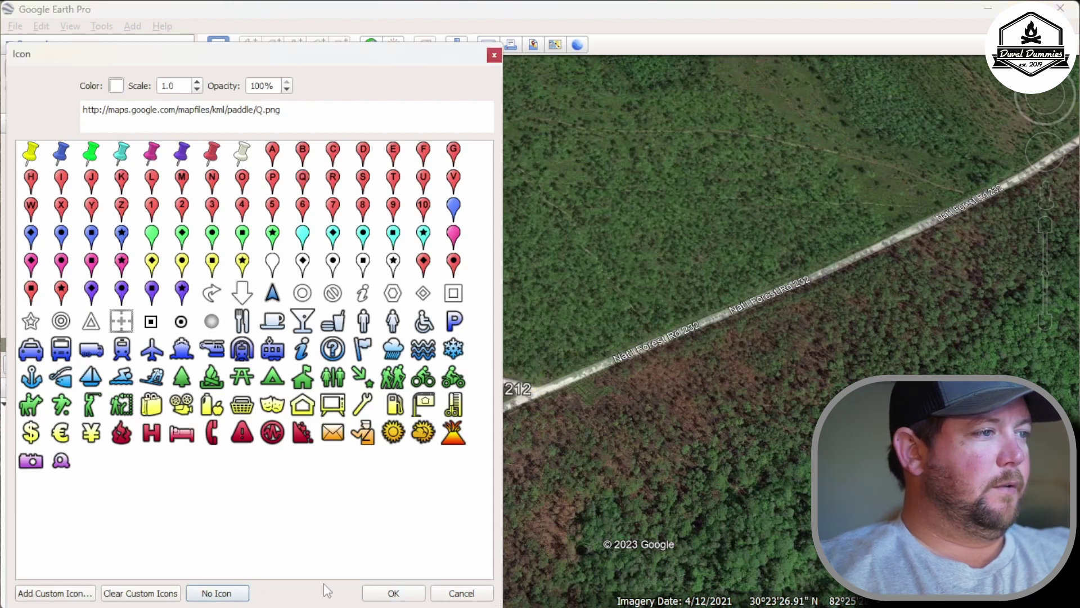
left_click(395, 593)
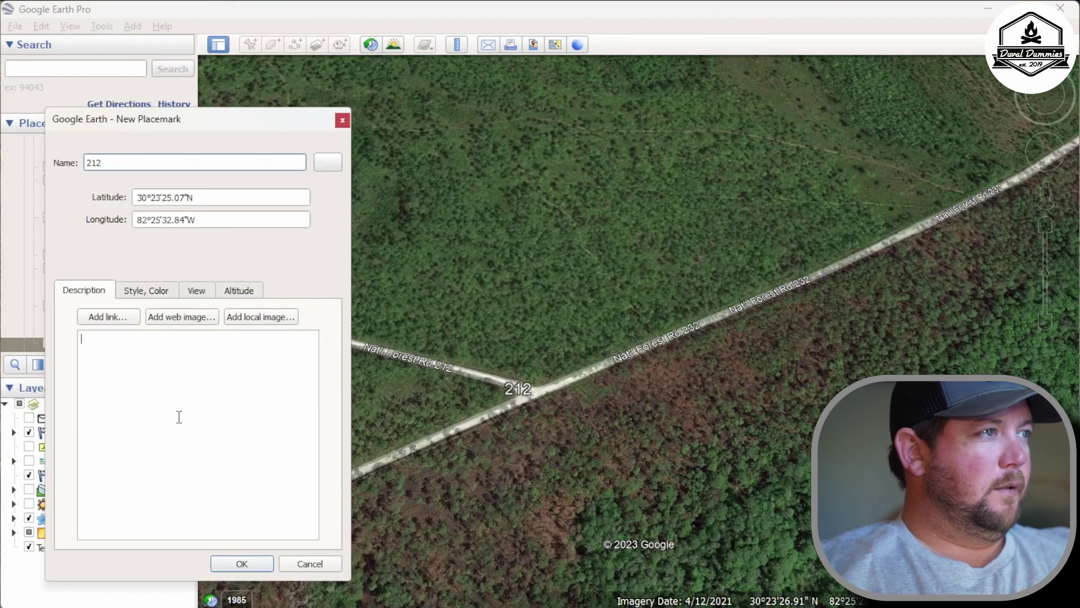
type("make rig")
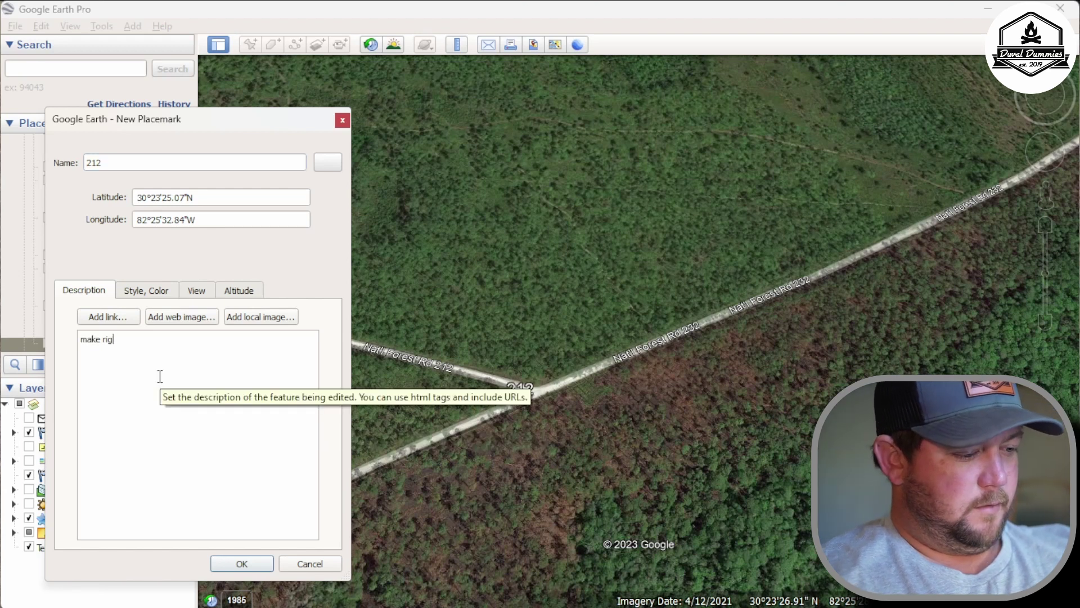
left_click(242, 563)
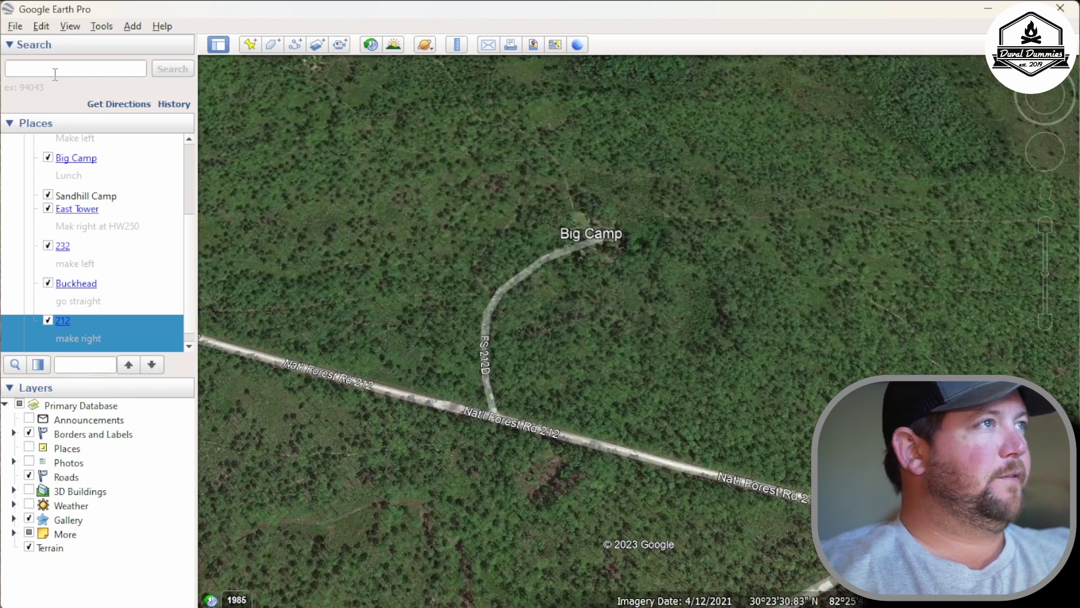
Step: Start another placemark without an icon where FS 212D branches off Nat'l Forest Rd 212 toward Big Camp
key("ctrl+shift+p")
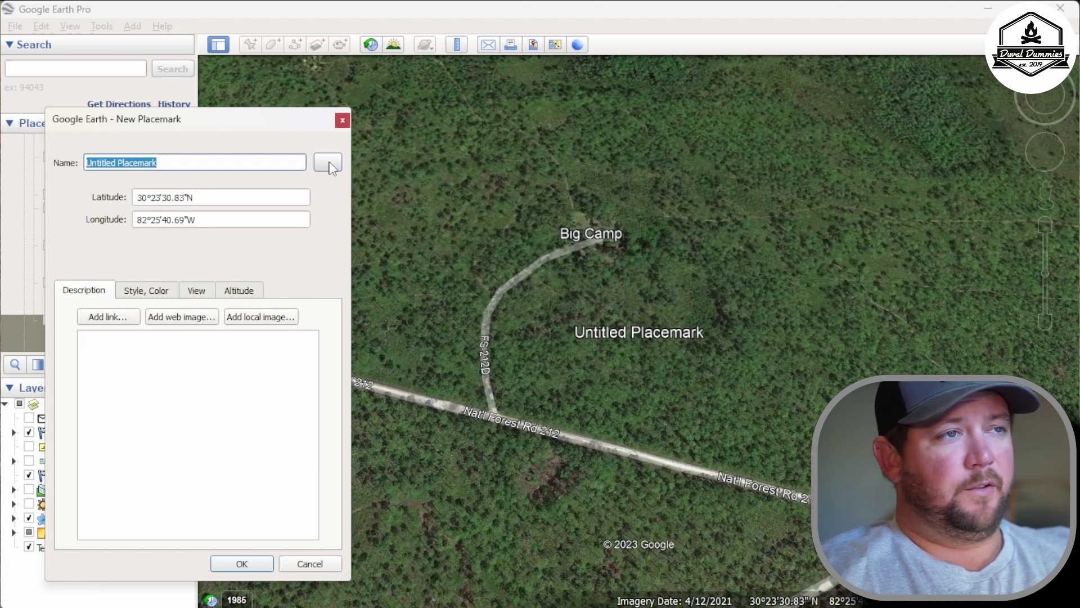
left_click(328, 163)
left_click(27, 150)
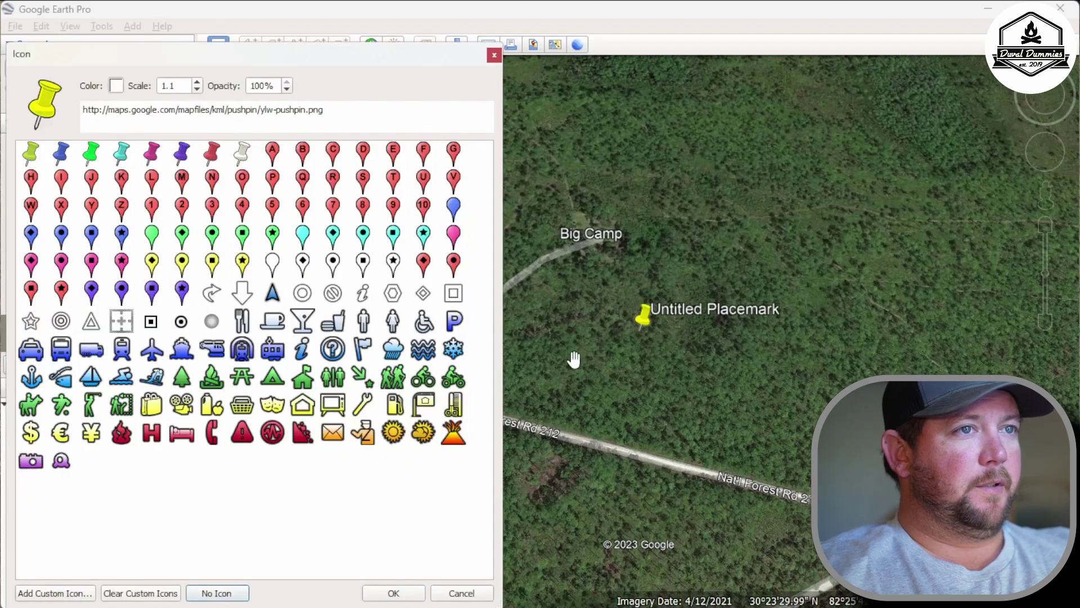
left_click_drag(573, 356, 910, 393)
left_click_drag(1012, 356, 812, 427)
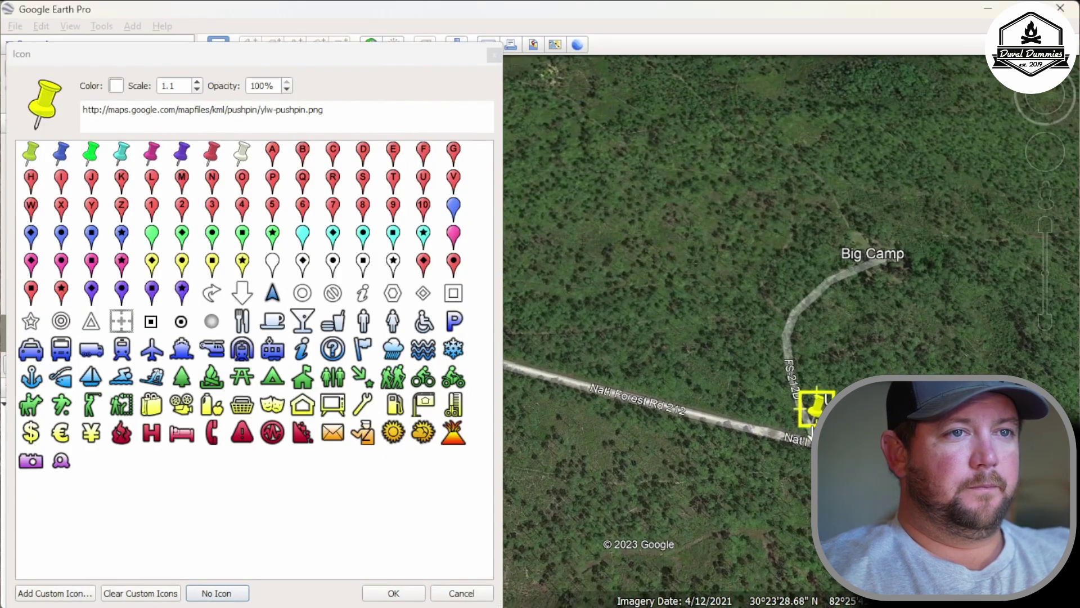
left_click(464, 498)
left_click(380, 588)
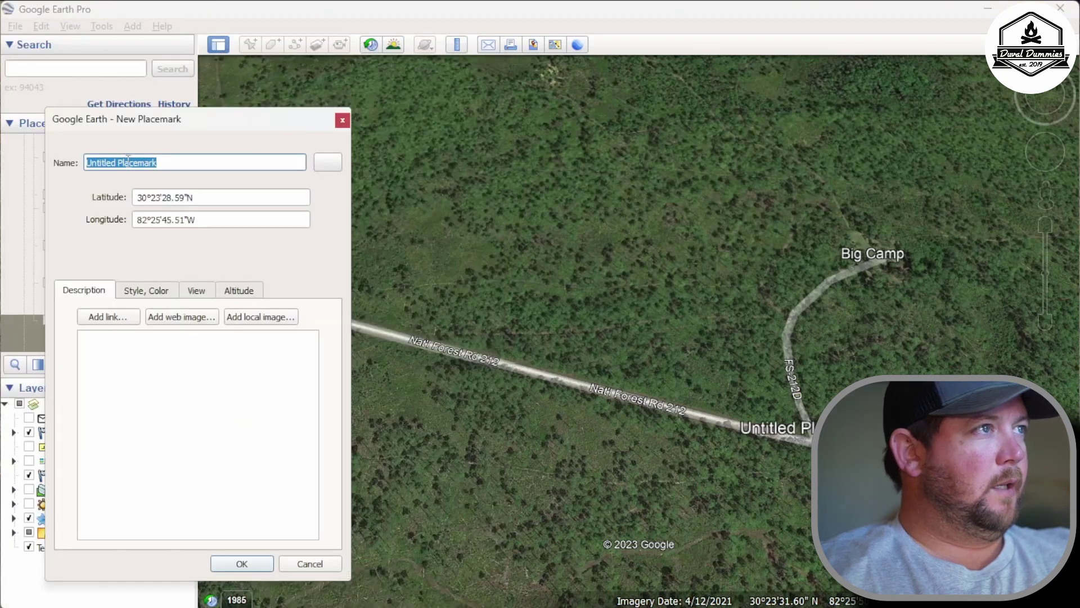
Step: Name the placemark at the Big Camp turnoff "212D", describe it as "make right", and save it
type("212")
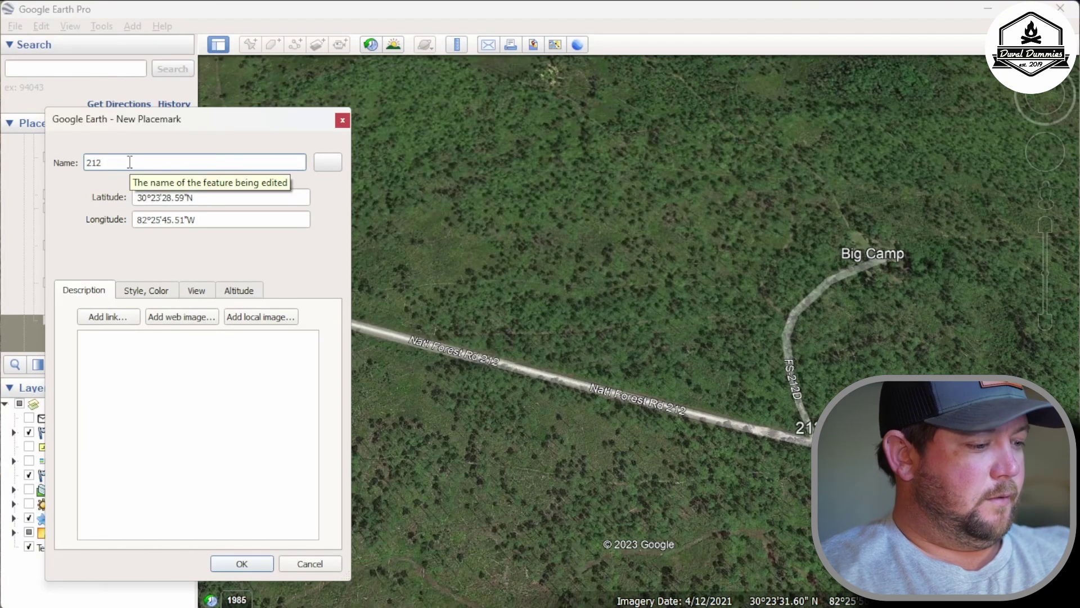
type("d")
key("BackSpace")
type("D")
left_click(105, 352)
type("make right")
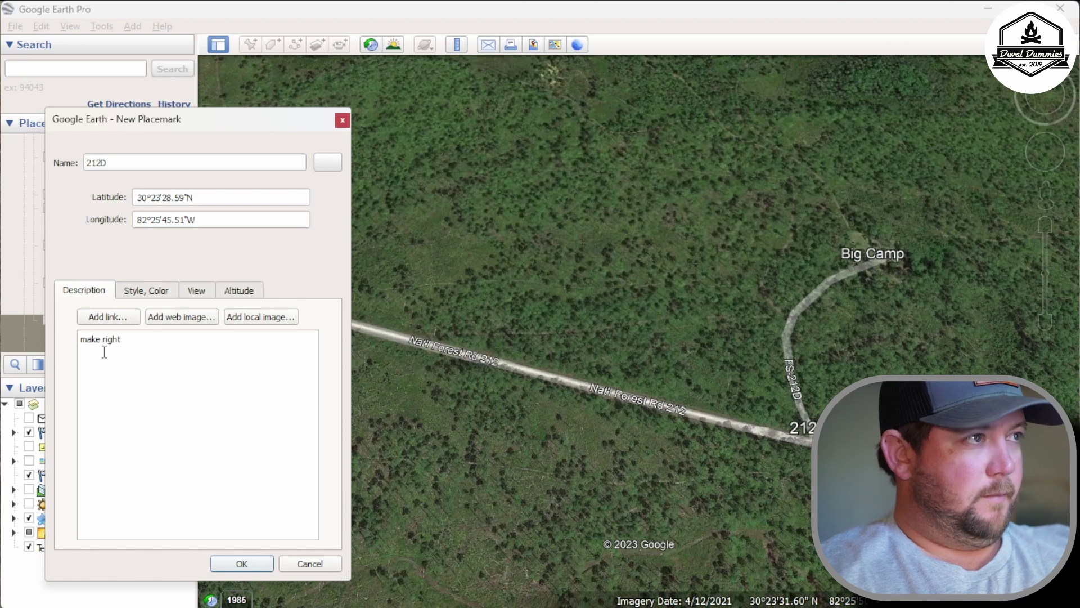
left_click(241, 563)
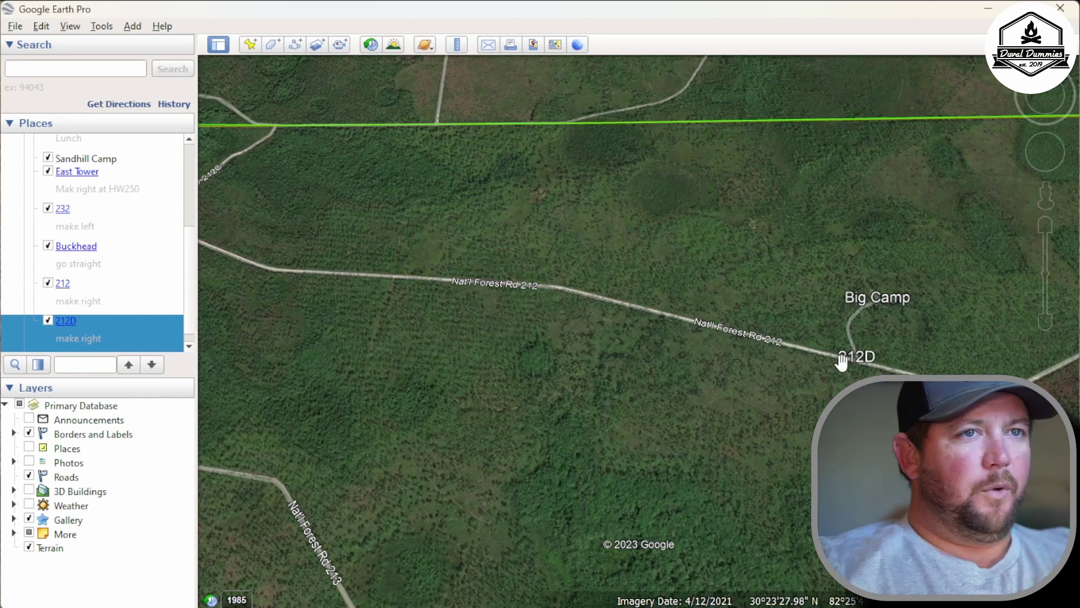
Step: Examine the route west along Nat'l Forest Rd 212 from 212D and south on Shot In Arm Rd to the Rd 213 junction
left_click_drag(525, 325, 862, 426)
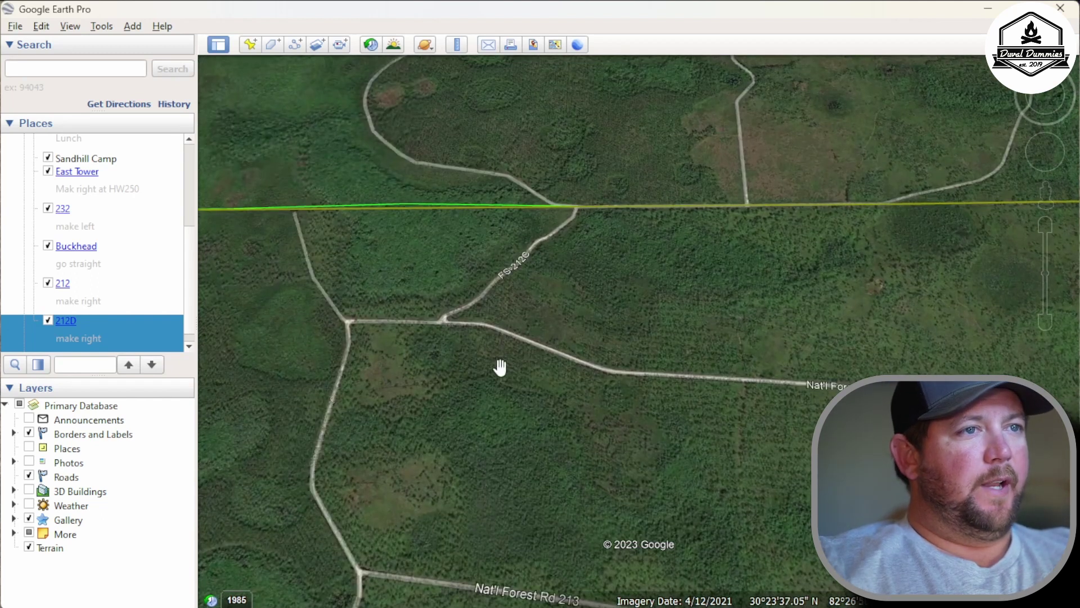
left_click_drag(502, 367, 603, 400)
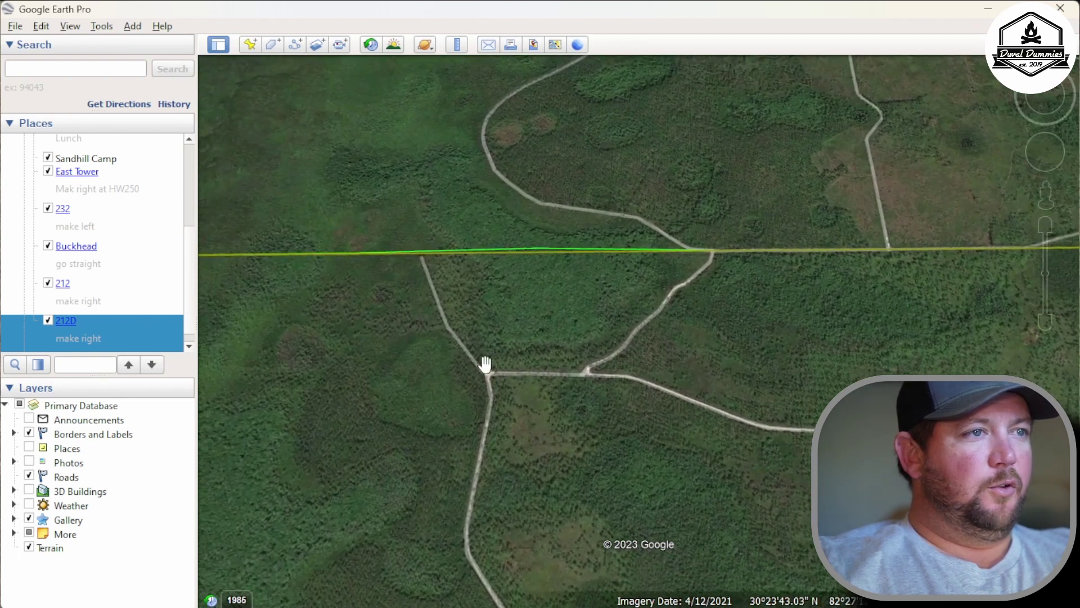
scroll(509, 373, "up", 1)
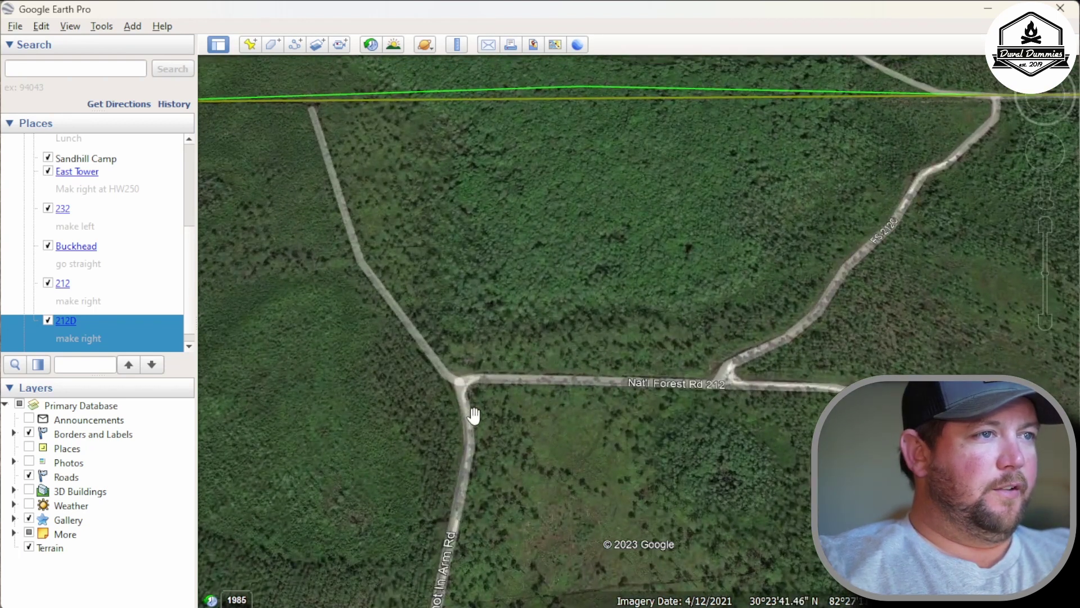
left_click_drag(477, 470, 518, 298)
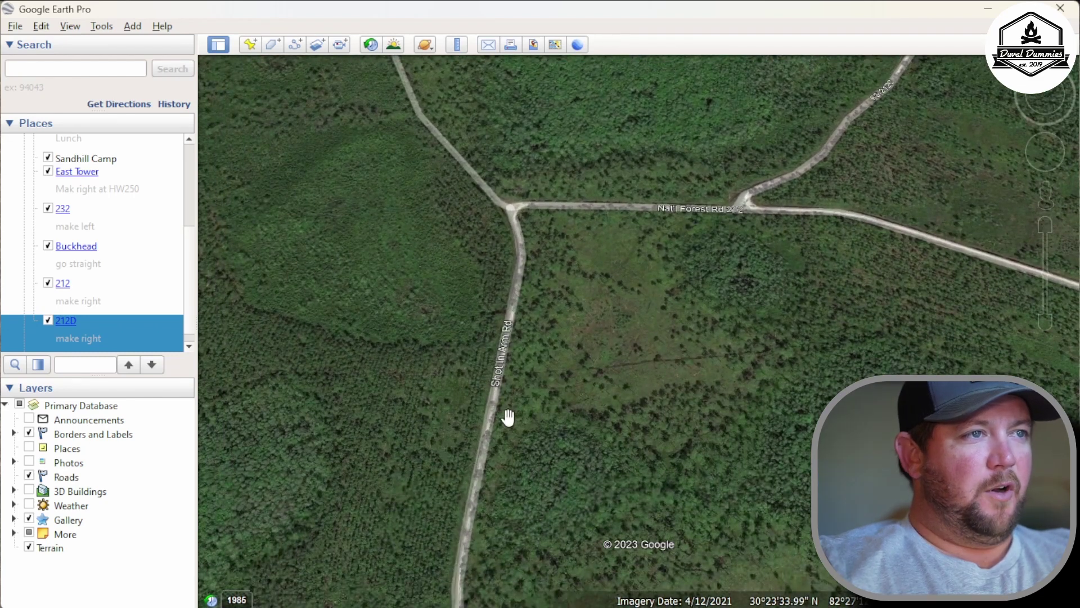
left_click_drag(542, 428, 600, 193)
left_click_drag(674, 429, 567, 244)
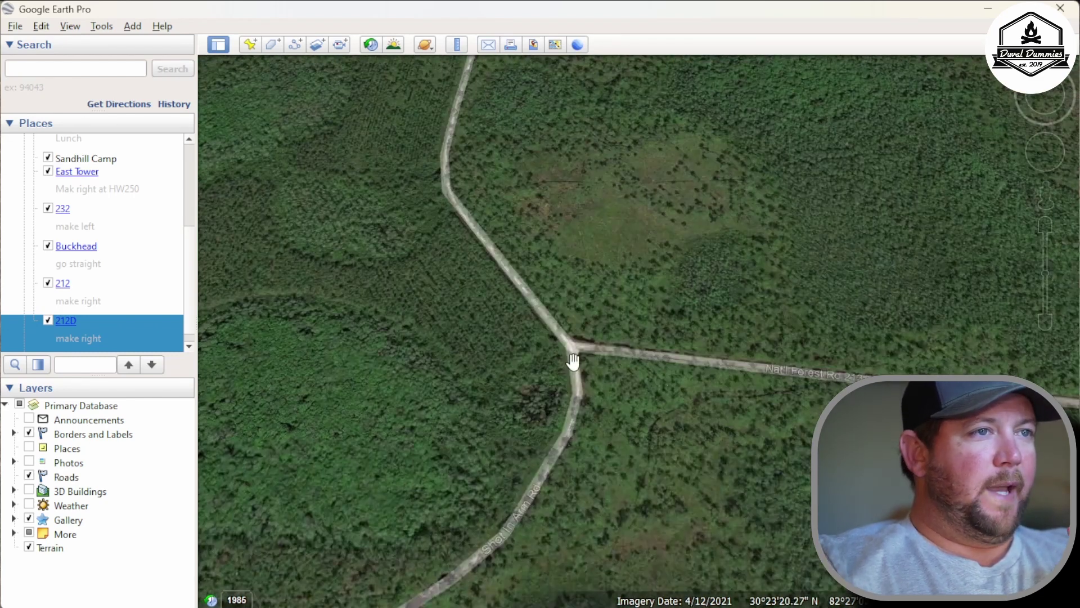
left_click_drag(523, 306, 494, 393)
left_click_drag(529, 169, 506, 464)
left_click_drag(483, 421, 524, 107)
left_click_drag(597, 430, 579, 342)
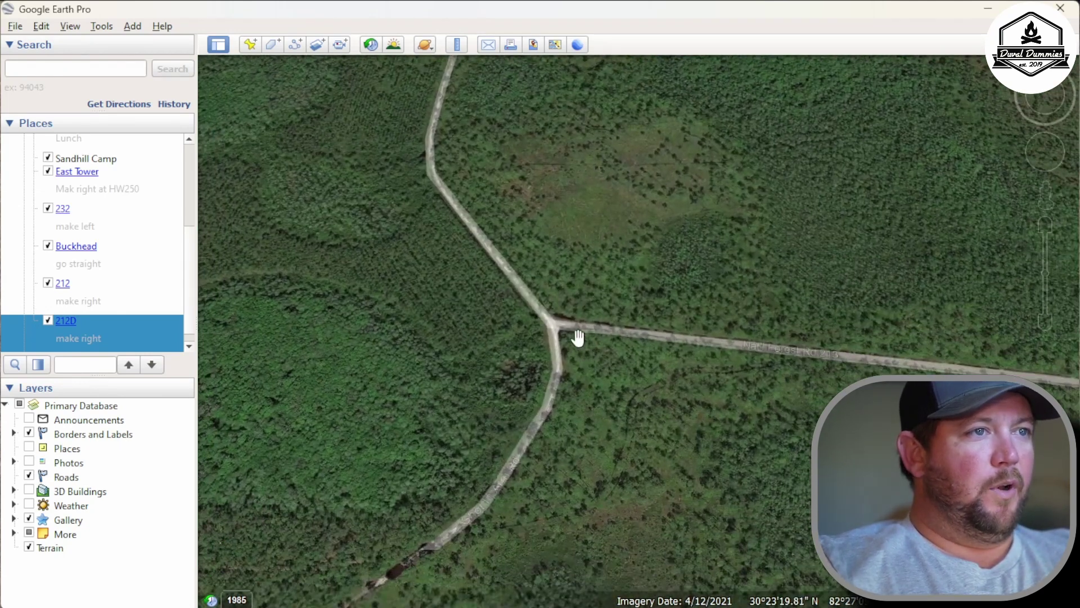
Step: Add a placemark named "272" without an icon on the southwest branch of the Shot In Arm Rd junction
left_click_drag(494, 457, 546, 336)
left_click_drag(484, 399, 568, 255)
left_click_drag(453, 429, 542, 246)
scroll(530, 209, "down", 4)
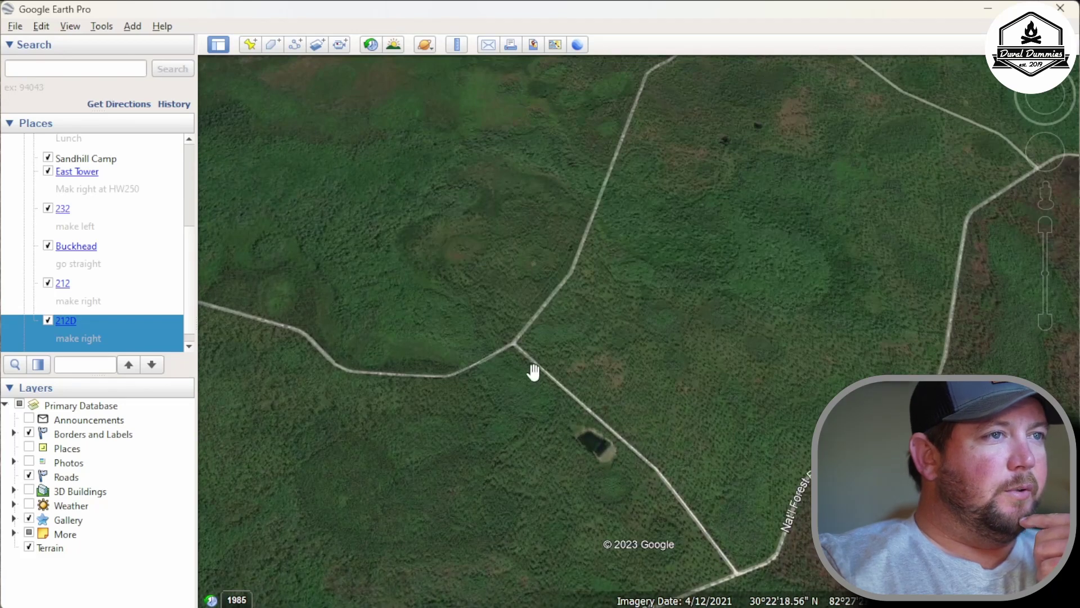
scroll(508, 318, "up", 3)
left_click(251, 45)
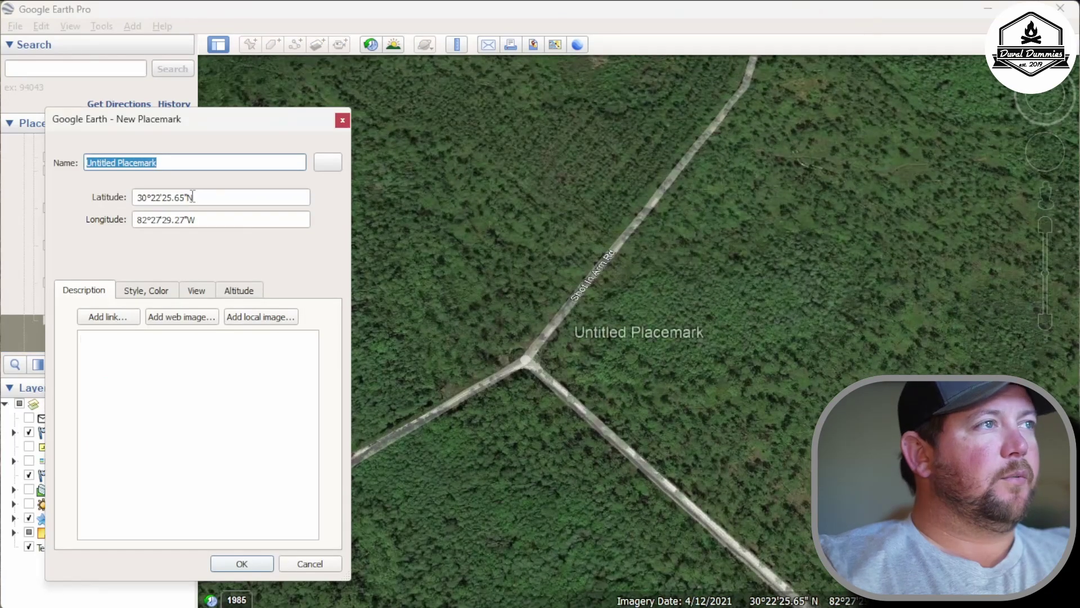
type("272")
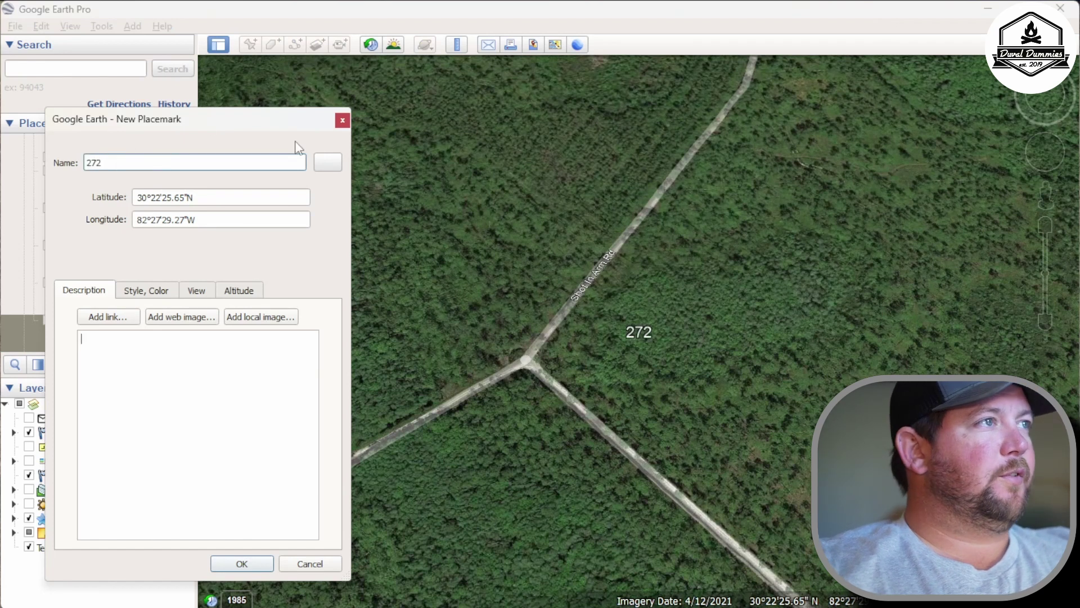
left_click(335, 163)
left_click_drag(644, 340, 513, 381)
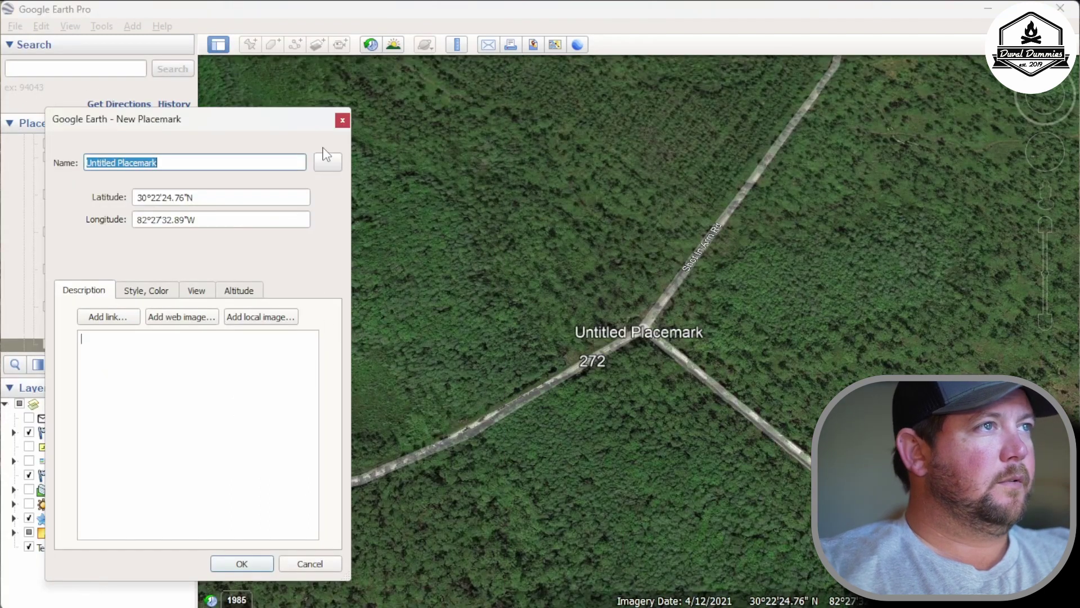
Step: Label the same junction's northeast branch "212" and its southeast branch "272" with placemarks that have no icon
type("212")
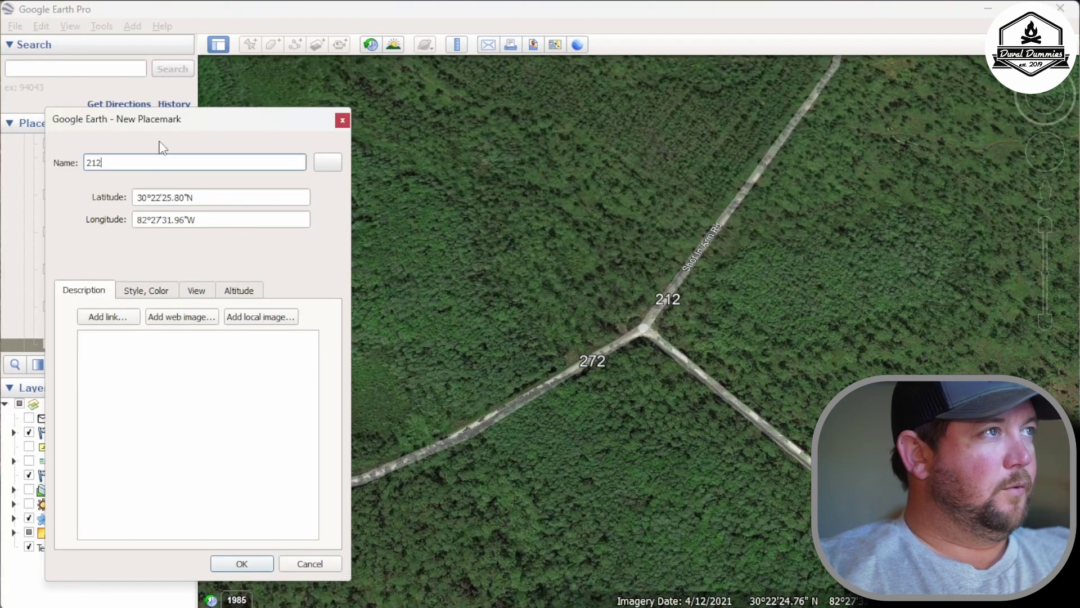
left_click(263, 559)
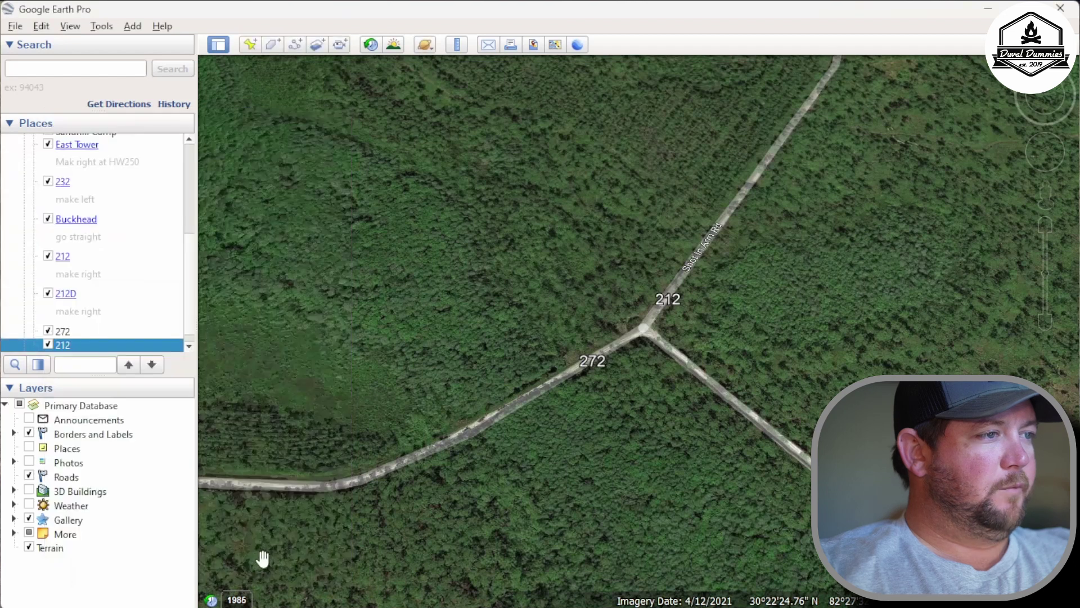
left_click(250, 45)
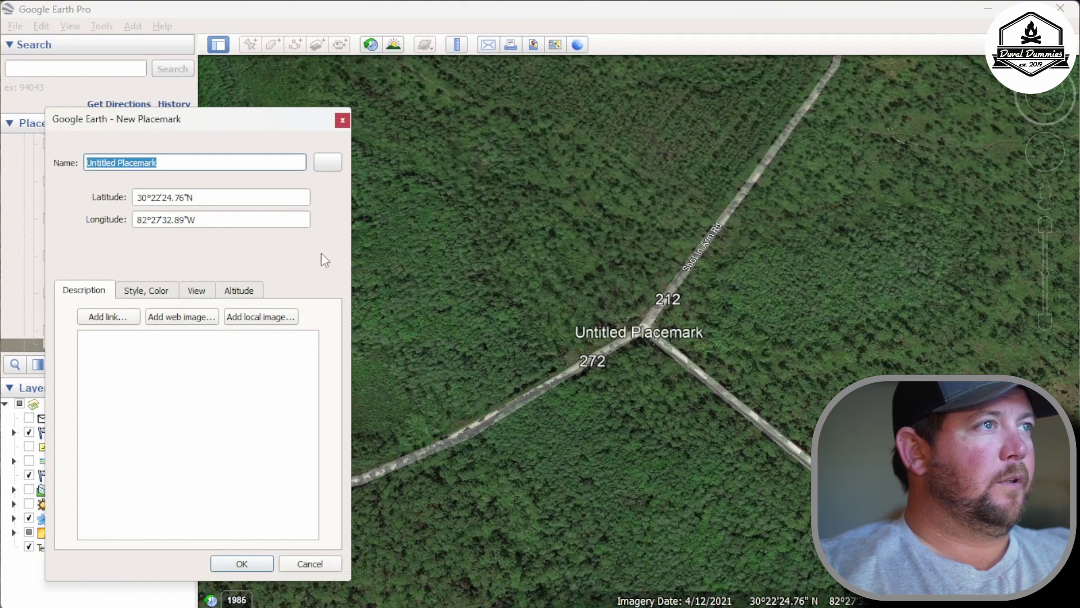
left_click(328, 161)
left_click(216, 593)
key("Return")
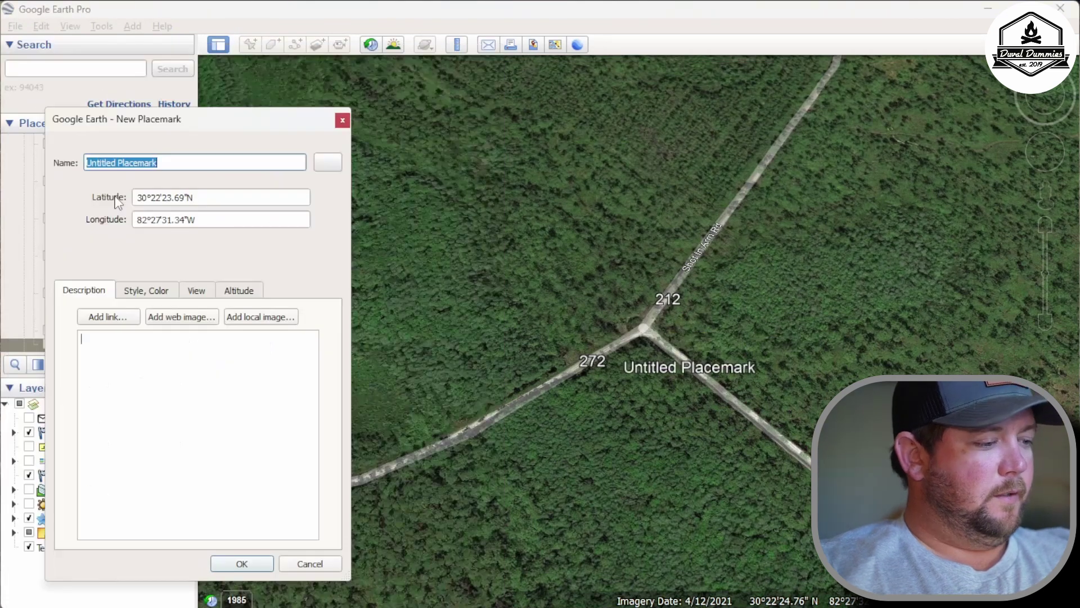
type("272")
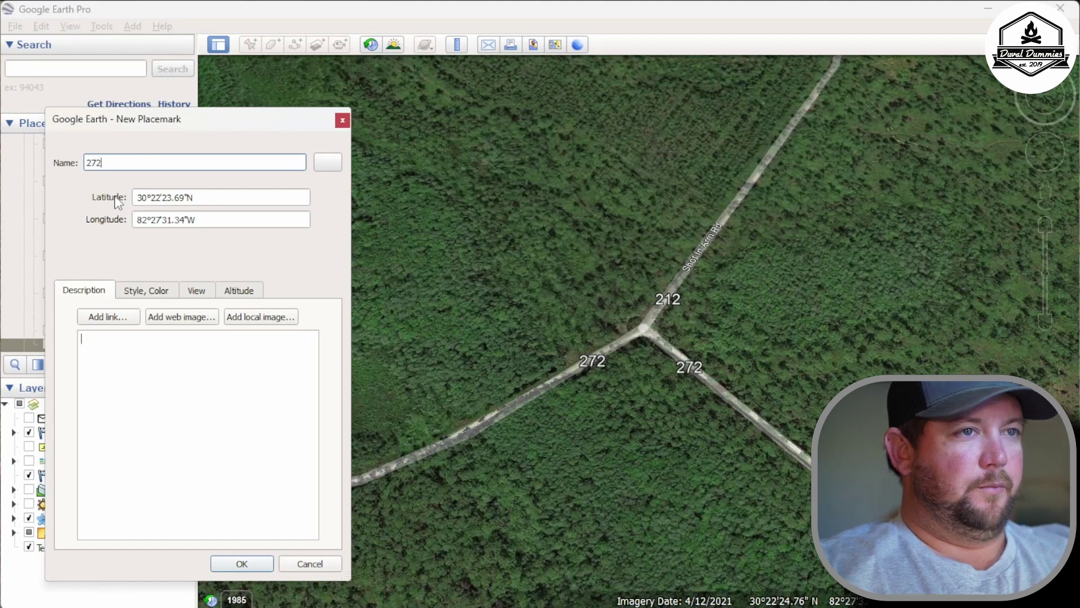
key("Return")
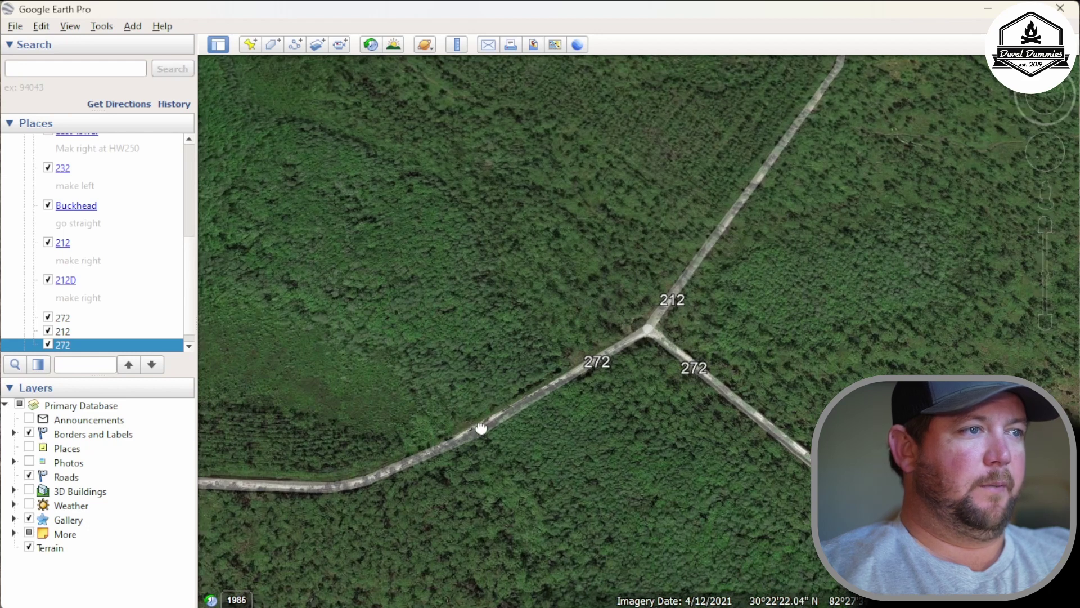
Step: Mark the road junction northeast of Sandhill Camp with two icon-free placemarks named "272", one on each road
left_click_drag(482, 429, 652, 320)
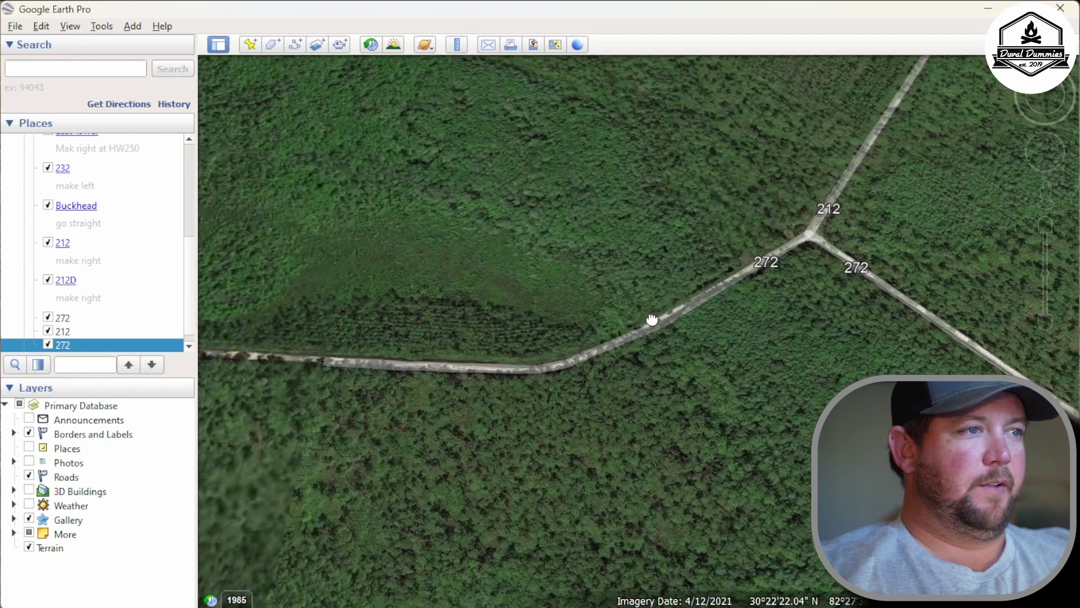
scroll(581, 297, "down", 5)
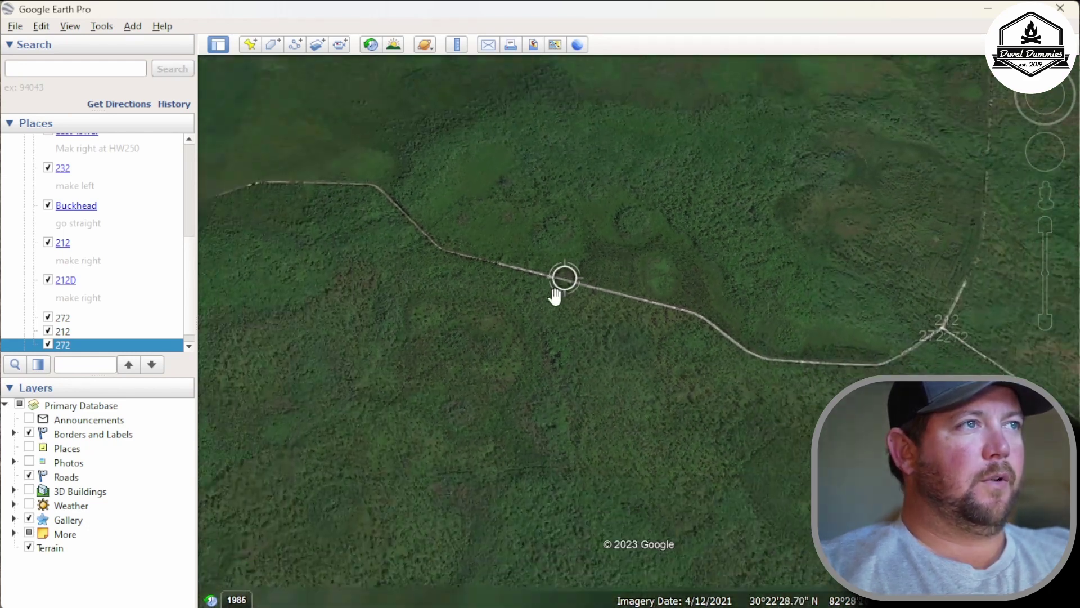
left_click_drag(290, 228, 595, 214)
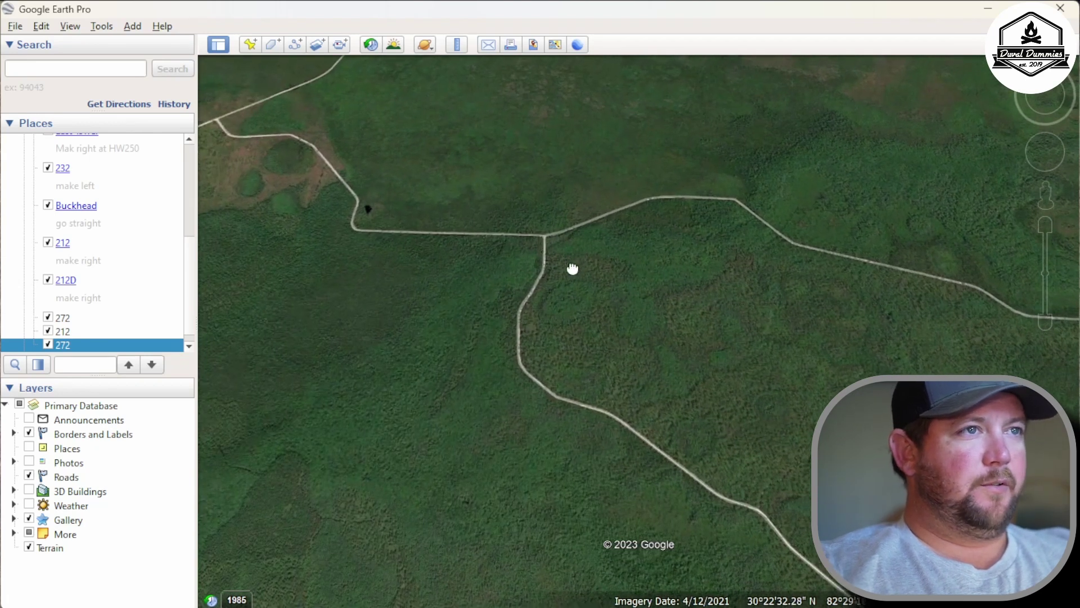
left_click_drag(579, 261, 557, 392)
left_click_drag(431, 386, 583, 412)
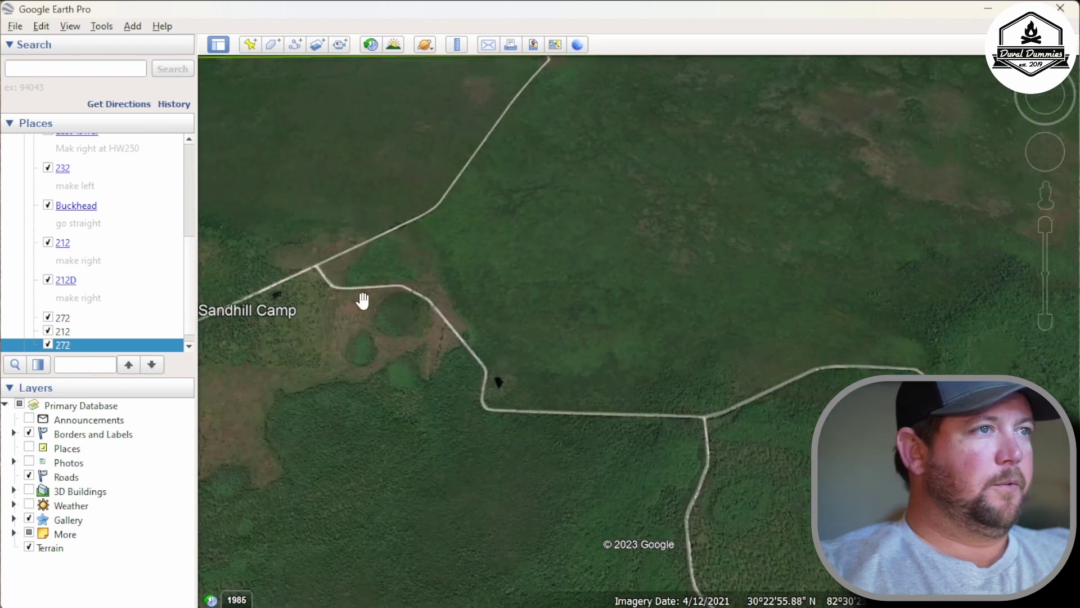
left_click_drag(327, 277, 449, 357)
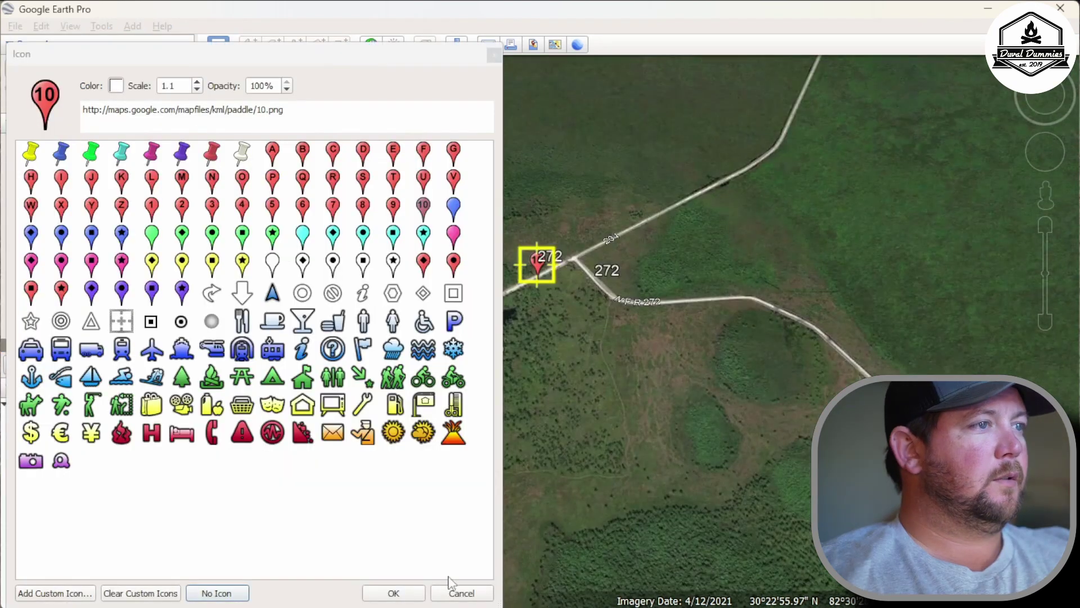
left_click(219, 593)
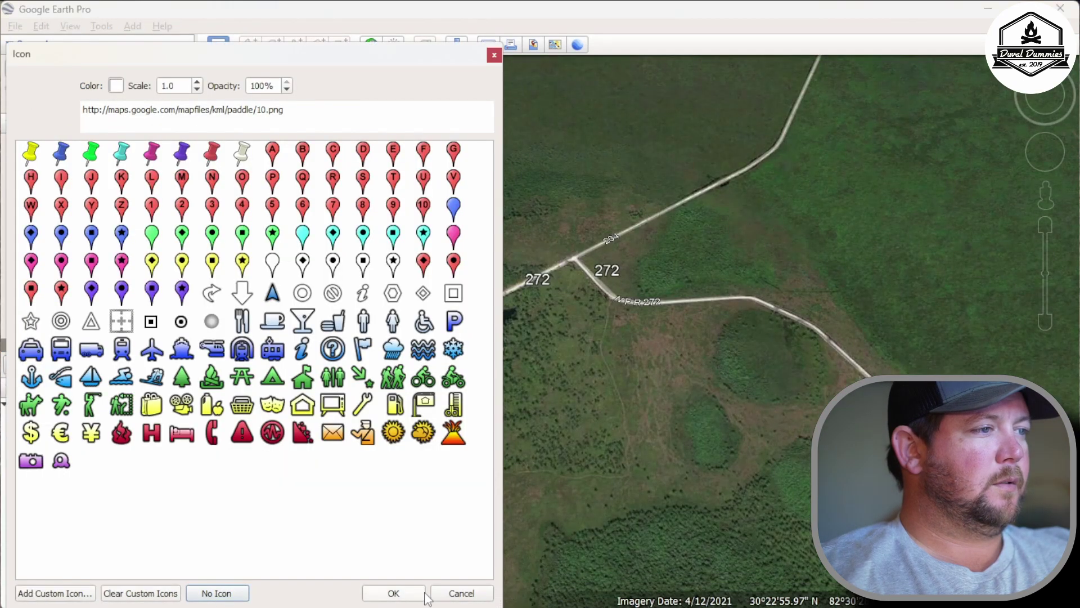
left_click(415, 593)
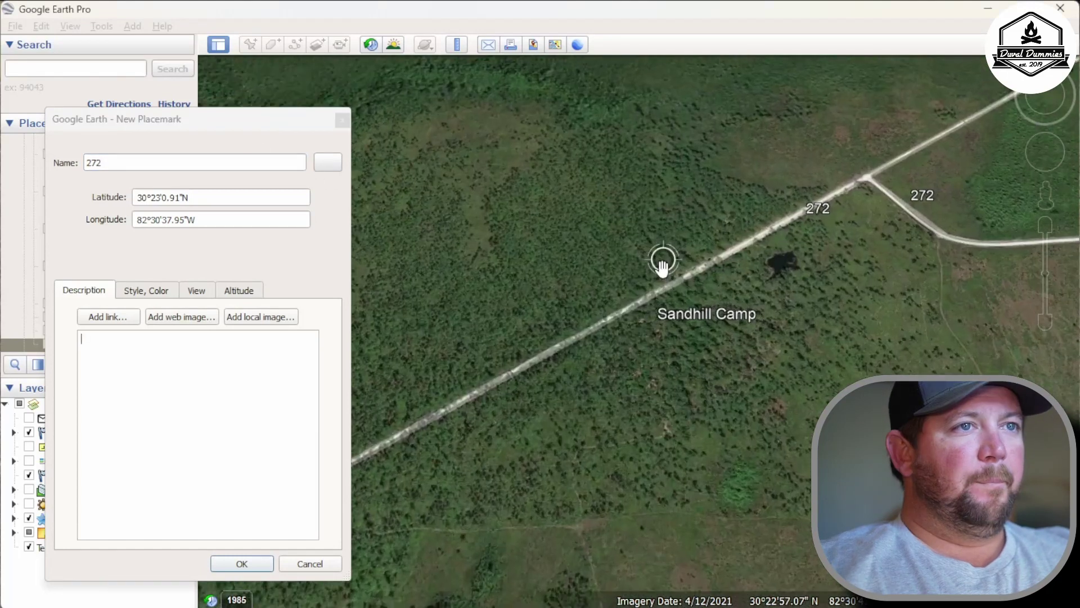
Step: Collapse the Waypoints folder and review the marked waypoints on the map from Sandhill Camp east to 202
scroll(661, 260, "up", 3)
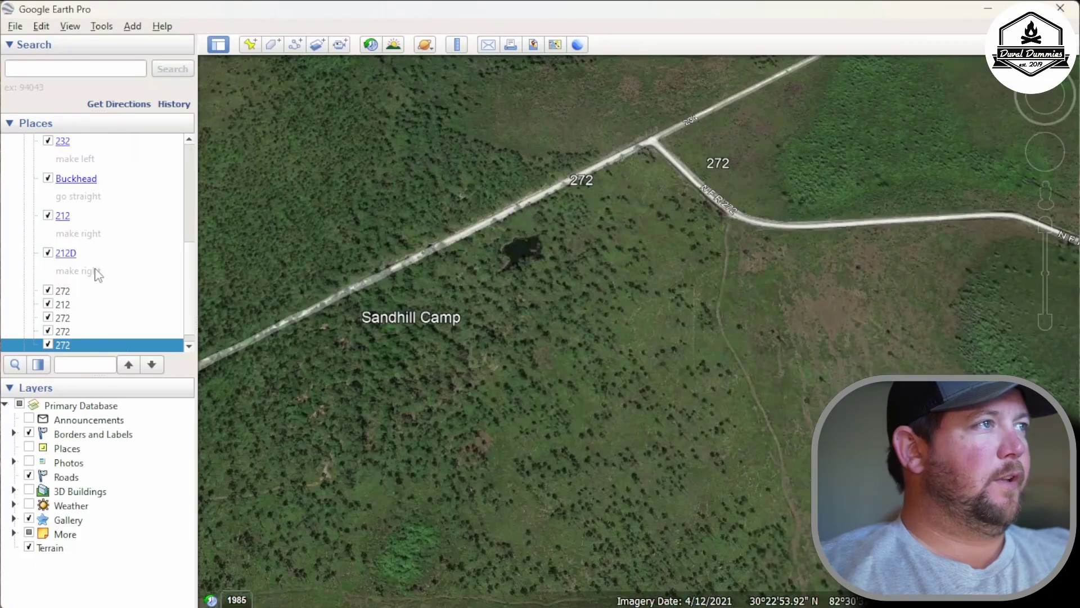
scroll(118, 329, "up", 10)
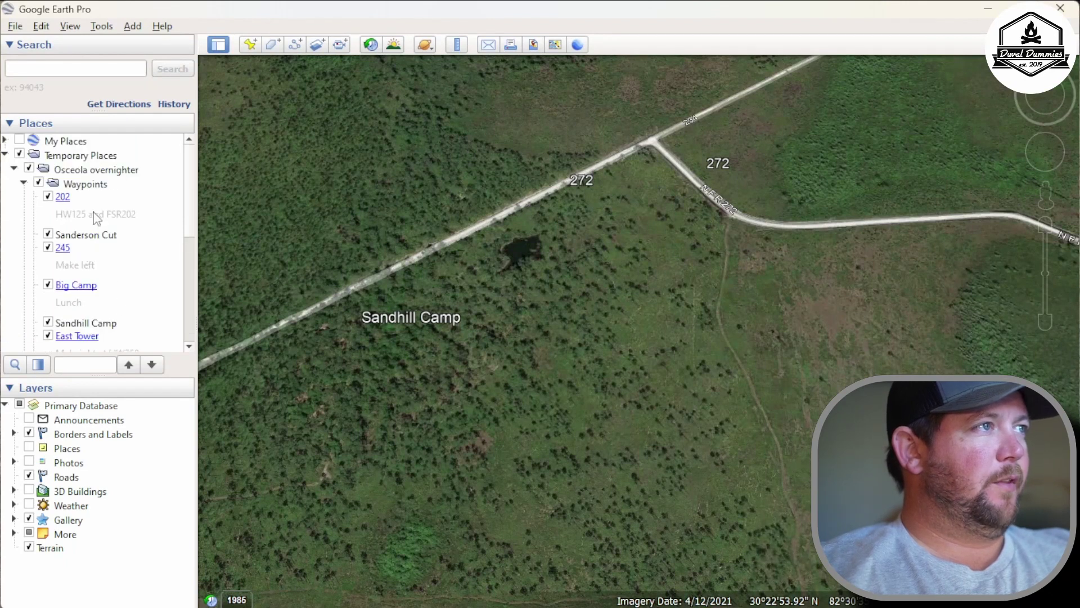
scroll(92, 247, "down", 5)
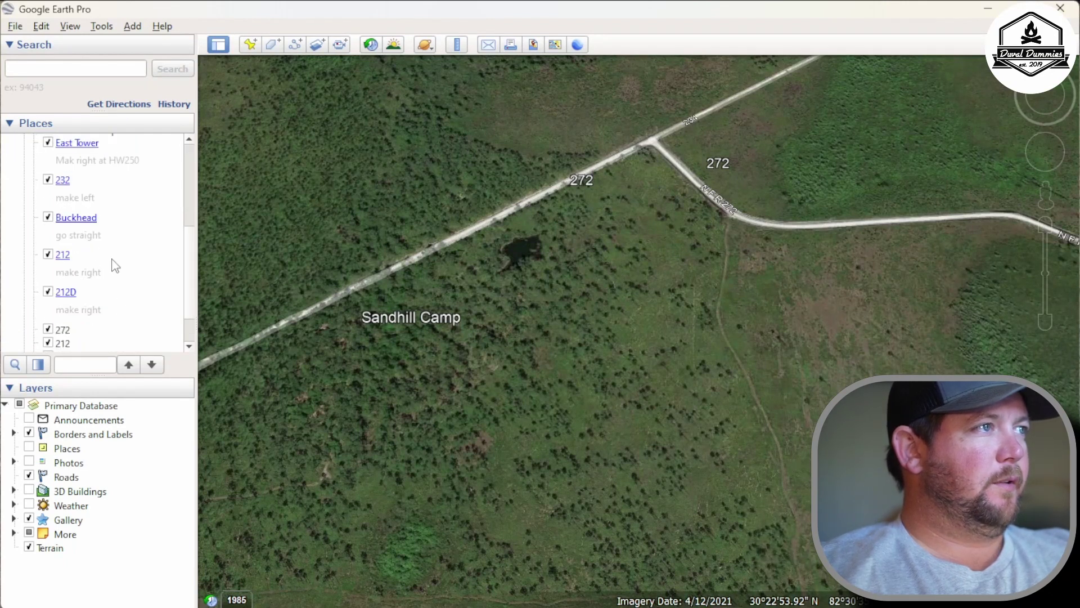
scroll(84, 225, "up", 8)
left_click(23, 183)
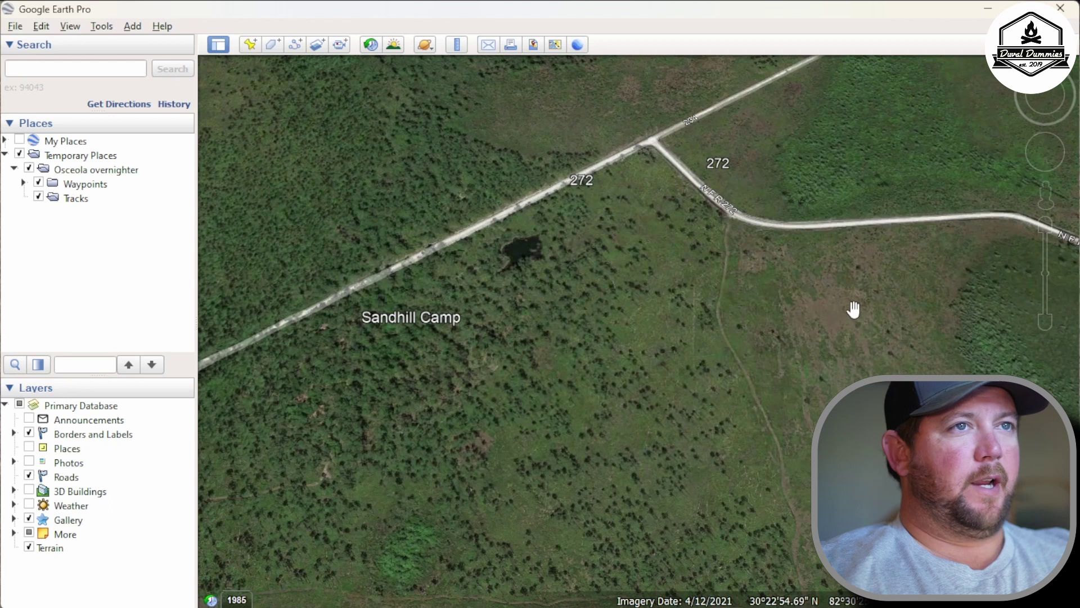
scroll(853, 306, "down", 5)
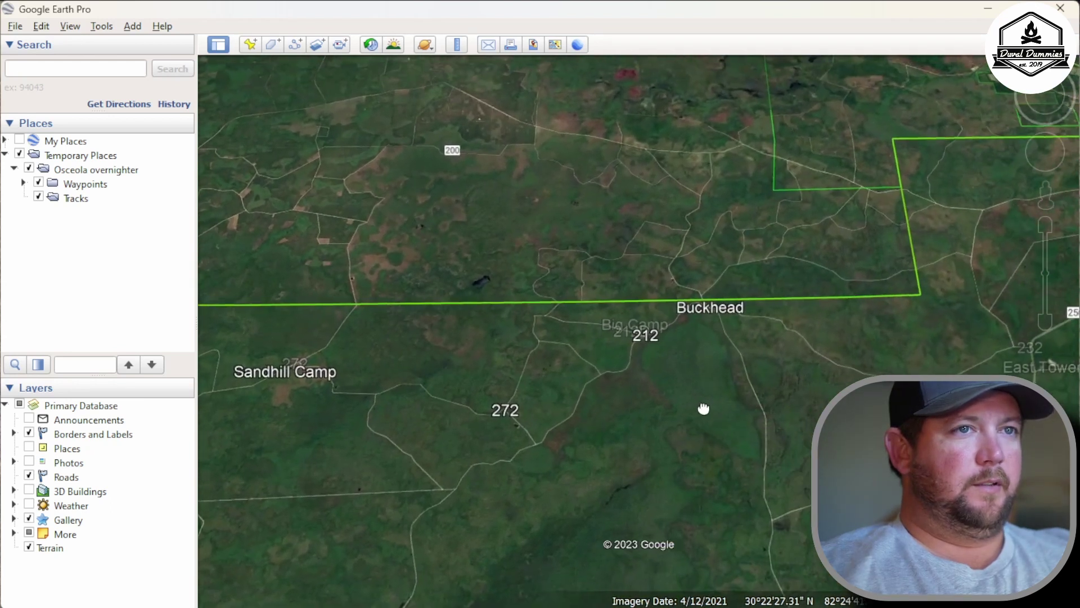
left_click_drag(1013, 404, 745, 373)
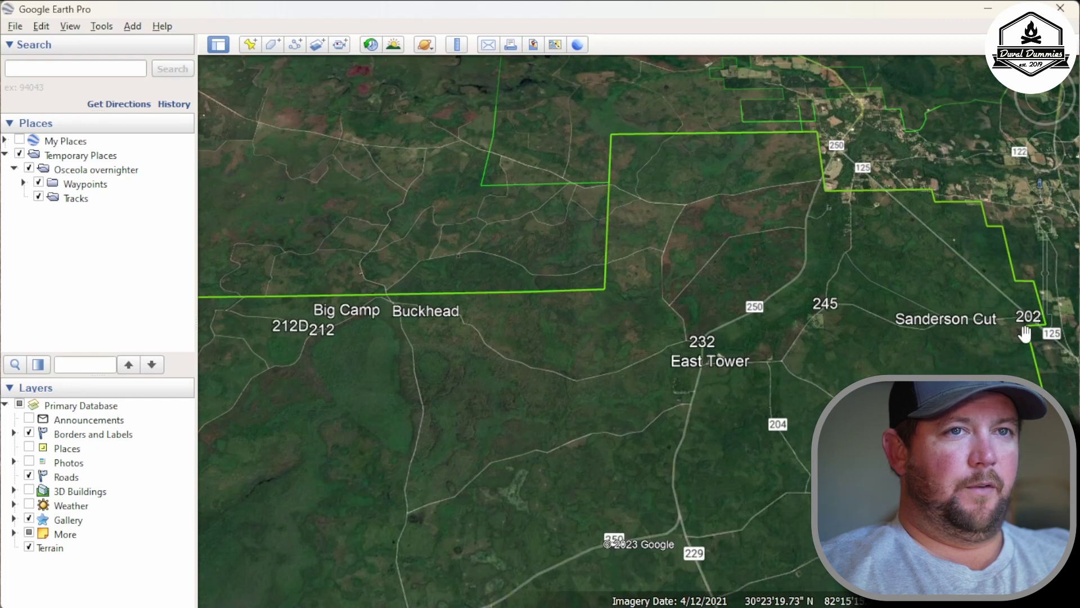
left_click_drag(1028, 332, 950, 372)
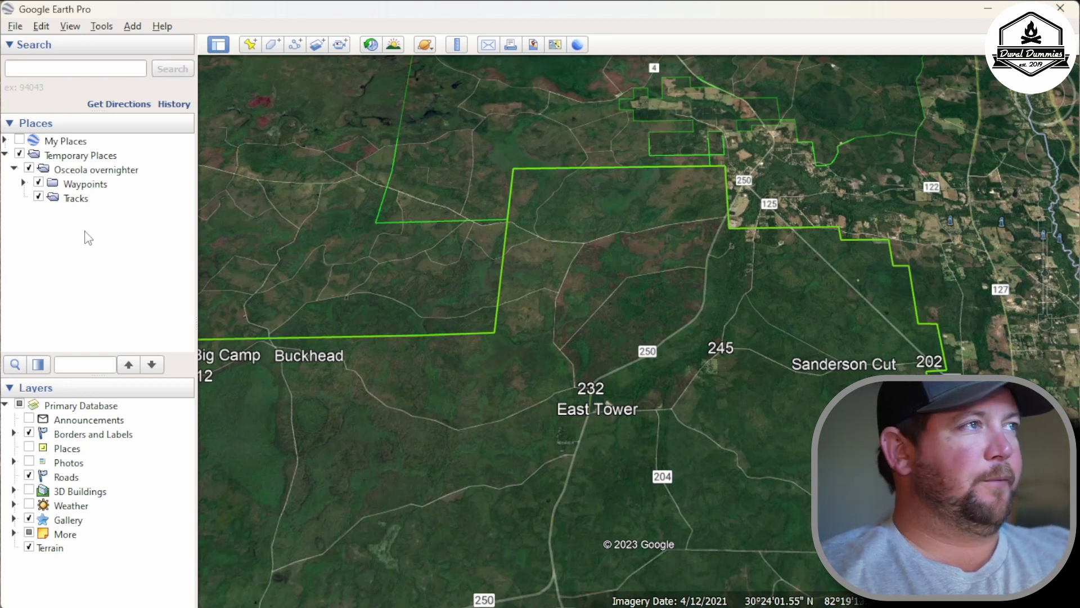
Step: Save the Osceola overnighter folder to disk as the KML file "Osceola overnighter"
right_click(77, 172)
left_click(136, 318)
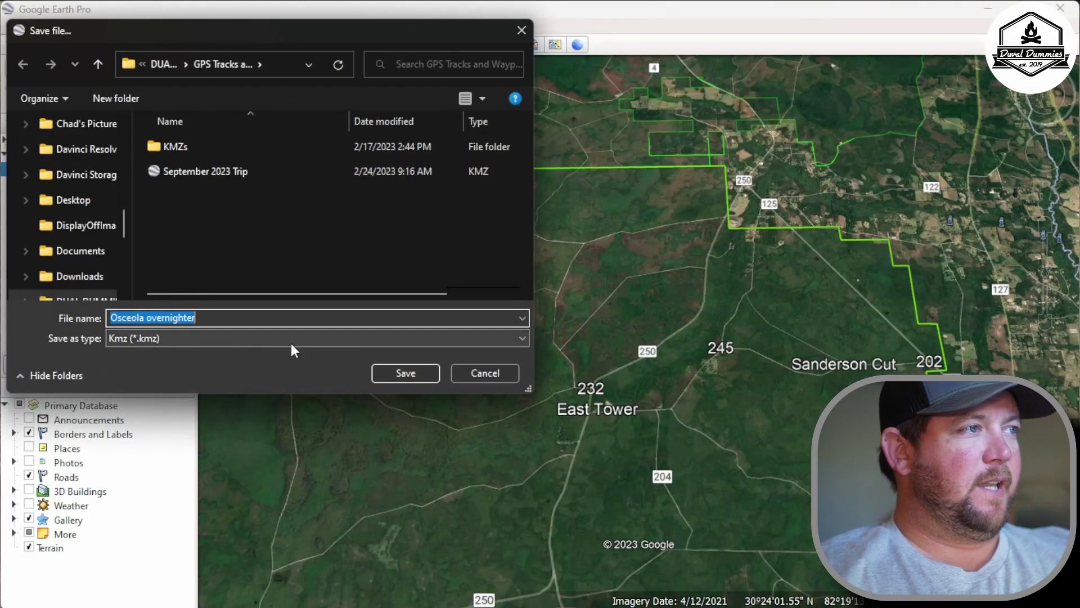
left_click(523, 338)
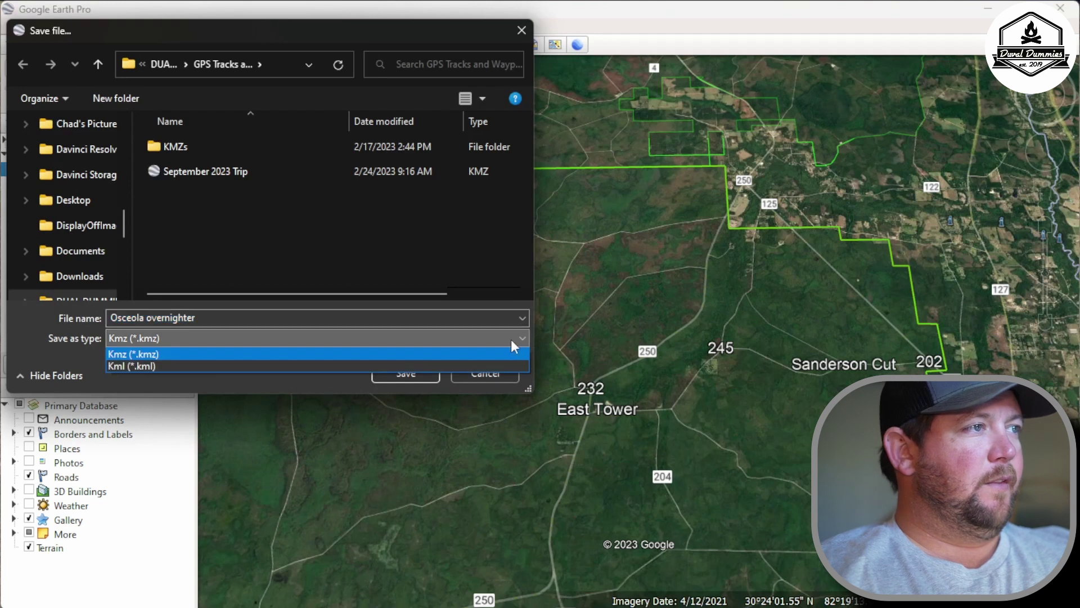
left_click(160, 366)
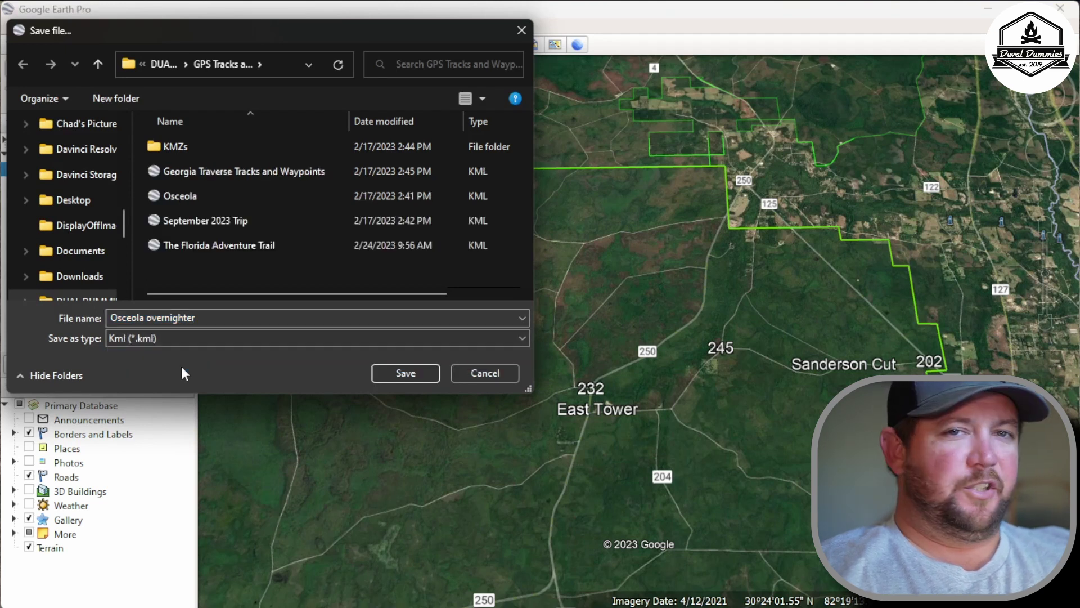
left_click(400, 374)
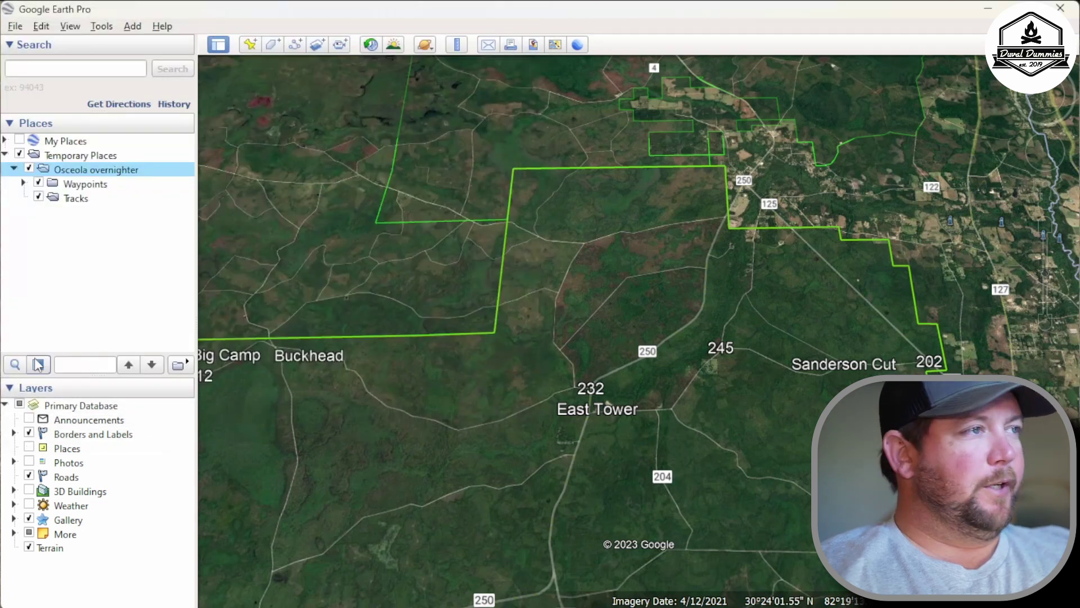
Step: Save the Osceola overnighter folder to My Places and expand it there to show its Waypoints and Tracks
right_click(68, 171)
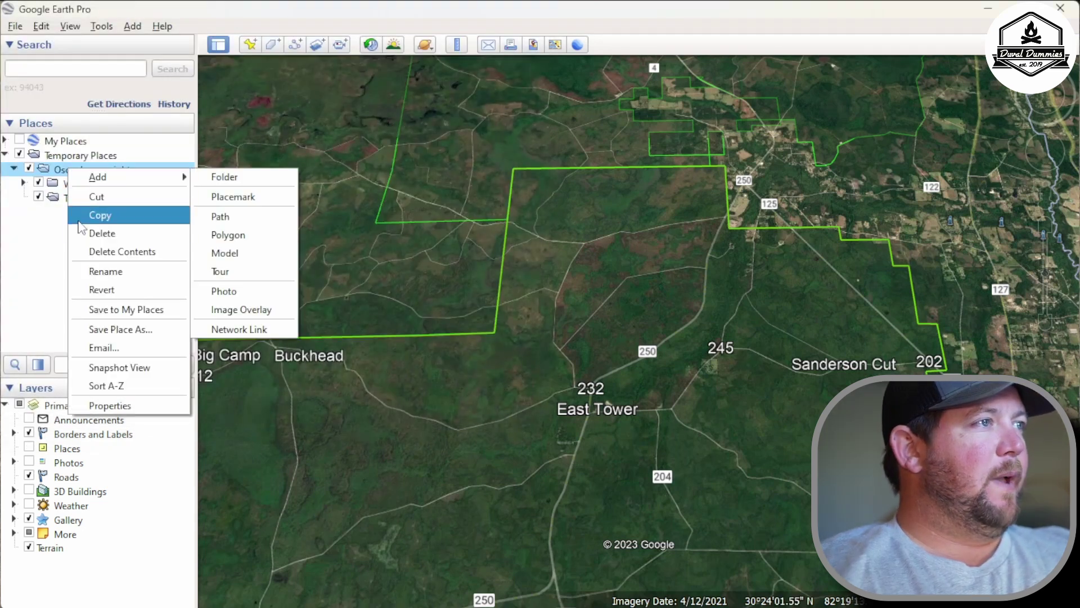
left_click(139, 312)
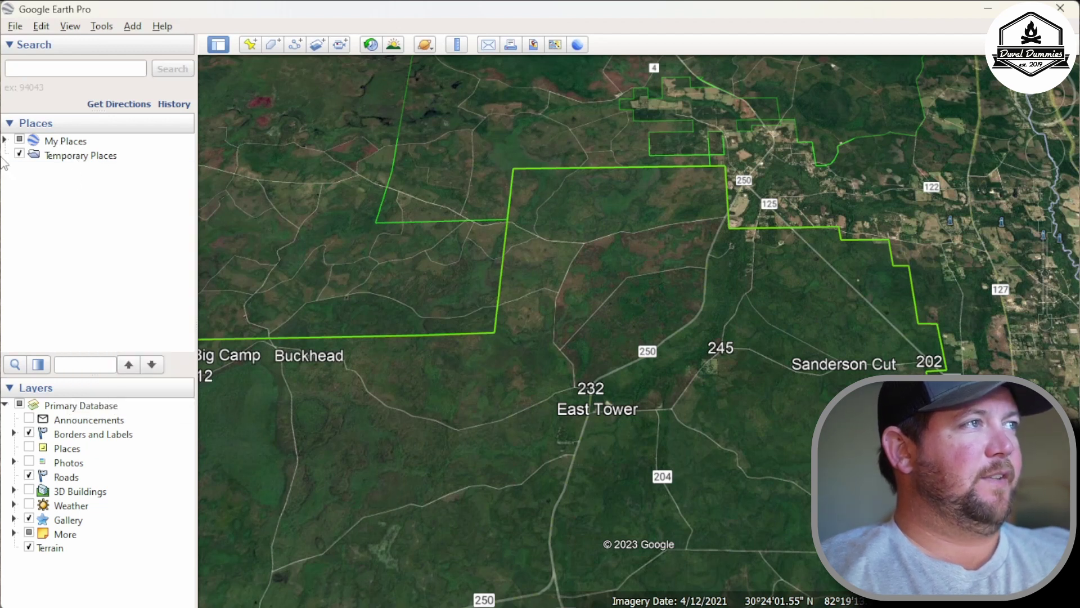
left_click(5, 141)
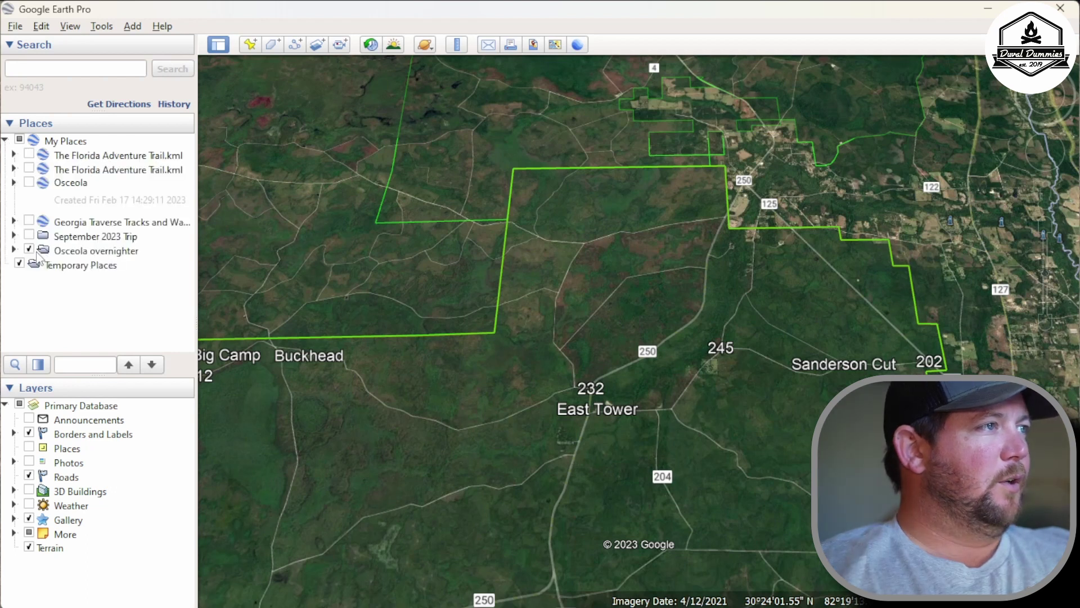
left_click(14, 250)
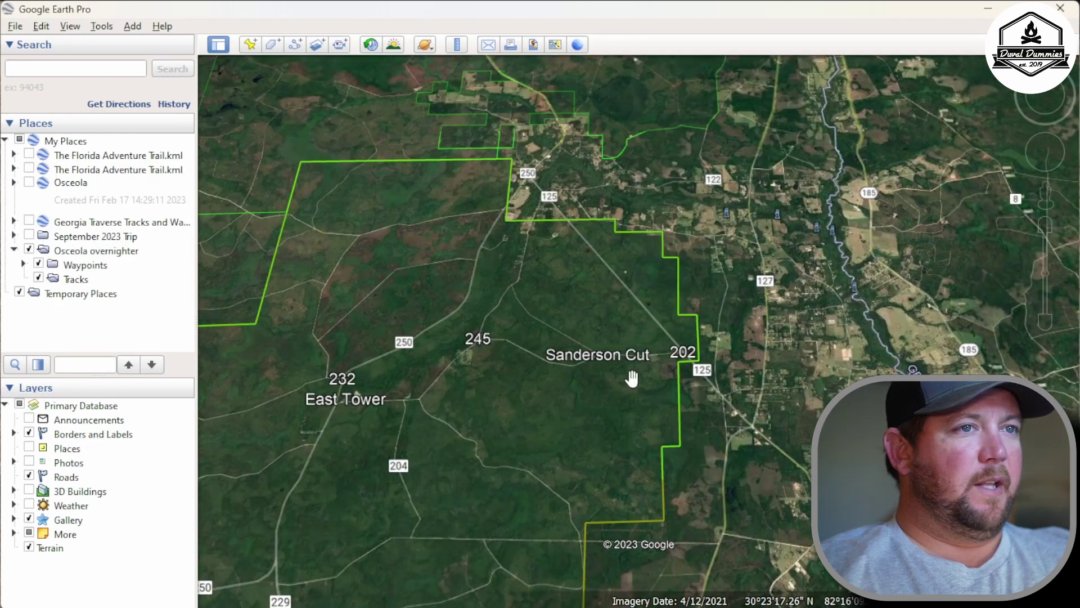
Step: Create a new path named "Osceola overnighter" and move it into the Tracks folder of the trip
double_click(640, 374)
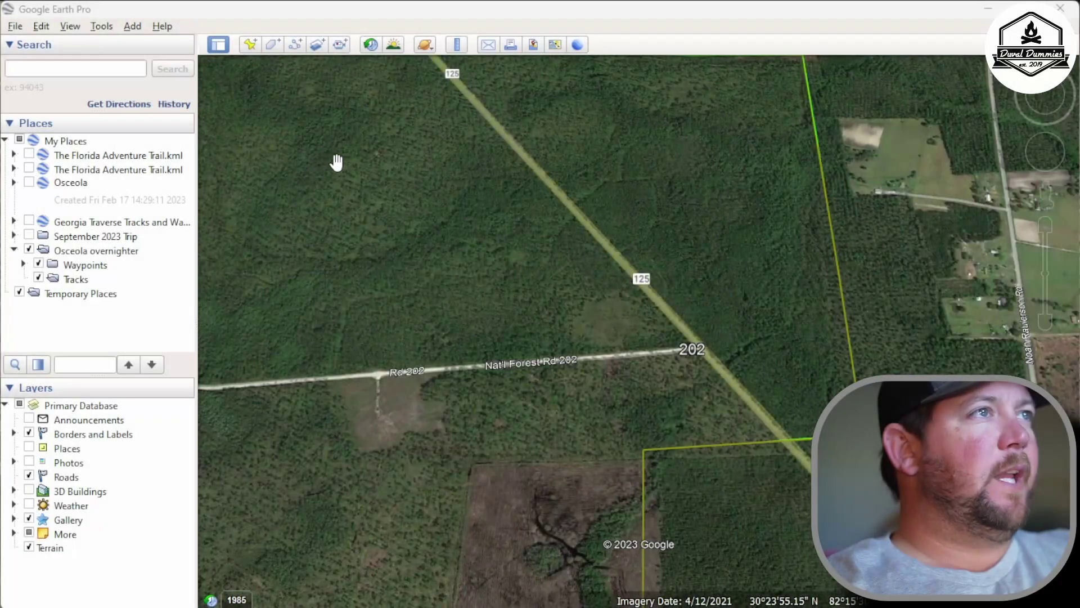
left_click_drag(289, 185, 294, 240)
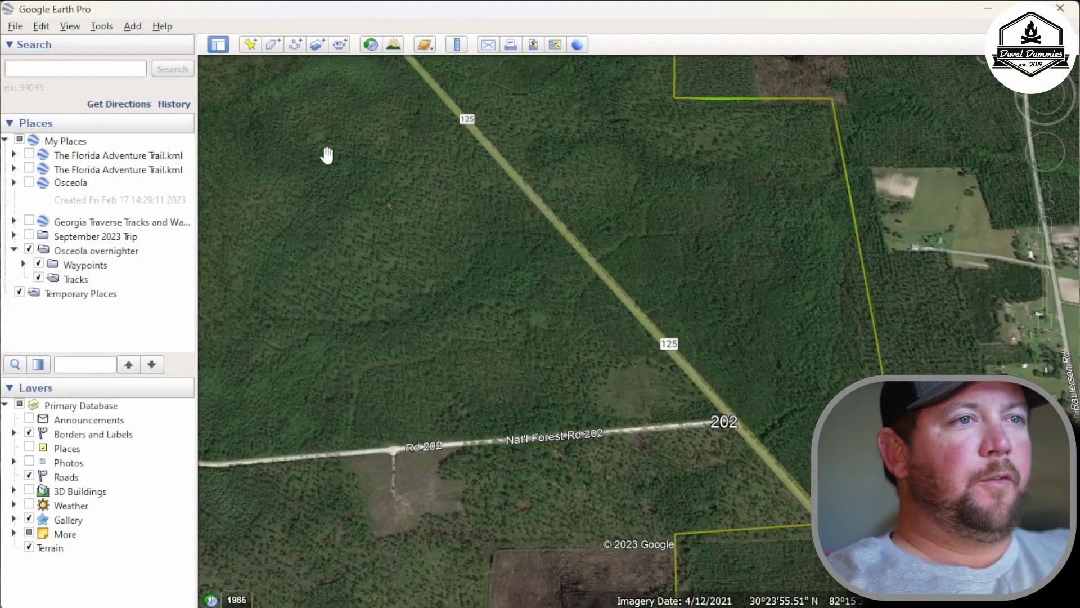
left_click(295, 47)
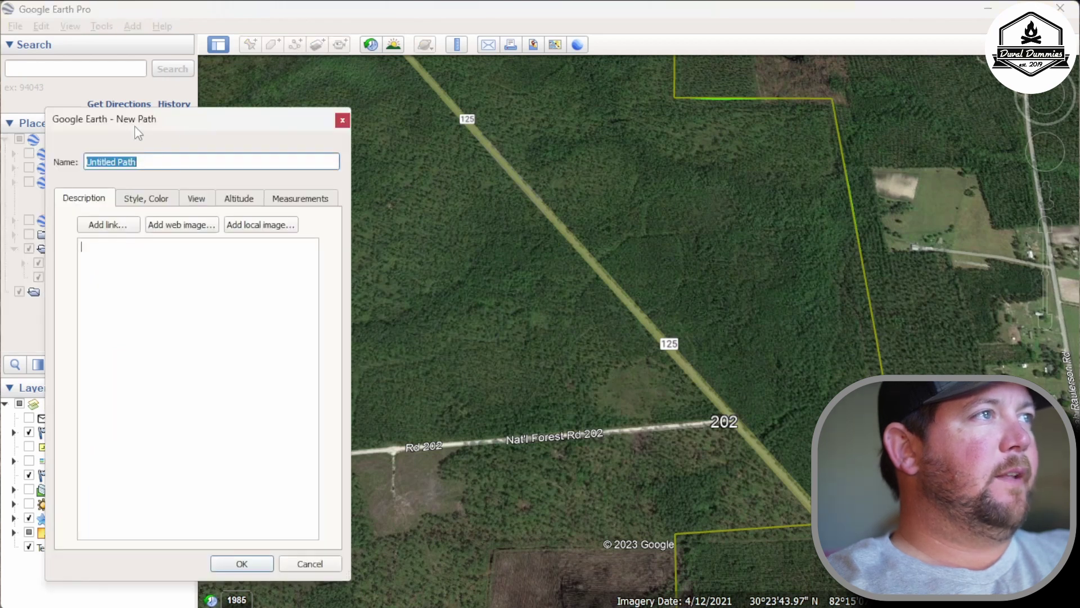
left_click(156, 161)
key("BackSpace")
key("BackSpace")
key("BackSpace")
key("BackSpace")
key("BackSpace")
key("BackSpace")
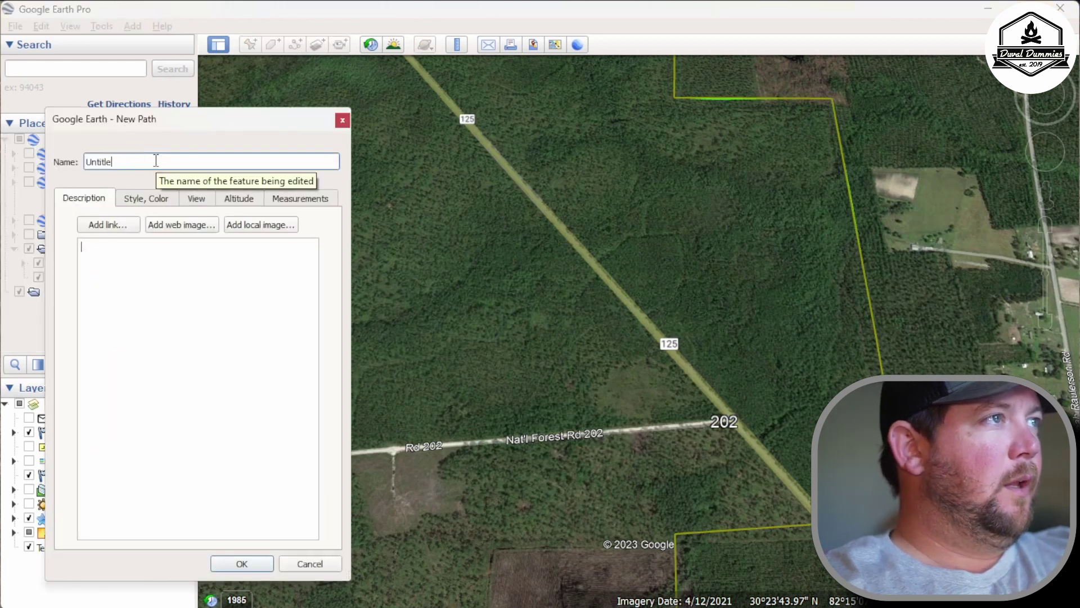
type("Osceola ")
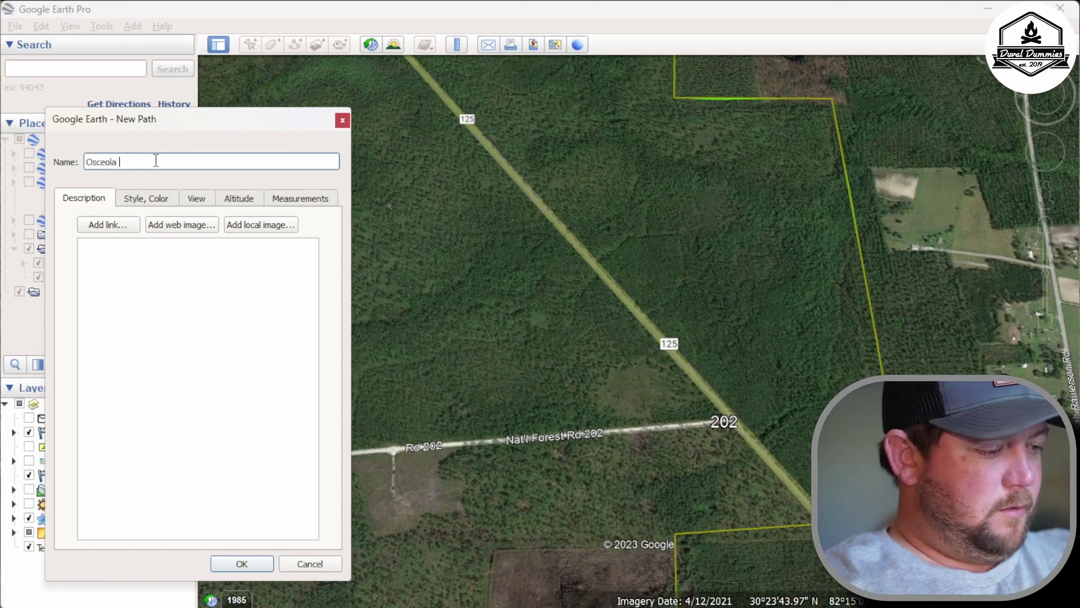
type("overnighter")
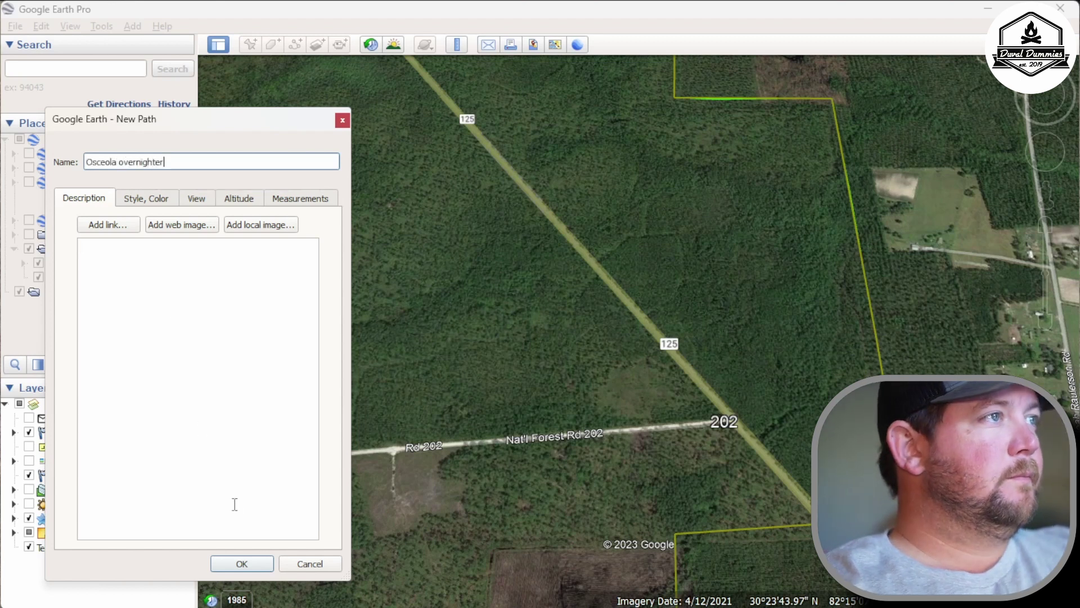
left_click(235, 504)
left_click(242, 564)
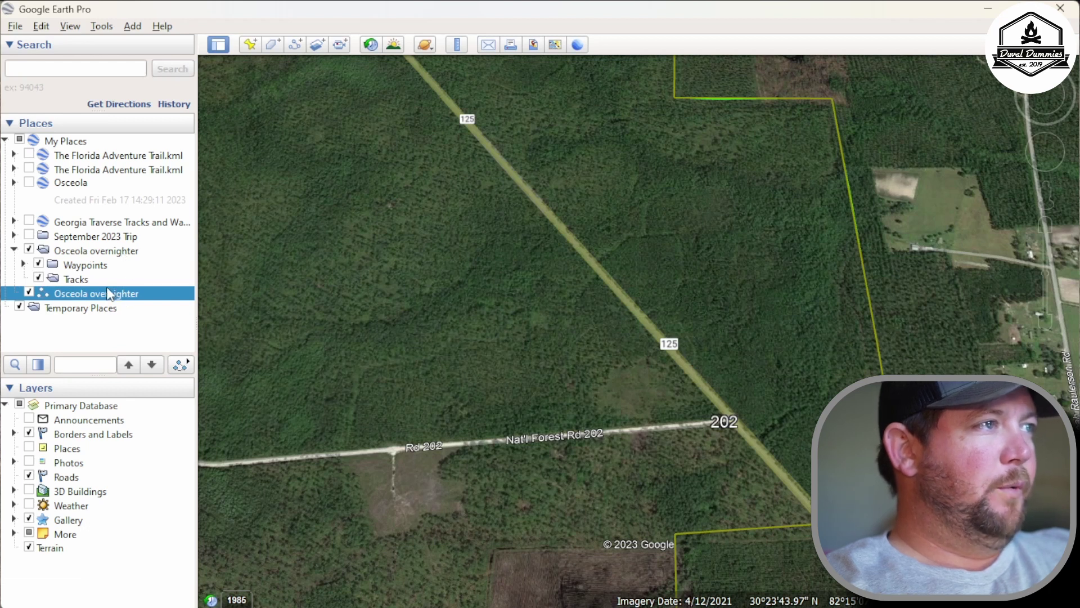
left_click(79, 293)
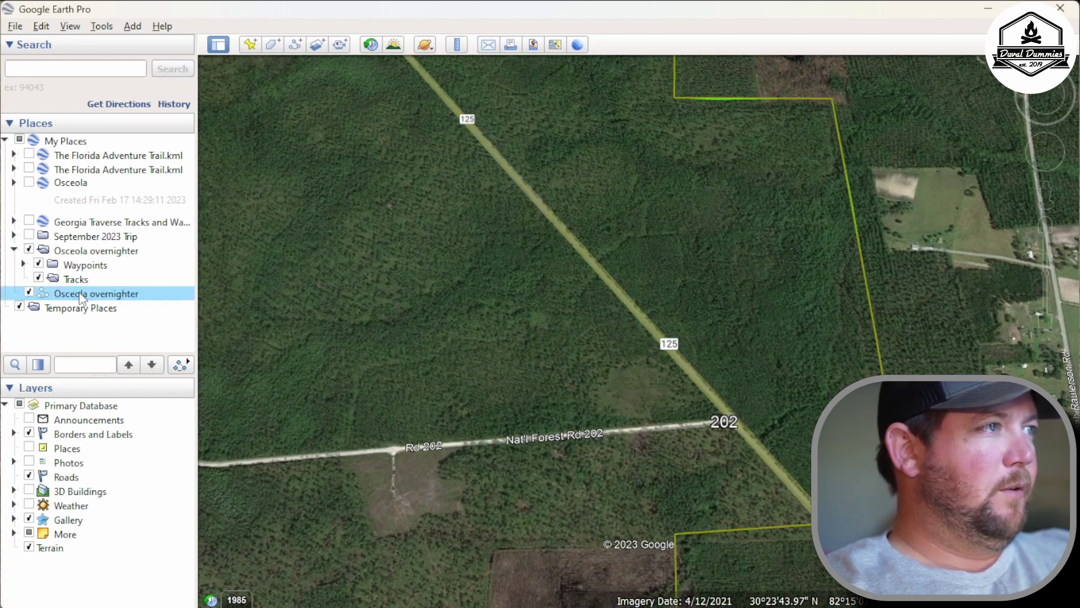
left_click_drag(82, 298, 85, 284)
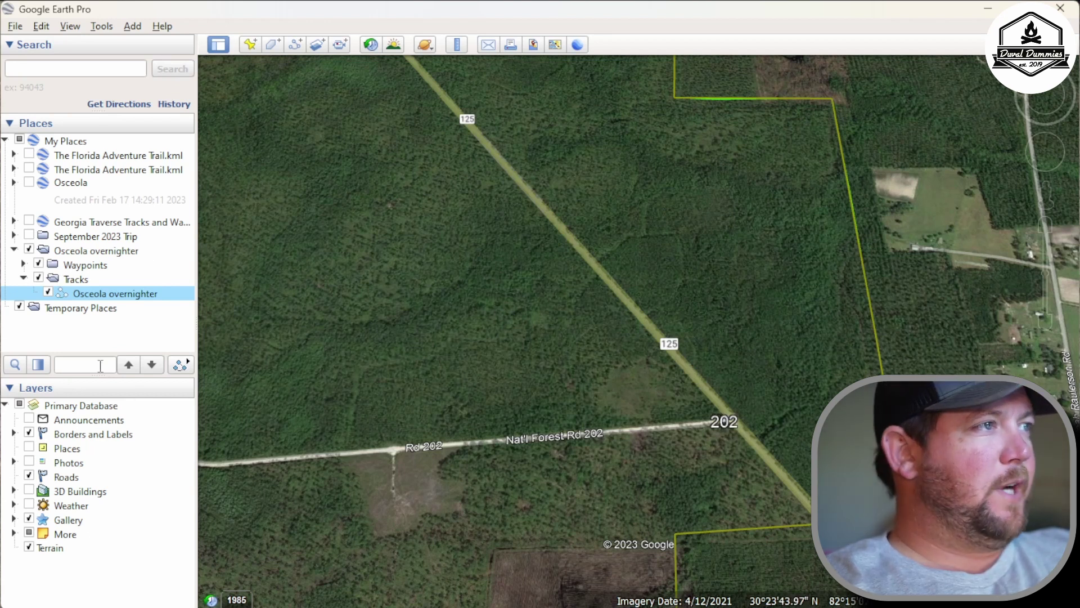
right_click(136, 294)
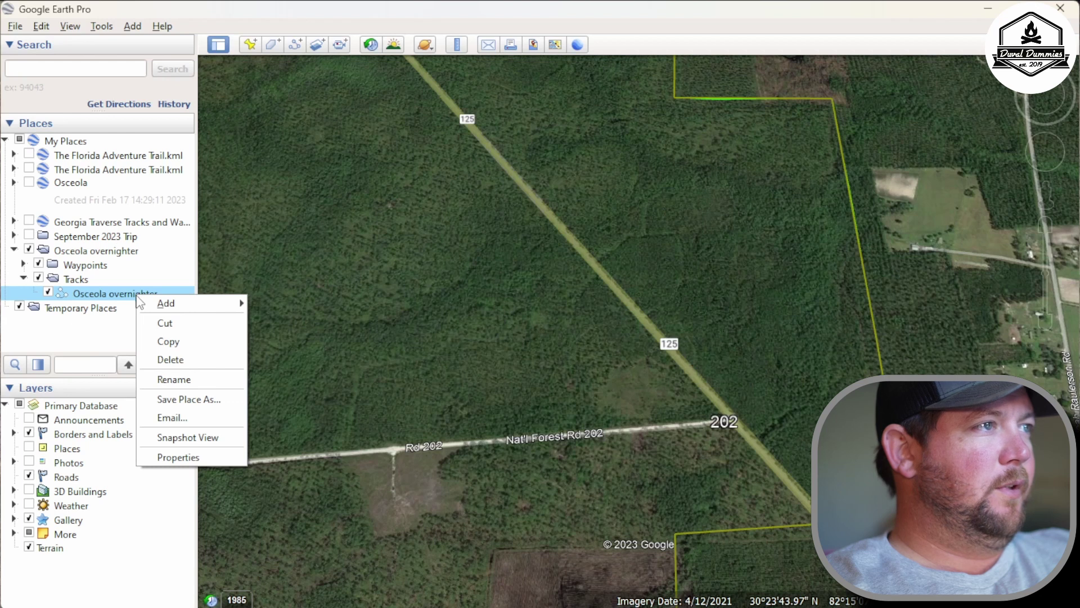
left_click(171, 459)
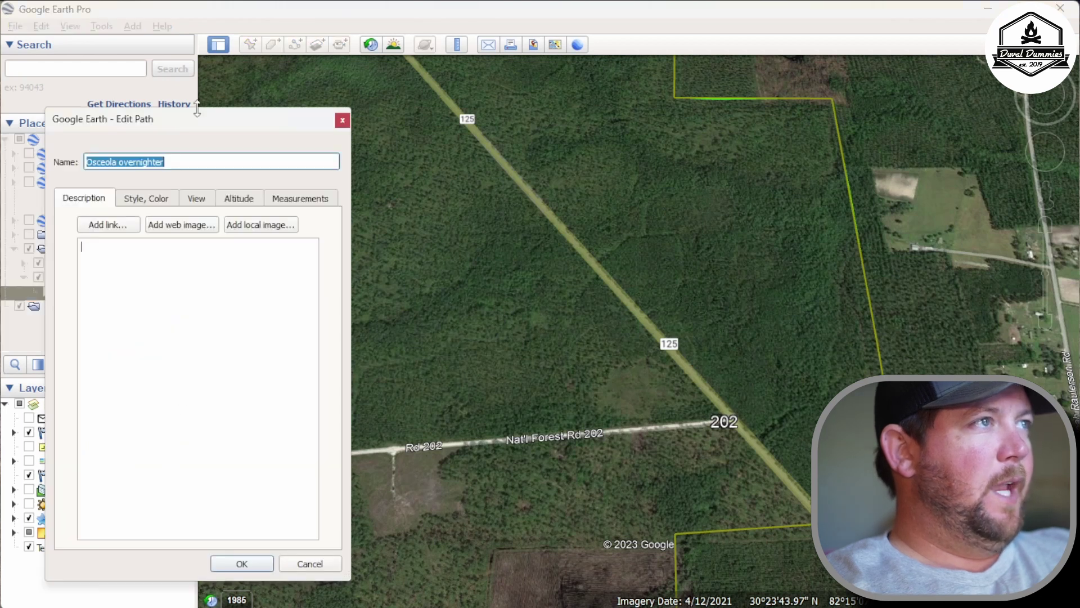
left_click_drag(210, 122, 171, 92)
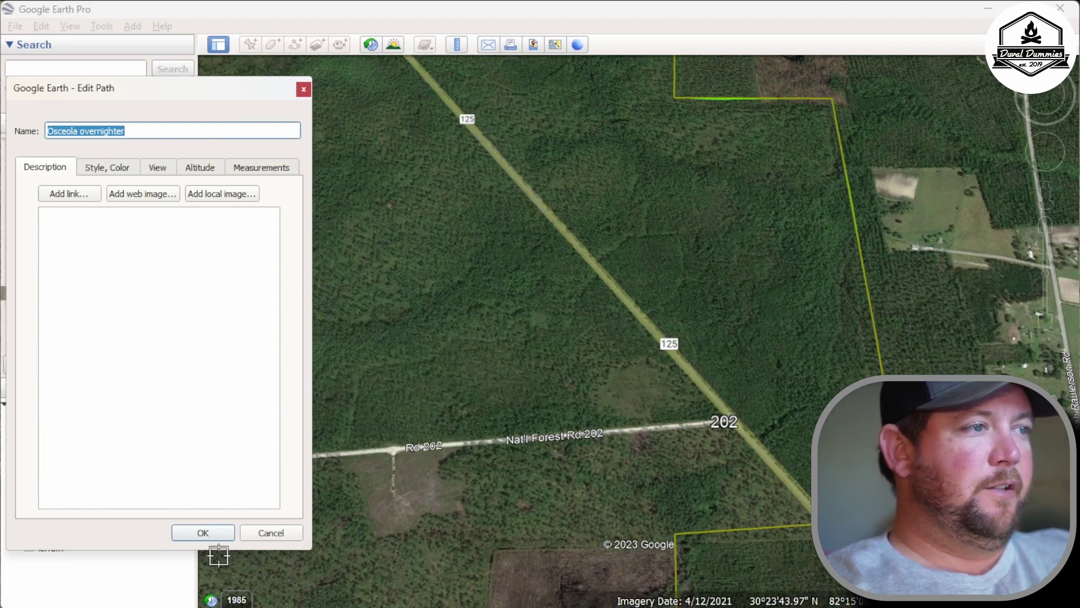
left_click(265, 534)
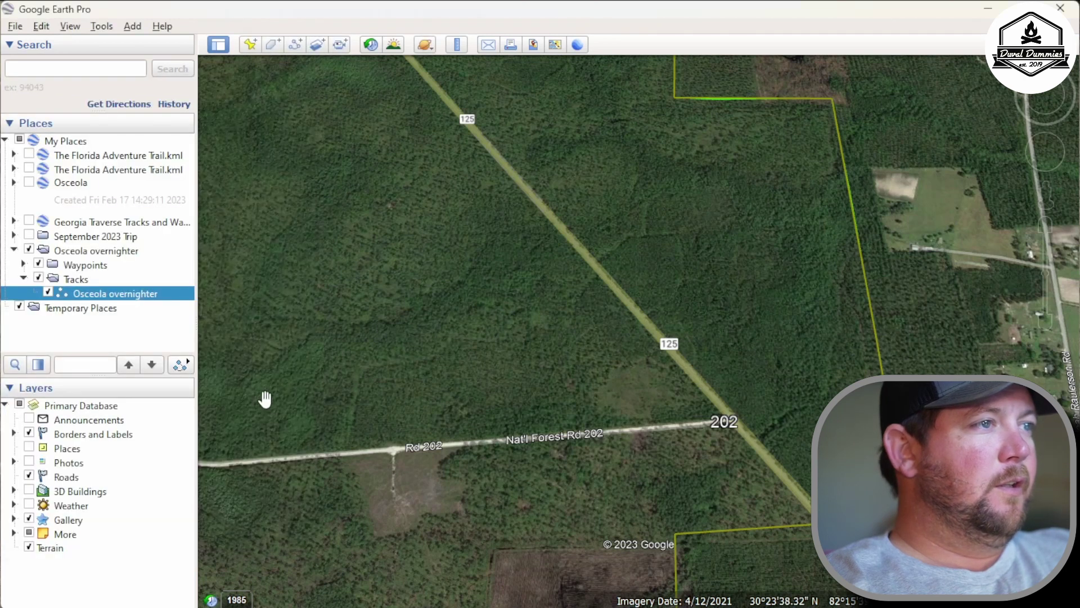
Step: Open the Osceola overnighter path for editing and place its first point at the junction of Forest Road 202 and Road 125
left_click_drag(668, 409, 625, 424)
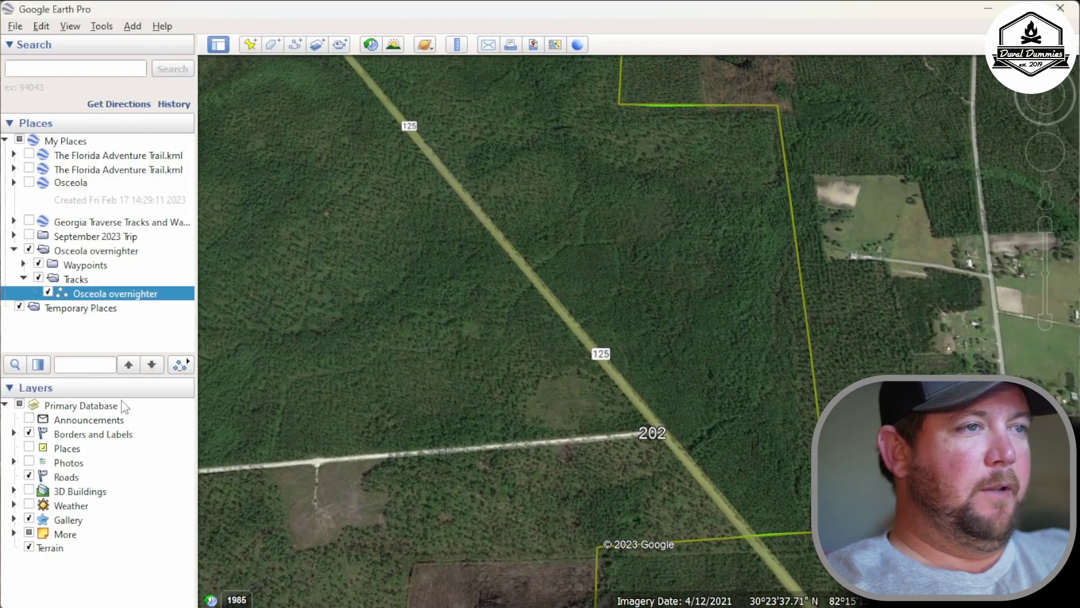
right_click(145, 297)
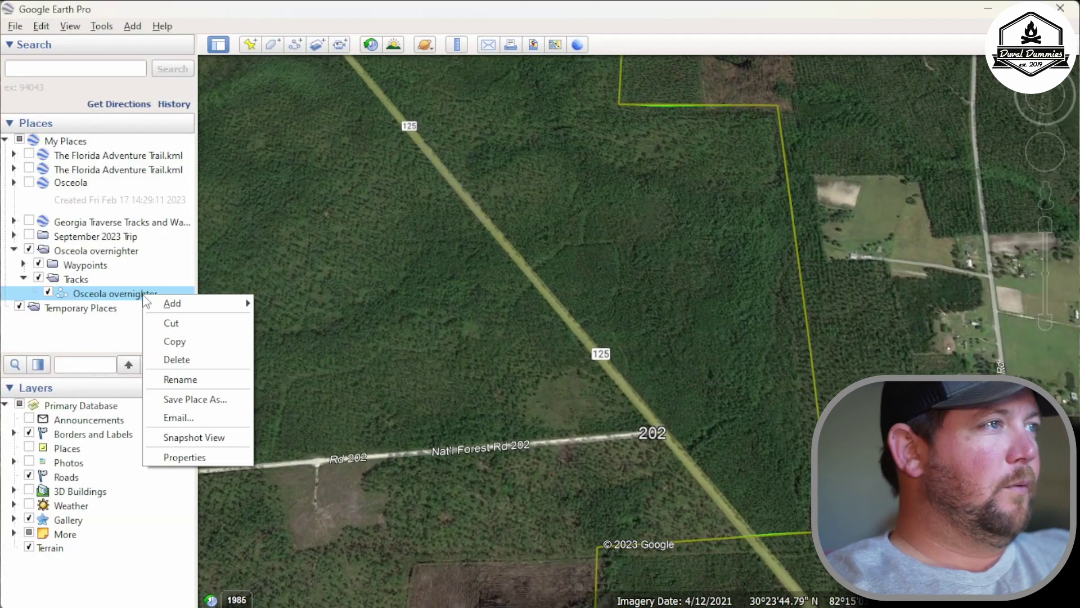
left_click(180, 457)
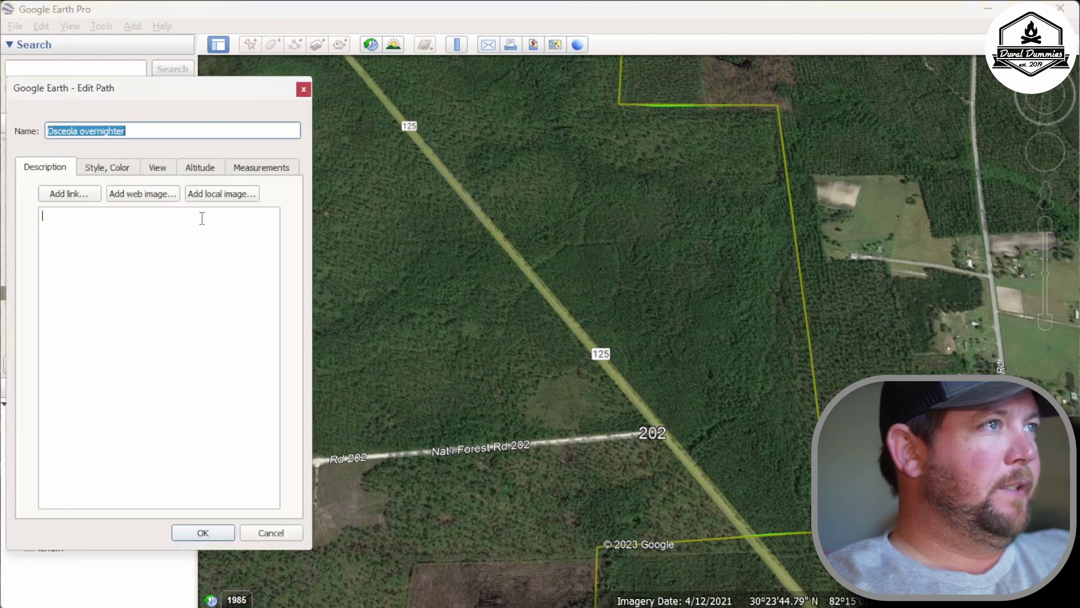
left_click_drag(220, 92, 3, 83)
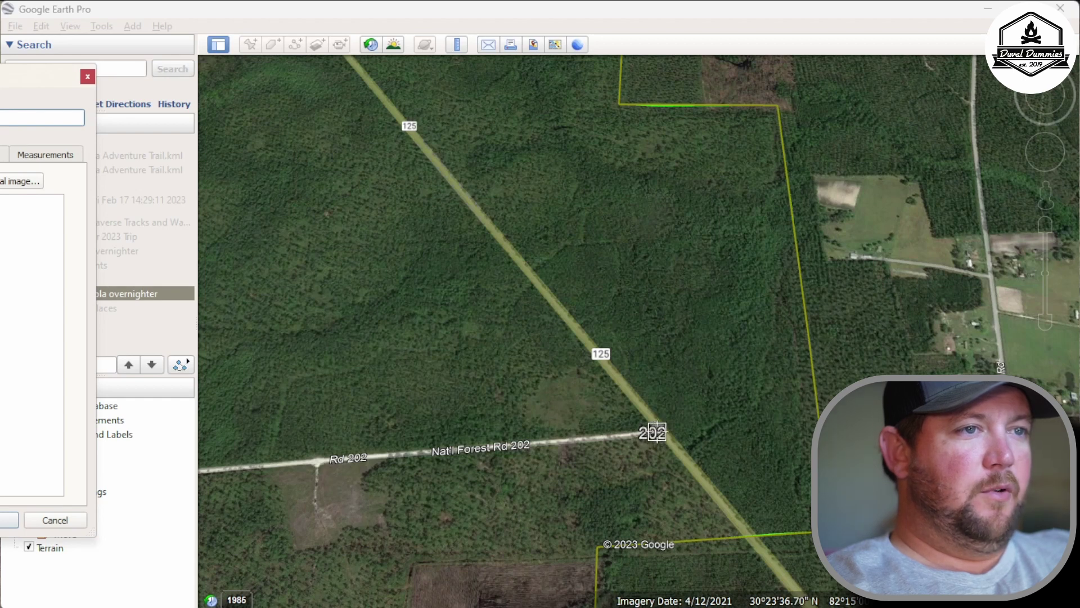
scroll(657, 431, "up", 1)
scroll(657, 431, "up", 2)
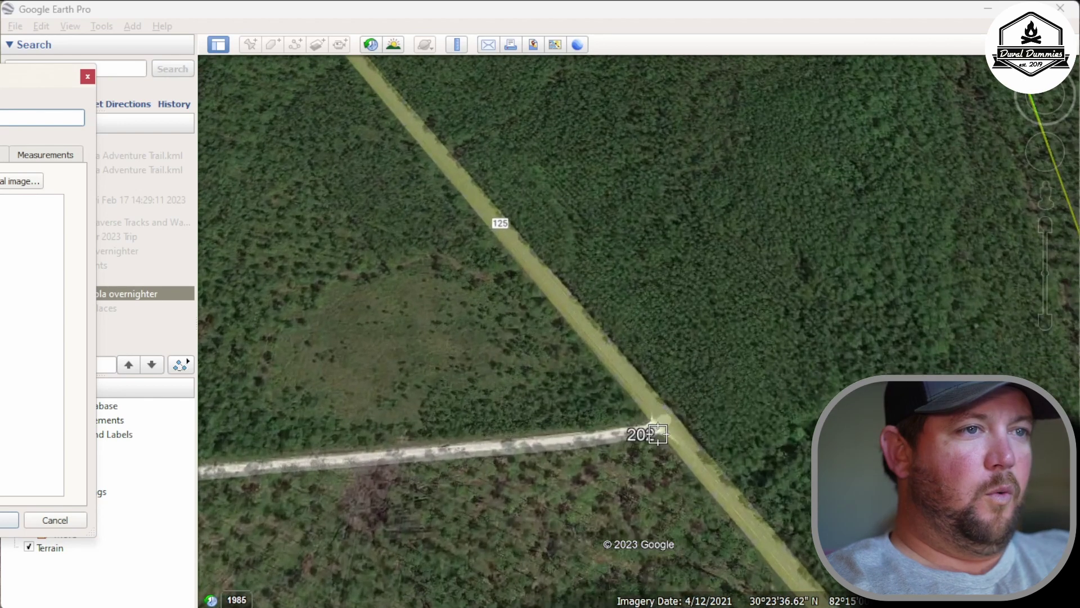
scroll(657, 431, "up", 2)
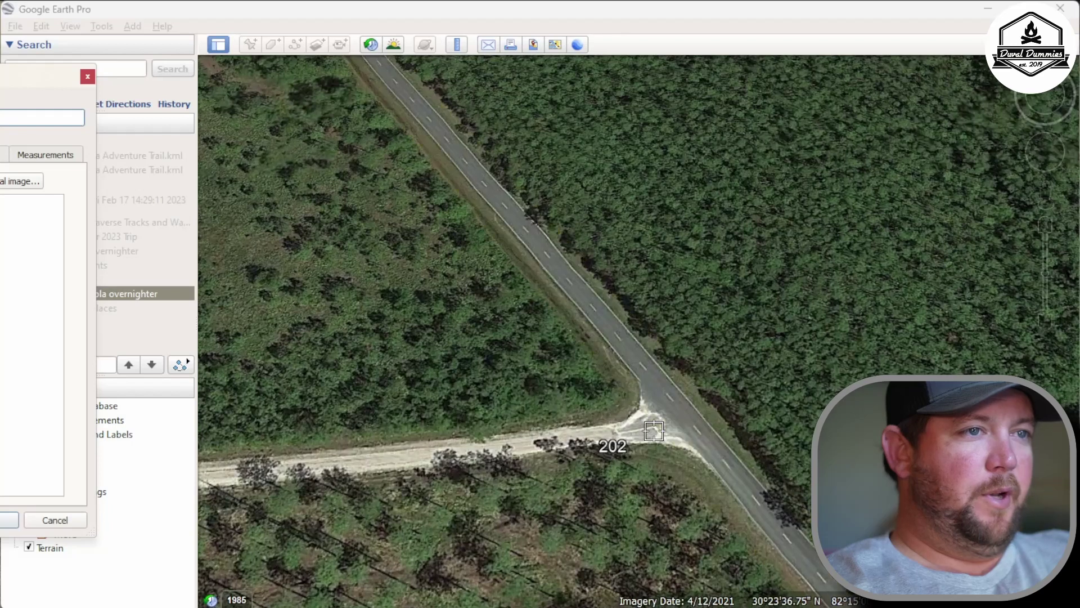
left_click(650, 425)
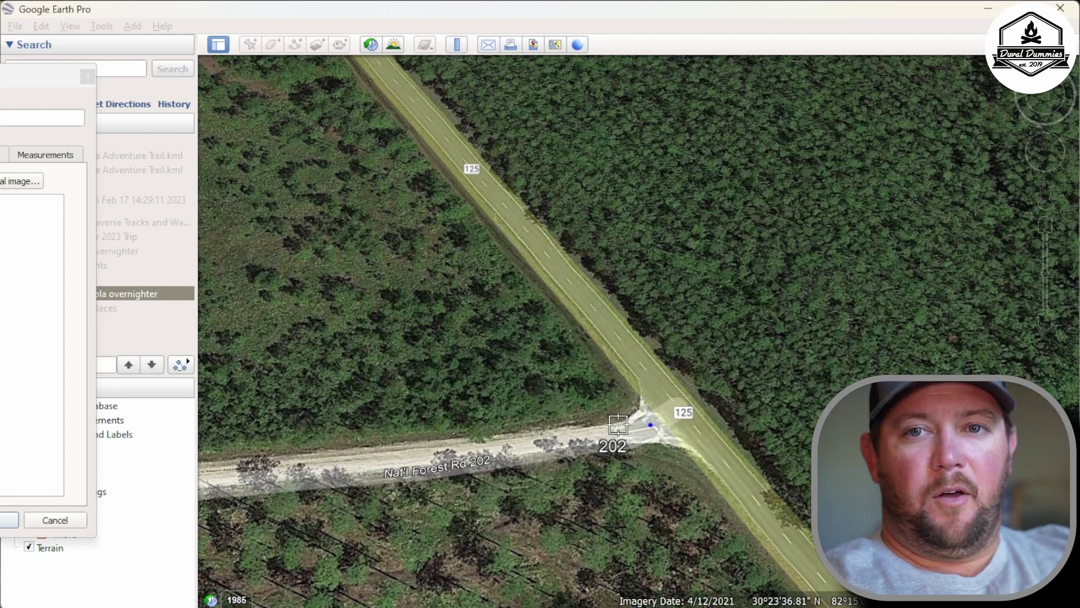
left_click_drag(618, 425, 809, 394)
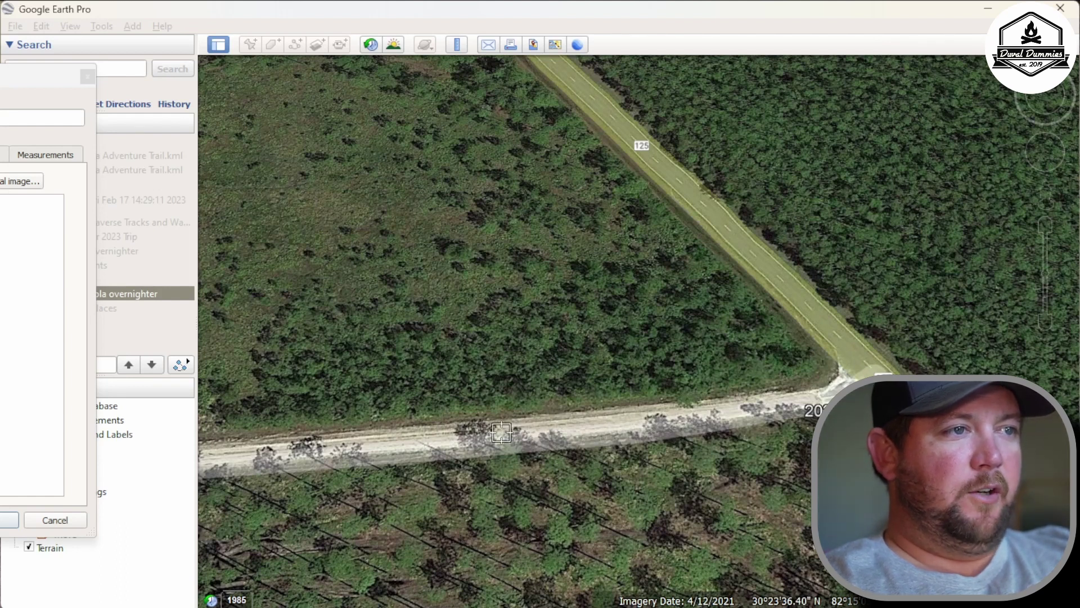
left_click_drag(501, 432, 719, 368)
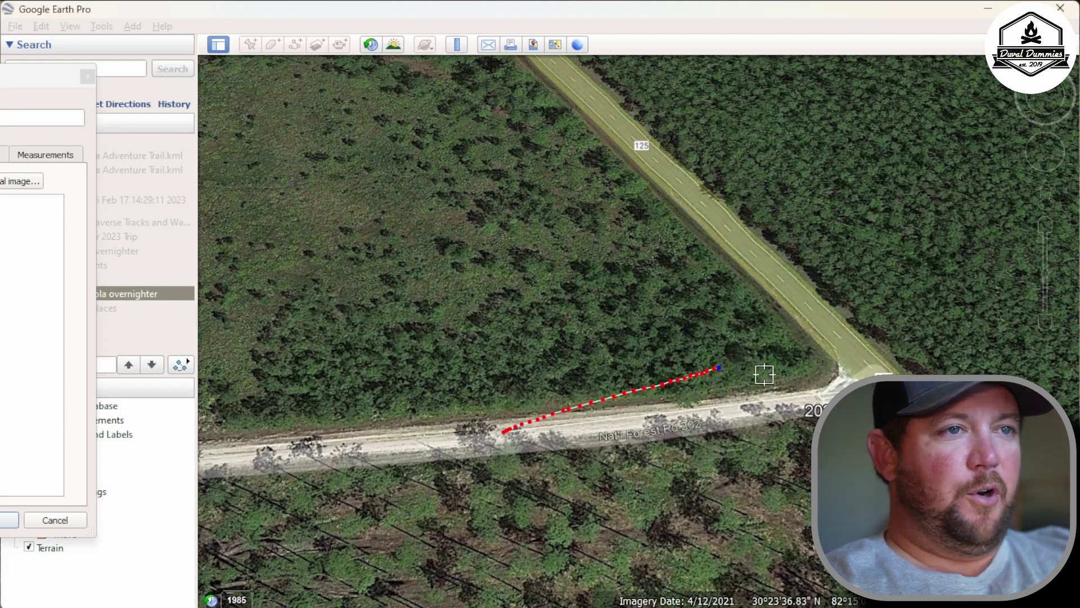
left_click_drag(505, 444, 501, 432)
right_click(501, 433)
right_click(501, 432)
right_click(497, 429)
right_click(497, 428)
right_click(497, 429)
right_click(497, 428)
right_click(497, 428)
right_click(497, 428)
key("BackSpace")
key("BackSpace")
key("BackSpace")
key("BackSpace")
key("BackSpace")
key("BackSpace")
key("BackSpace")
key("BackSpace")
key("BackSpace")
key("BackSpace")
key("BackSpace")
key("BackSpace")
key("BackSpace")
key("BackSpace")
key("BackSpace")
key("BackSpace")
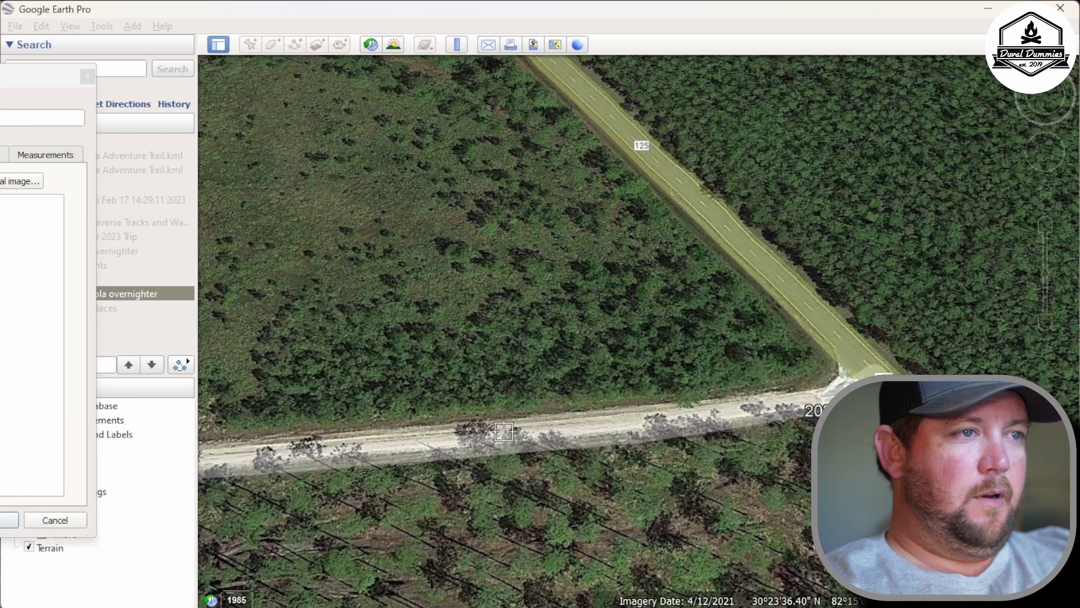
Step: Extend the path west along Nat'l Forest Rd 202 with points at its bend and at the curve just east of Sanderson Cut
scroll(503, 433, "down", 3)
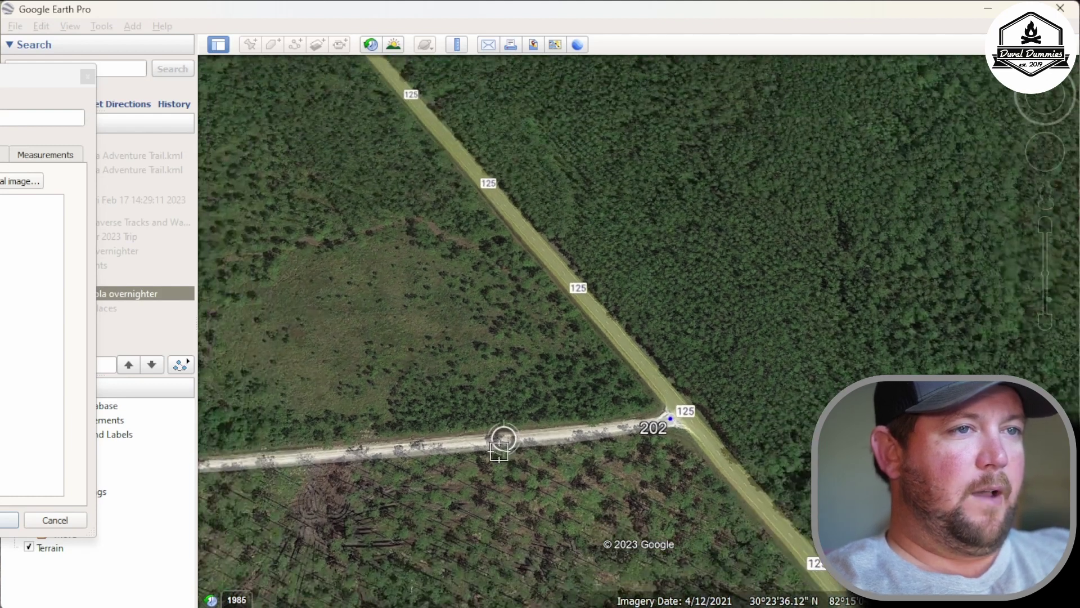
key("Left")
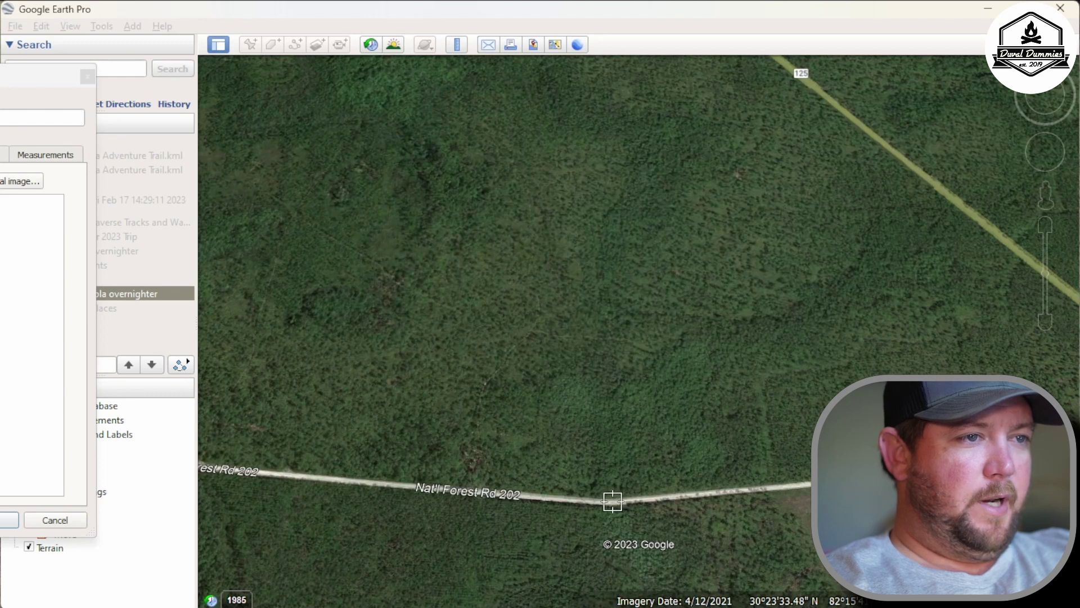
scroll(612, 501, "up", 3)
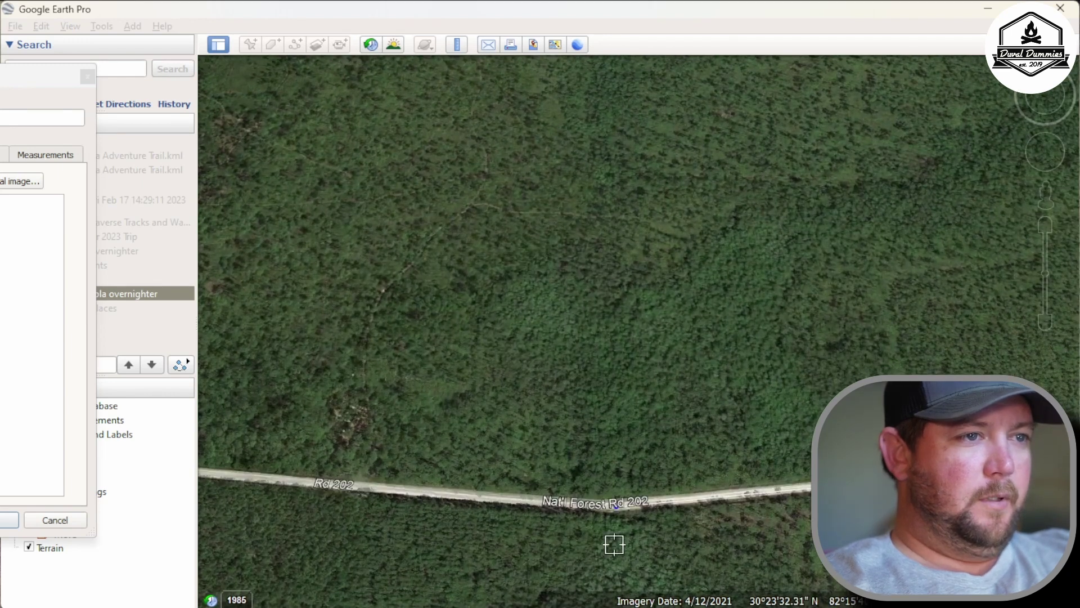
scroll(601, 506, "down", 3)
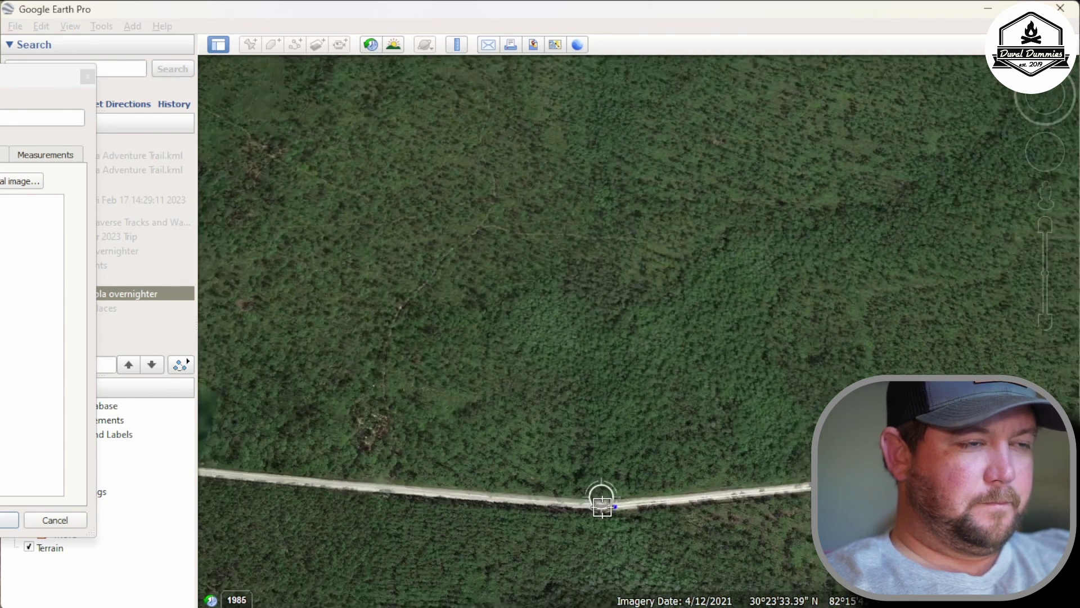
left_click(608, 504)
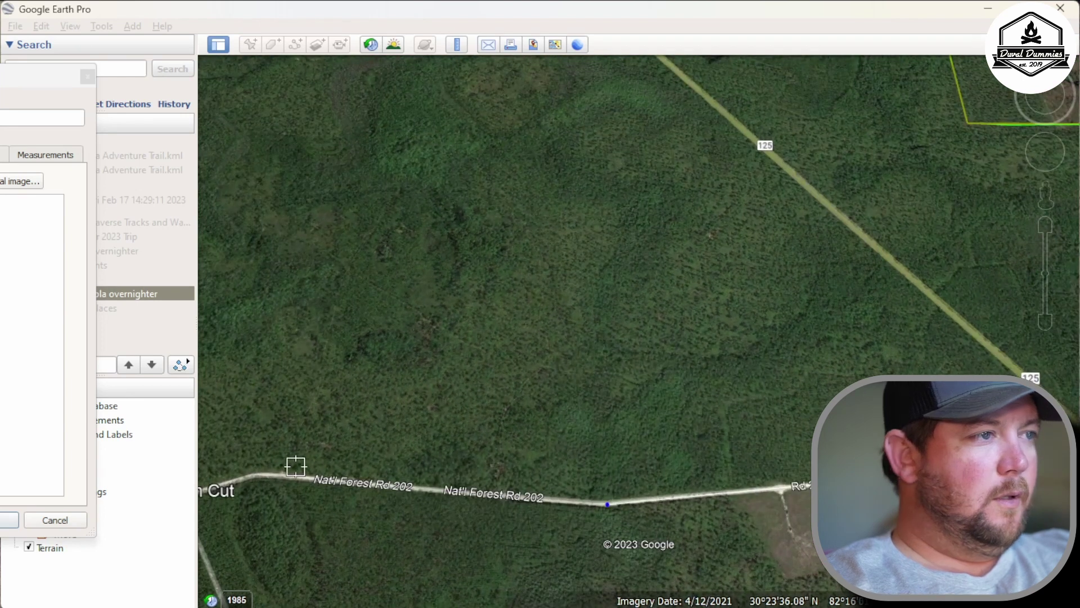
left_click(260, 474)
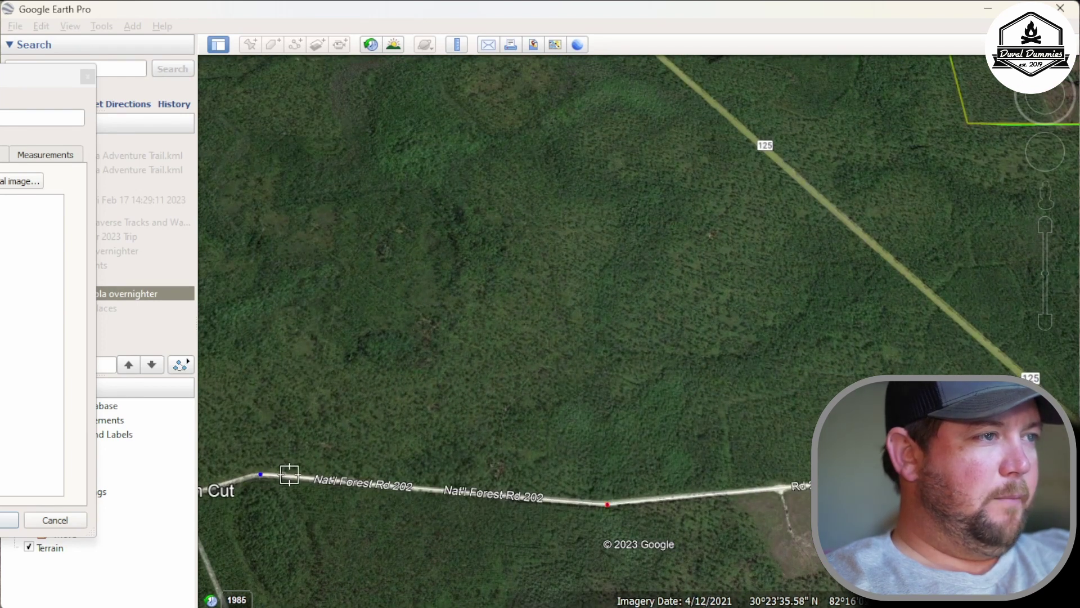
Step: Style the path's line in green (#00aa00) with a width of 4.0
left_click_drag(43, 82, 291, 63)
left_click(248, 332)
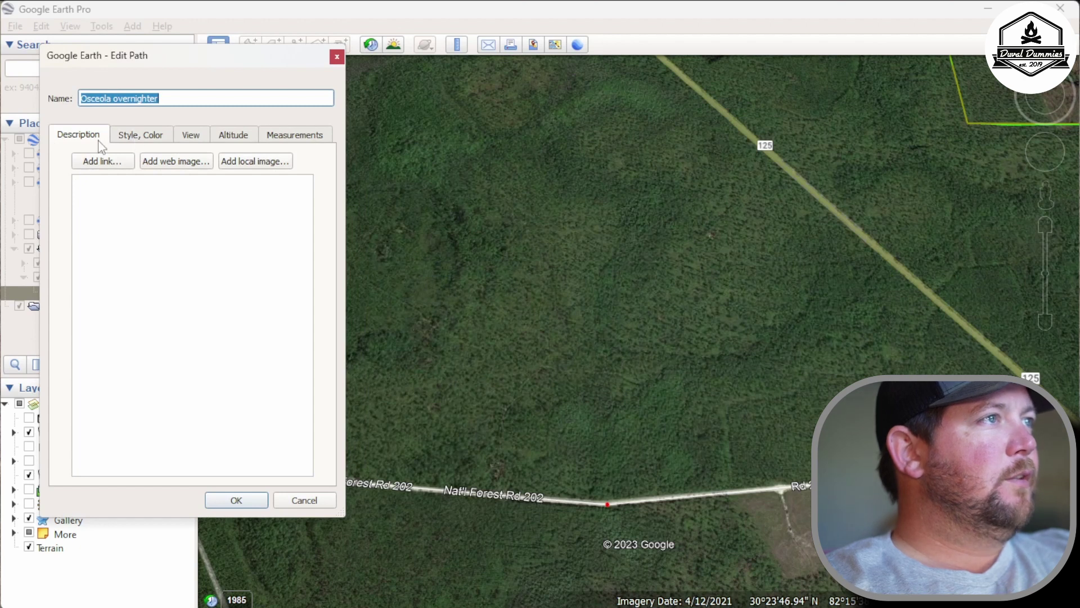
left_click(135, 135)
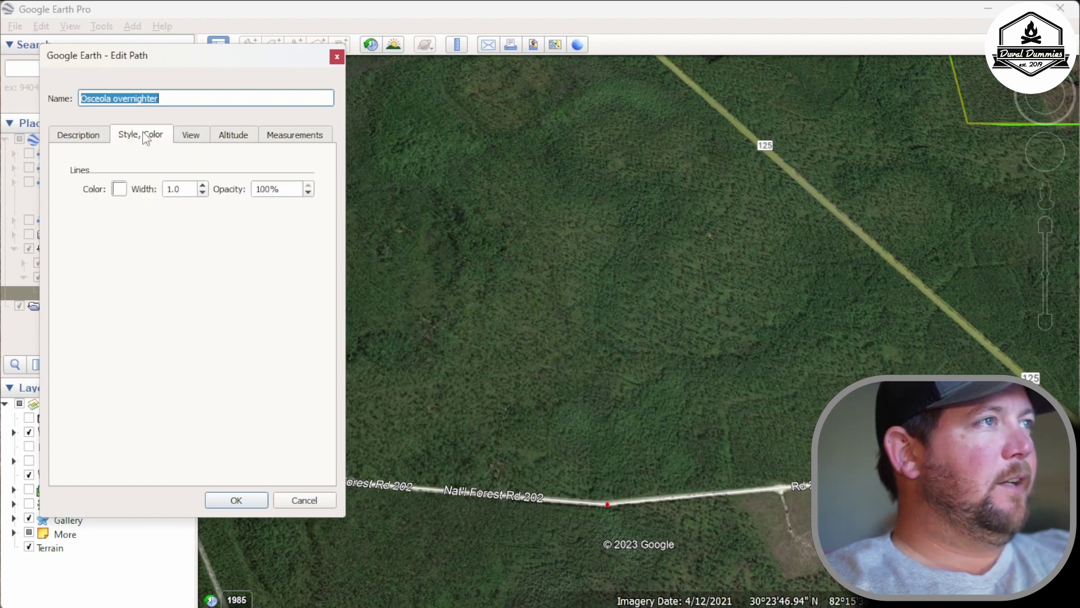
left_click(119, 188)
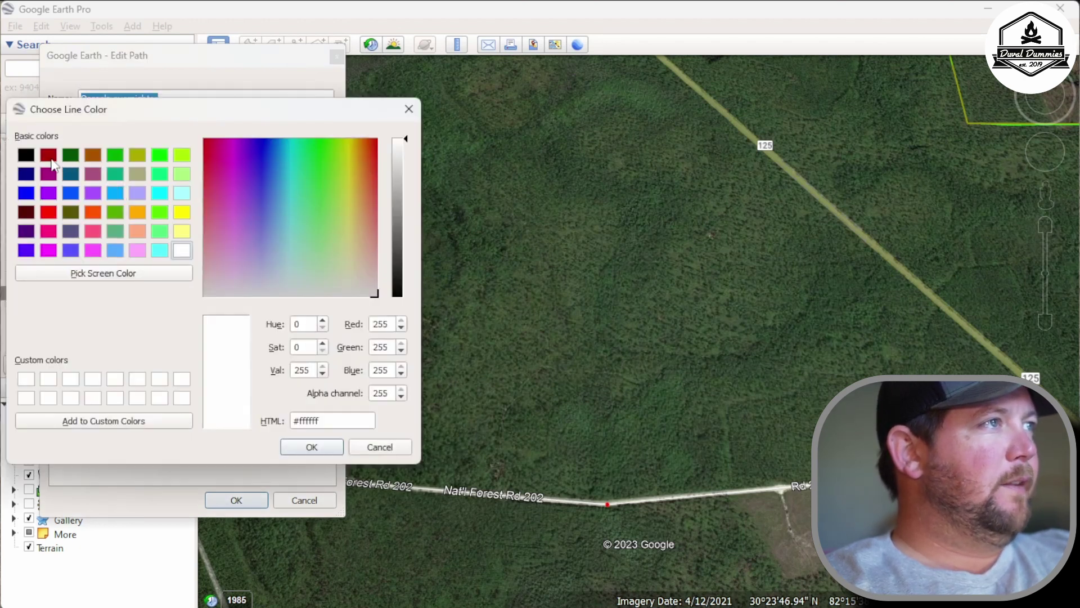
left_click(115, 156)
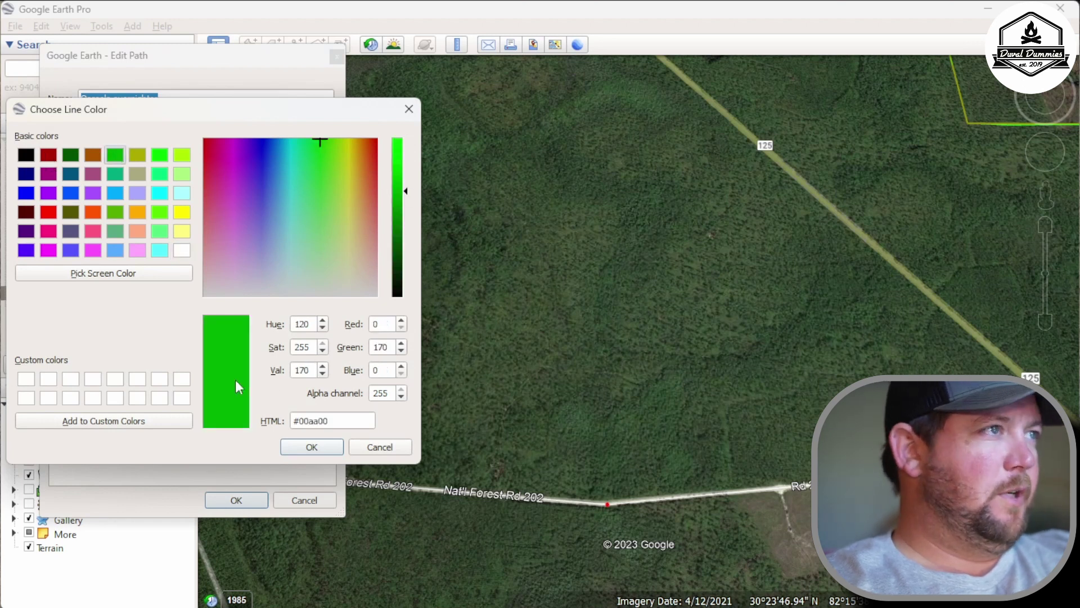
left_click(313, 447)
scroll(699, 483, "up", 5)
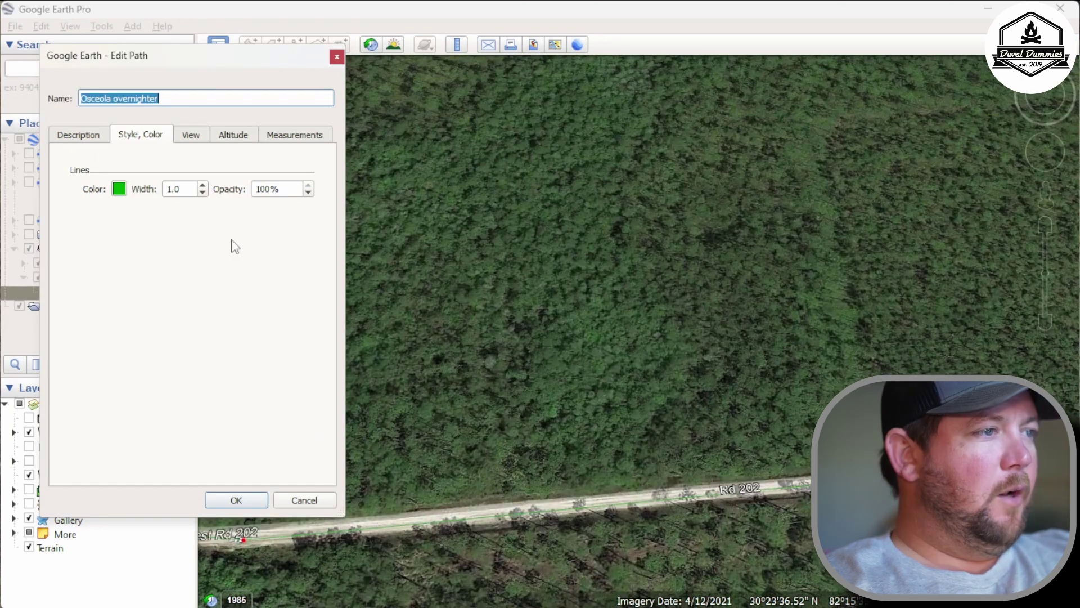
left_click(203, 186)
left_click(204, 186)
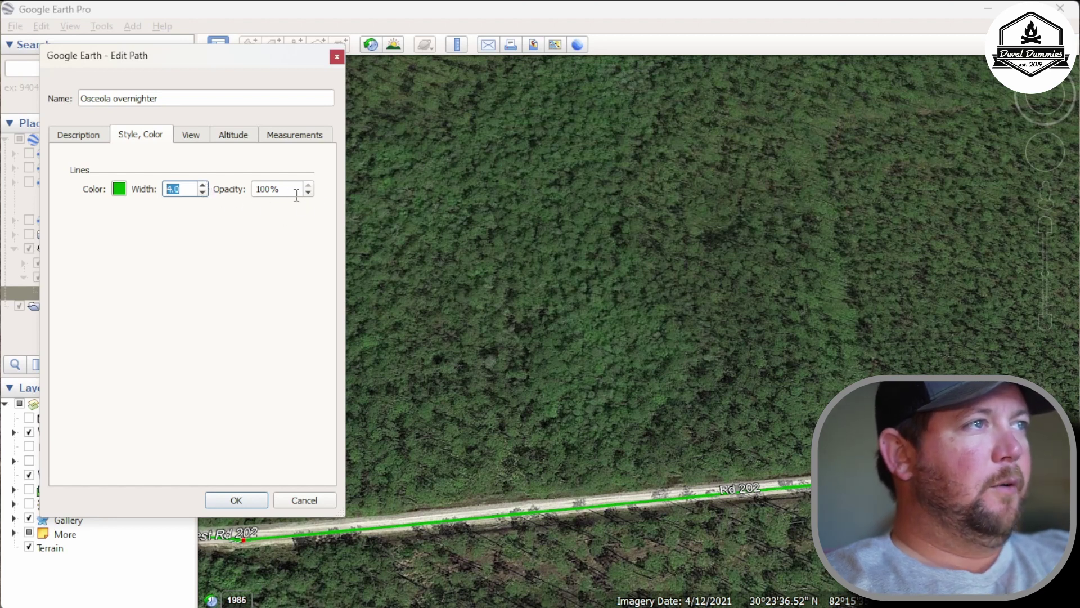
Step: Try a lower line opacity on the path, restore it to 100%, and save the path
left_click(308, 193)
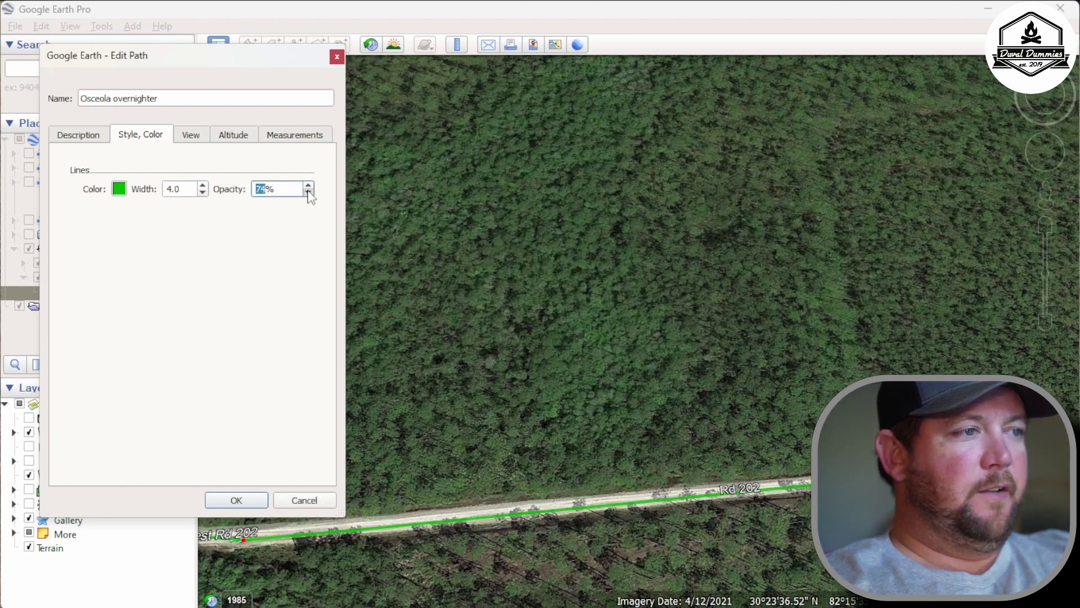
left_click_drag(308, 193, 309, 193)
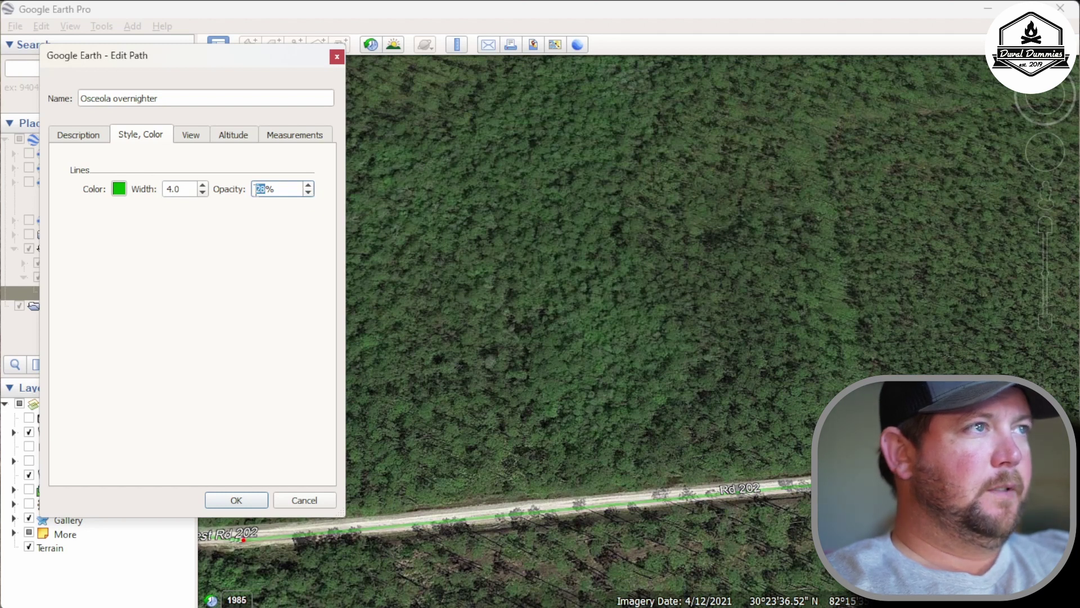
key("BackSpace")
type("100")
key("Return")
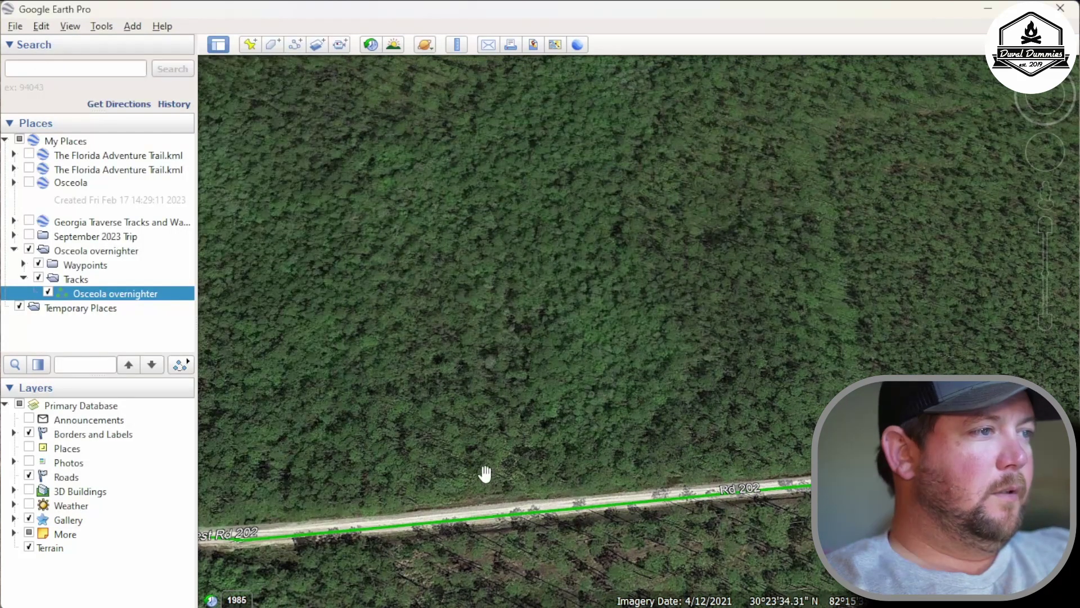
Step: Reopen the Osceola overnighter path's properties and set its line width to 2
scroll(309, 489, "down", 5)
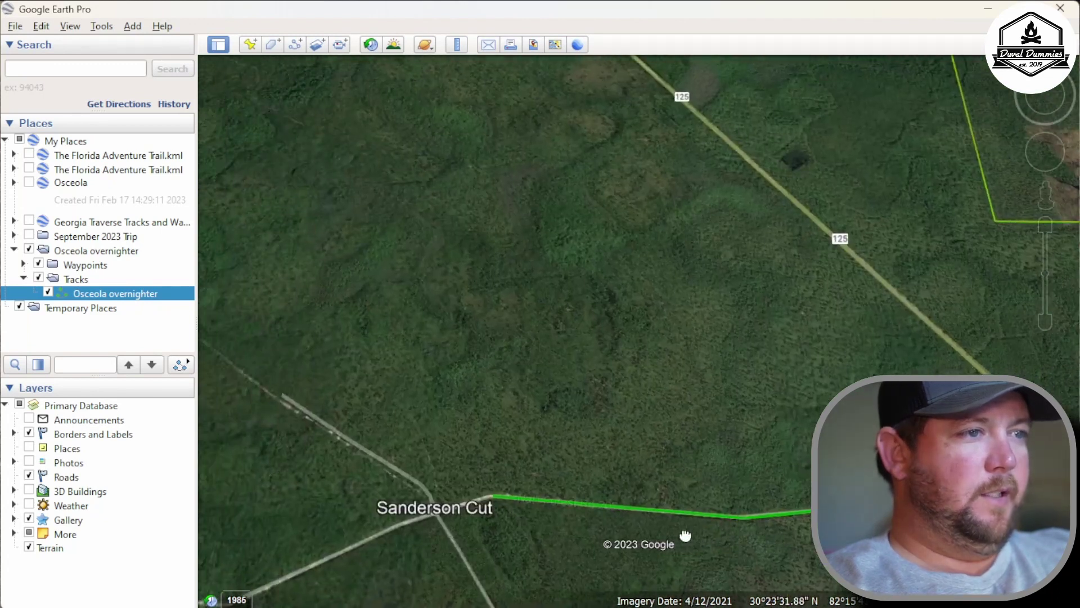
right_click(145, 302)
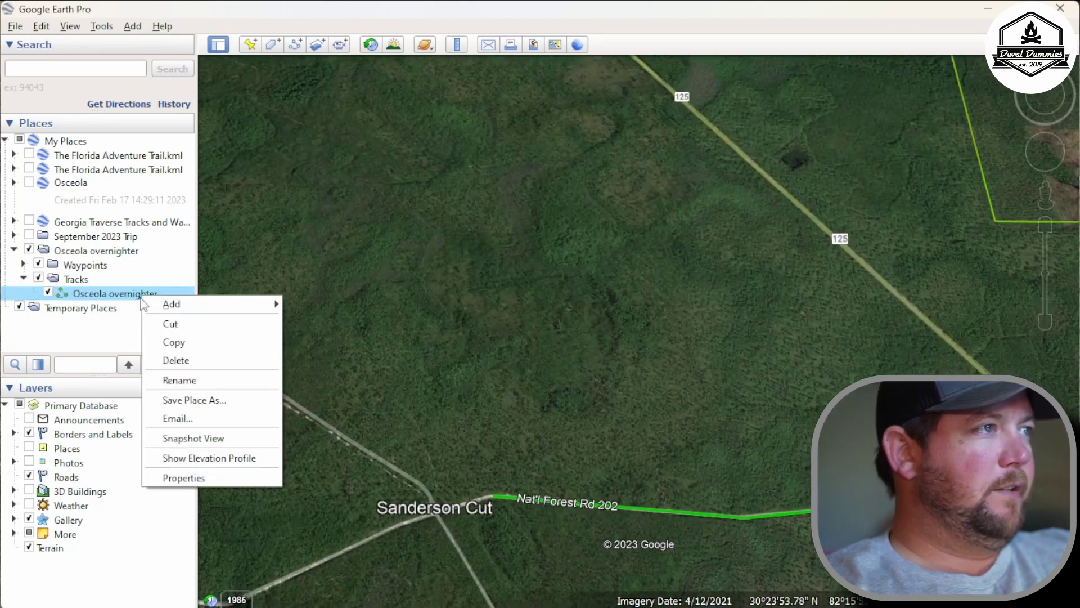
left_click(186, 477)
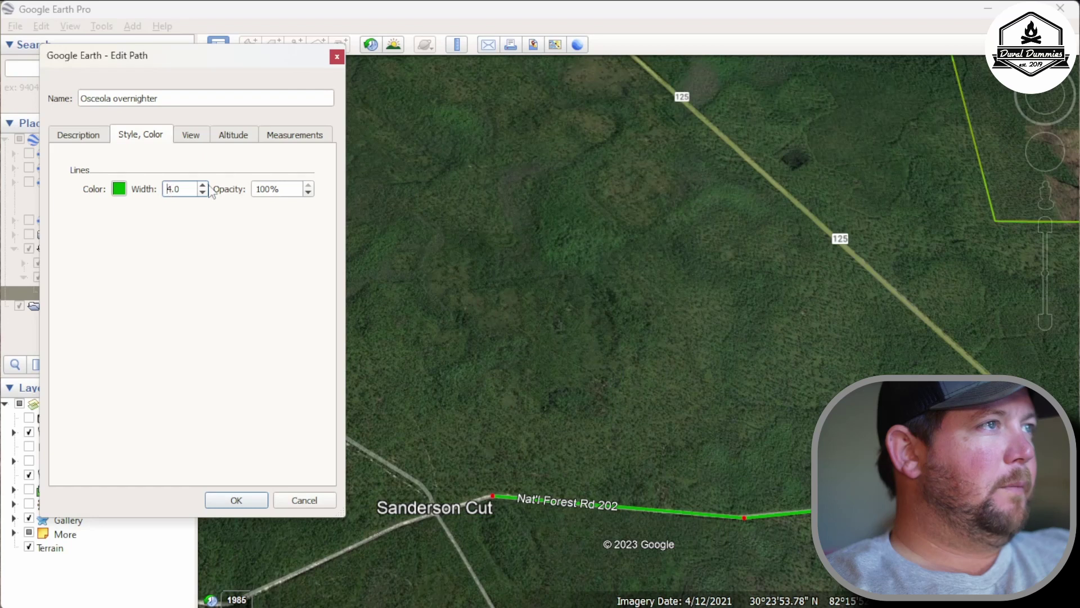
key("Delete")
type("2")
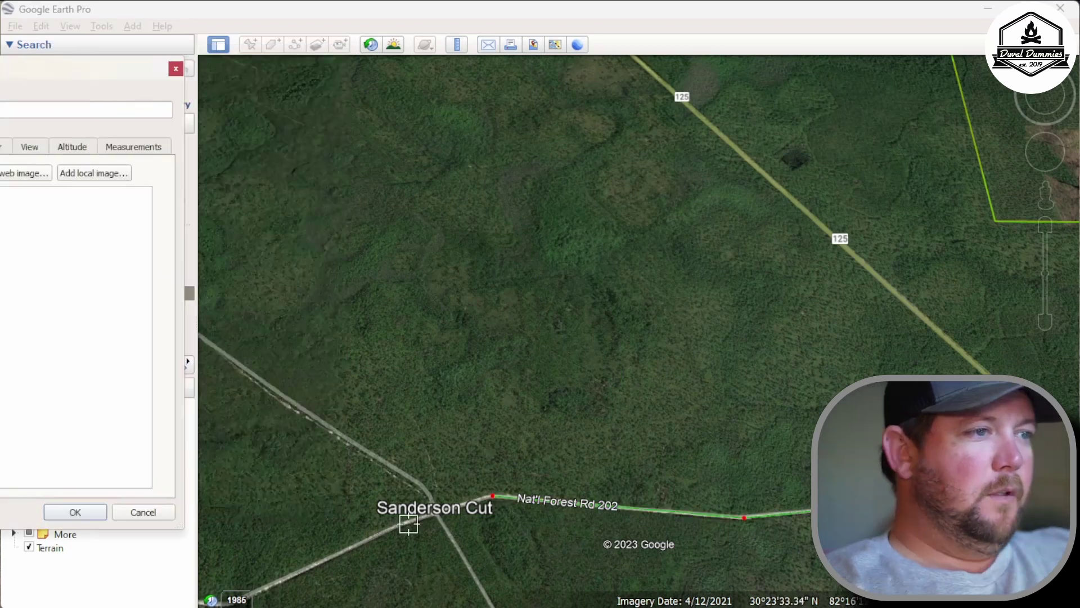
Step: Extend the path along Nat'l Forest Rd 202 with points just west of Sanderson Cut and at the road's next two bends
left_click(401, 524)
scroll(401, 524, "up", 1)
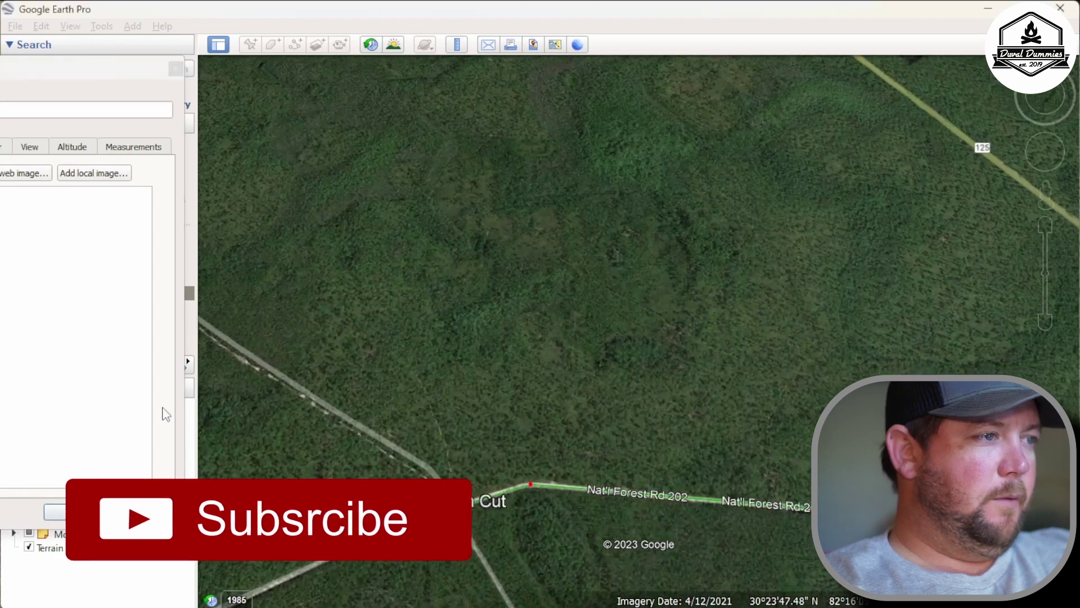
key("Left")
key("Down")
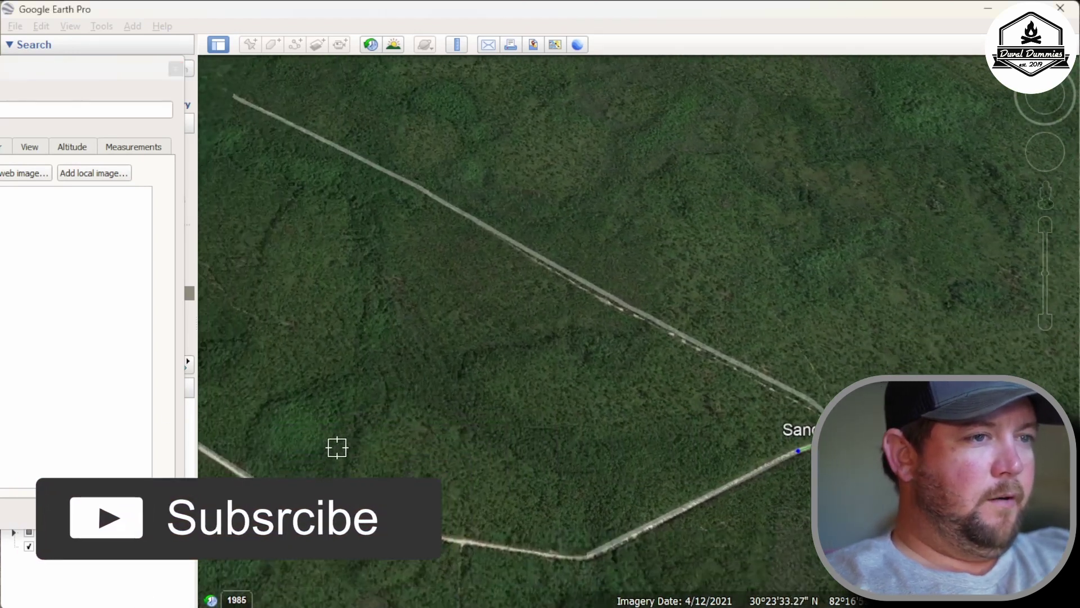
scroll(338, 447, "down", 2)
left_click(671, 490)
left_click(409, 450)
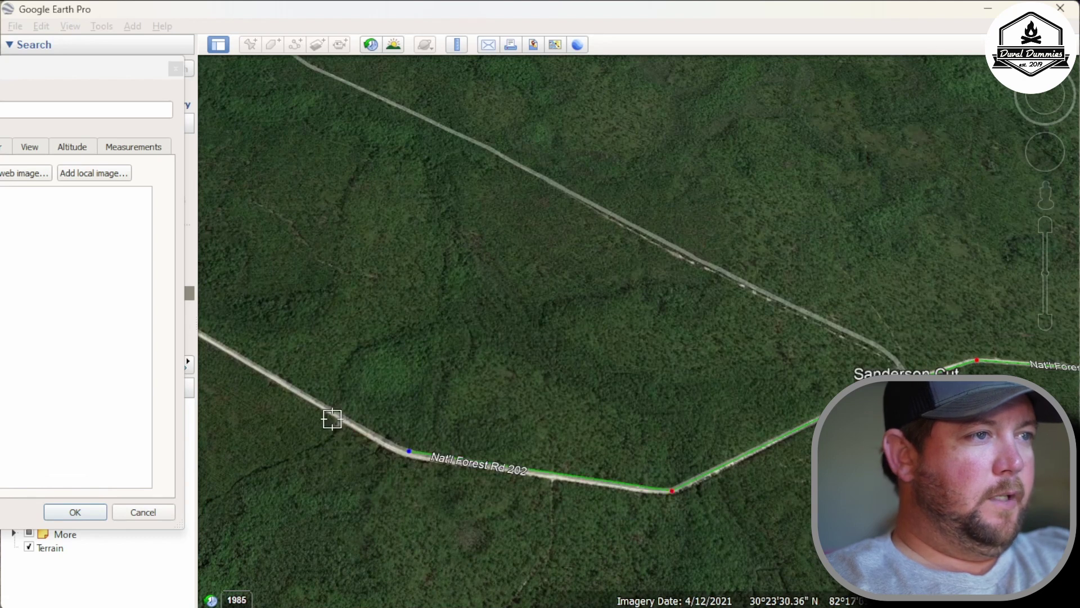
Step: Continue the path northwest along Nat'l Forest Rd 202 around the last bend, ending at the junction with road 245
key("Left")
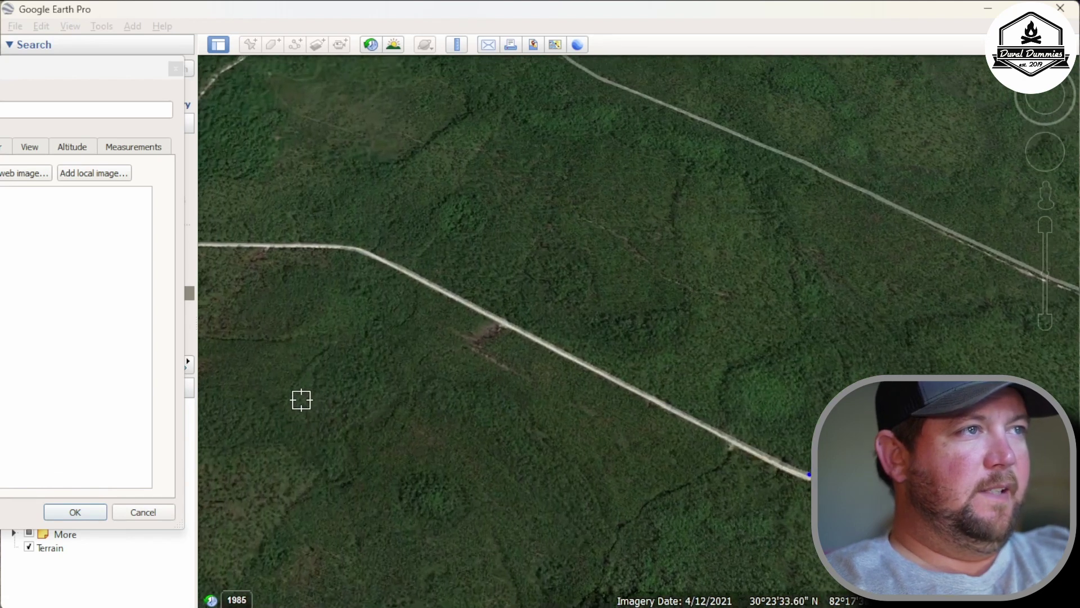
key("Up")
key("Left")
left_click(471, 448)
key("Left")
left_click(367, 438)
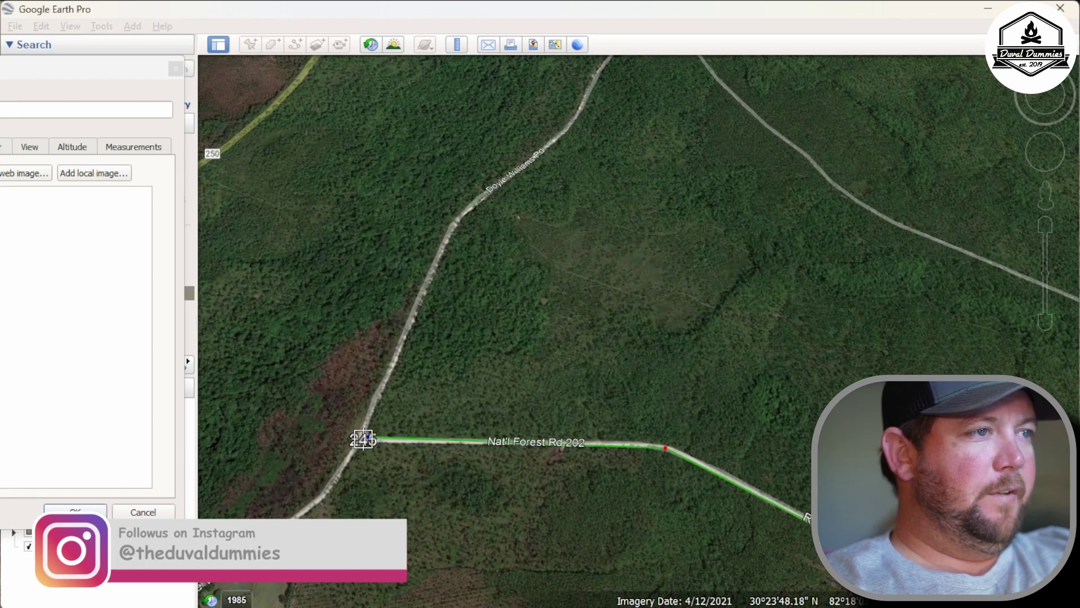
Step: Rename the path as "Osceola overnighter 202" and save it
left_click_drag(102, 77, 286, 76)
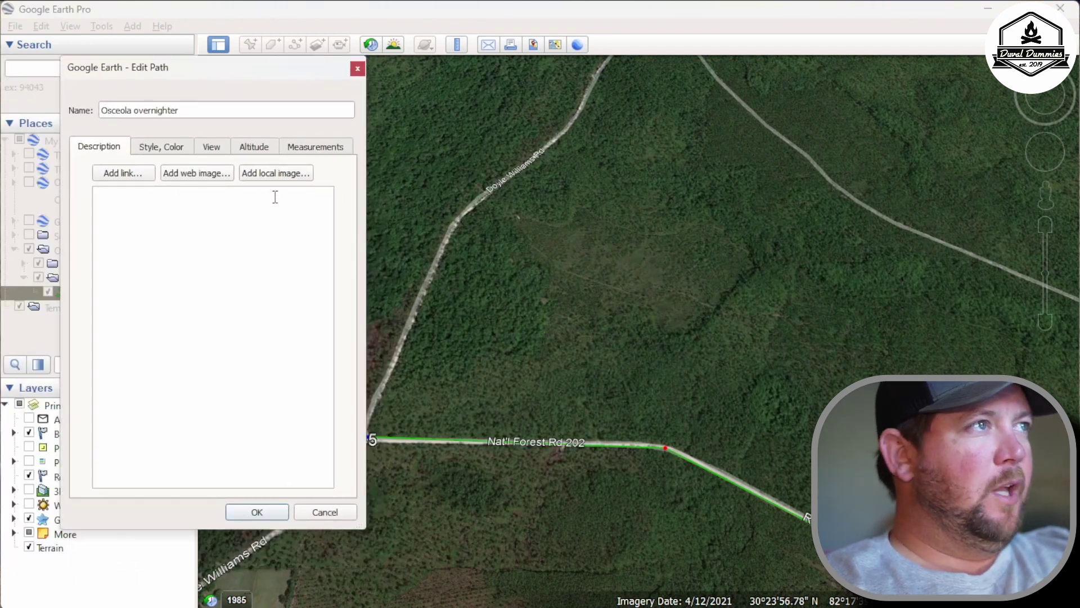
type("202")
left_click(256, 511)
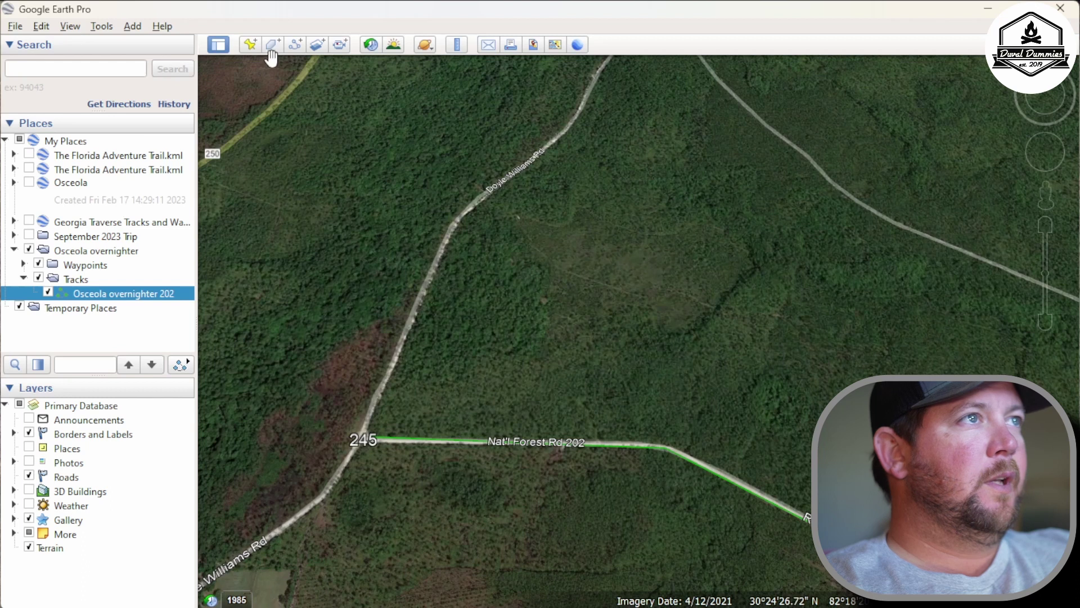
Step: Create a new path named "245" in the Tracks folder
left_click(298, 48)
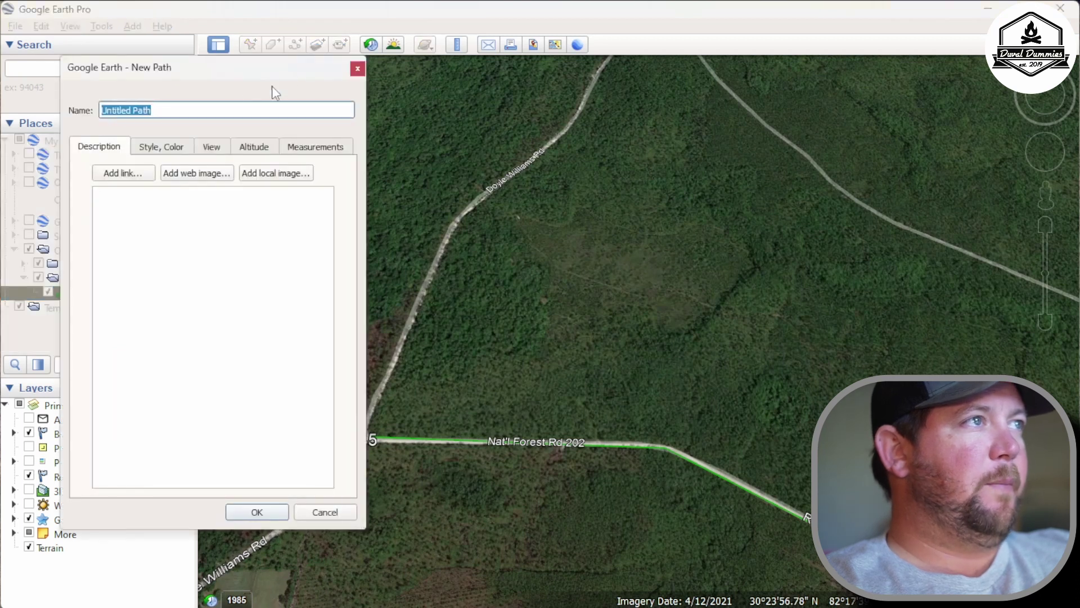
type("245")
left_click(286, 513)
Step: Set the line color of path 245 to dark red
right_click(88, 307)
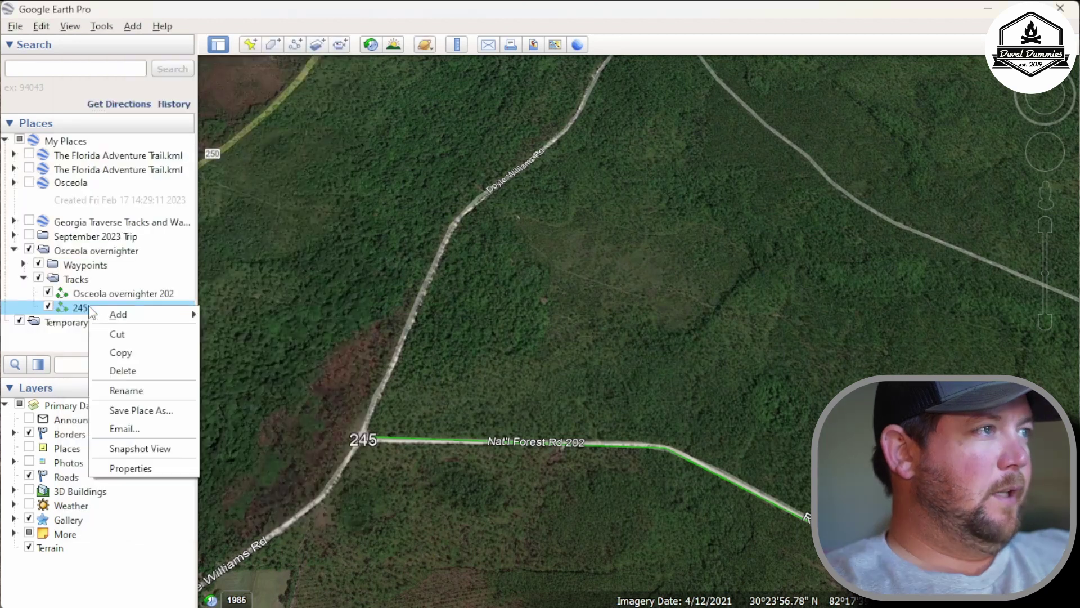
left_click(123, 471)
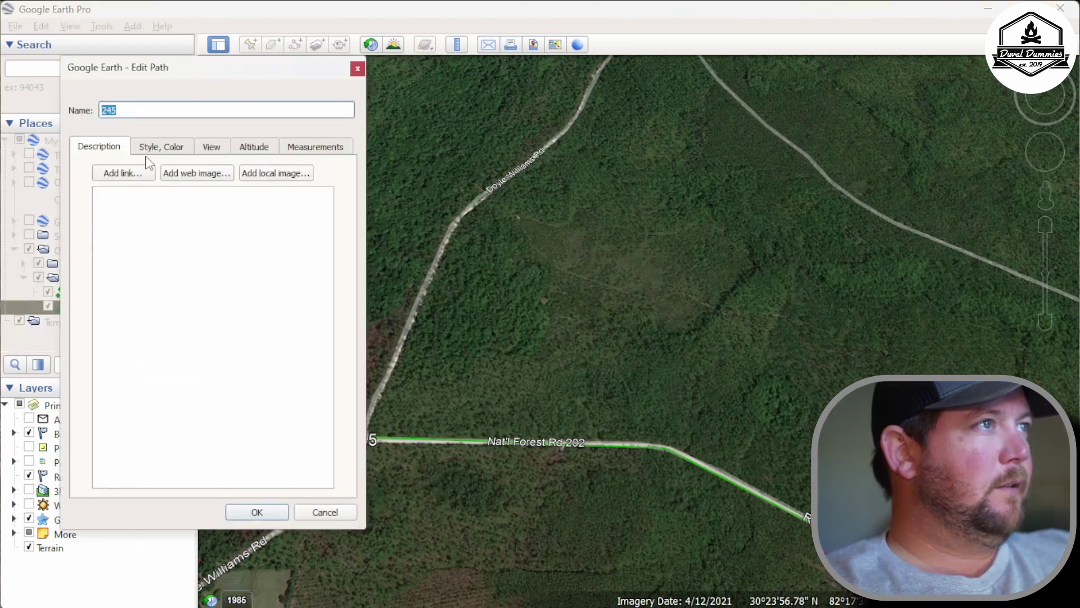
left_click(157, 147)
left_click(139, 201)
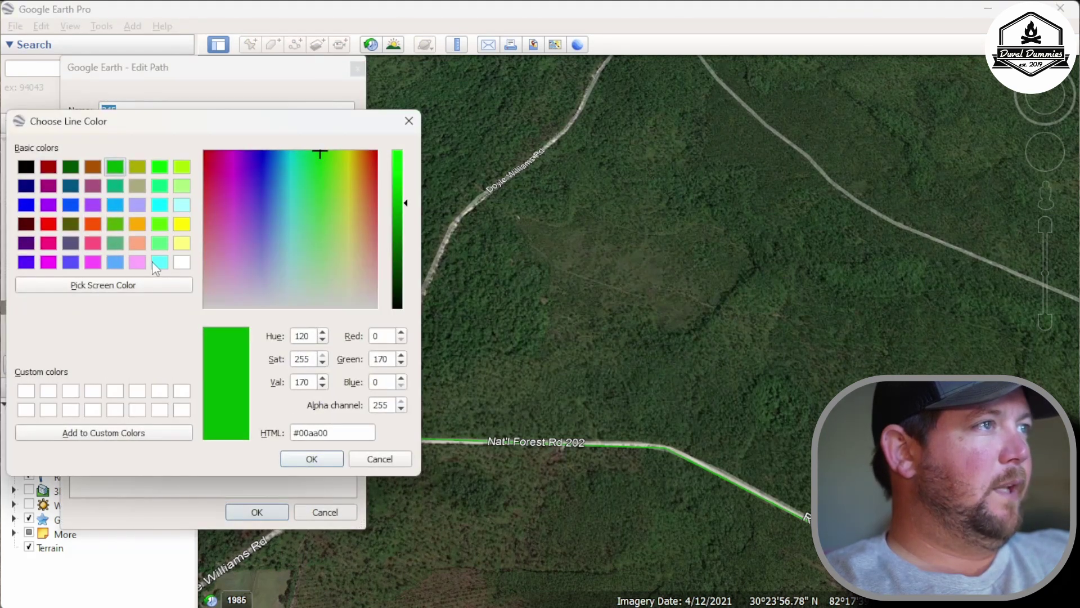
left_click(56, 164)
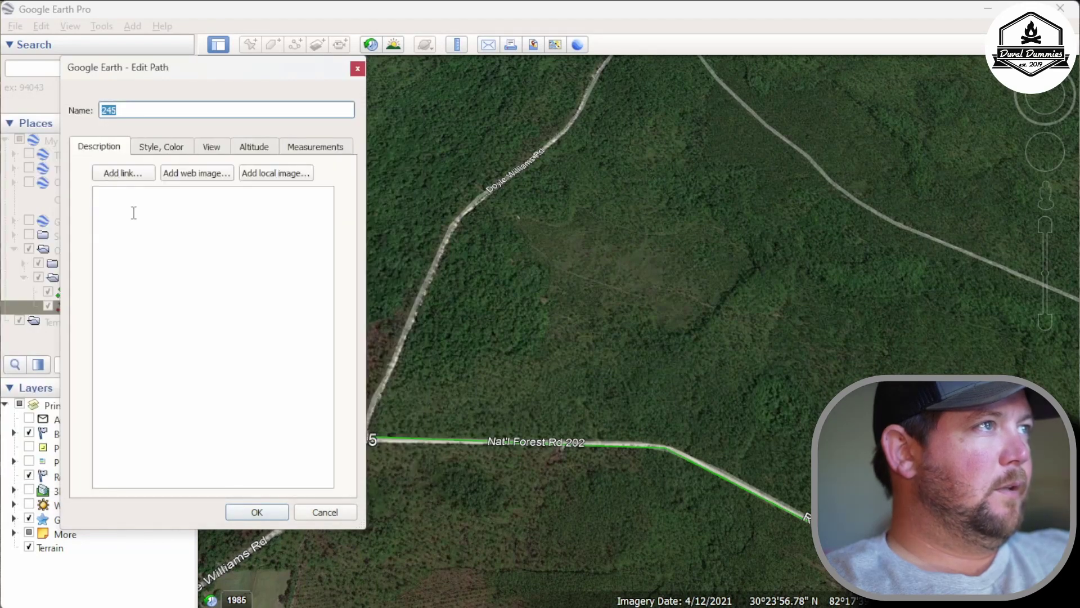
Step: Place the first point of path 245 at the junction of Doyle Williams Rd and Nat'l Forest Rd 202
left_click_drag(225, 69, 45, 117)
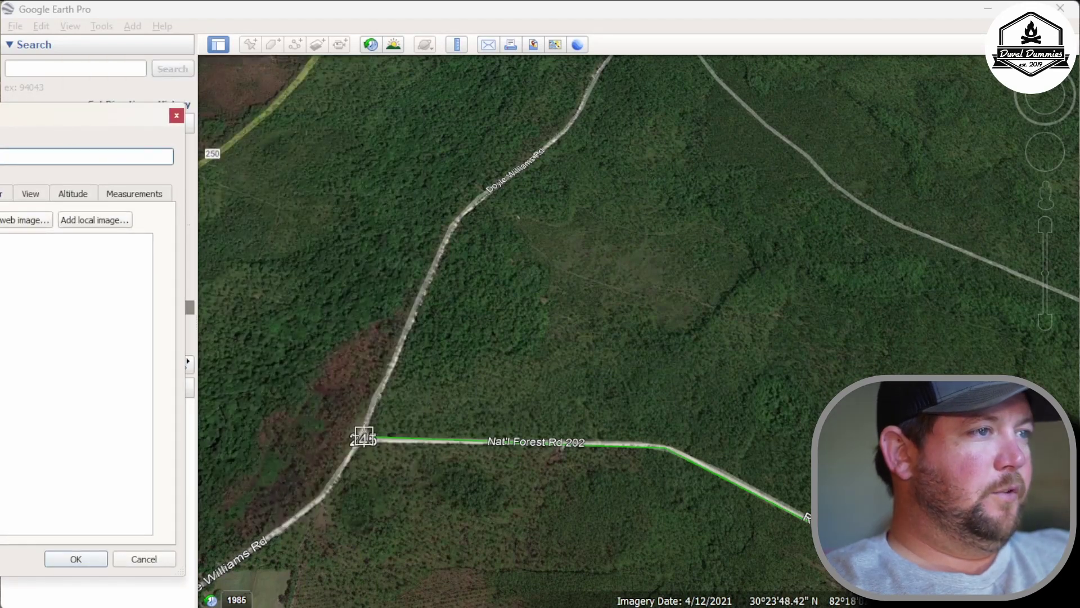
scroll(366, 429, "up", 3)
scroll(362, 445, "up", 3)
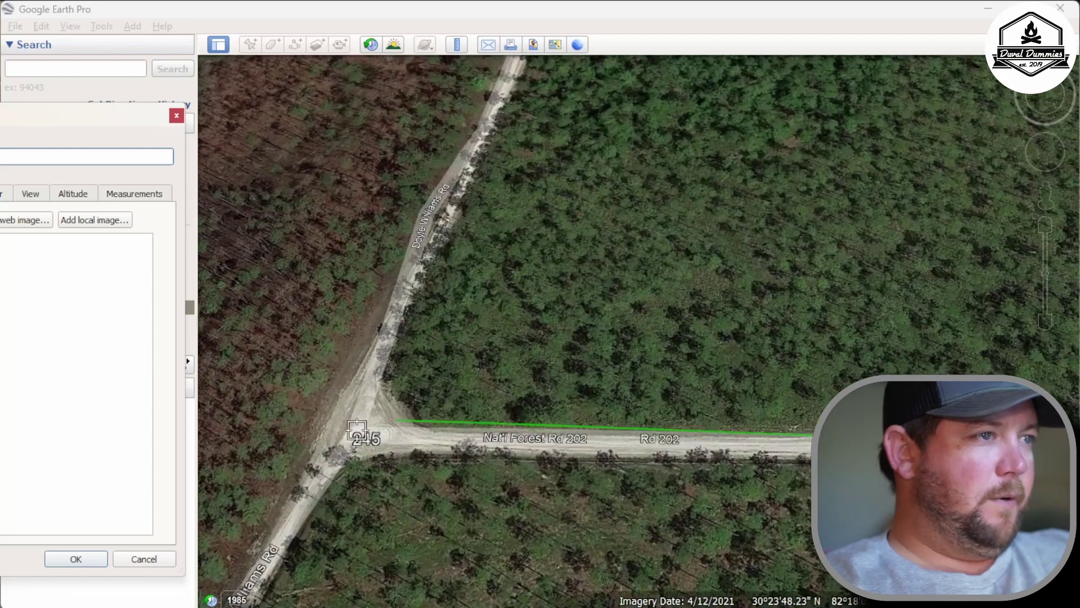
left_click(358, 432)
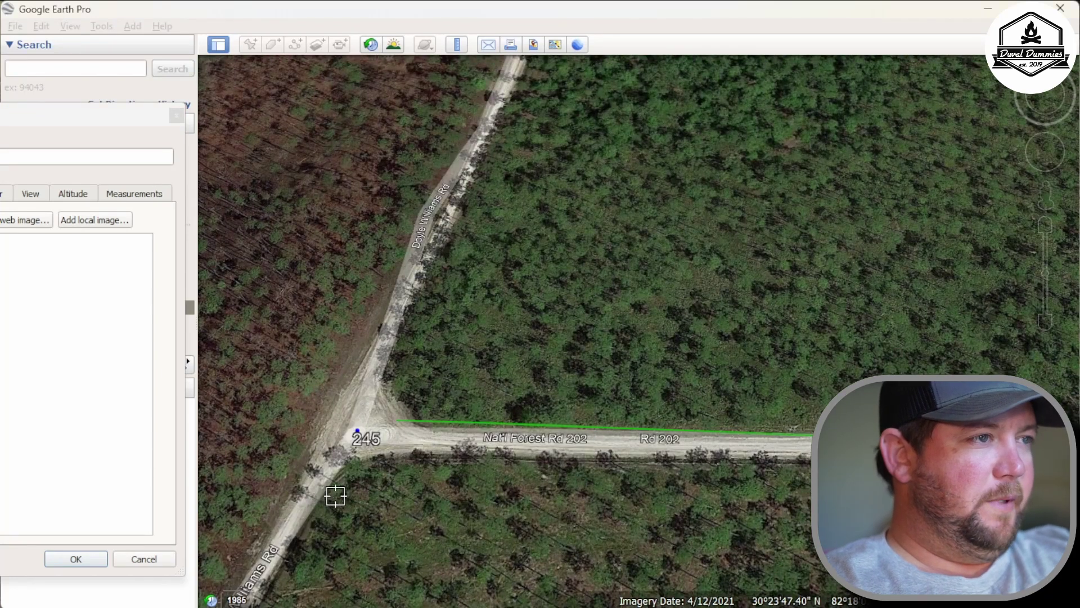
Step: Trace path 245 southwest around the first curve of Doyle Williams Rd with closely spaced points
key("Left")
key("Down")
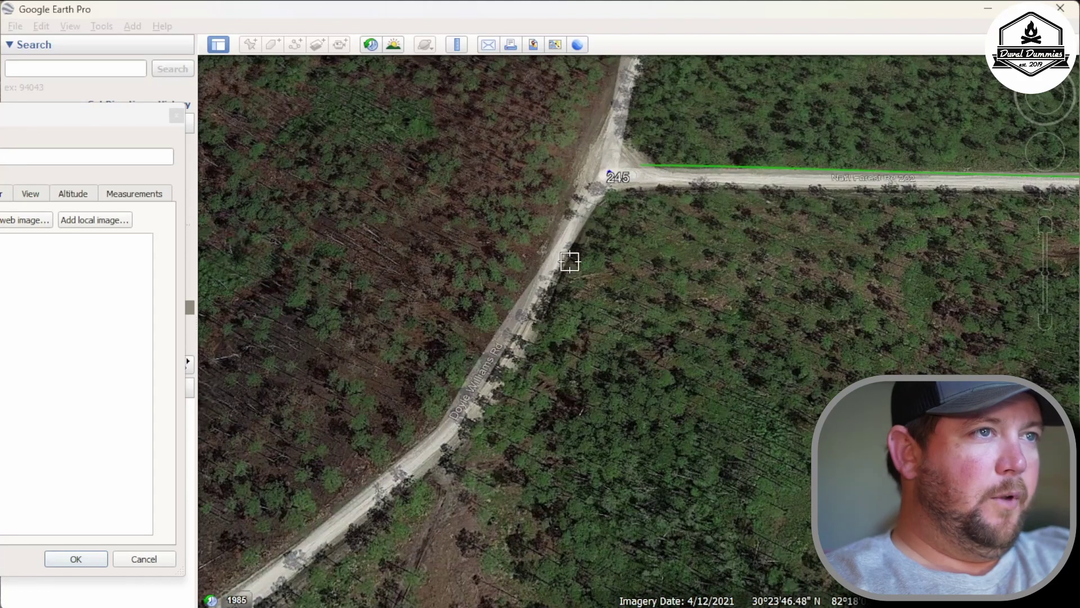
left_click(571, 232)
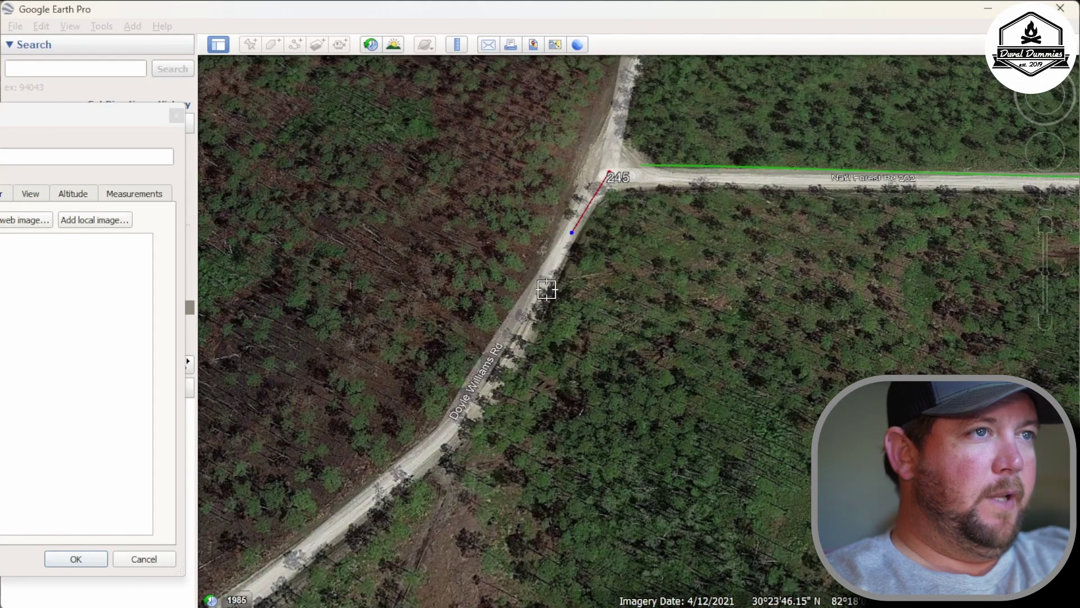
left_click(528, 326)
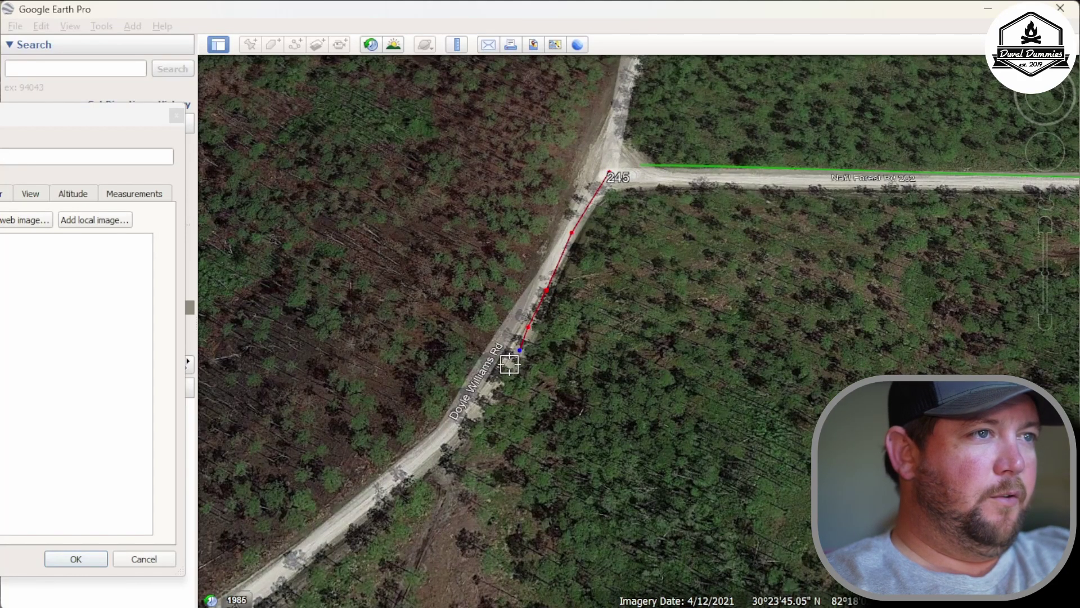
left_click(509, 367)
left_click(491, 389)
left_click(471, 410)
left_click(417, 457)
left_click(384, 480)
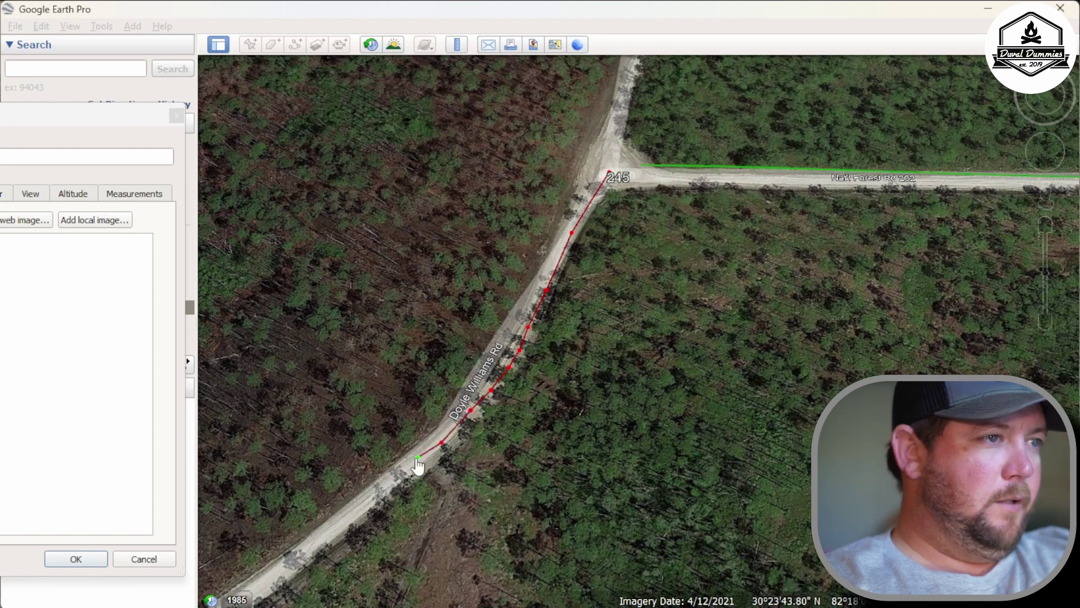
left_click(387, 483)
left_click(356, 513)
left_click(321, 542)
Step: Extend path 245 southwest along Doyle Williams Rd past the clearing to the fork where the road turns west
scroll(411, 545, "down", 3)
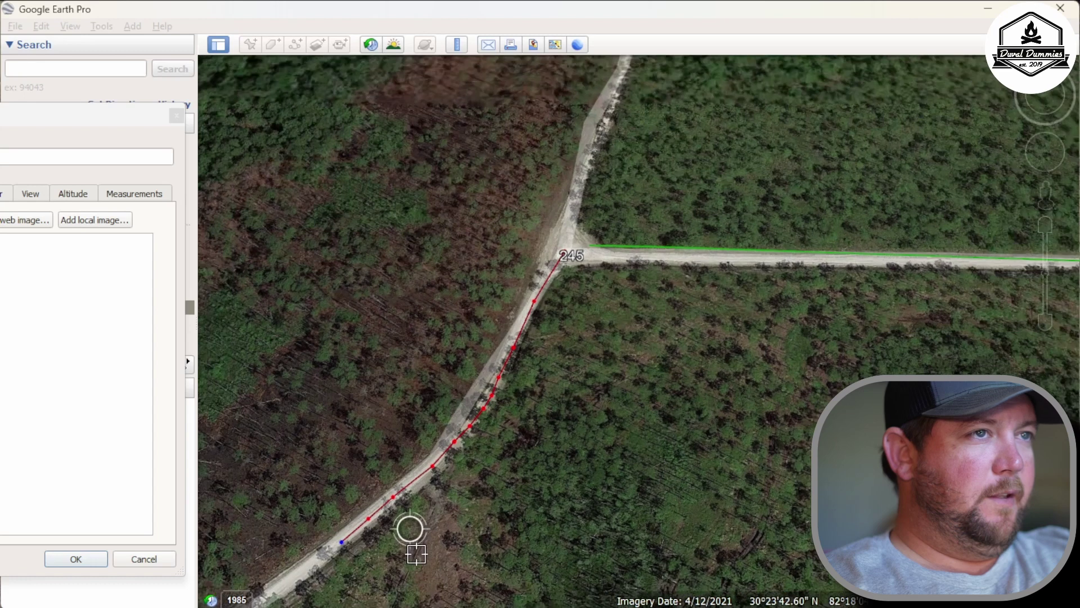
key("Left")
key("Down")
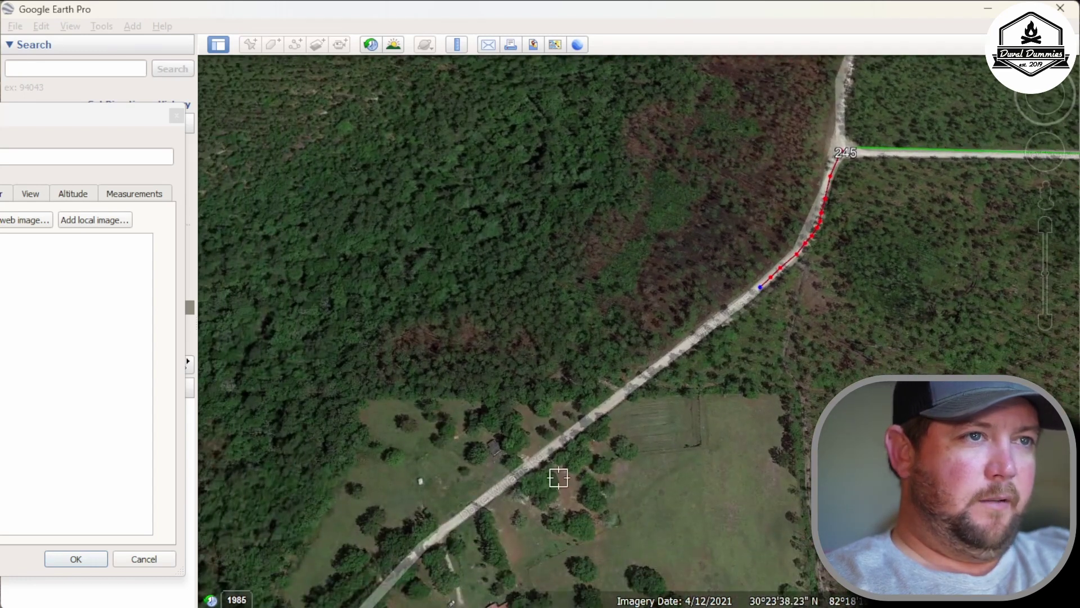
left_click(432, 540)
key("Left")
key("Down")
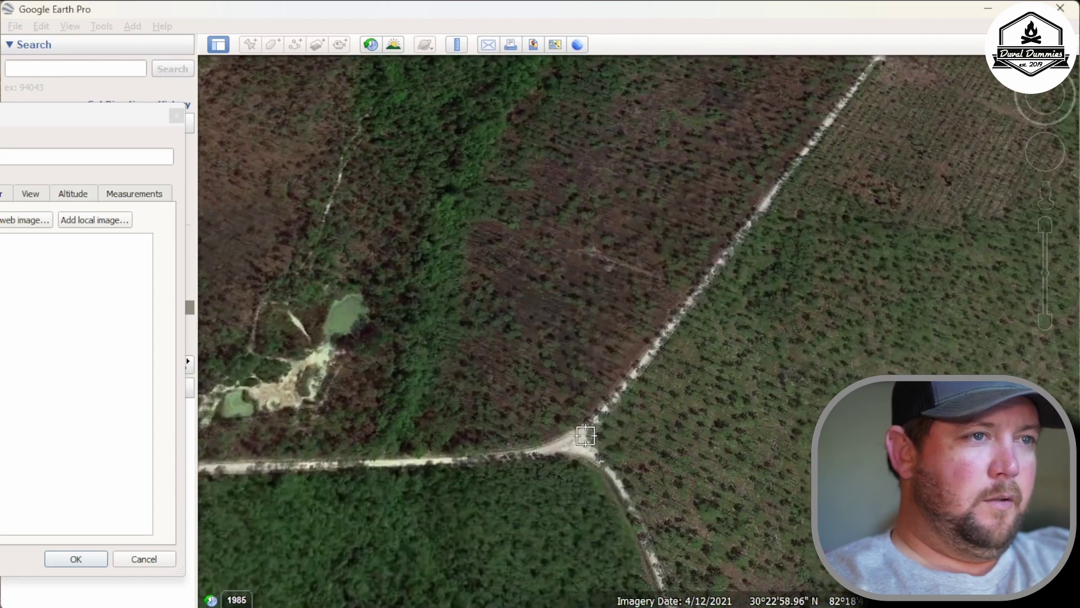
key("Left")
Step: Replace the straight segment west of the fork with points following the road's curve, ending at the 204 junction
left_click(422, 473)
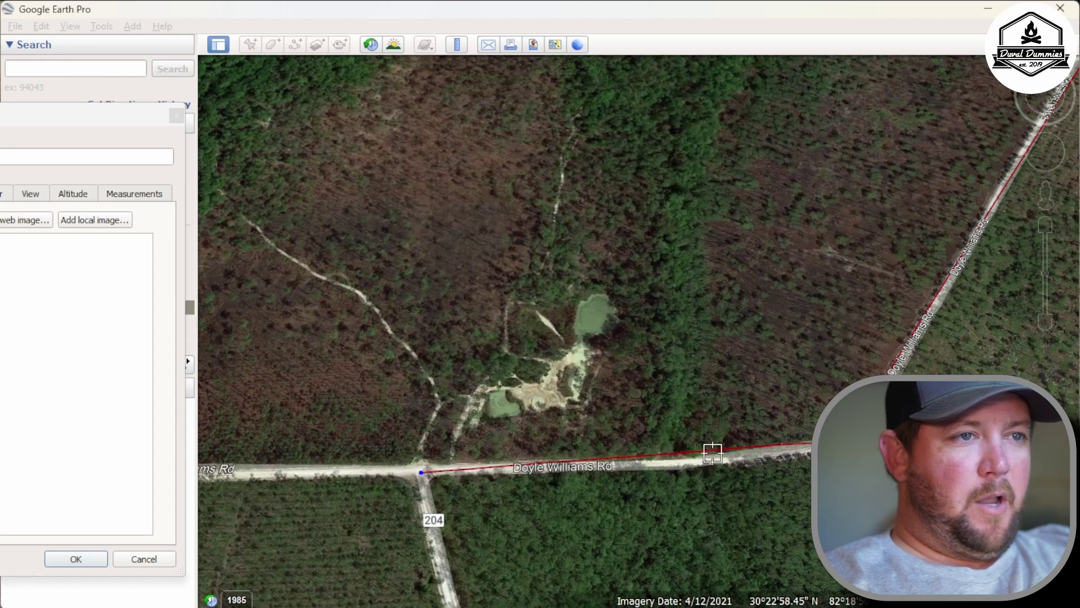
right_click(421, 473)
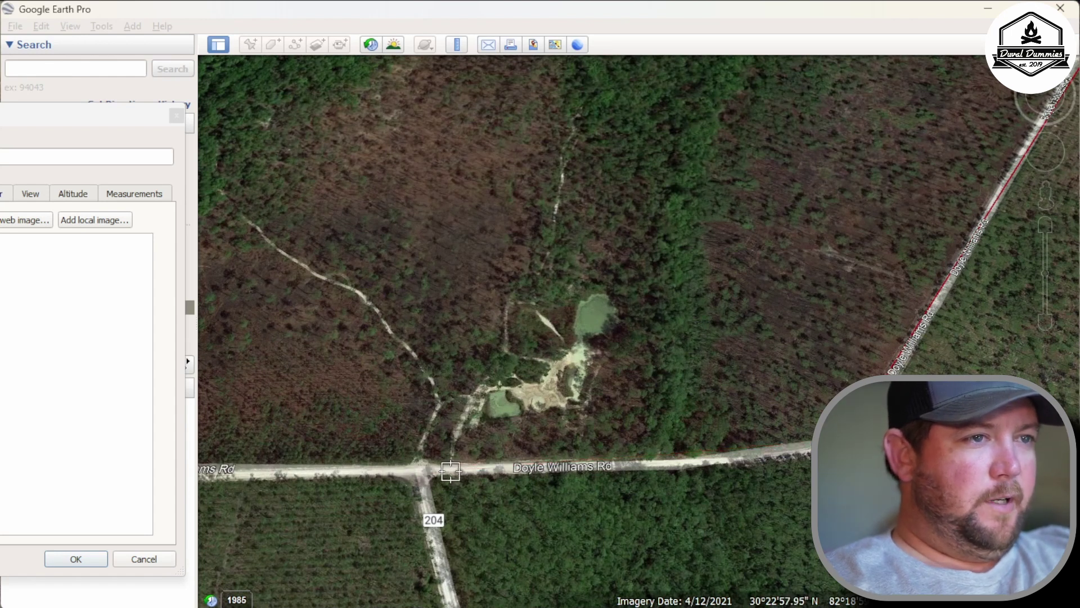
left_click_drag(709, 466, 586, 471)
left_click(421, 472)
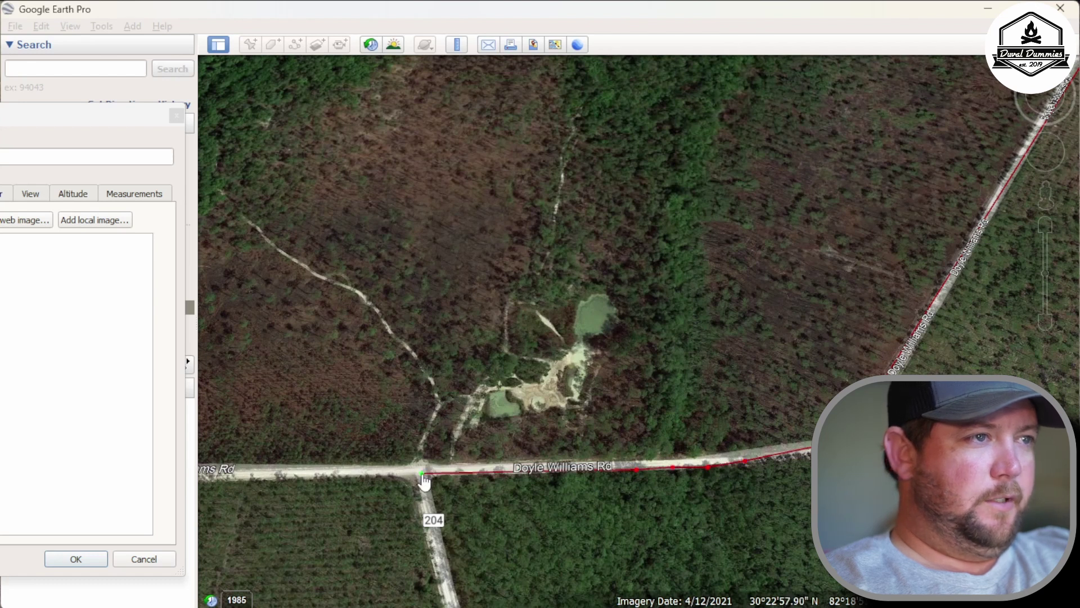
Step: Extend path 245 west along Doyle Williams Rd past East Tower to its junction with road 250
scroll(440, 479, "down", 3)
key("Left")
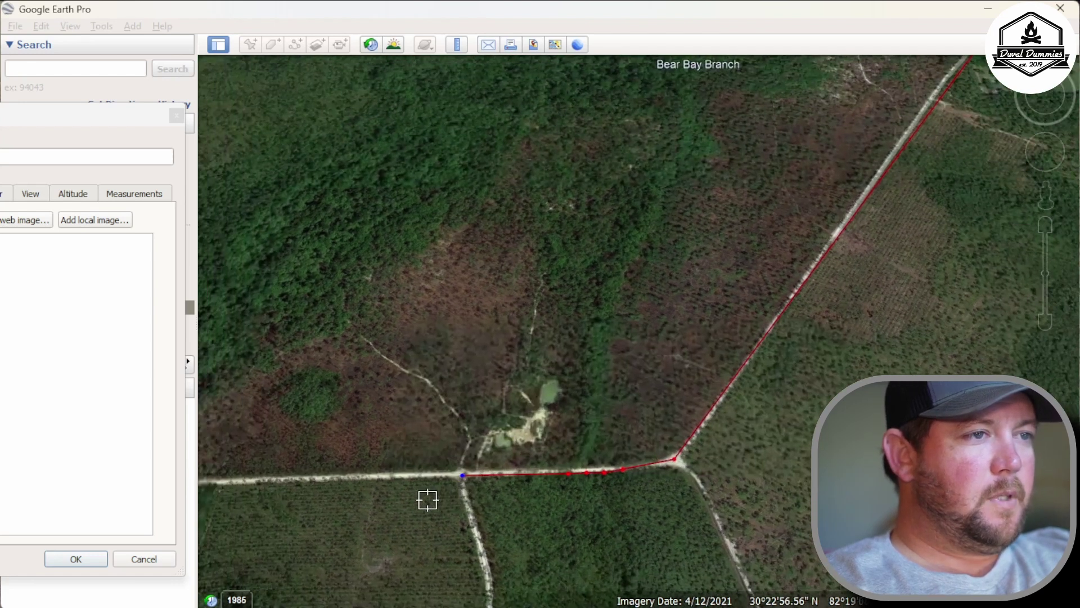
key("Left")
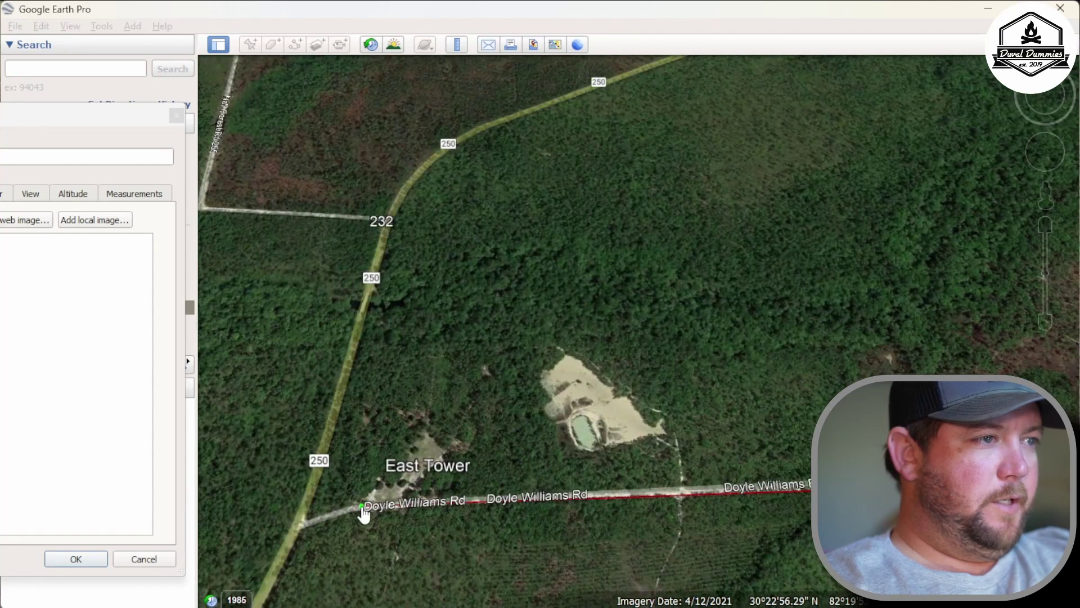
left_click(302, 527)
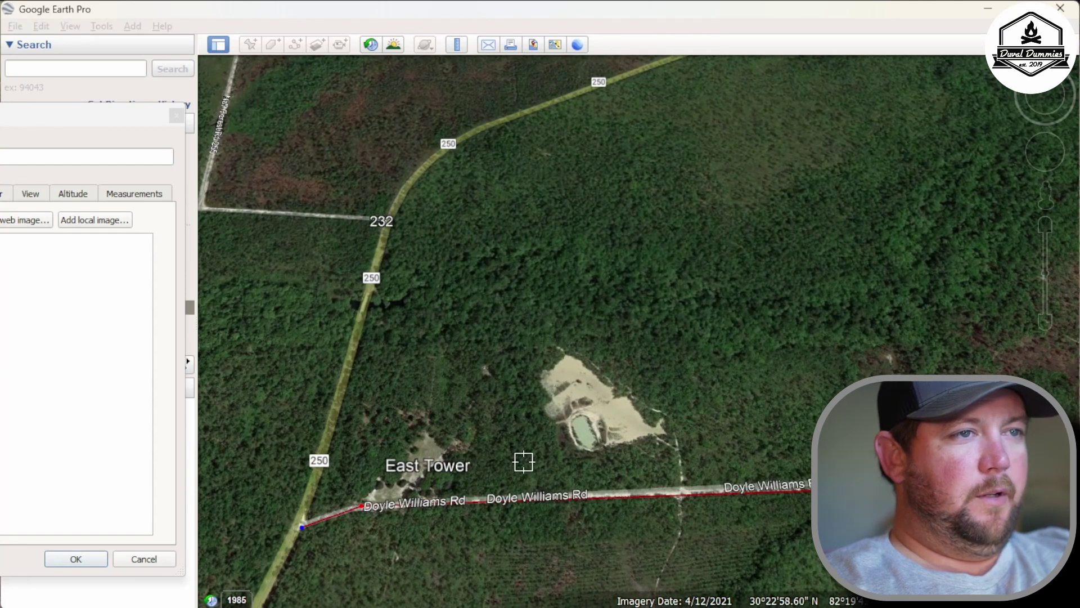
Step: Save the finished path 245 ending at the road 250 junction
left_click_drag(60, 125, 356, 101)
left_click(362, 535)
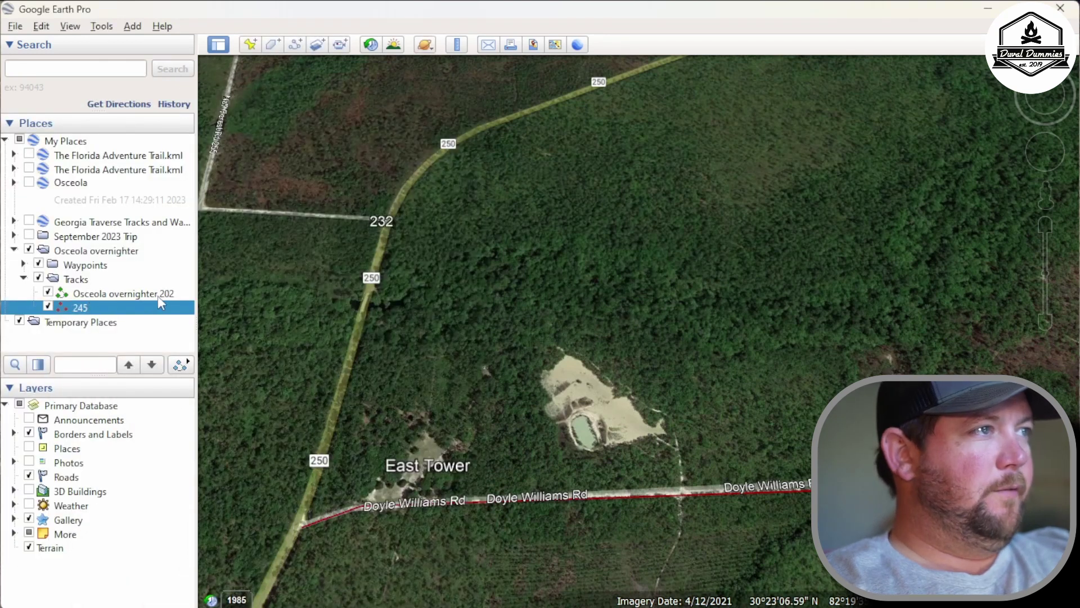
Step: Create a new path named "the rest" with a blue line color, keeping the East Tower and 232 area in view
left_click_drag(360, 321, 545, 386)
scroll(554, 386, "down", 3)
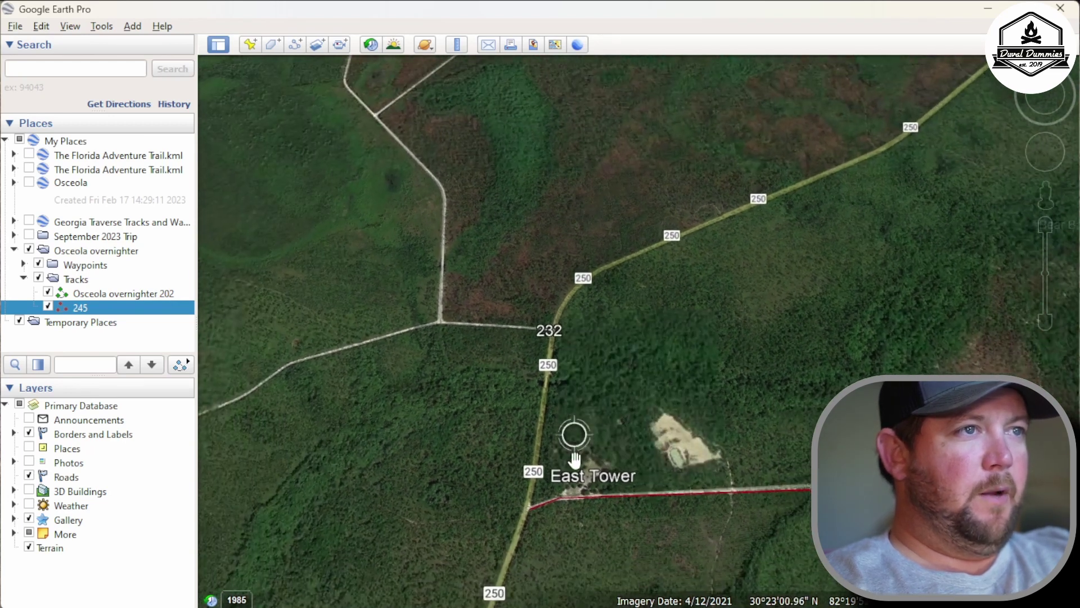
left_click_drag(273, 477, 318, 297)
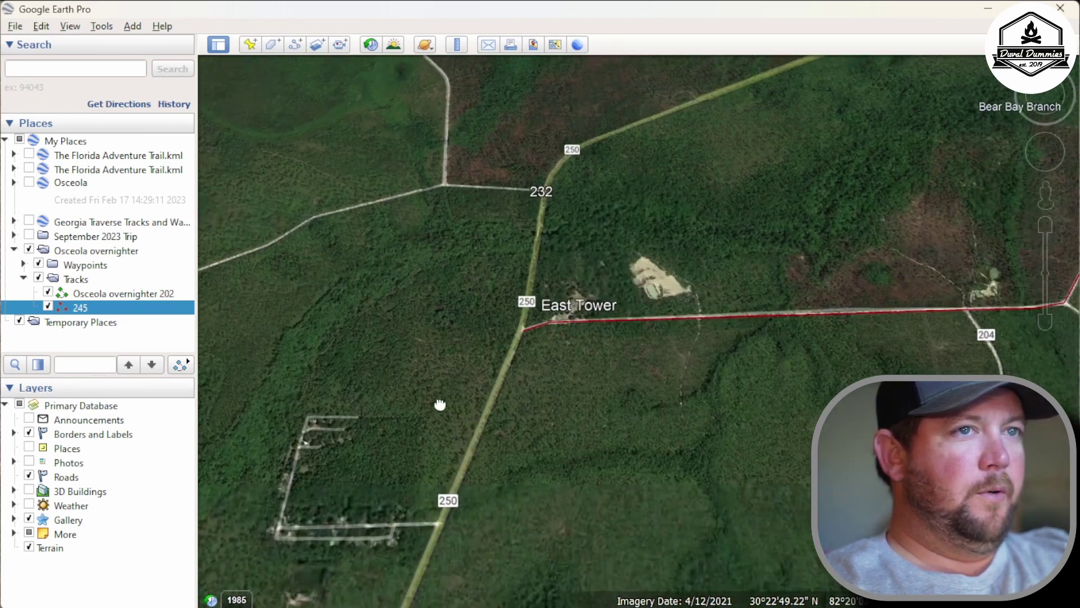
left_click_drag(439, 405, 482, 580)
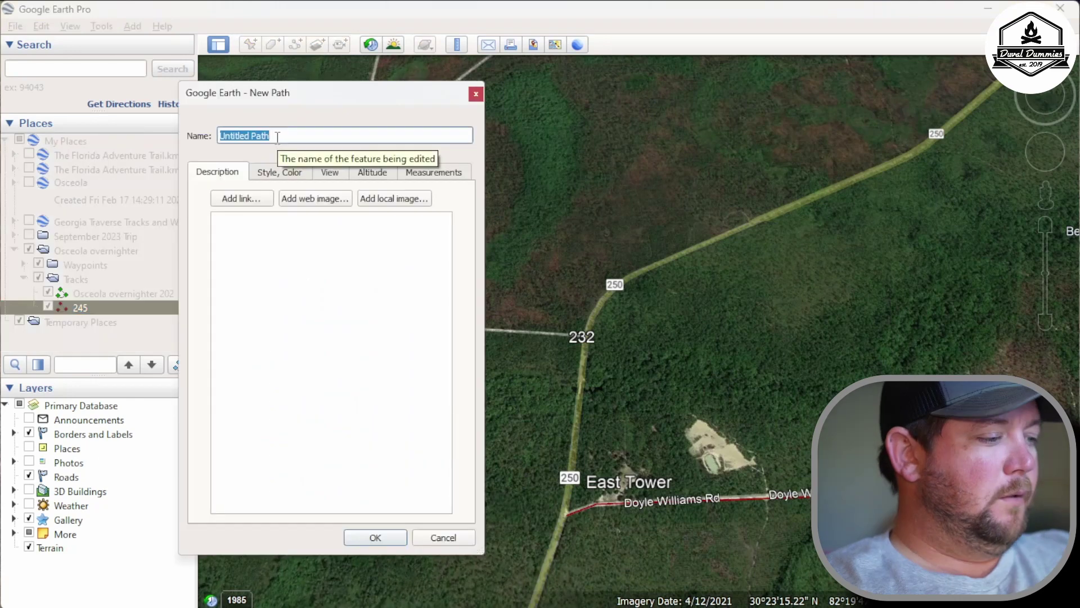
type("the rest")
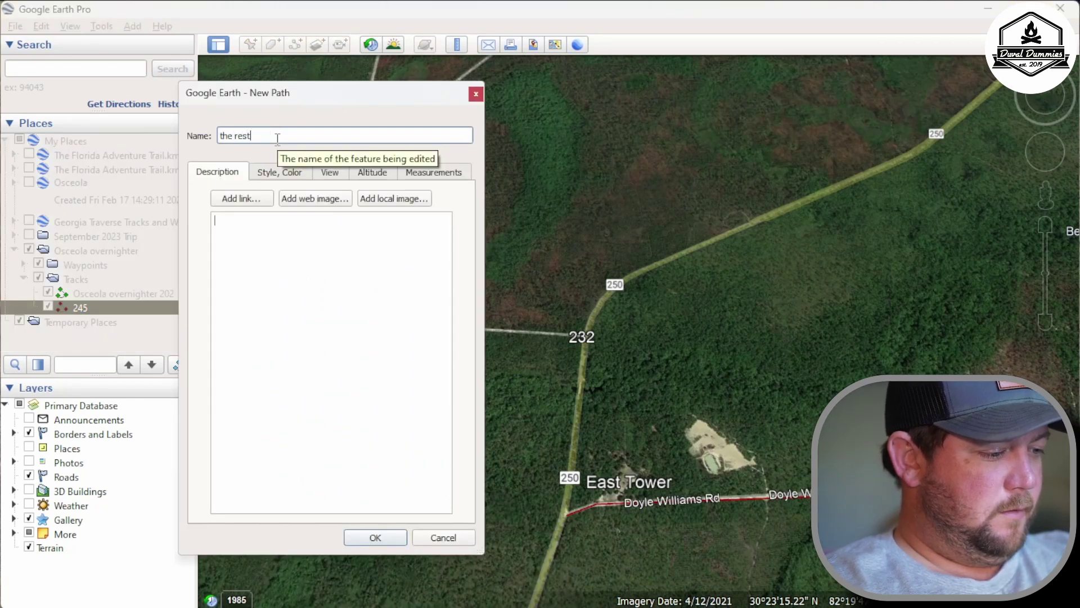
left_click(280, 172)
left_click(259, 226)
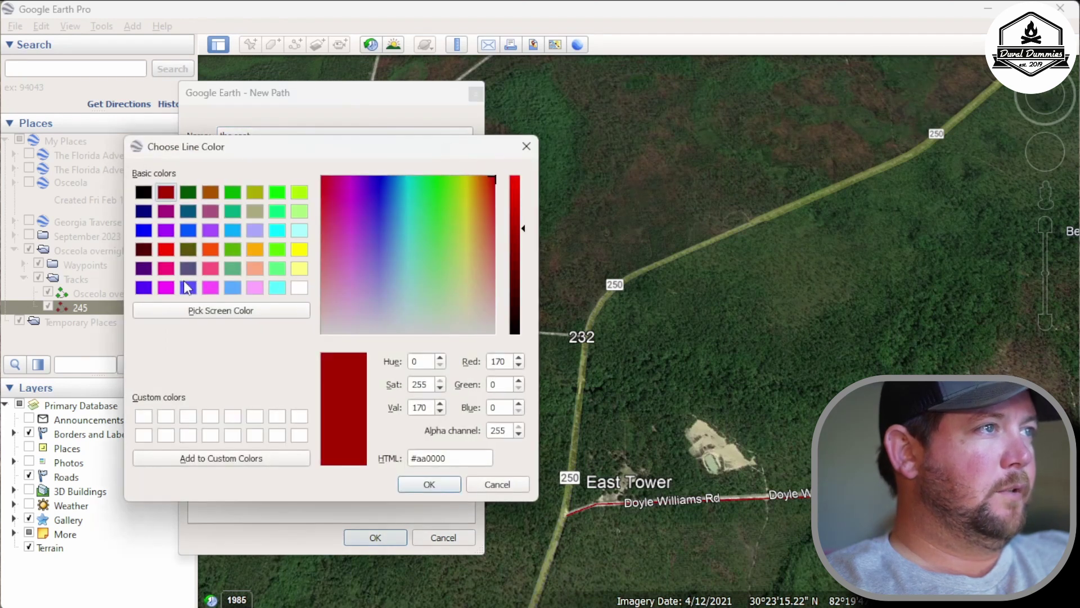
left_click(143, 230)
left_click(429, 484)
left_click_drag(400, 100, 90, 120)
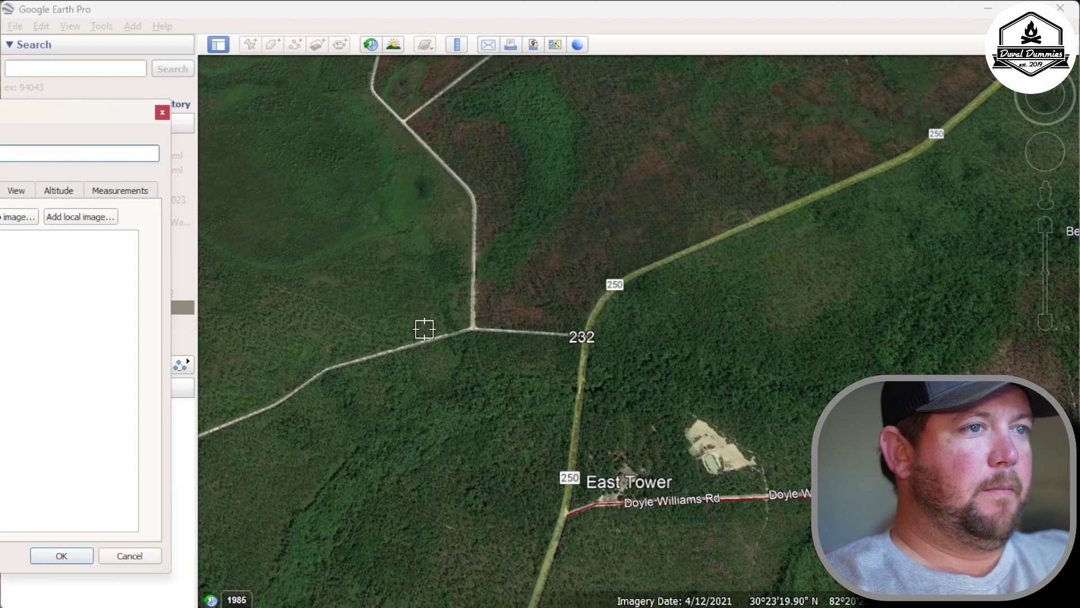
Step: Trace the path from the end of track 245 north along road 250, then west and southwest along road 232
left_click(566, 515)
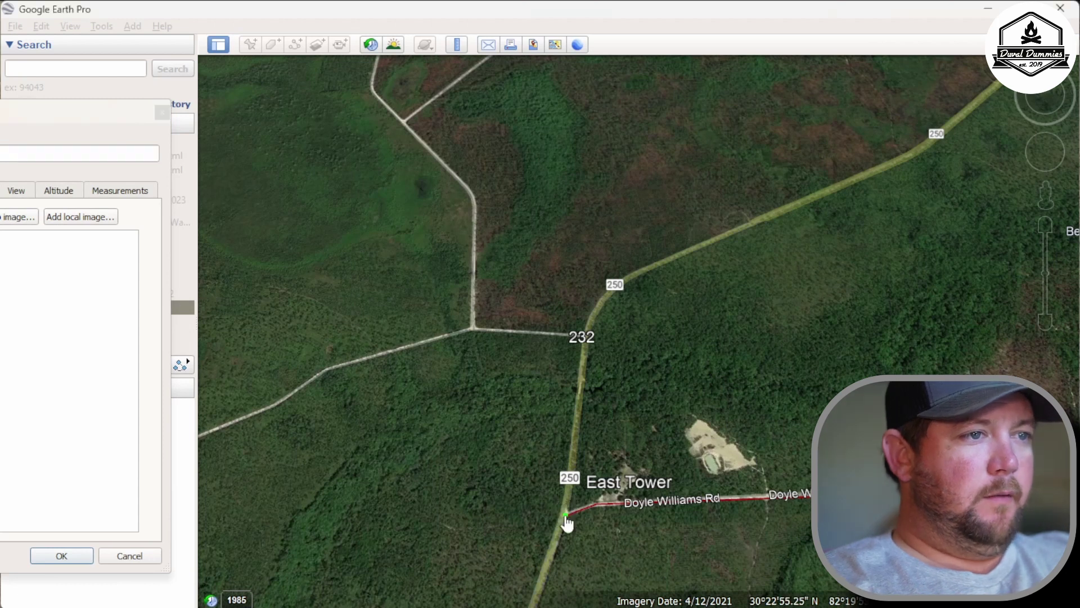
left_click(585, 333)
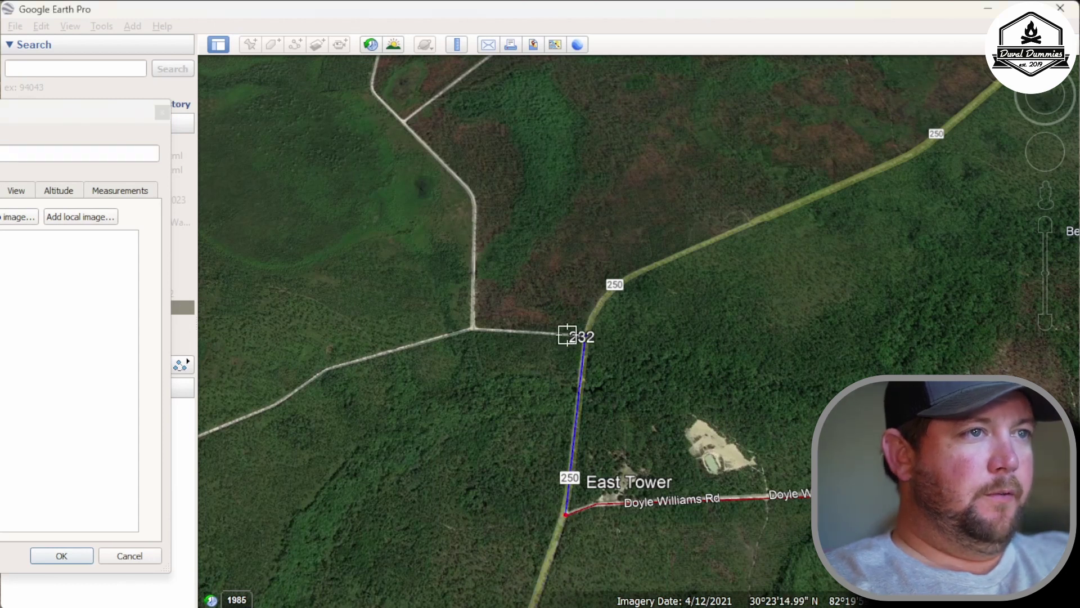
left_click(479, 328)
left_click(329, 371)
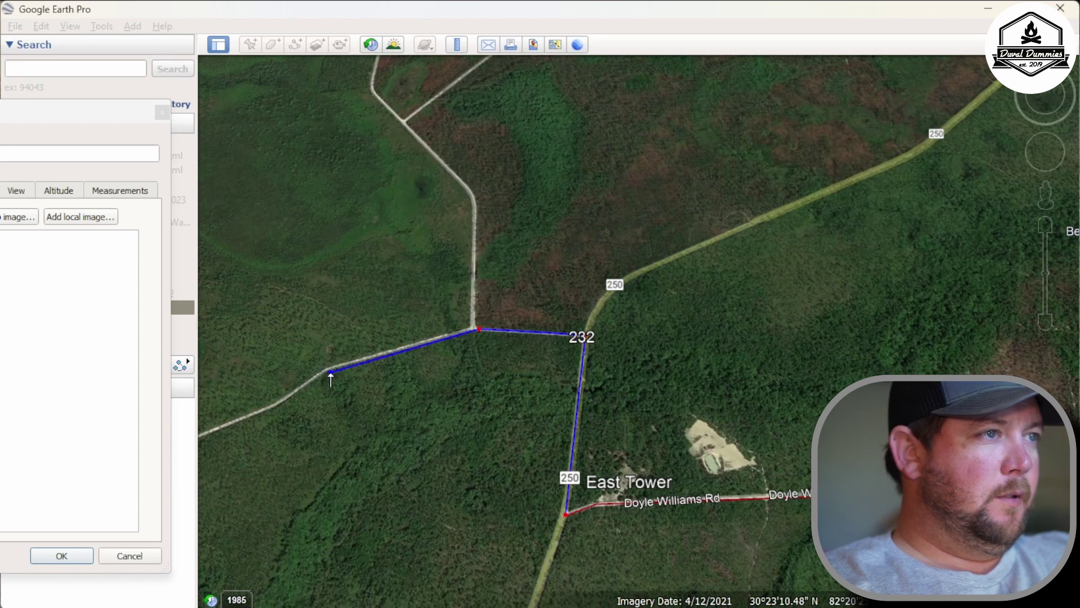
left_click(214, 433)
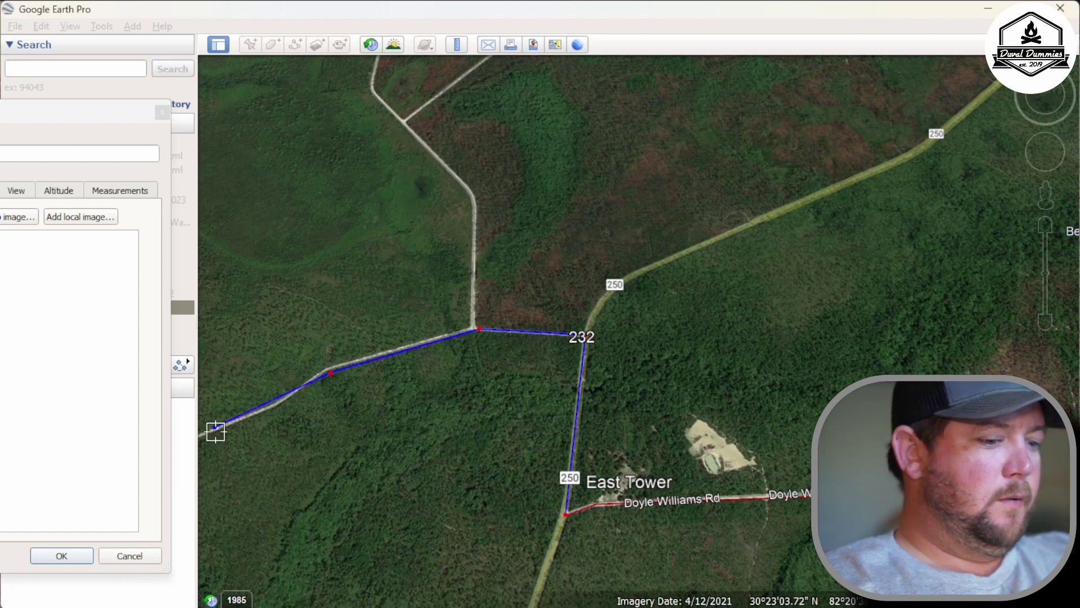
Step: Extend the path west along Nat'l Forest Rd 232 through its low bend to the next curve
key("Left")
key("Down")
key("Down")
left_click(920, 288)
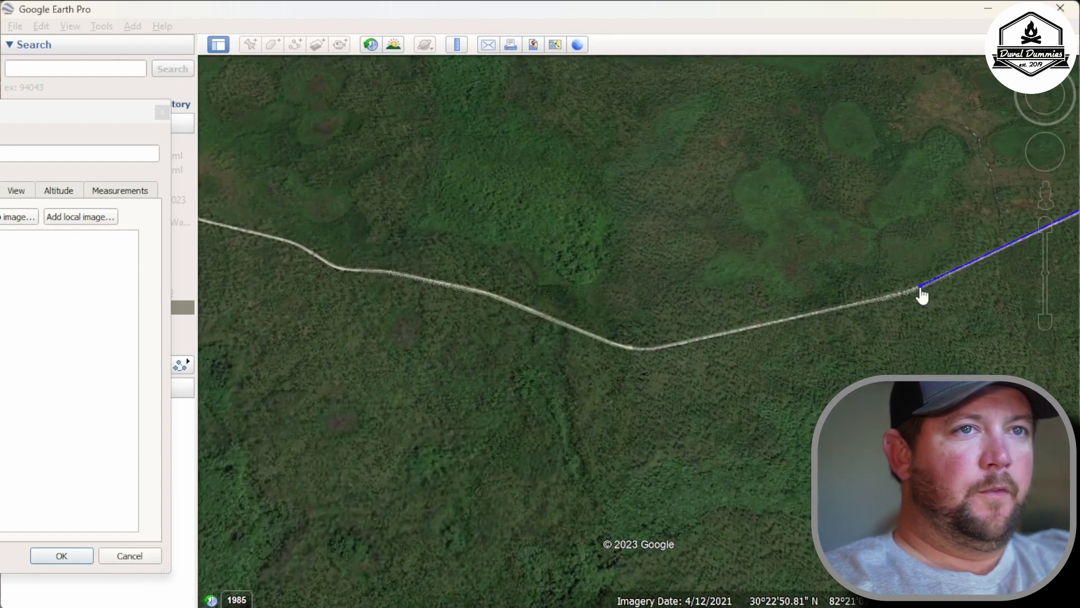
left_click(640, 349)
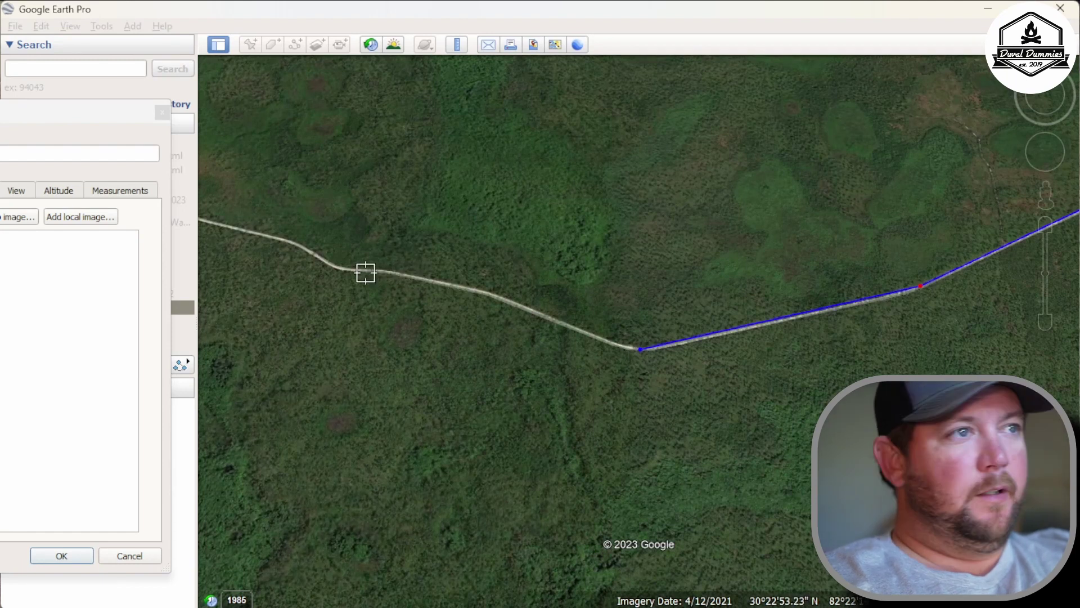
left_click(345, 274)
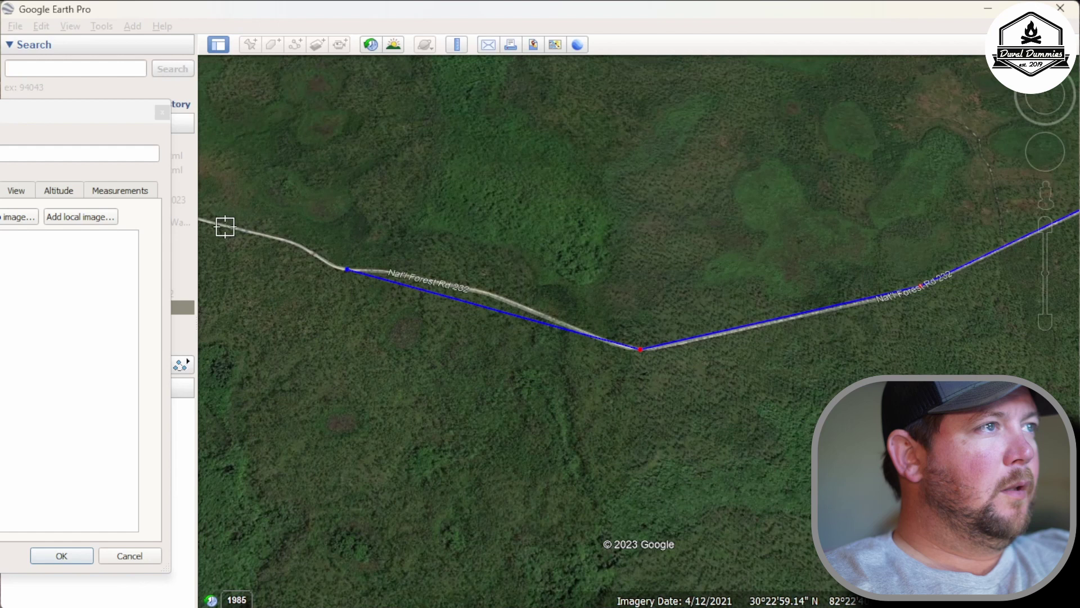
Step: Extend the path northwest along Nat'l Forest Rd 232 with points at each bend, past the sharp S-curve
key("Left")
key("Left")
key("Down")
key("Up")
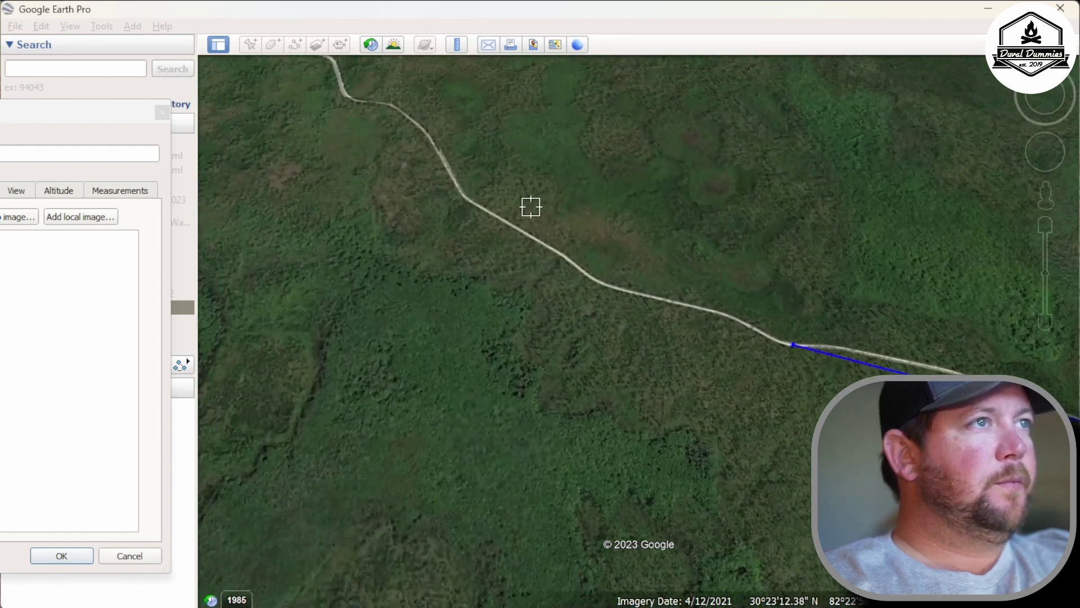
left_click(697, 363)
left_click(548, 269)
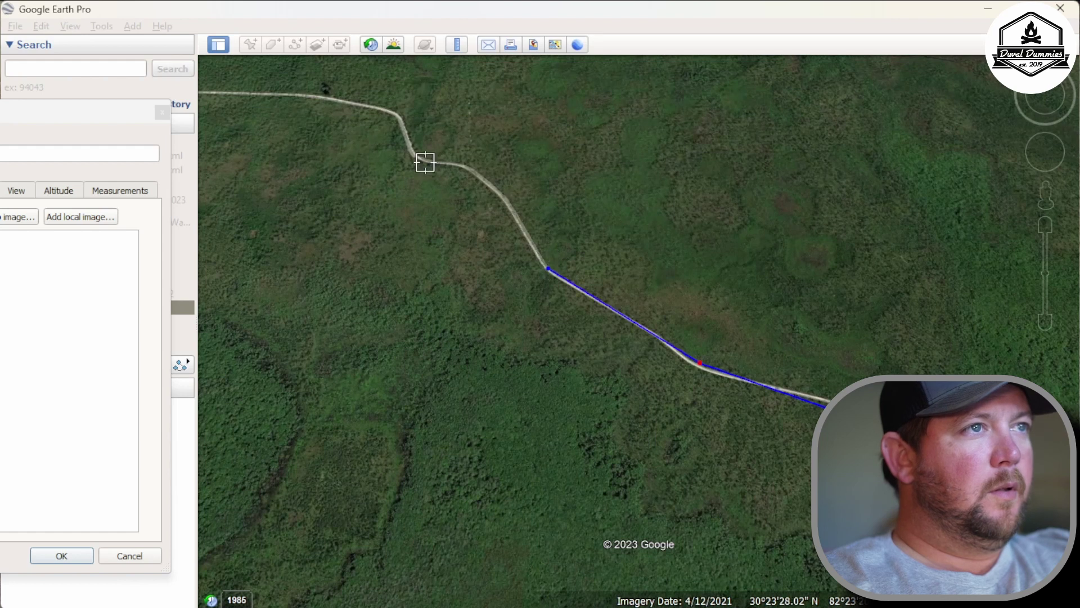
left_click(463, 166)
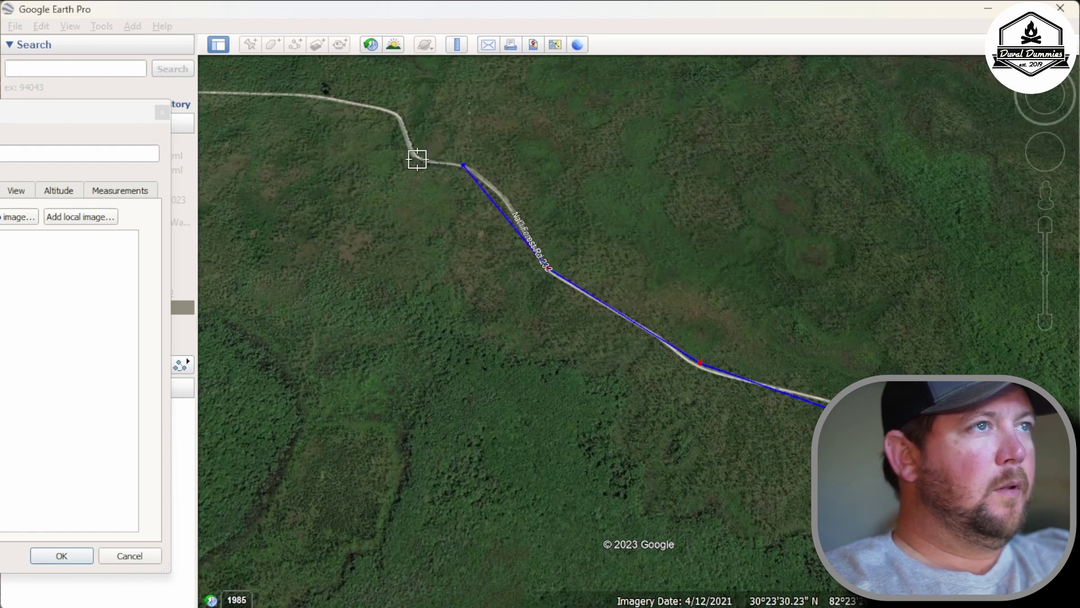
left_click(396, 111)
left_click(253, 91)
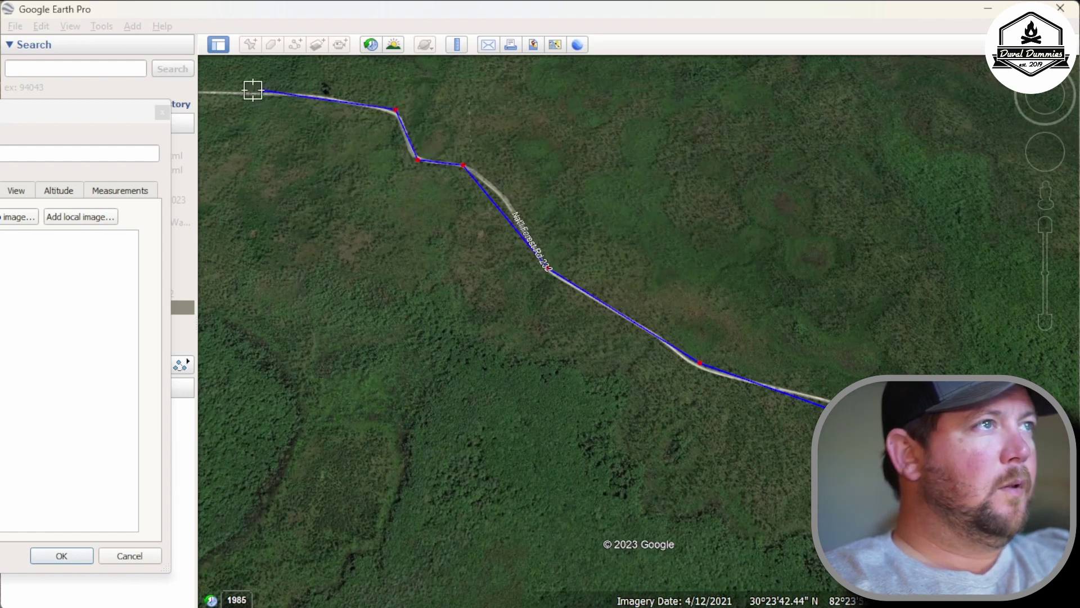
Step: Extend the path west along Nat'l Forest Rd 232 to the Buckhead junction
key("Left")
key("Up")
key("Left")
key("Up")
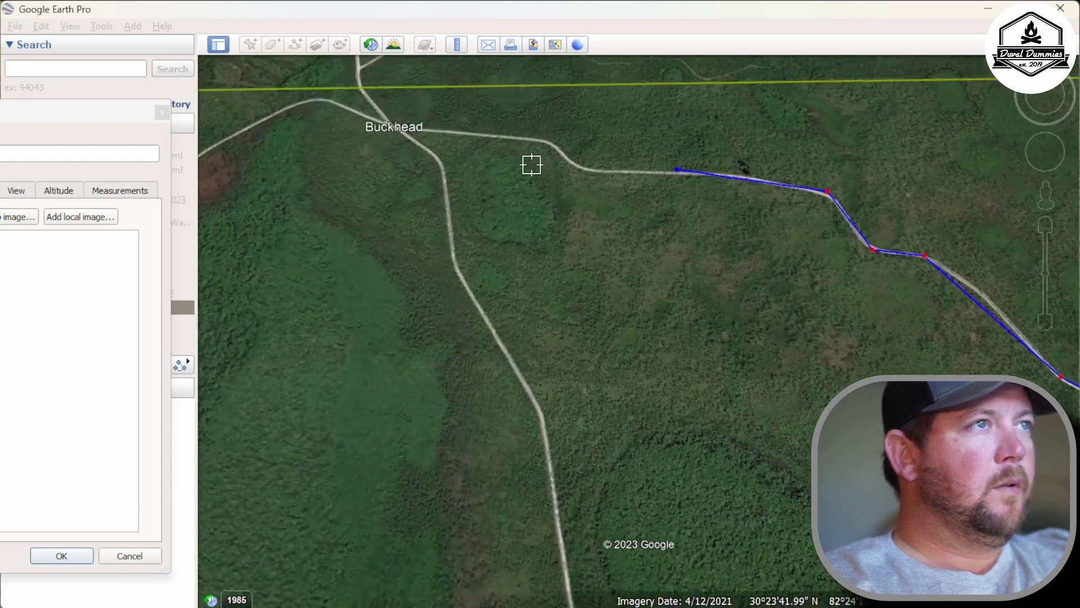
left_click(832, 357)
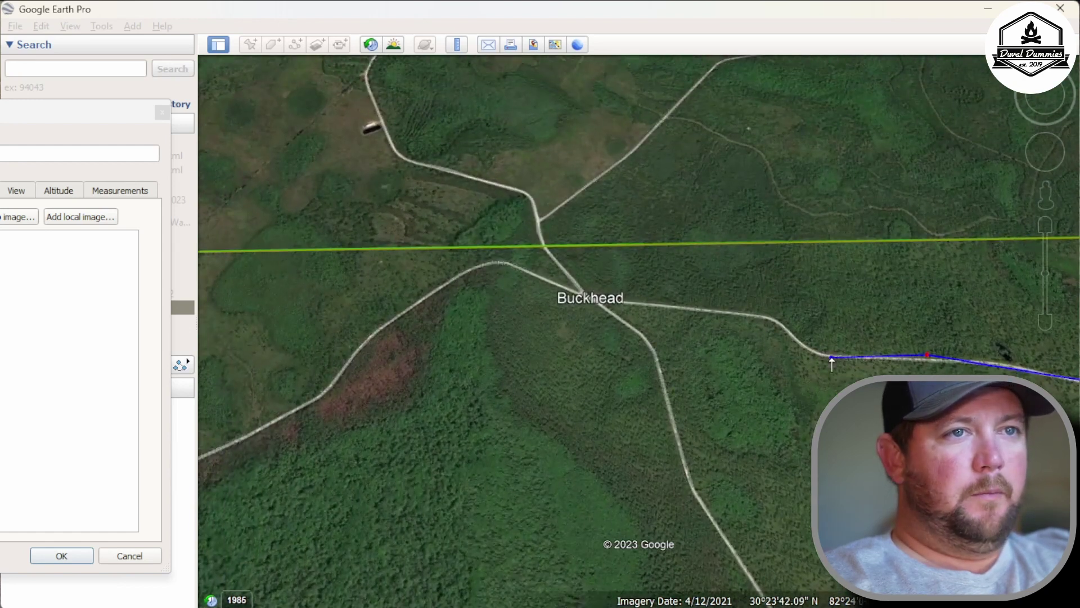
left_click(591, 296)
Step: Extend the path from Buckhead southwest along Nat'l Forest Rd 232, following the curves past the brown clearing
left_click(508, 264)
left_click(386, 322)
left_click(343, 374)
left_click(293, 409)
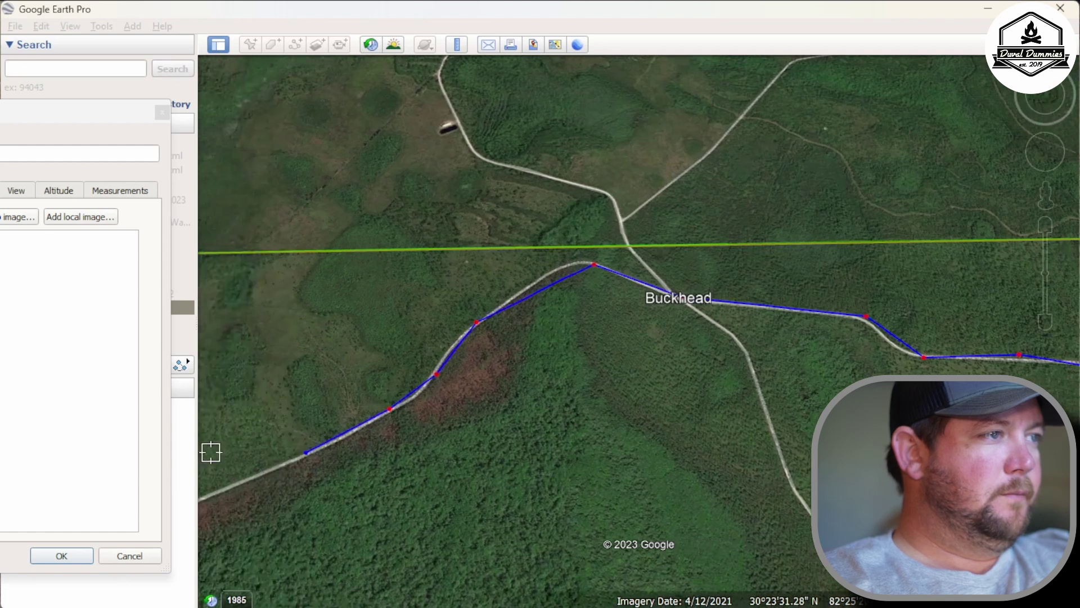
Step: Continue the path through the 212 junction to 212D, adding an out-and-back spur to Big Camp
left_click(615, 465)
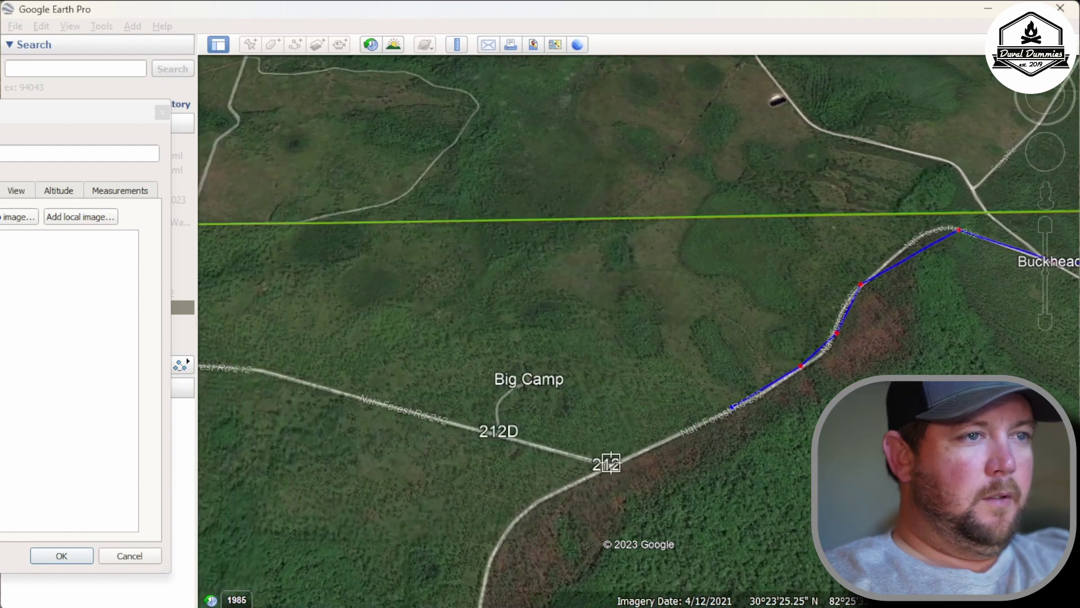
left_click(497, 433)
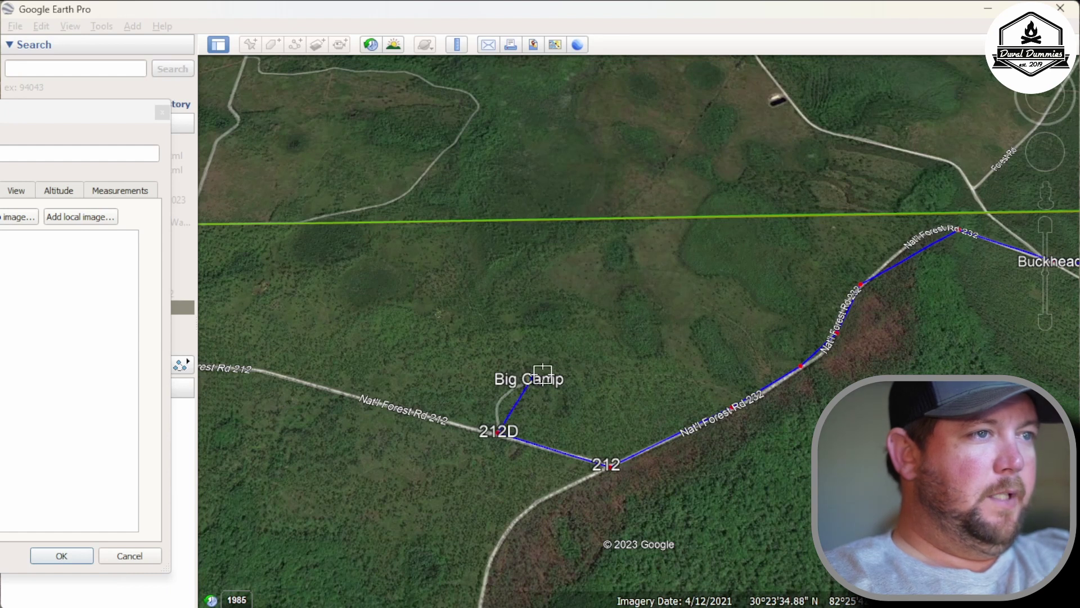
left_click(483, 432)
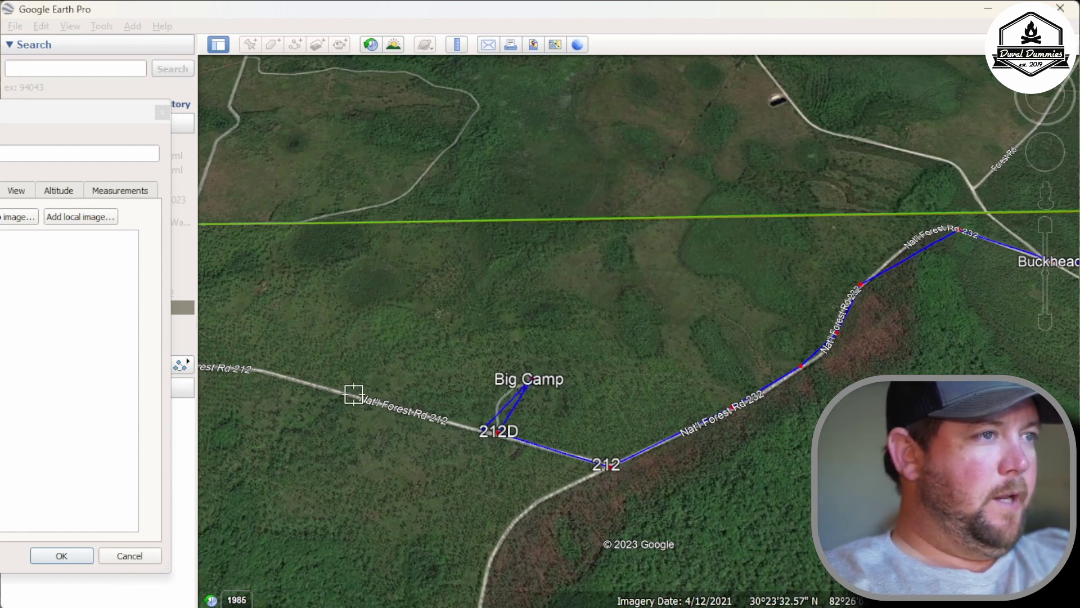
Step: Extend the path west along Nat'l Forest Rd 212 from 212D to the junction where the road turns south
key("Left")
key("Down")
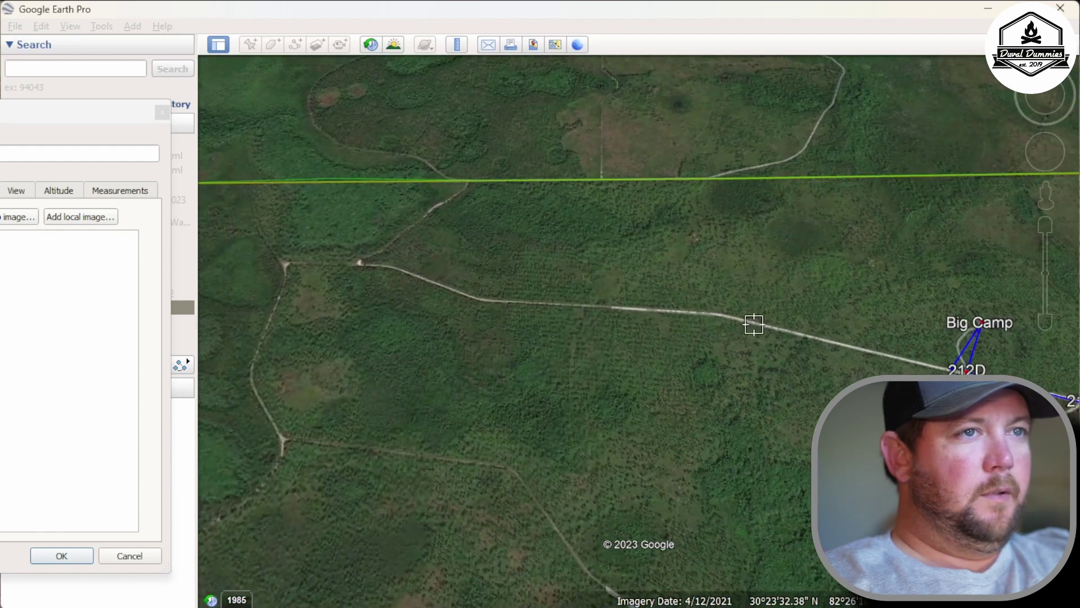
left_click(714, 313)
left_click(486, 300)
left_click(393, 266)
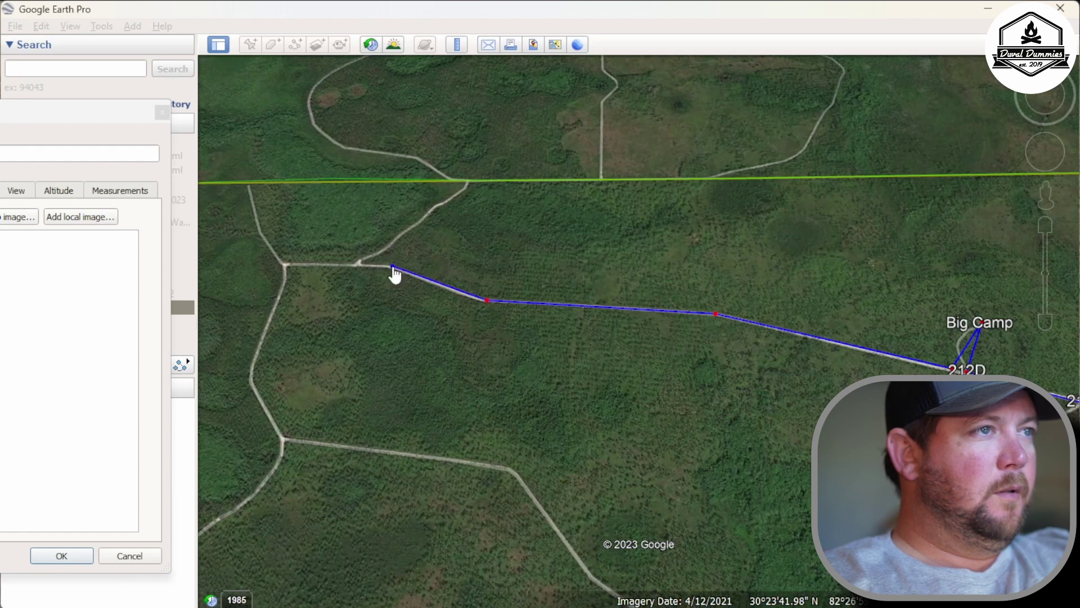
left_click(286, 263)
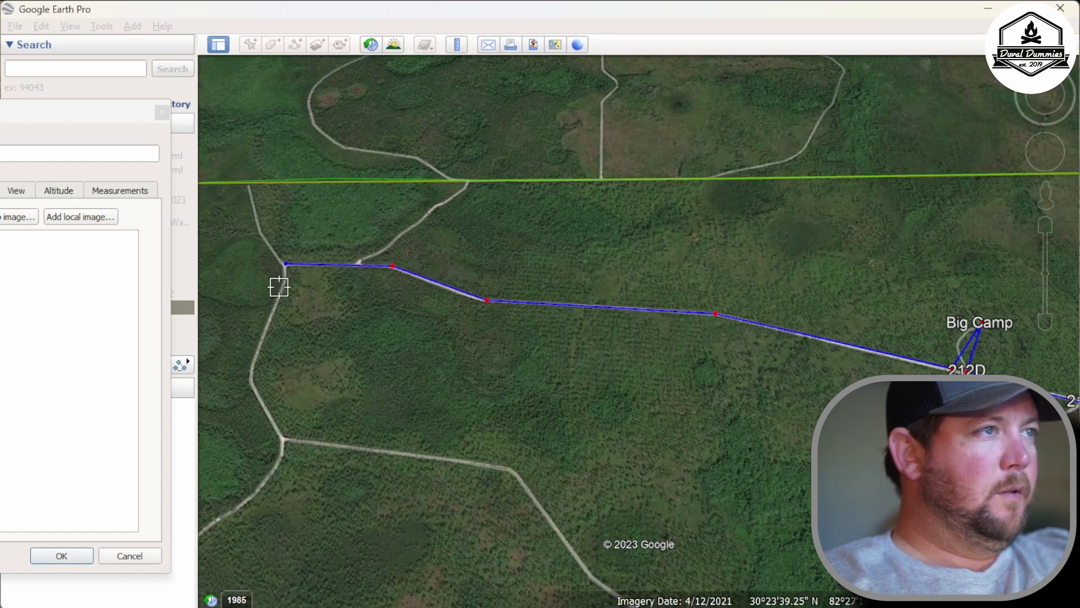
Step: Extend the path south along Shot In Arm Rd to the junction of roads 212 and 272
left_click(251, 372)
left_click(282, 438)
key("Left")
key("Down")
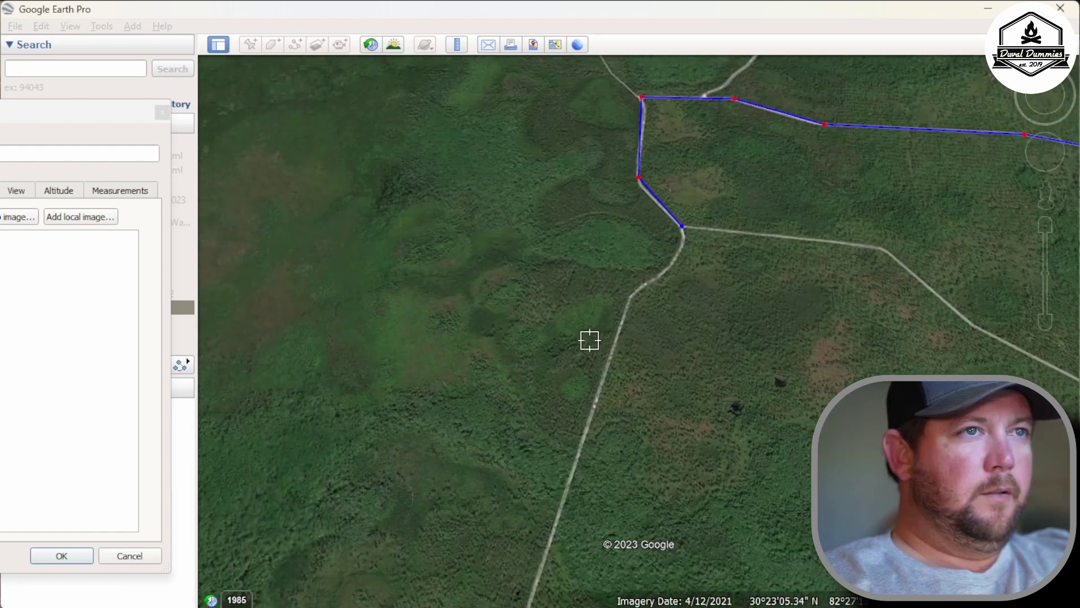
left_click(720, 281)
key("Left")
key("Down")
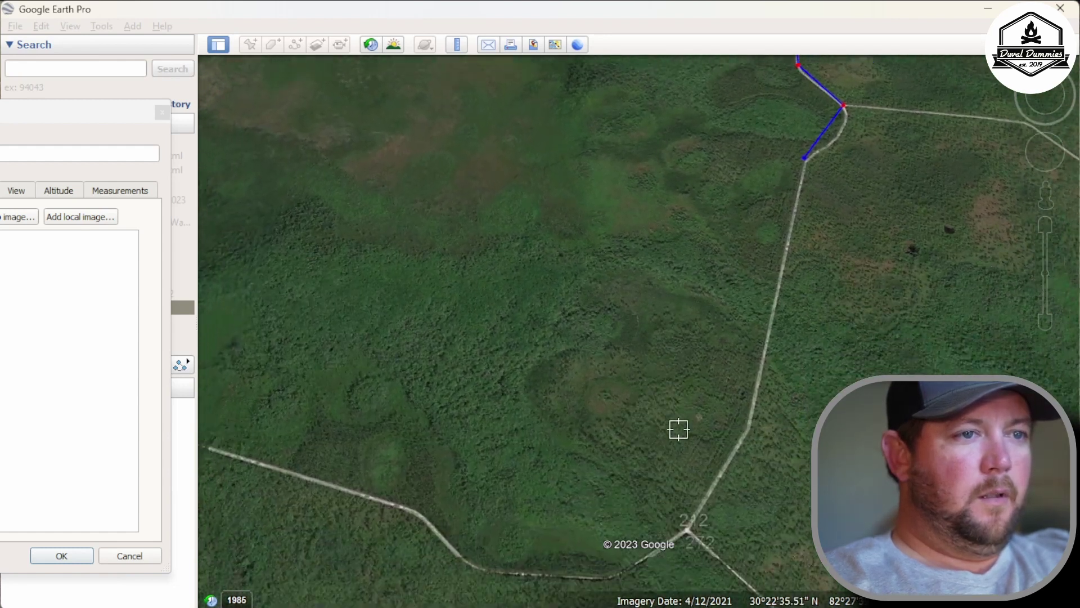
key("Down")
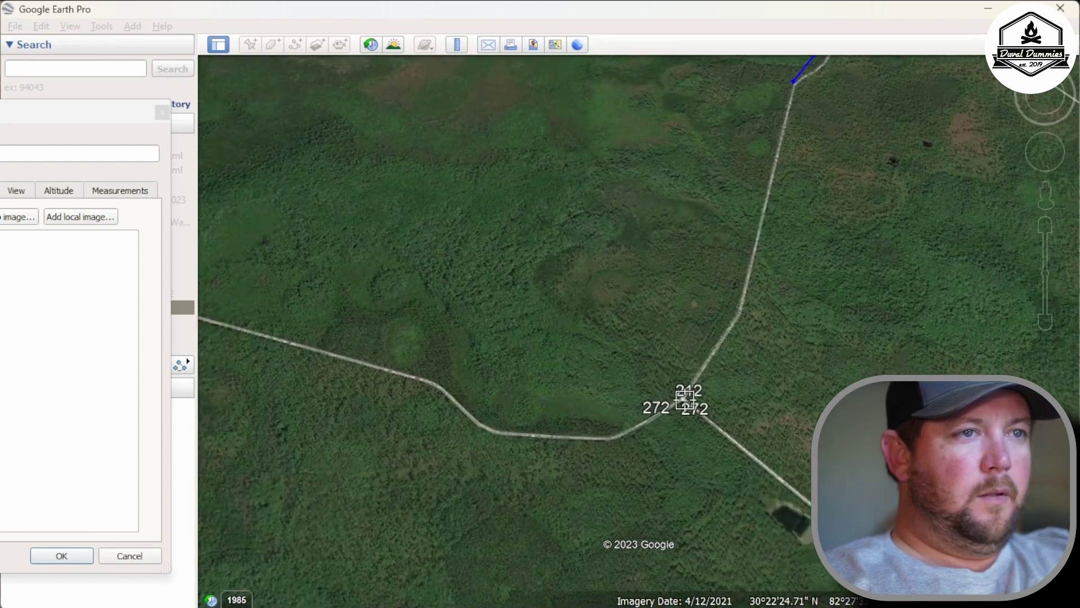
left_click(683, 397)
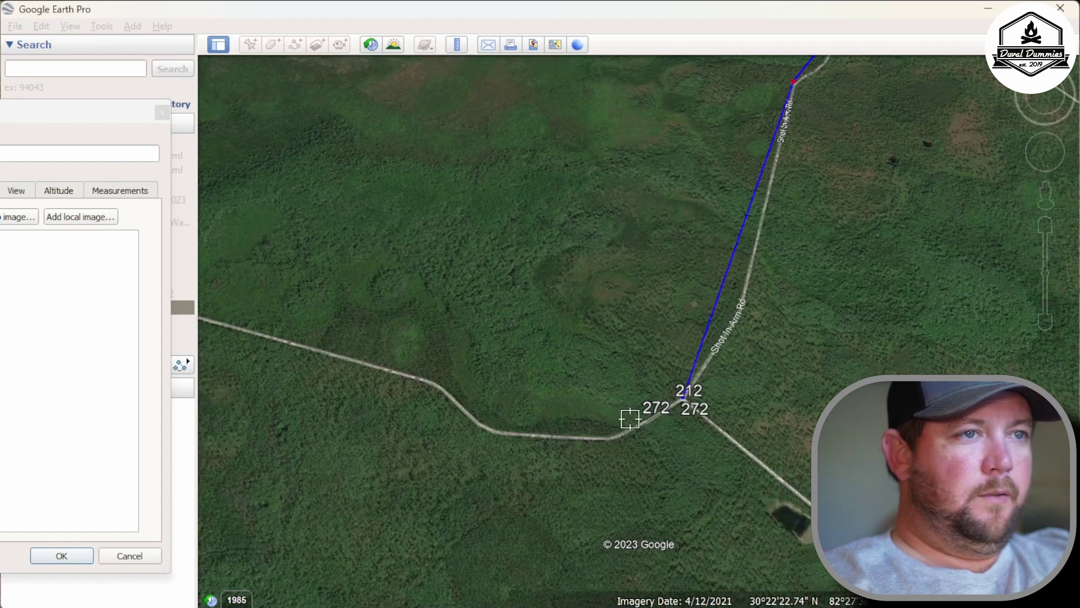
Step: Extend the path west from the 212/272 junction through the bends to the next fork, where a road branches south
left_click(488, 433)
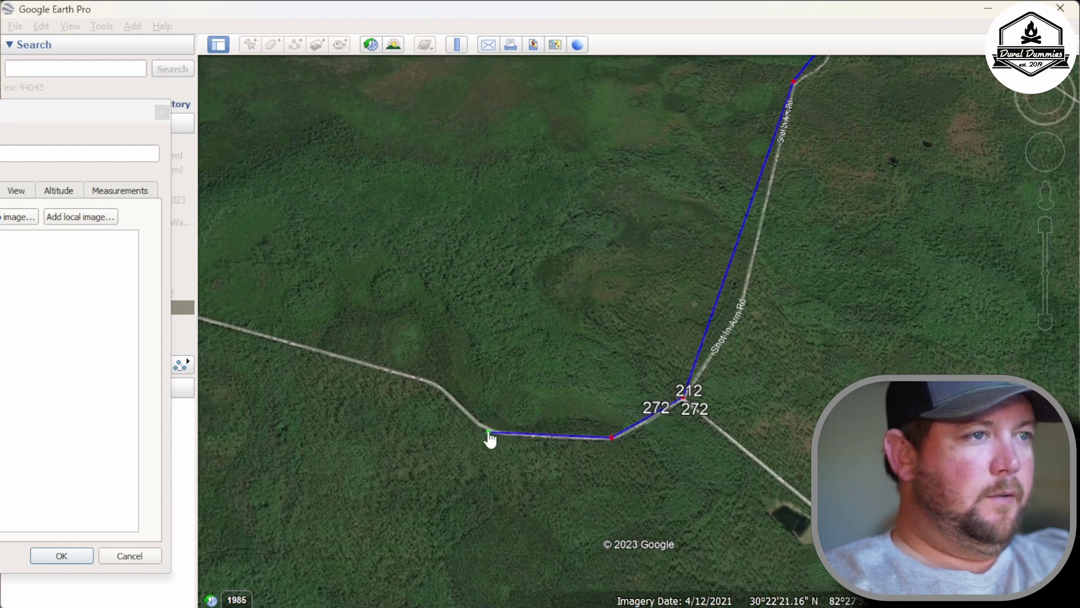
left_click(423, 389)
key("Left")
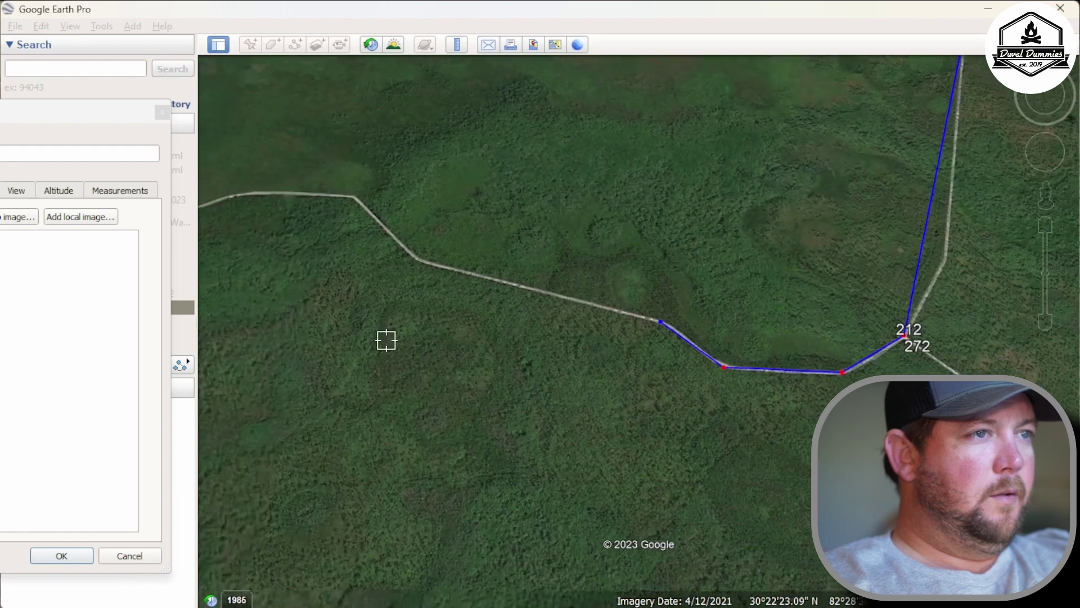
key("Left")
key("Up")
left_click(754, 348)
left_click(665, 275)
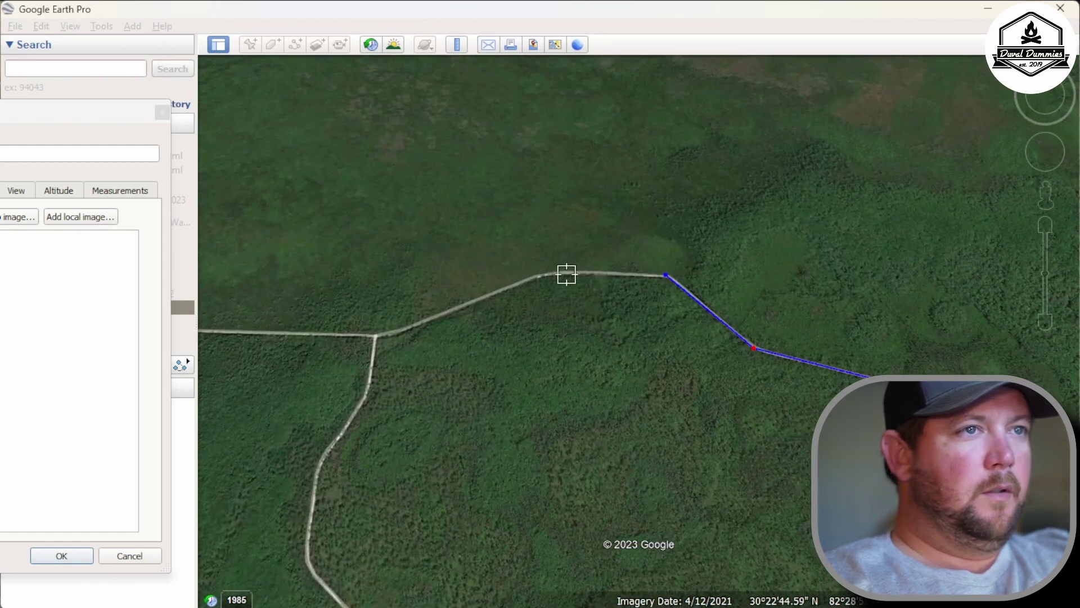
left_click(553, 275)
left_click(377, 336)
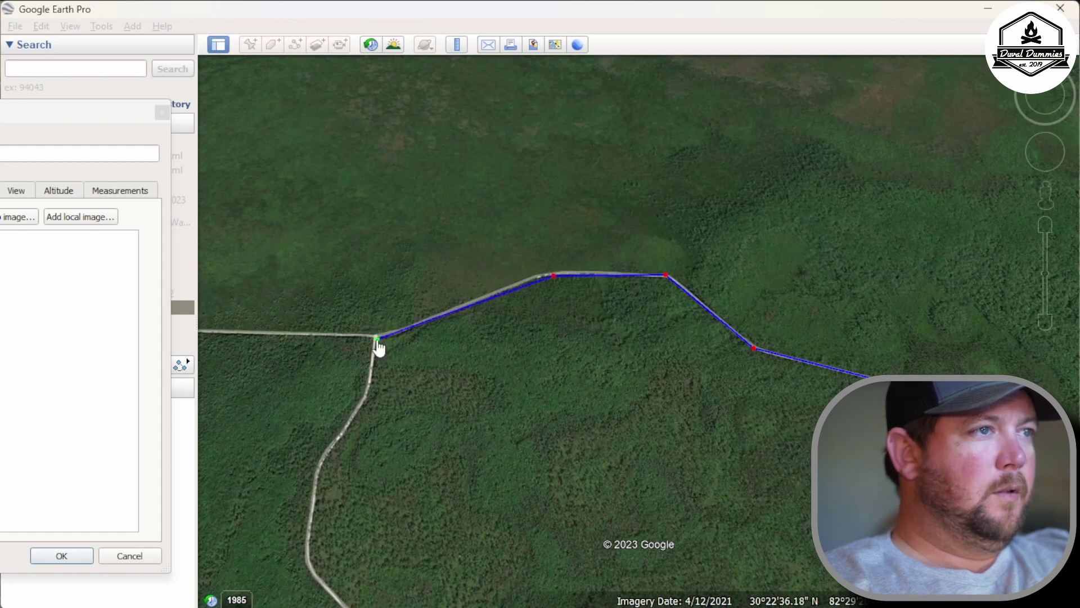
Step: Extend the path west along NFR 272 through its bends to the 272 waypoint junction just east of Sandhill Camp
key("Left")
key("Left")
key("Up")
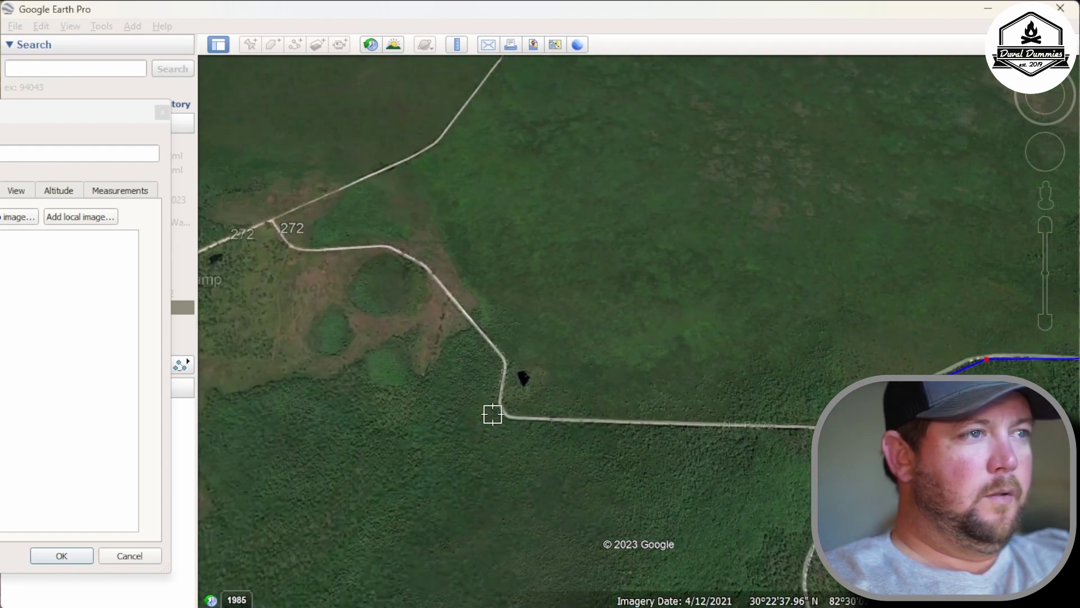
left_click(506, 415)
left_click(503, 356)
left_click(467, 317)
left_click(415, 262)
left_click(387, 249)
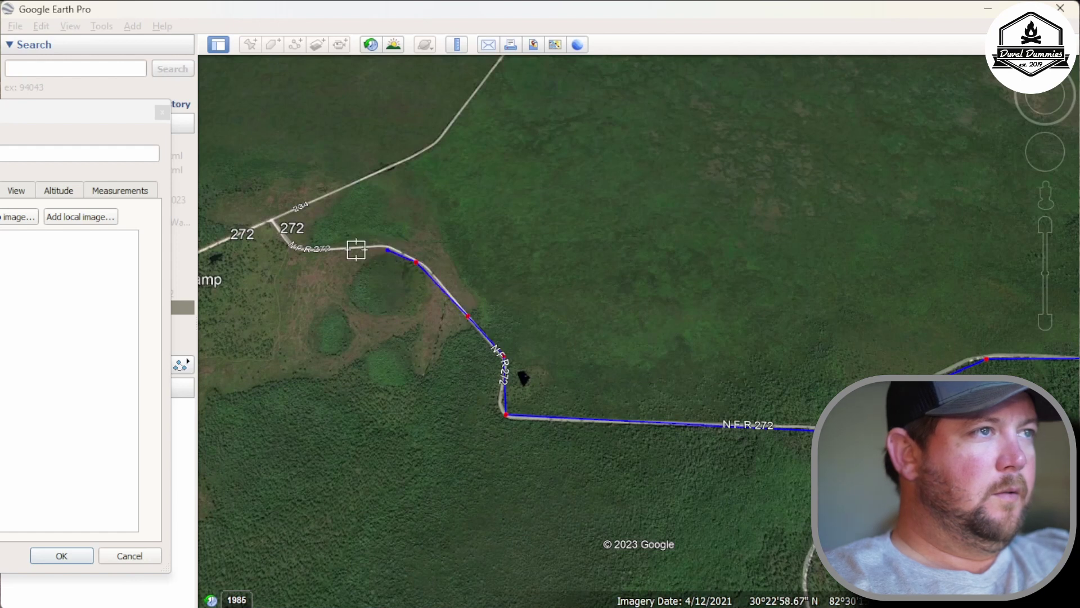
left_click(262, 217)
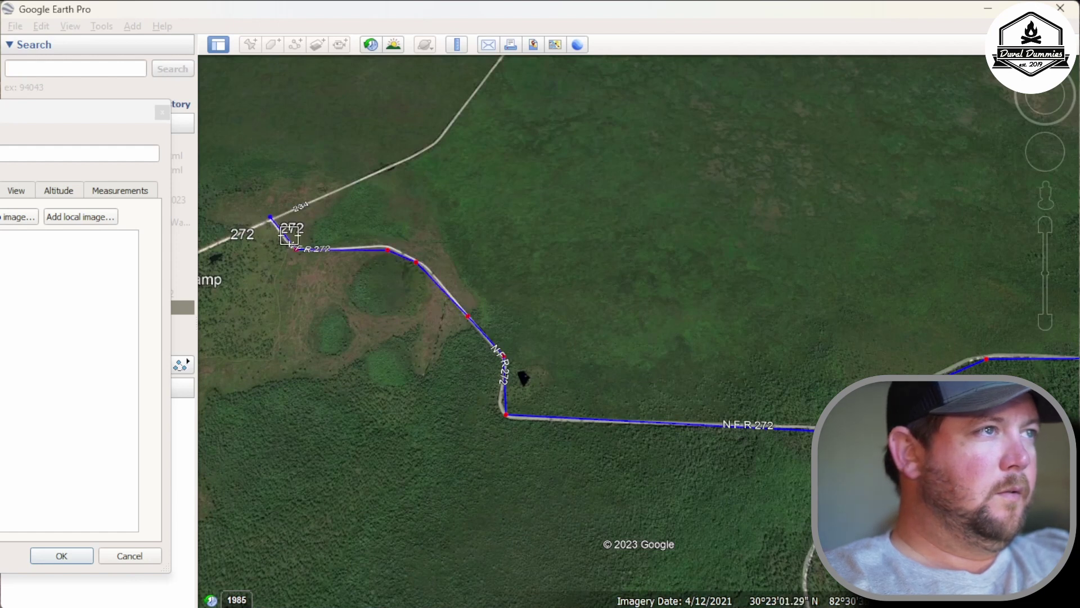
Step: Continue the path southwest along the road, end it with a short spur into Sandhill Camp, and save the path
key("Left")
left_click(344, 273)
left_click(361, 299)
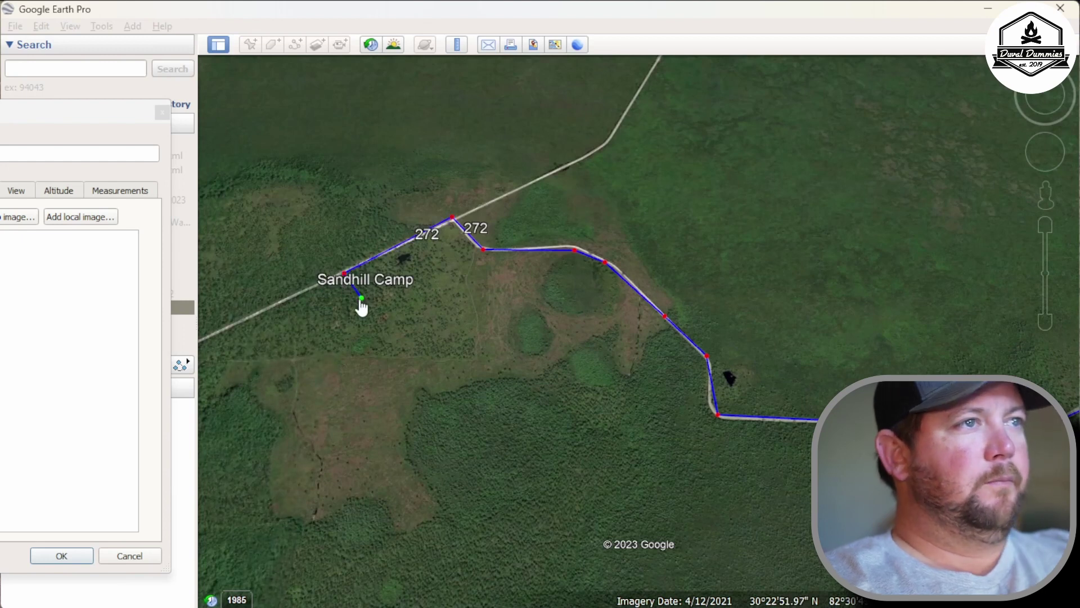
scroll(651, 441, "down", 5)
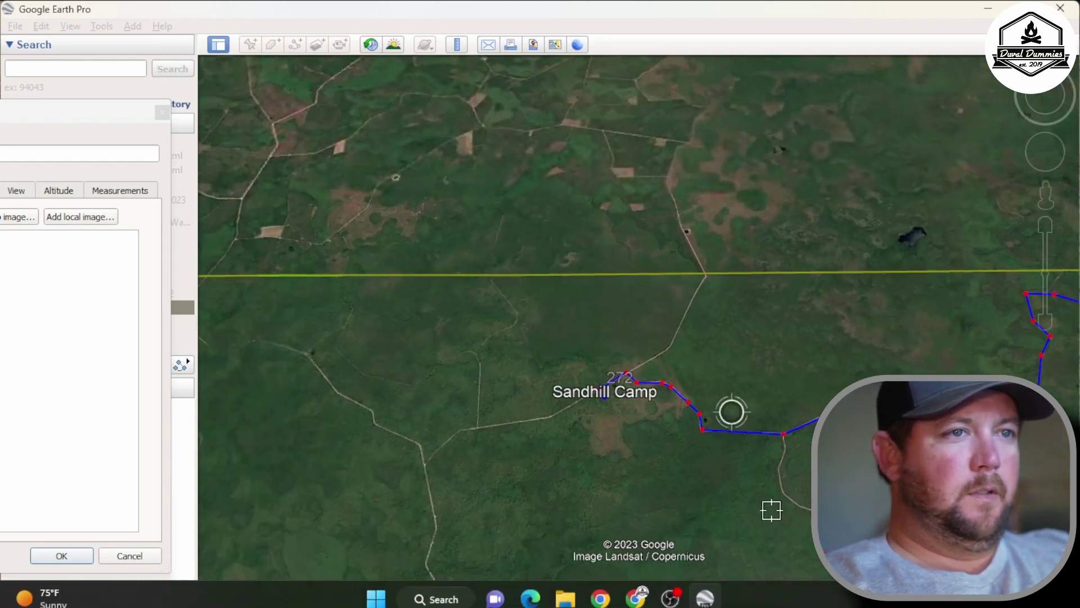
left_click(70, 554)
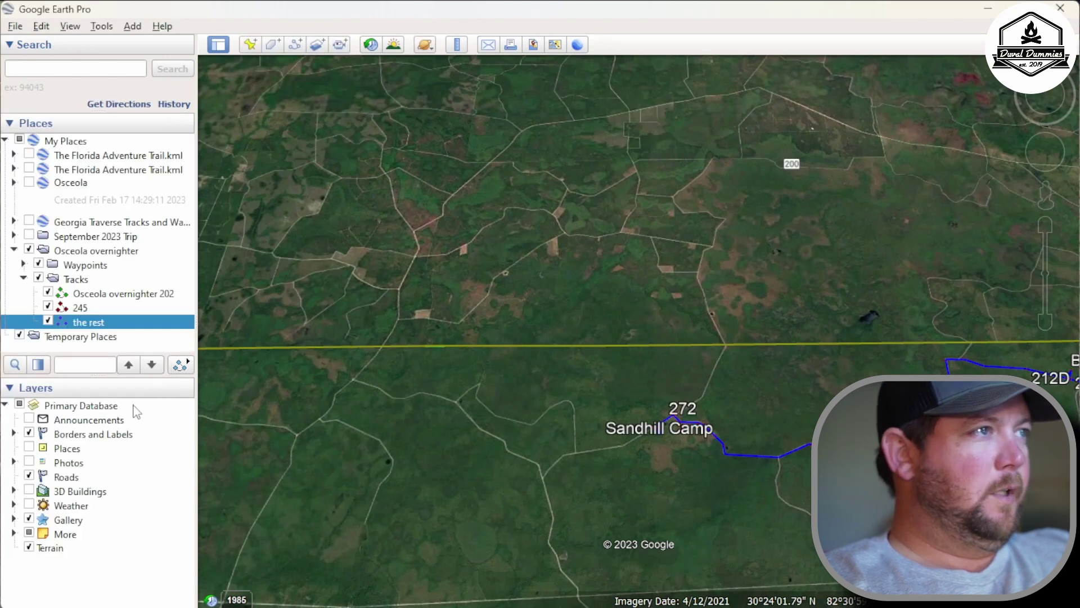
Step: Review the complete route of green, red and blue tracks between Sandhill Camp and the 202 waypoint
left_click_drag(808, 547, 364, 526)
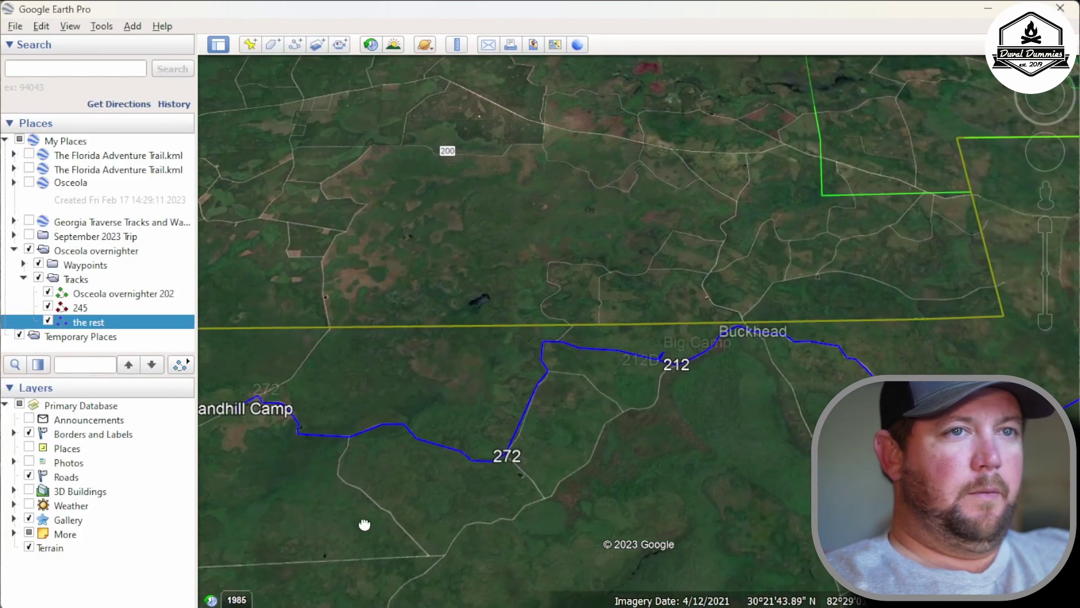
left_click_drag(799, 460, 302, 460)
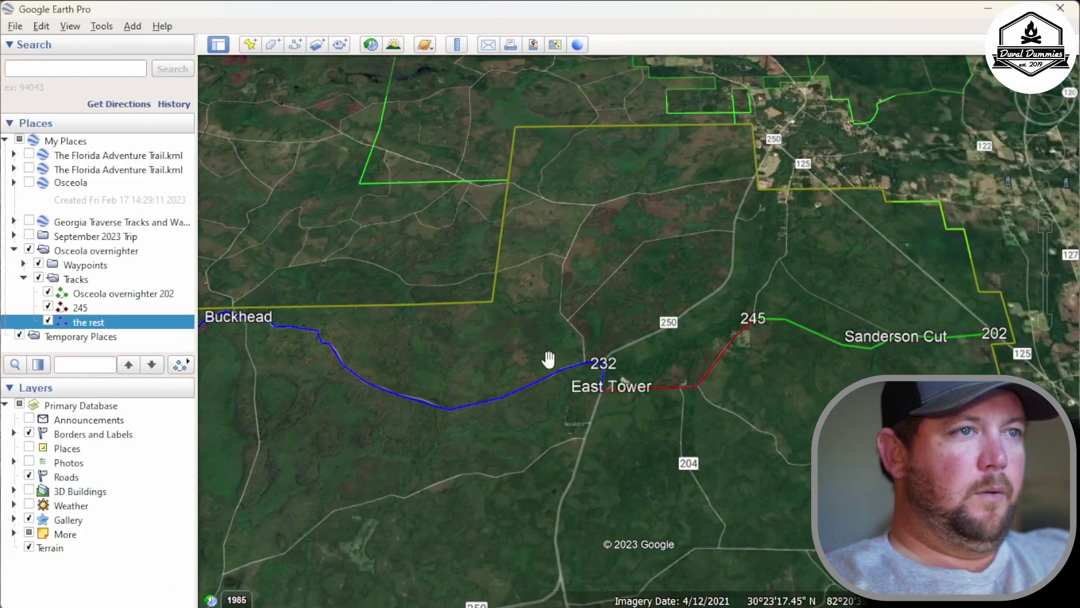
left_click_drag(906, 354, 697, 416)
left_click_drag(495, 488, 968, 382)
left_click_drag(647, 399, 1040, 452)
left_click_drag(545, 478, 578, 420)
scroll(580, 421, "down", 2)
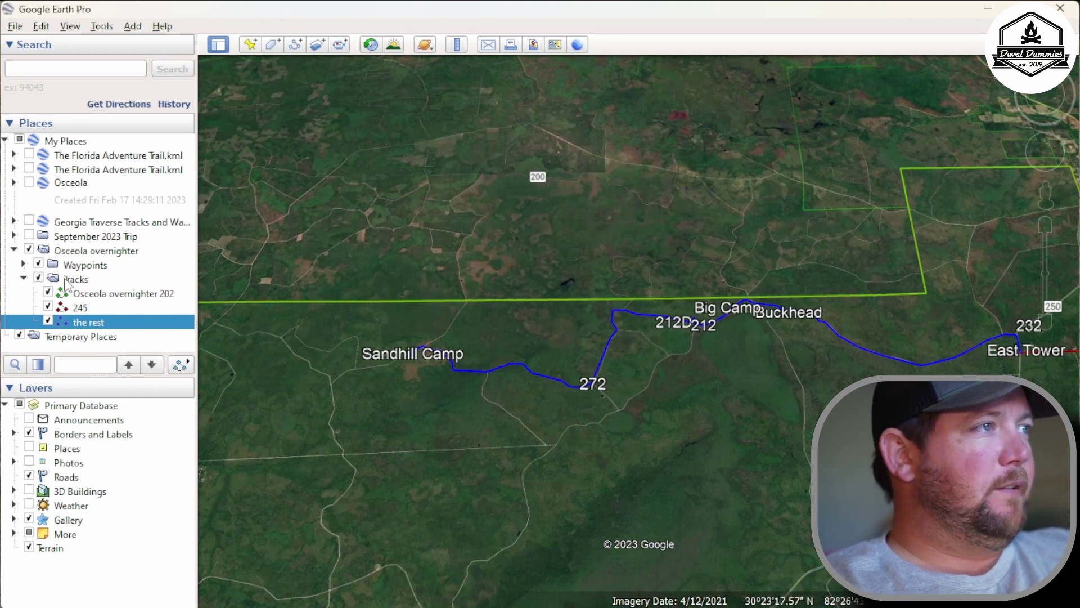
Step: Save the Osceola overnighter folder as a KML file, replacing the existing Osceola overnighter.kml, and collapse the folder
right_click(81, 252)
left_click(113, 390)
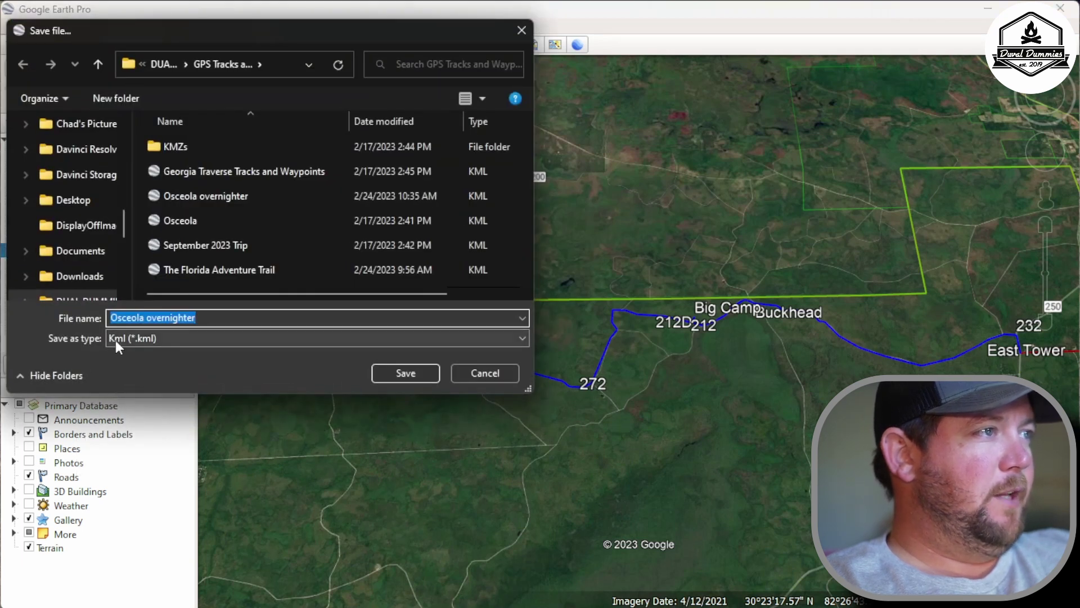
left_click(407, 370)
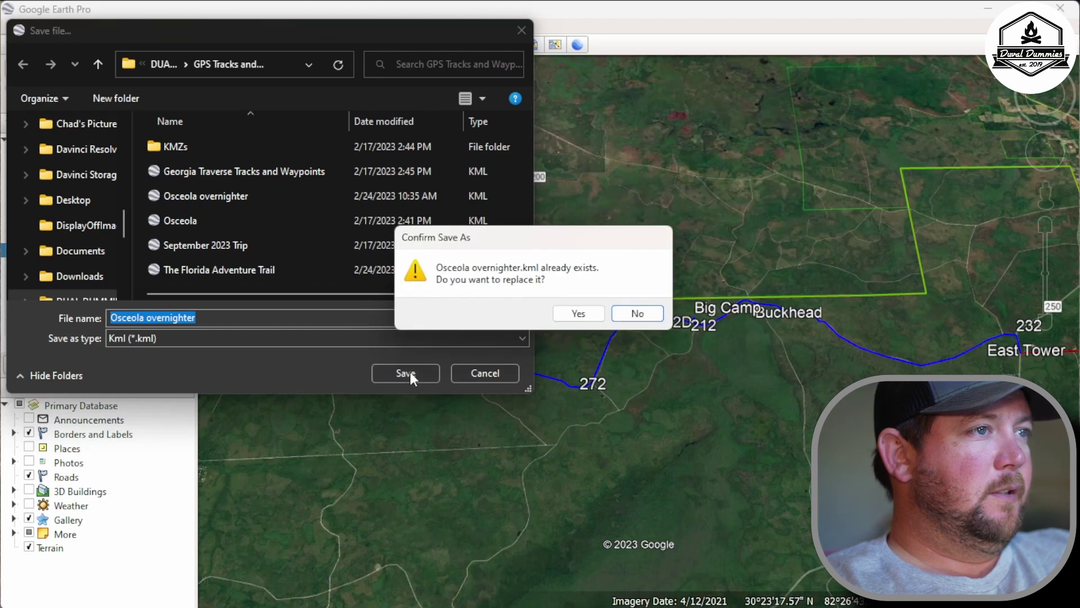
left_click(590, 318)
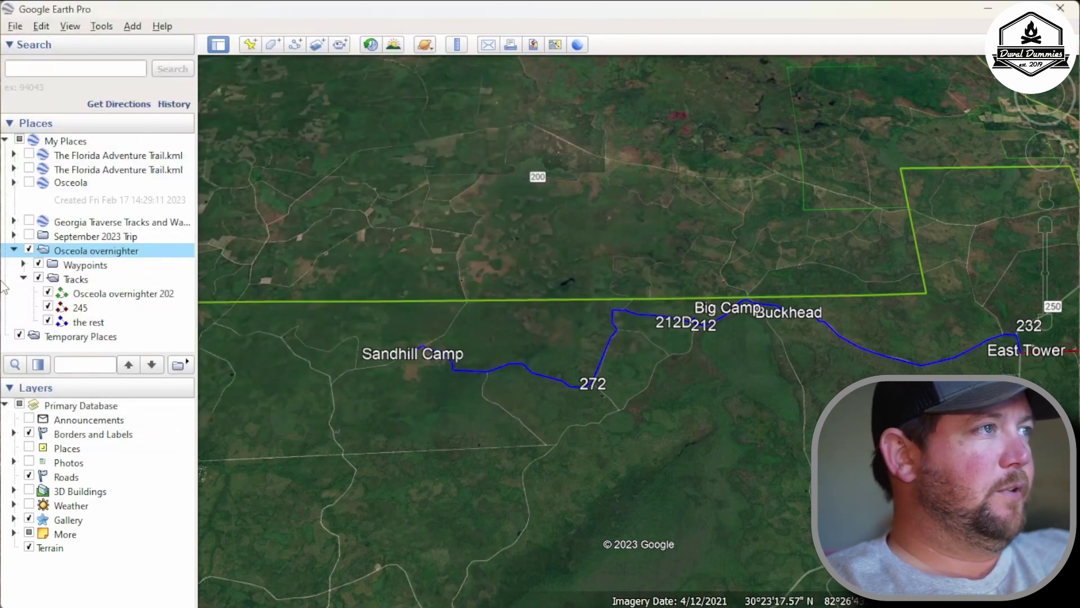
left_click(14, 249)
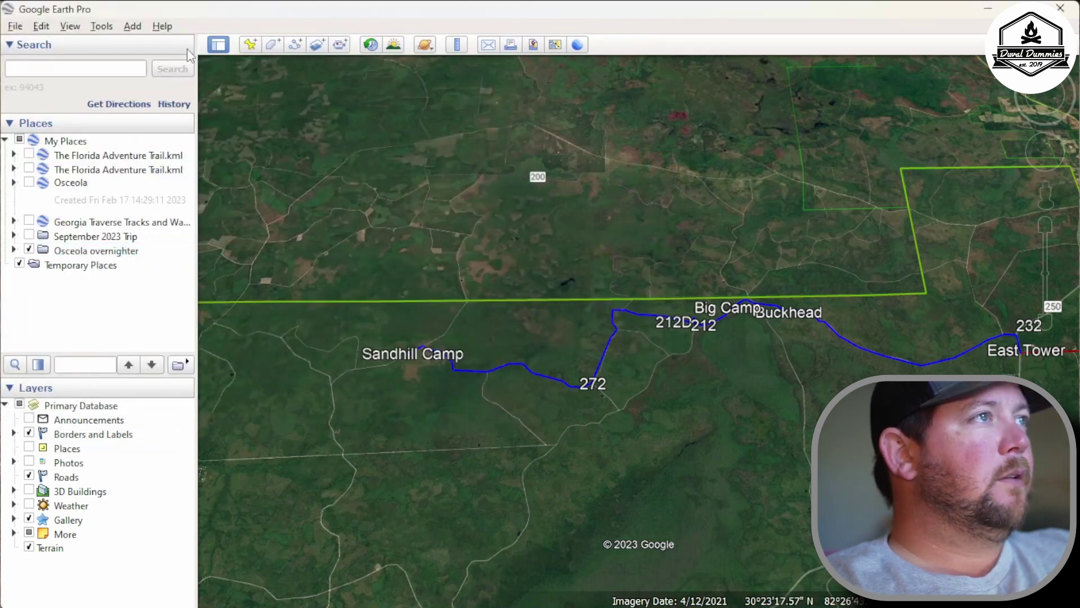
Step: Switch to Gaia GPS in Chrome and bring the Osceola National Forest area into view on the map
left_click(987, 10)
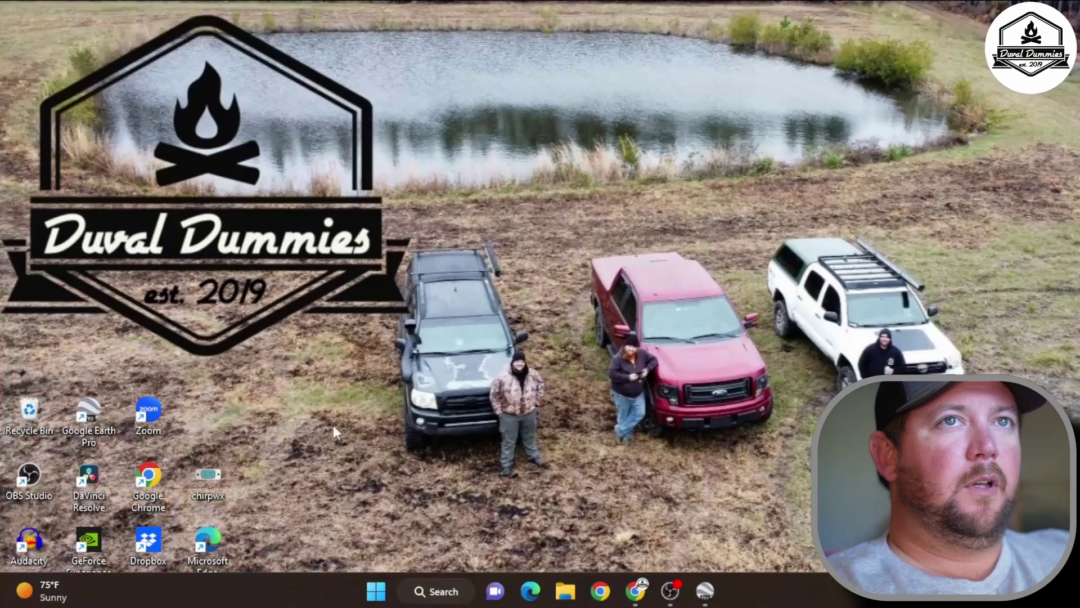
left_click(635, 589)
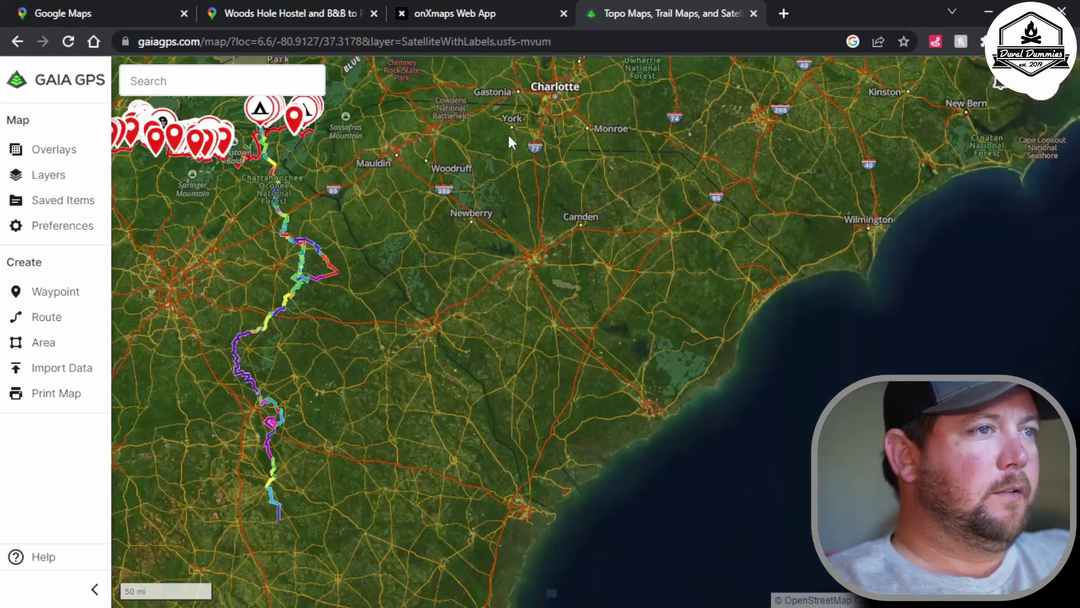
scroll(508, 135, "down", 3)
left_click_drag(367, 358, 426, 261)
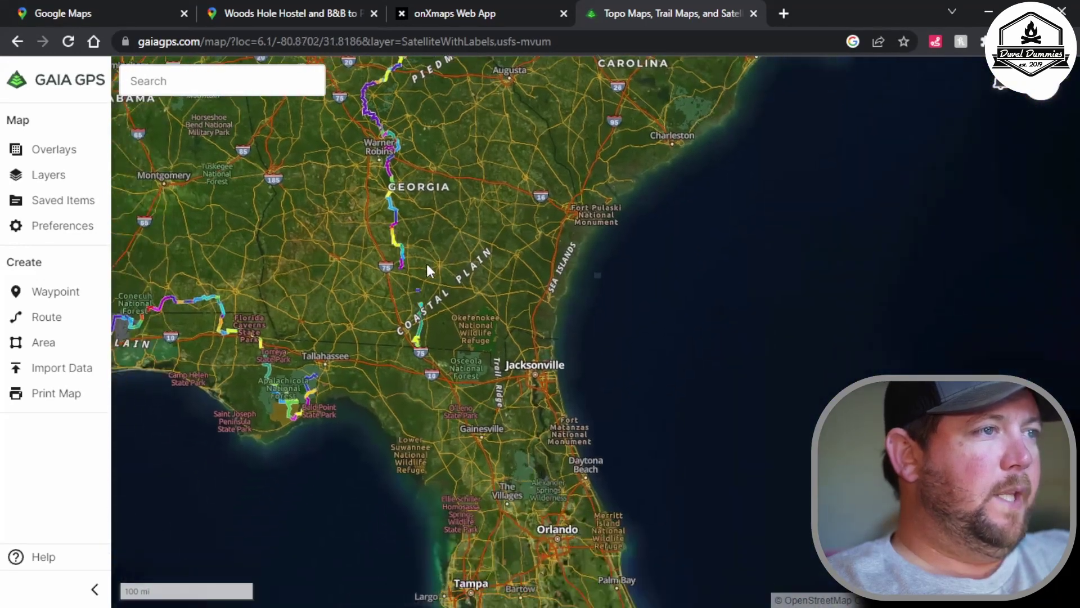
scroll(460, 388, "up", 5)
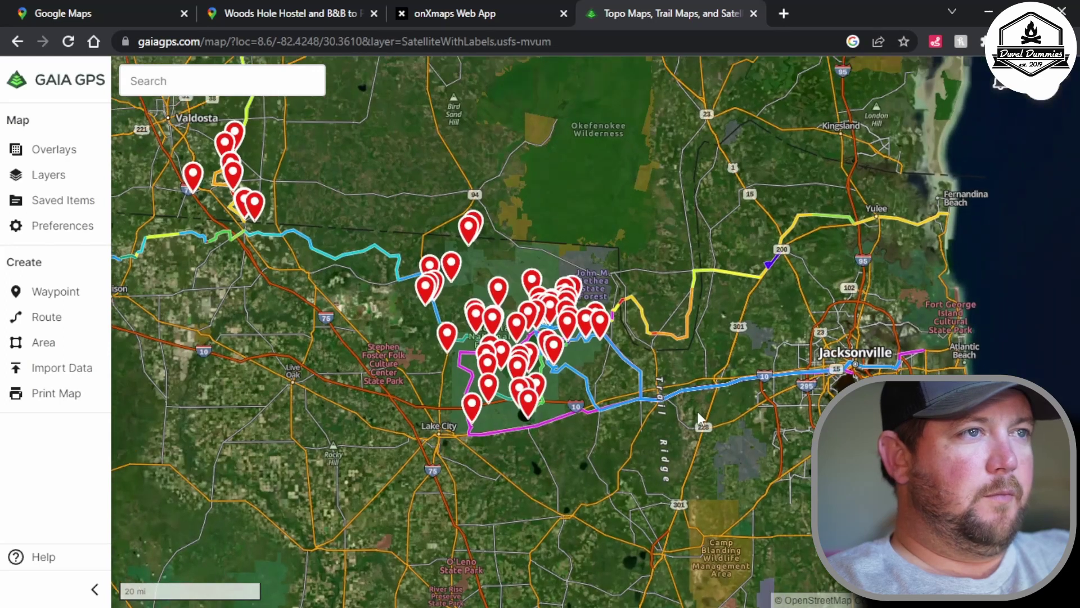
left_click_drag(698, 413, 646, 468)
scroll(611, 405, "up", 1)
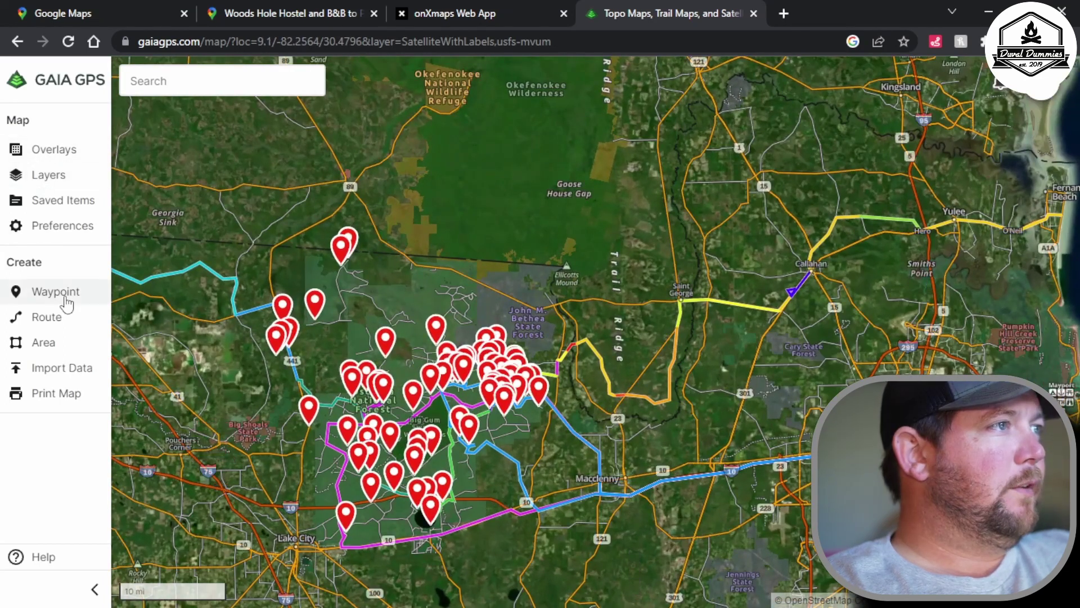
Step: Hide the saved tracks 11/12/21 osceola ride solo and Osceola Day Trip, plus the Osceola National Forest and PanHandle folders
left_click(77, 210)
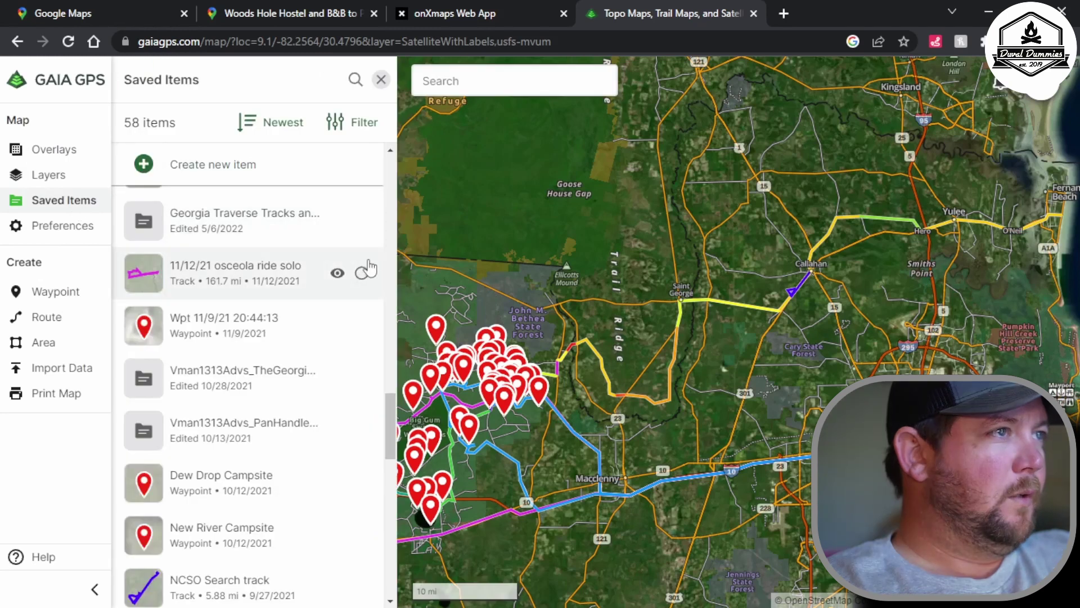
left_click(362, 274)
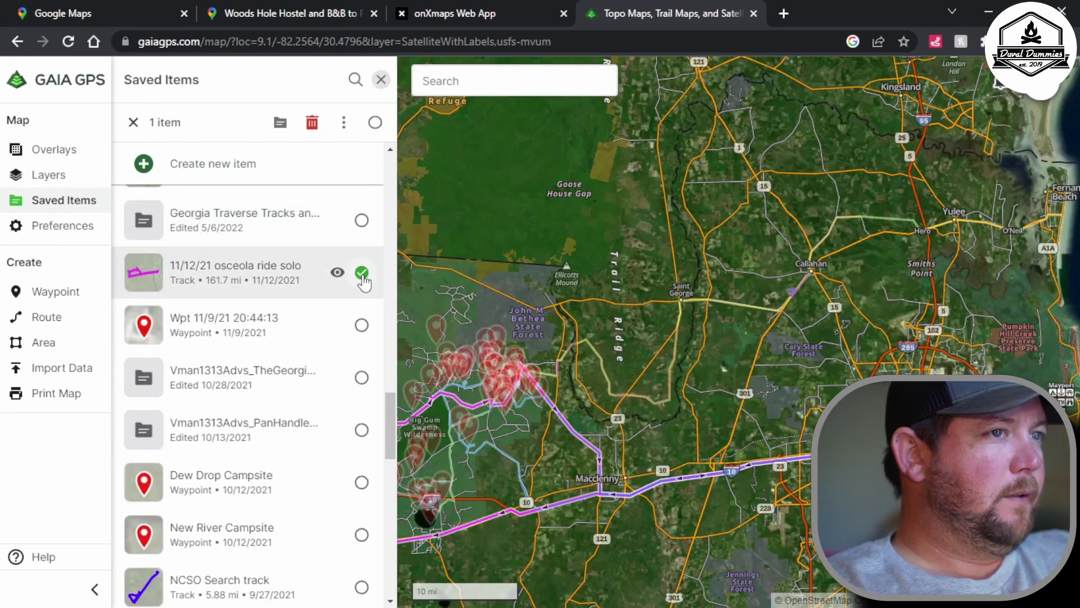
scroll(360, 427, "down", 8)
left_click(362, 427)
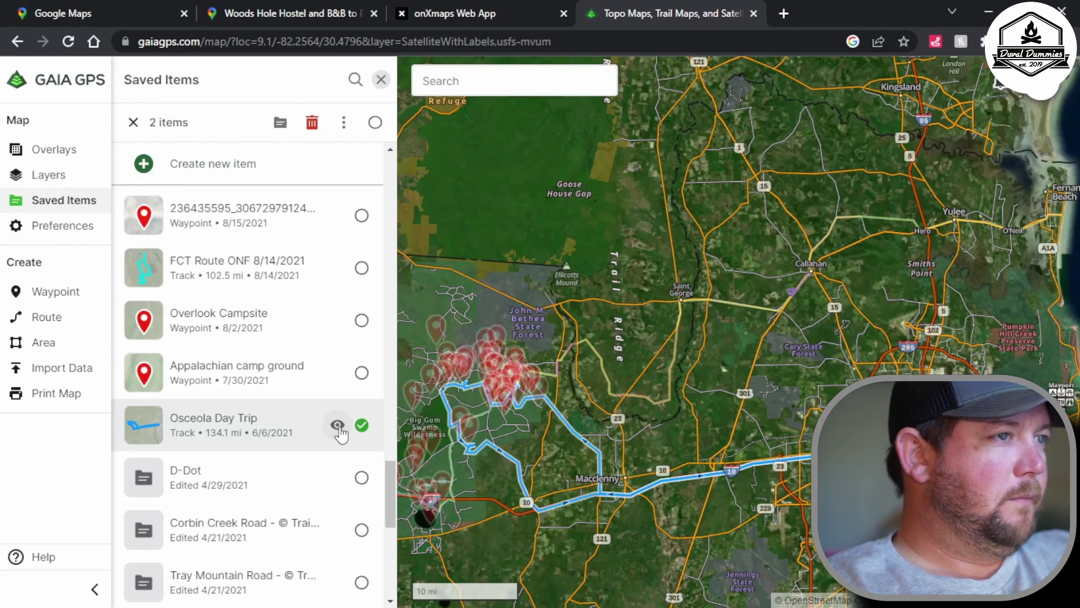
left_click(338, 425)
scroll(315, 405, "down", 7)
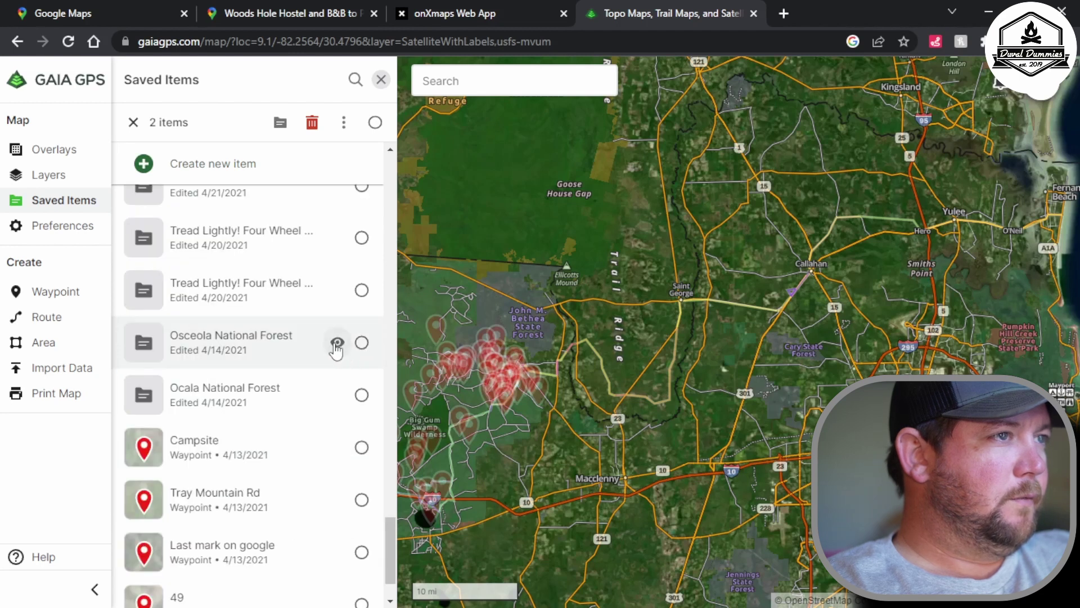
left_click(337, 343)
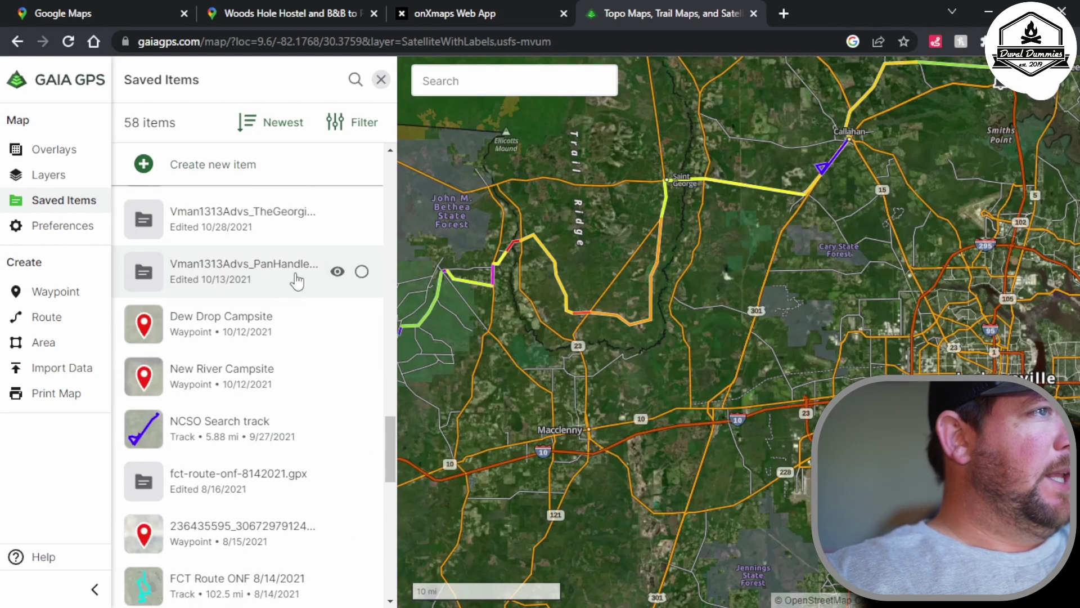
left_click(337, 272)
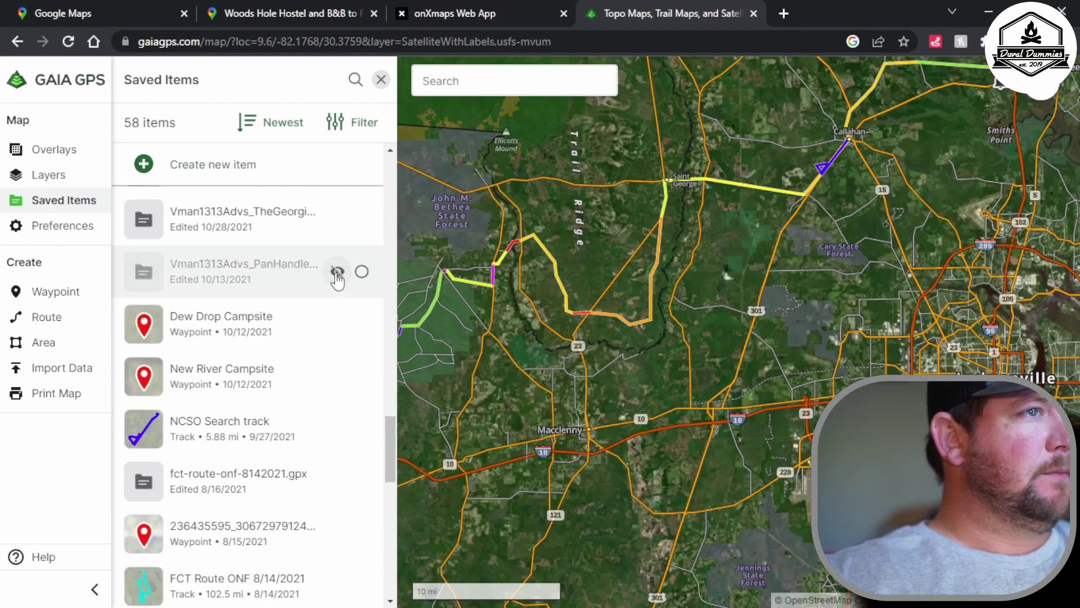
Step: Import the Osceola overnighter KML file into Gaia GPS and save all of its waypoints and tracks
left_click_drag(494, 392, 856, 353)
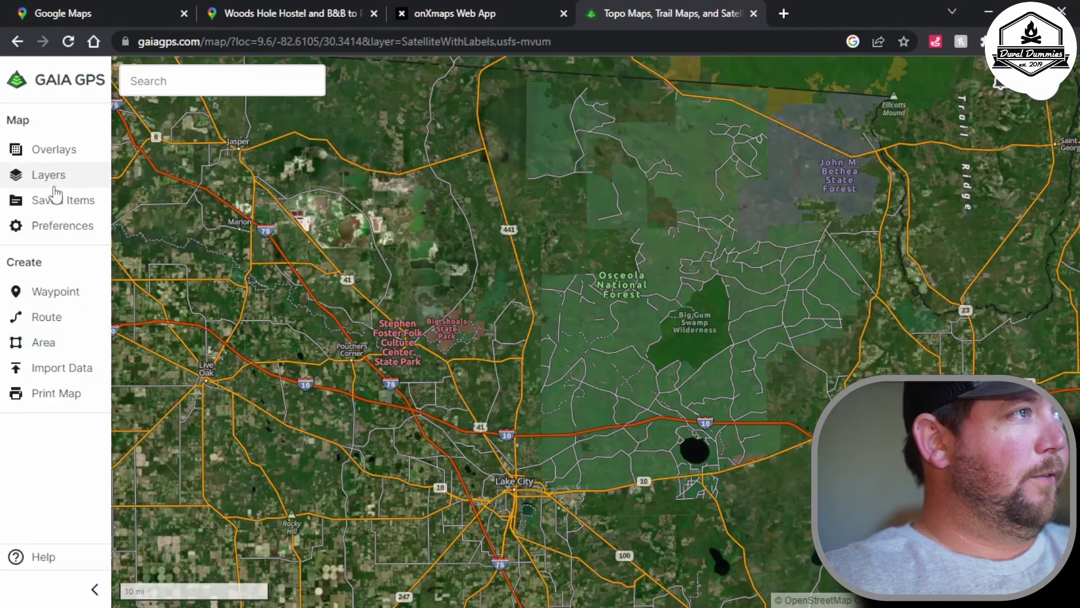
left_click(48, 374)
left_click(260, 216)
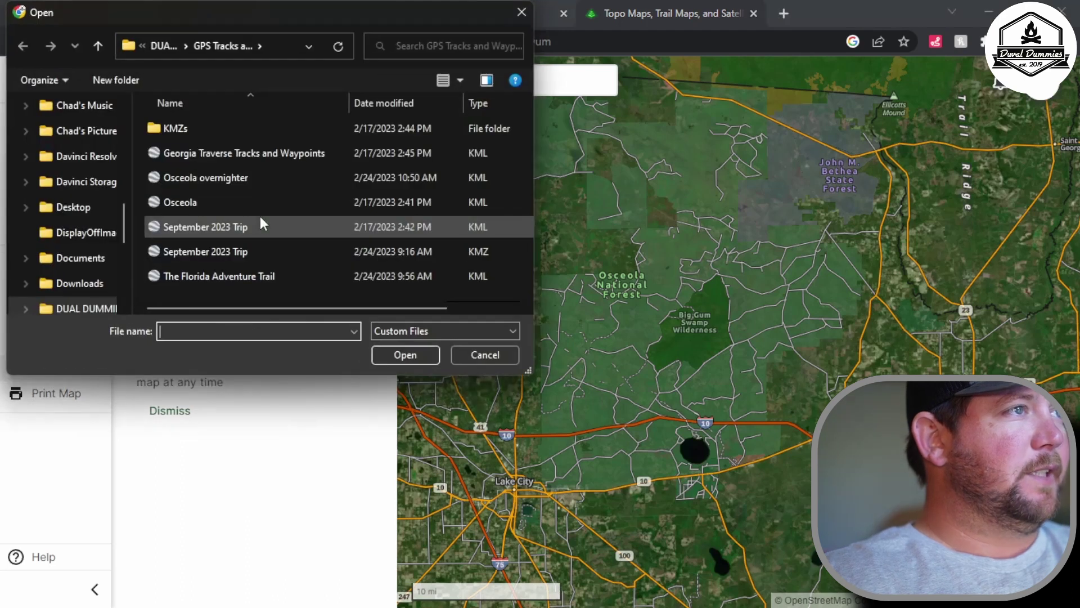
left_click(236, 177)
left_click(405, 353)
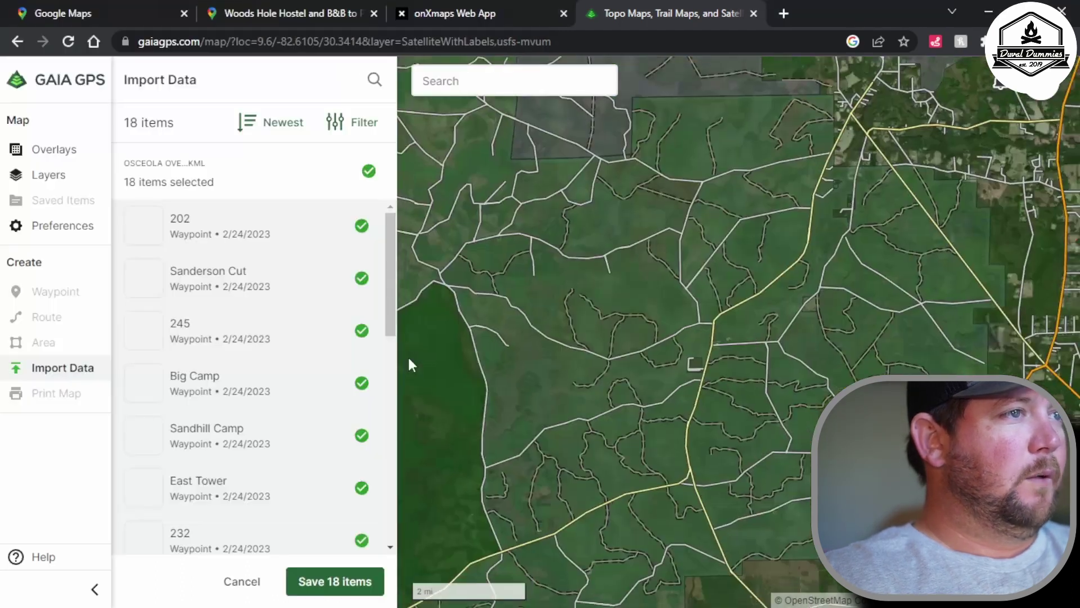
scroll(265, 371, "down", 5)
scroll(262, 377, "down", 3)
left_click(353, 581)
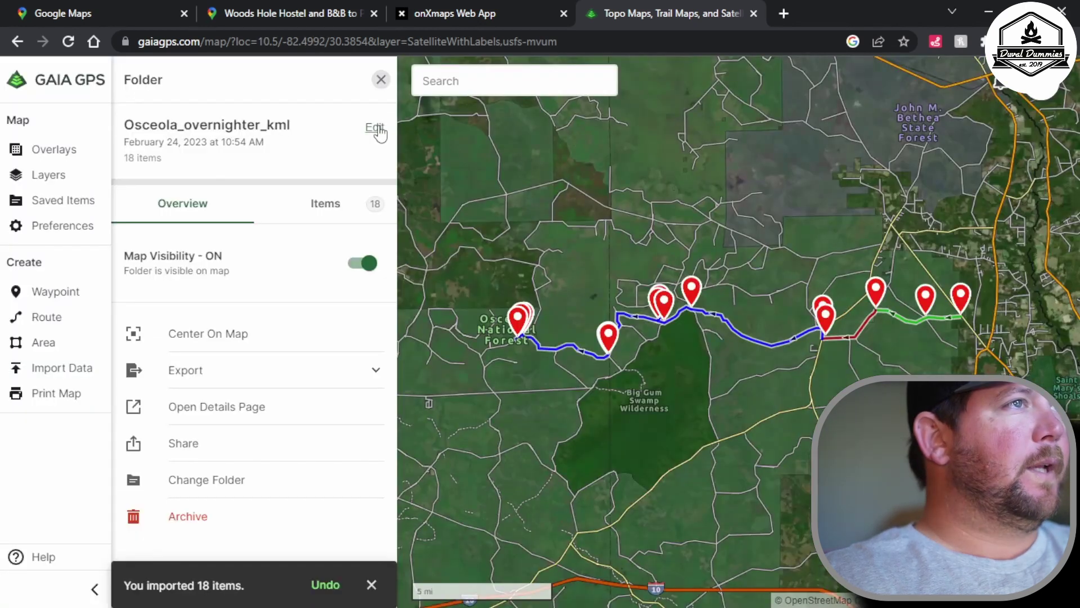
Step: Rename the imported folder to "Osceola overnighter" and save the change
left_click(376, 128)
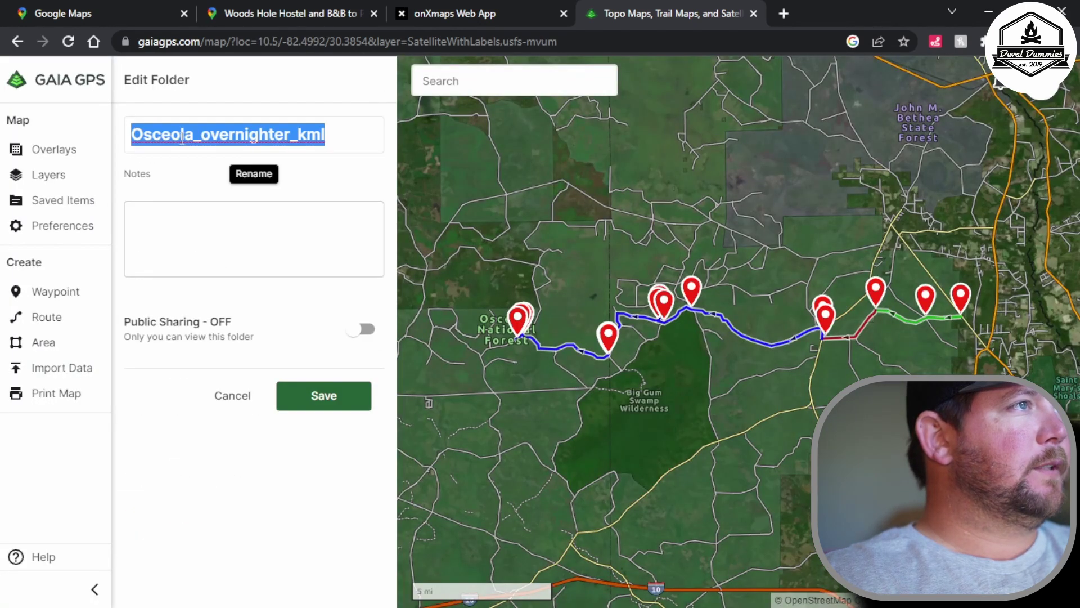
left_click(199, 135)
key("BackSpace")
left_click(296, 135)
key("BackSpace")
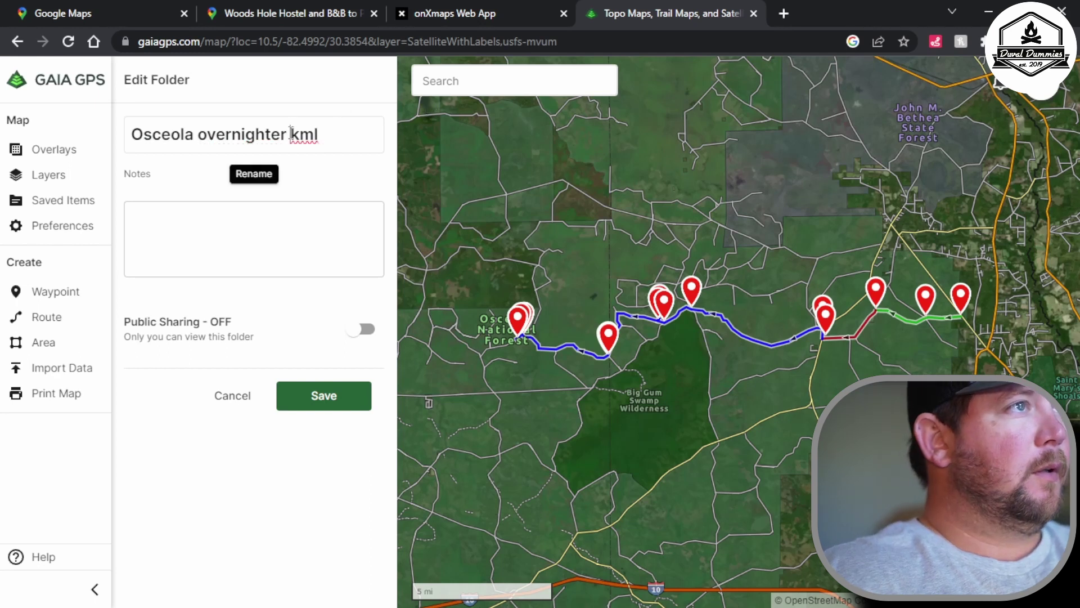
left_click_drag(291, 135, 324, 136)
key("BackSpace")
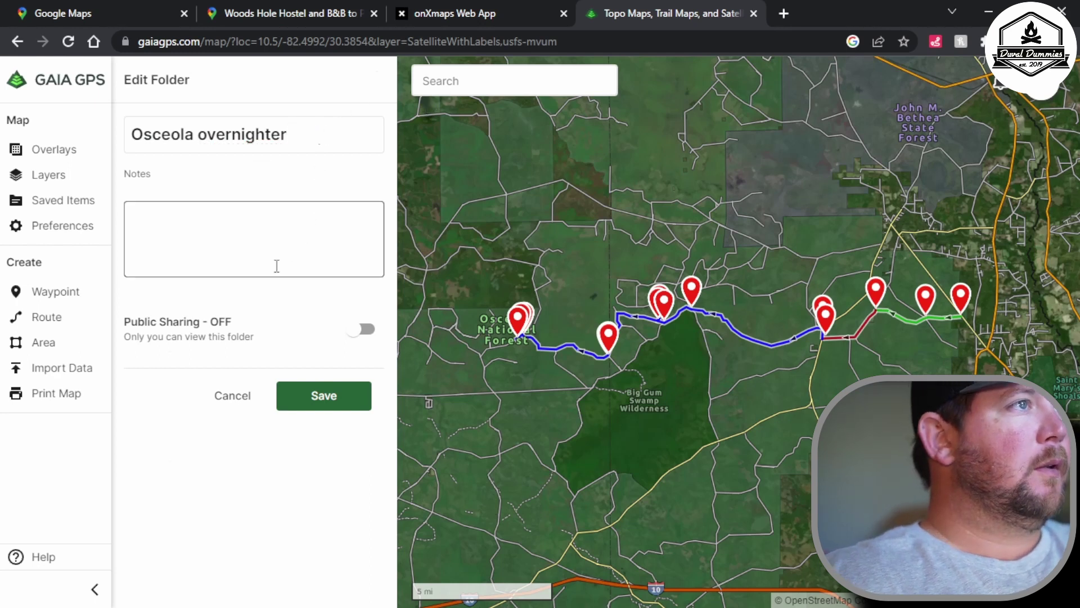
key("Return")
Step: Examine the imported waypoints and tracks along the route between the 202 waypoint and Sandhill Camp
scroll(706, 413, "up", 7)
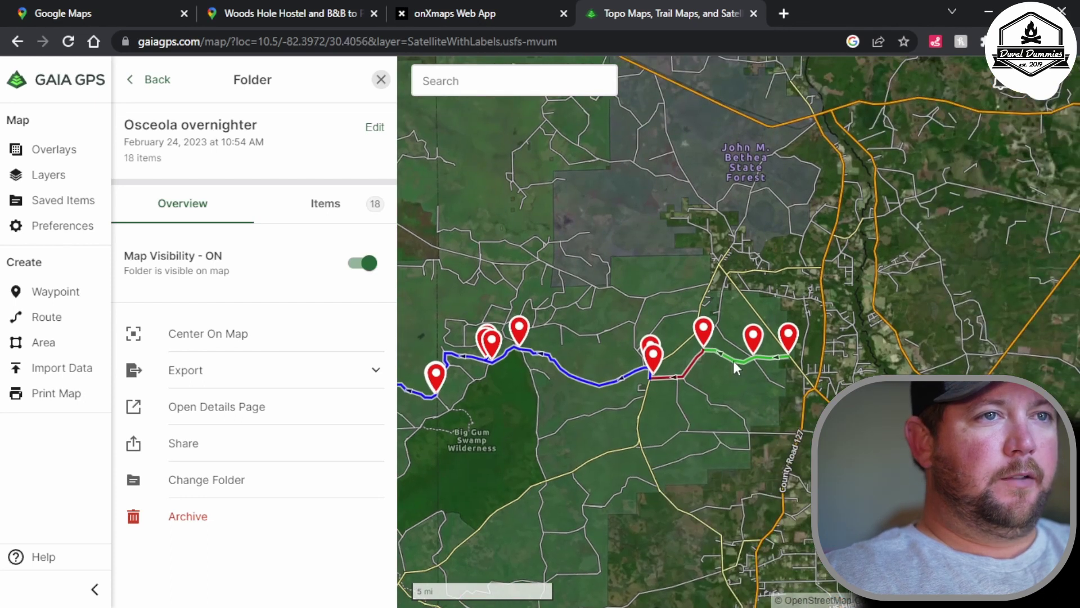
scroll(647, 349, "down", 5)
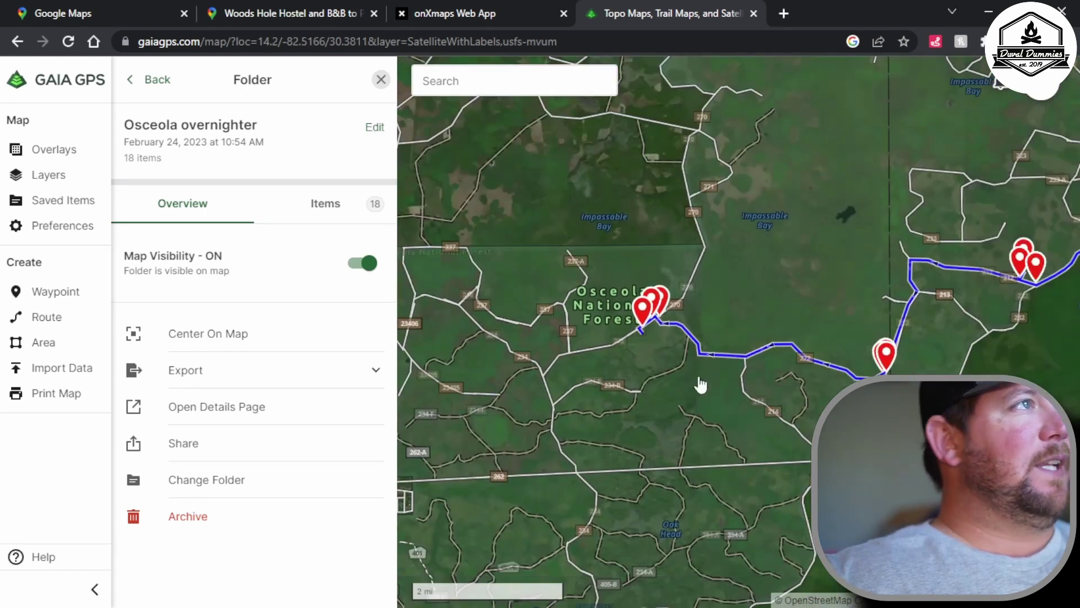
left_click(670, 388)
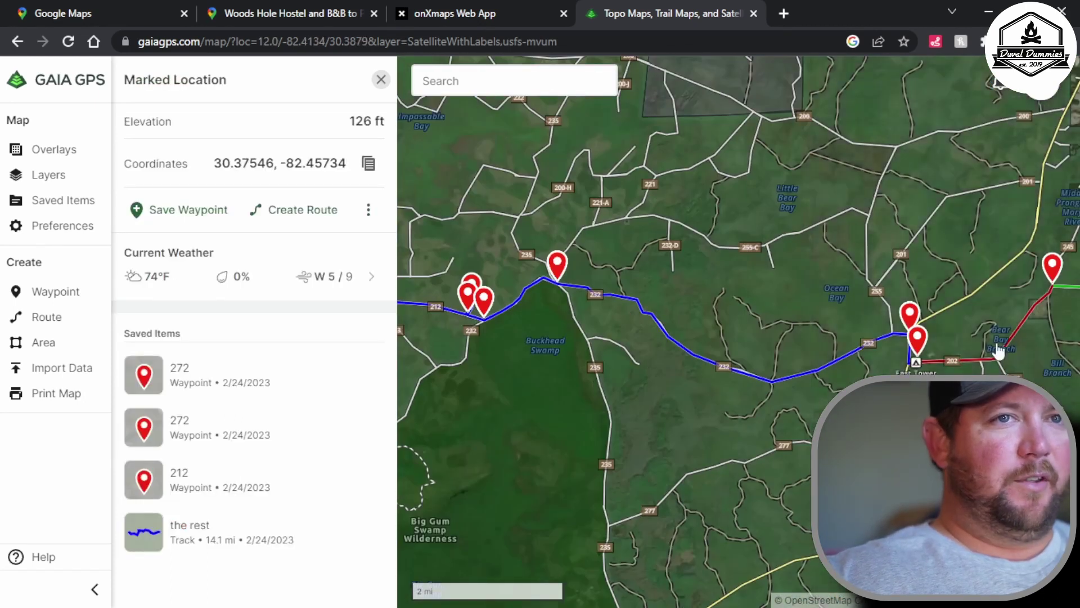
left_click_drag(516, 389, 624, 412)
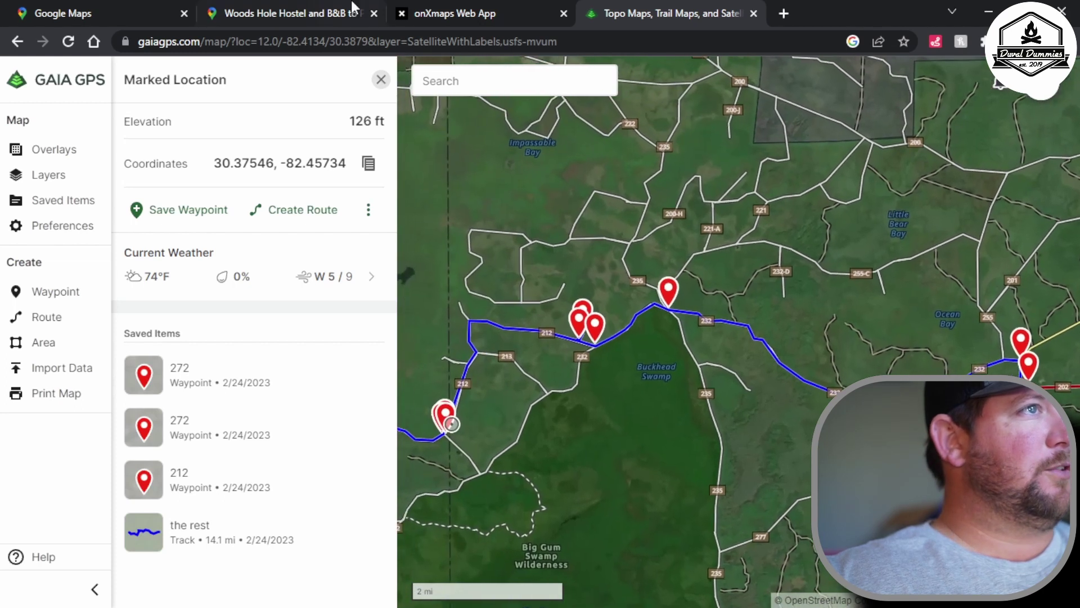
Step: Switch from Gaia GPS to the onXmaps Web App and import the Osceola overnighter KML file into My Content
left_click(380, 79)
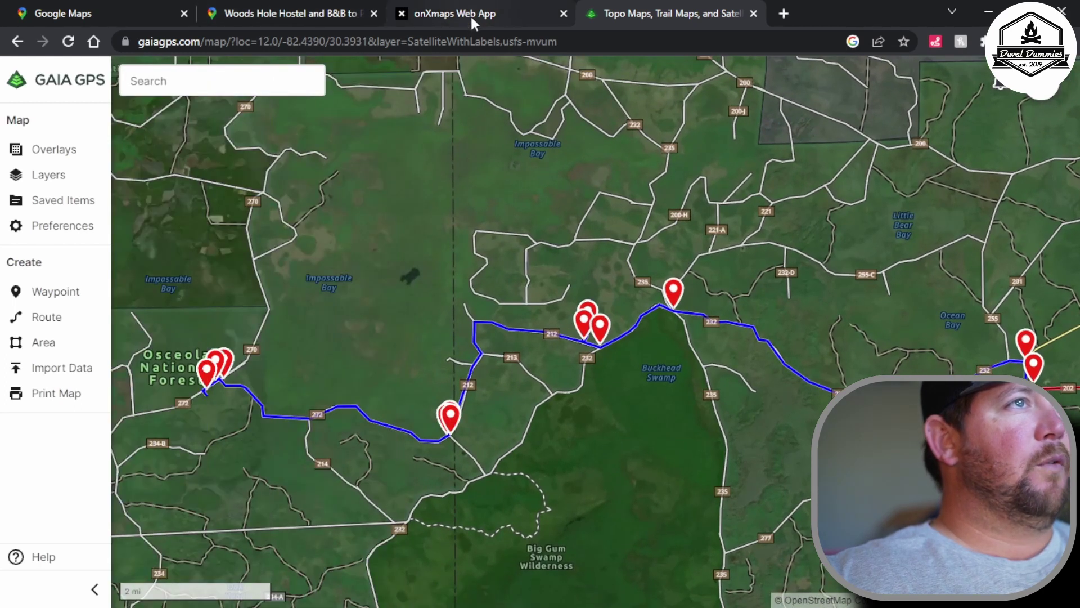
left_click(470, 15)
scroll(663, 392, "down", 3)
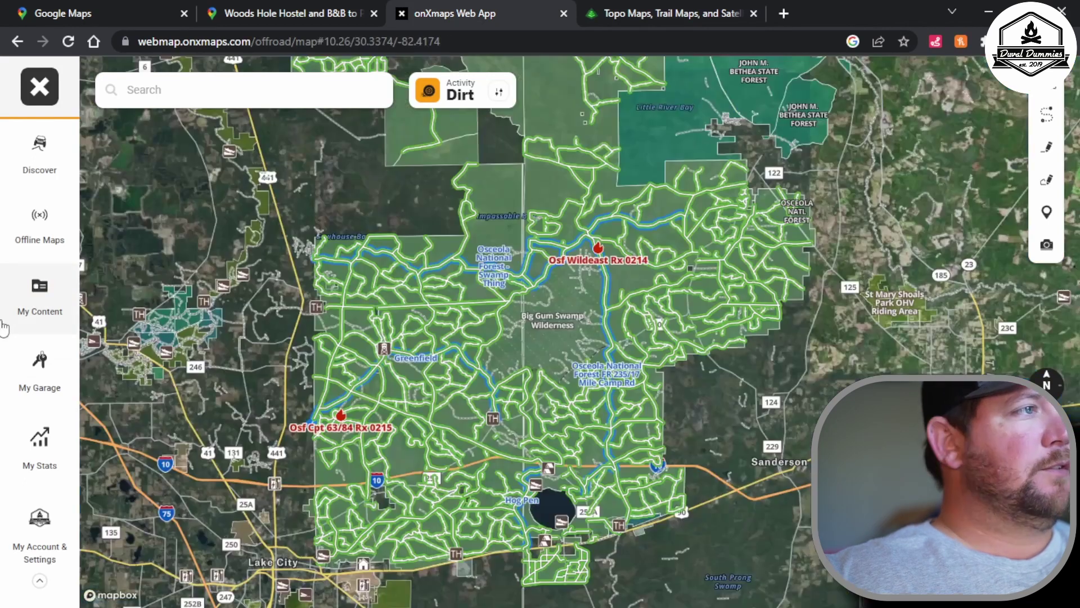
left_click(19, 301)
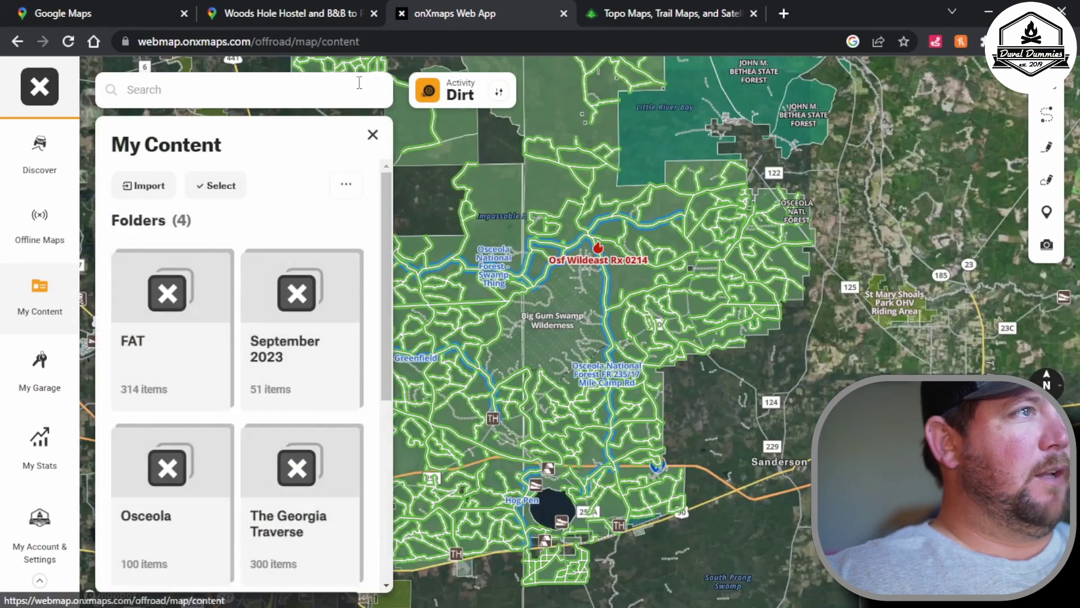
left_click(138, 184)
left_click(243, 329)
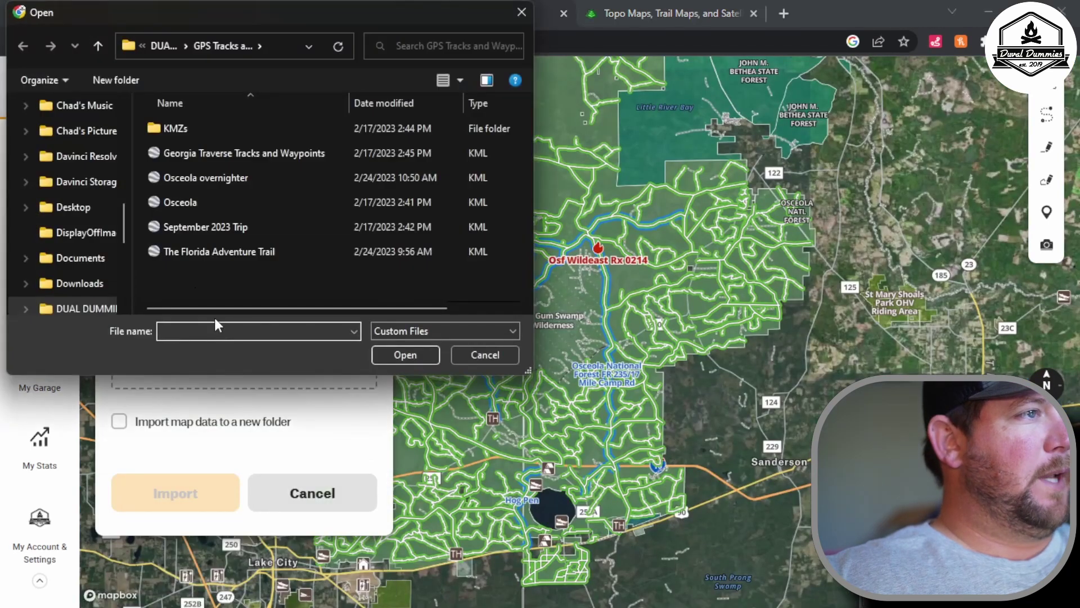
left_click(213, 177)
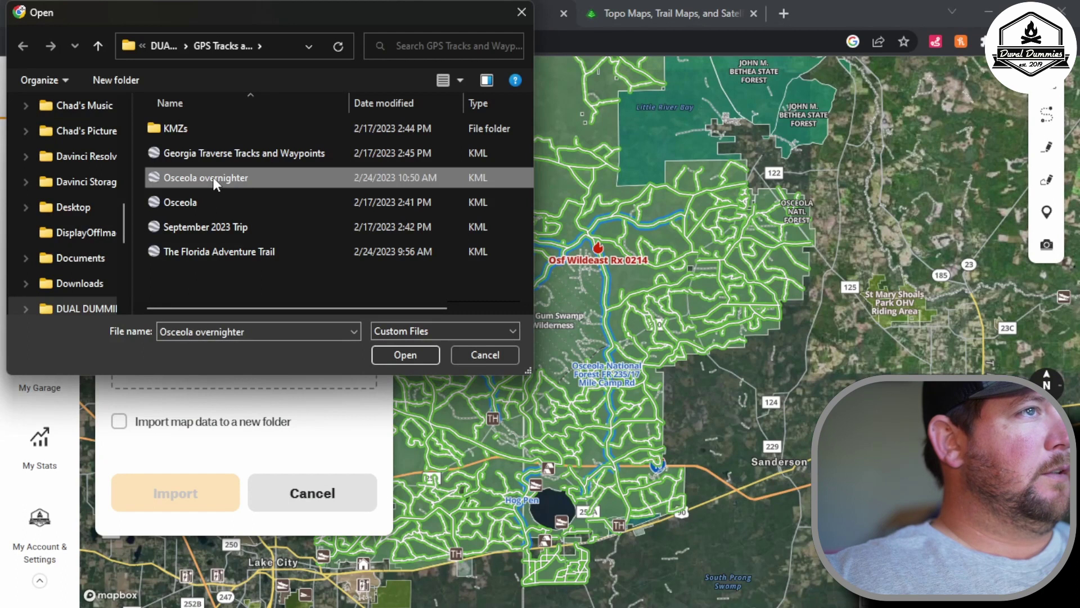
left_click(405, 355)
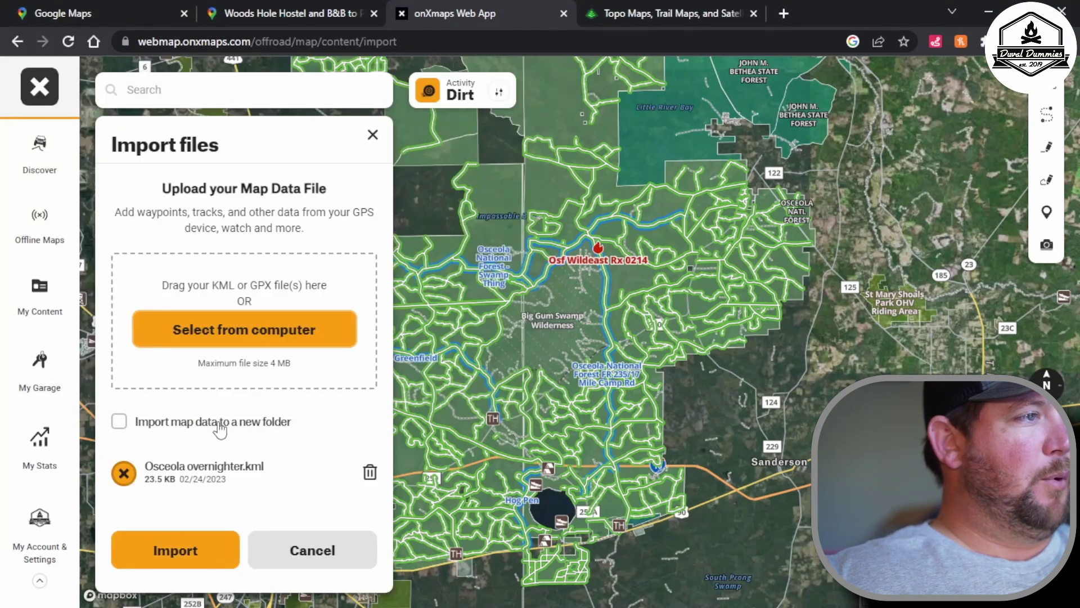
left_click(185, 554)
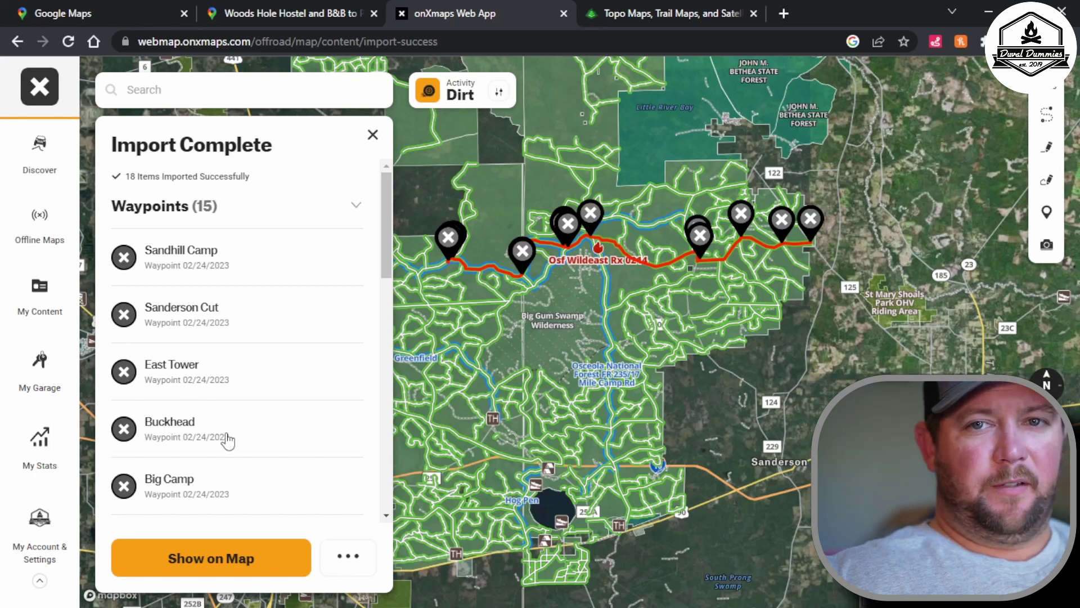
left_click(349, 557)
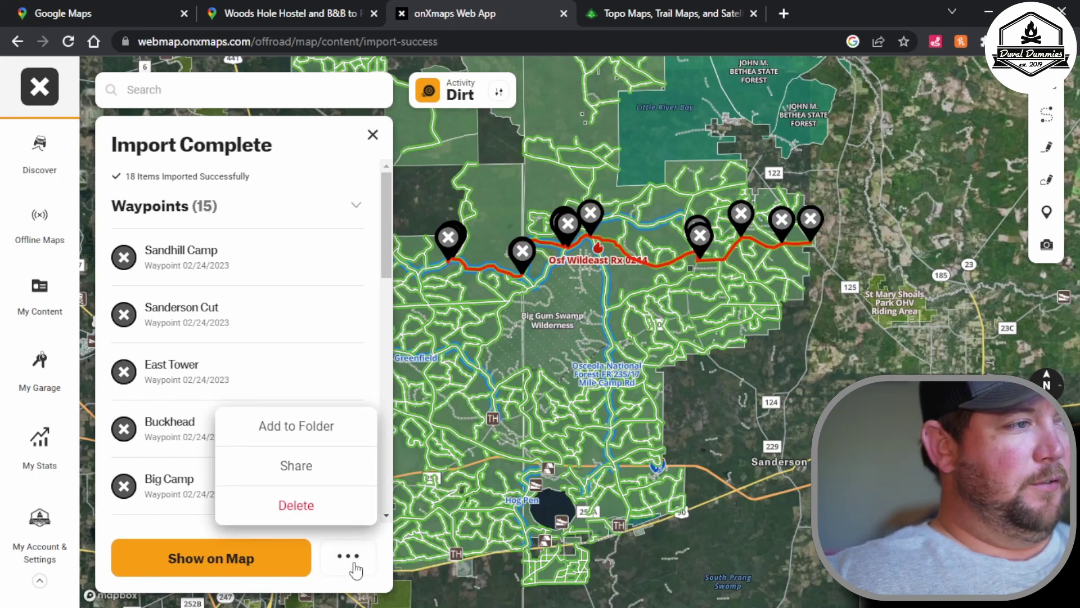
left_click(315, 432)
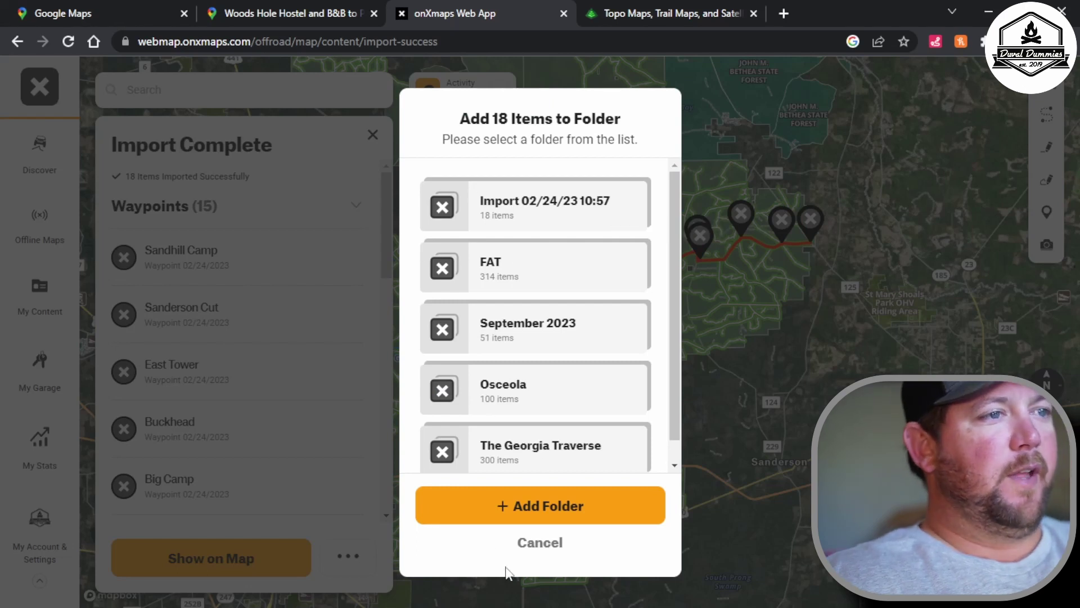
left_click(551, 543)
Step: Open the newly imported folder, rename it "OO" and save the new name
scroll(152, 229, "down", 3)
scroll(157, 217, "up", 3)
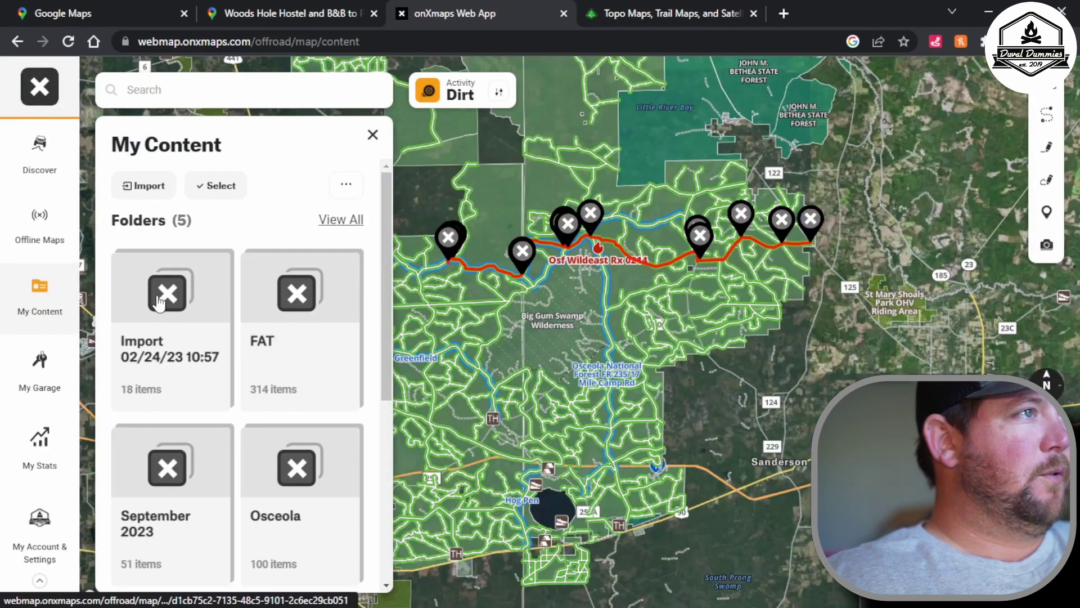
left_click(164, 339)
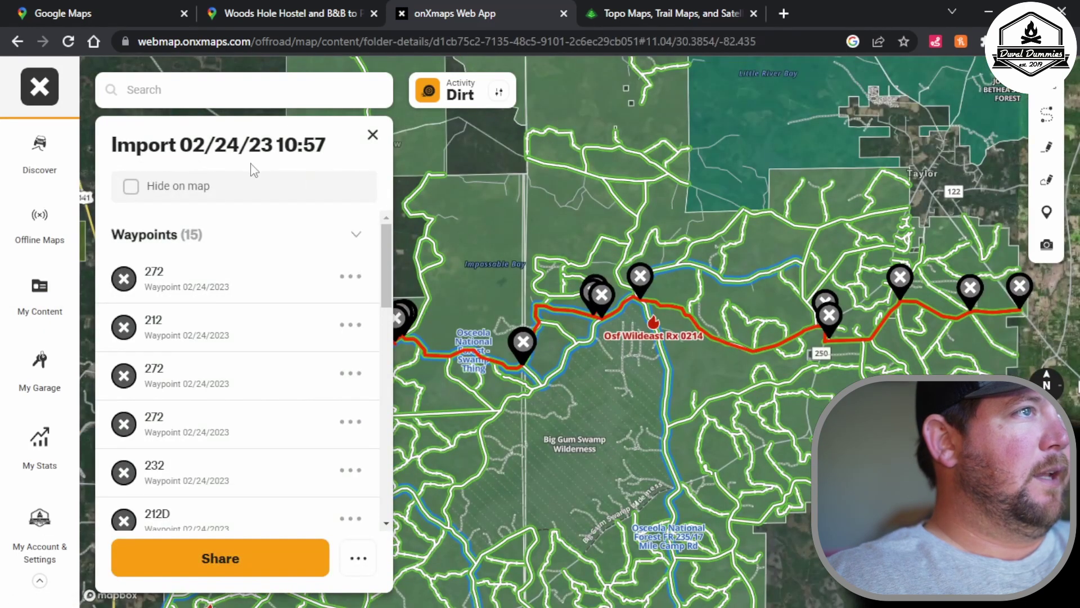
left_click(358, 557)
left_click(291, 490)
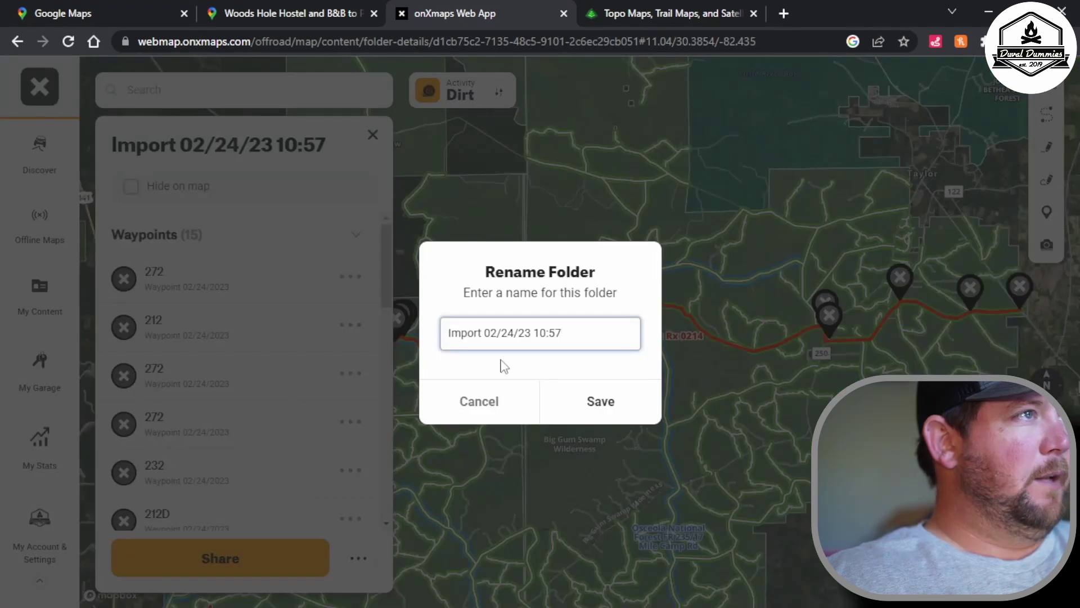
triple_click(584, 322)
type("oo")
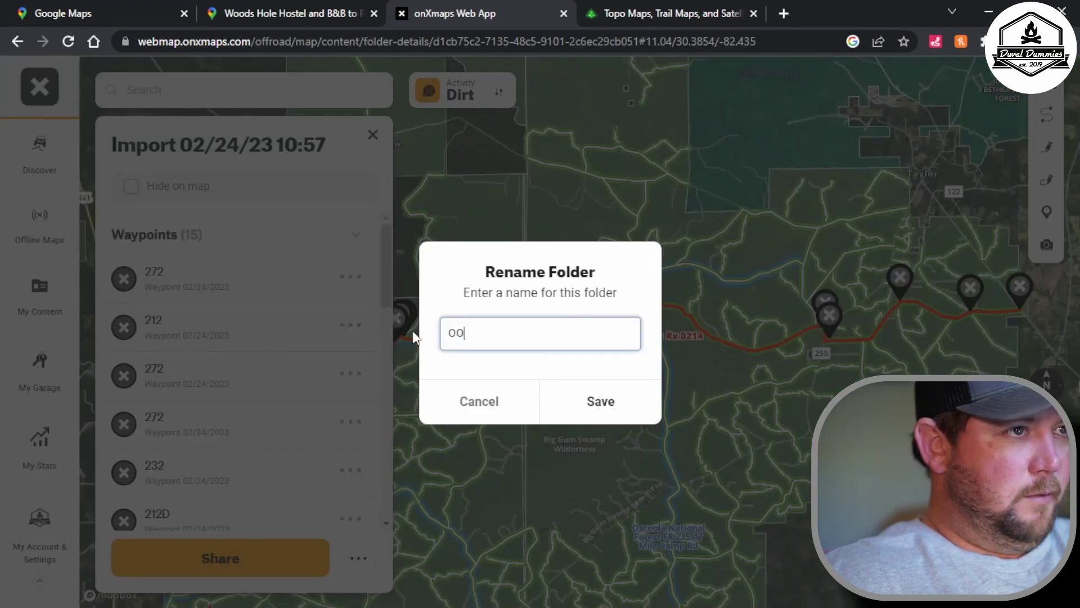
left_click(578, 402)
Step: Examine the imported track and waypoints around the western end of the route near road 270
scroll(719, 332, "up", 5)
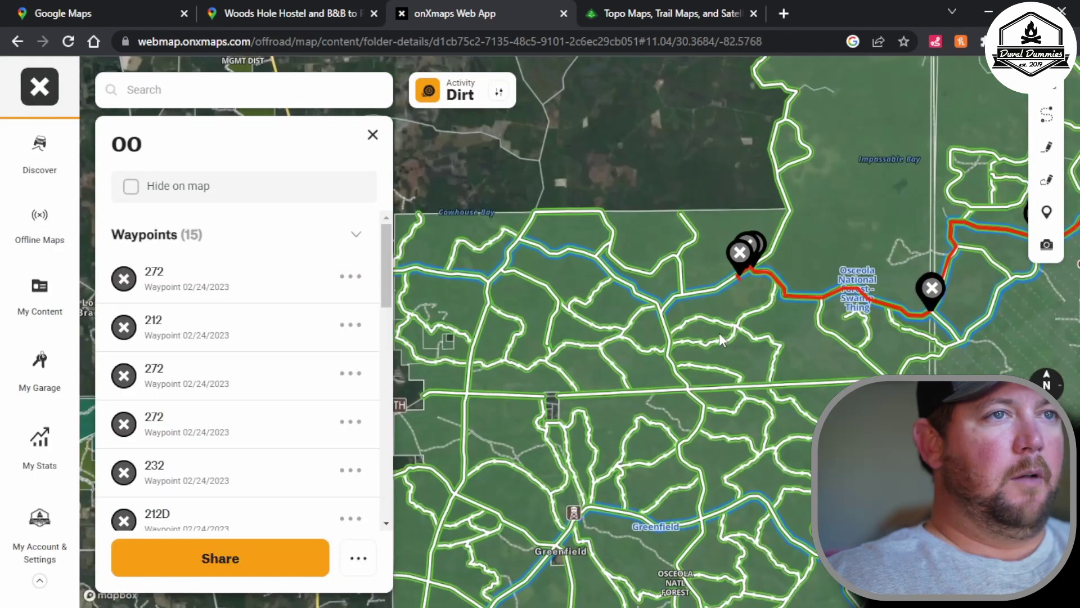
left_click_drag(615, 501, 449, 467)
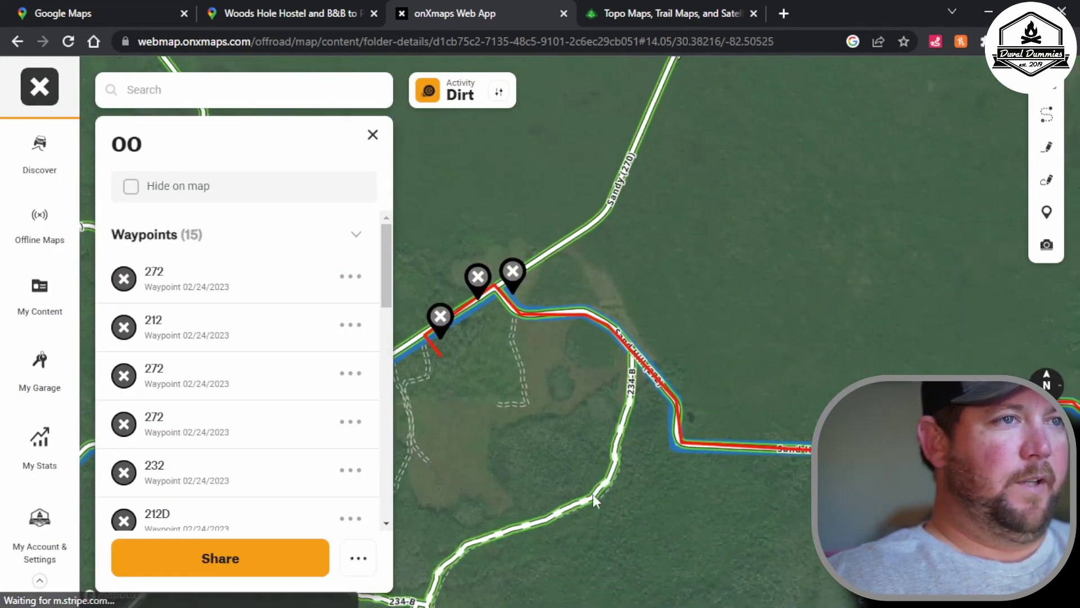
left_click_drag(593, 494, 478, 457)
scroll(563, 523, "down", 6)
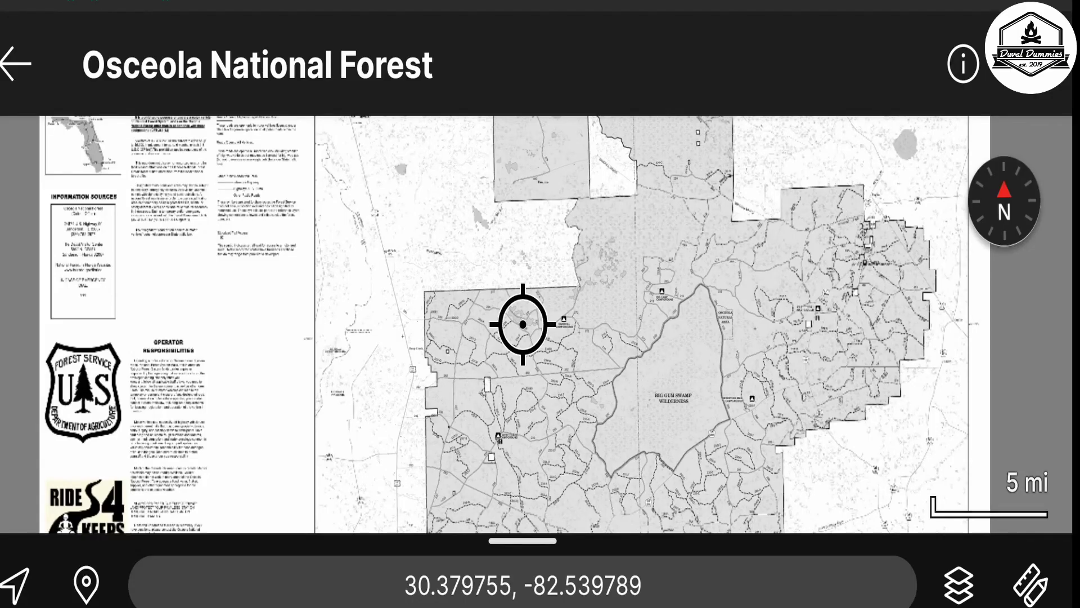
Step: In Avenza Maps, start a layer import from cloud storage or device for the Osceola National Forest map
left_click(959, 583)
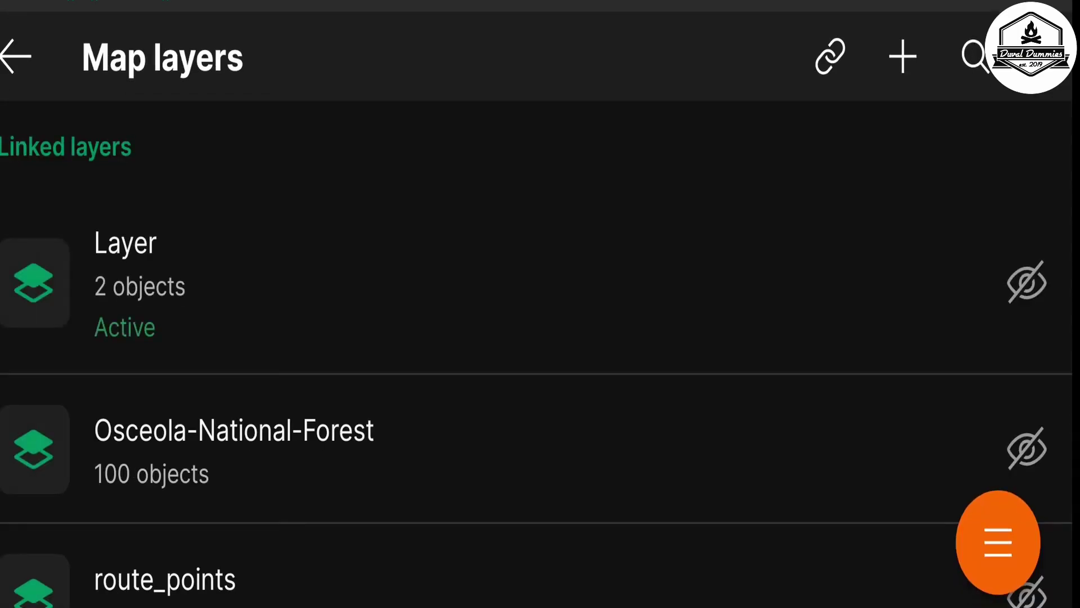
left_click(998, 542)
left_click(998, 542)
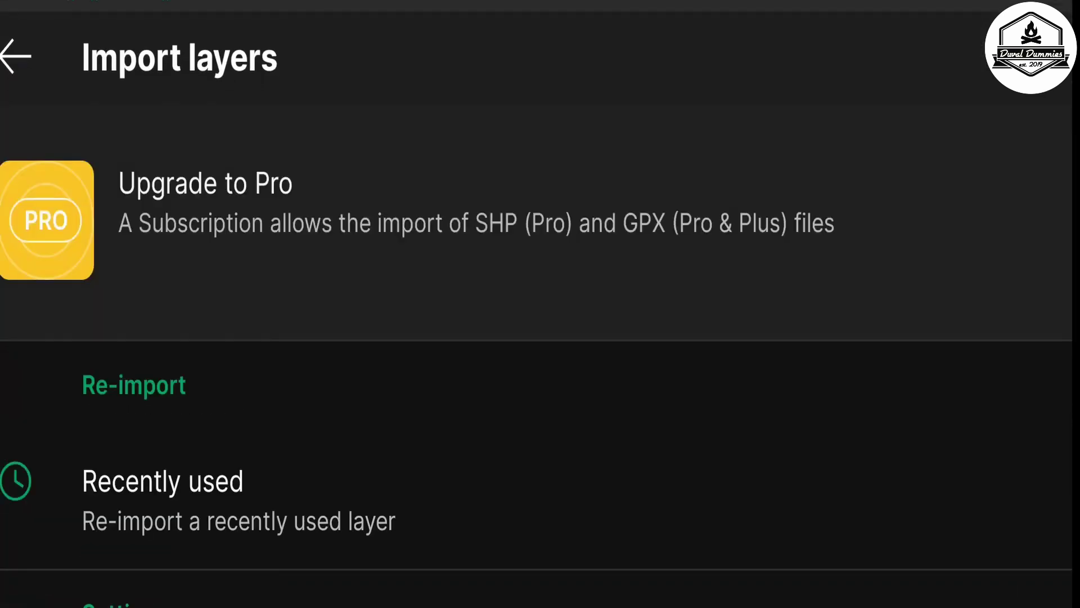
left_click_drag(719, 515, 724, 336)
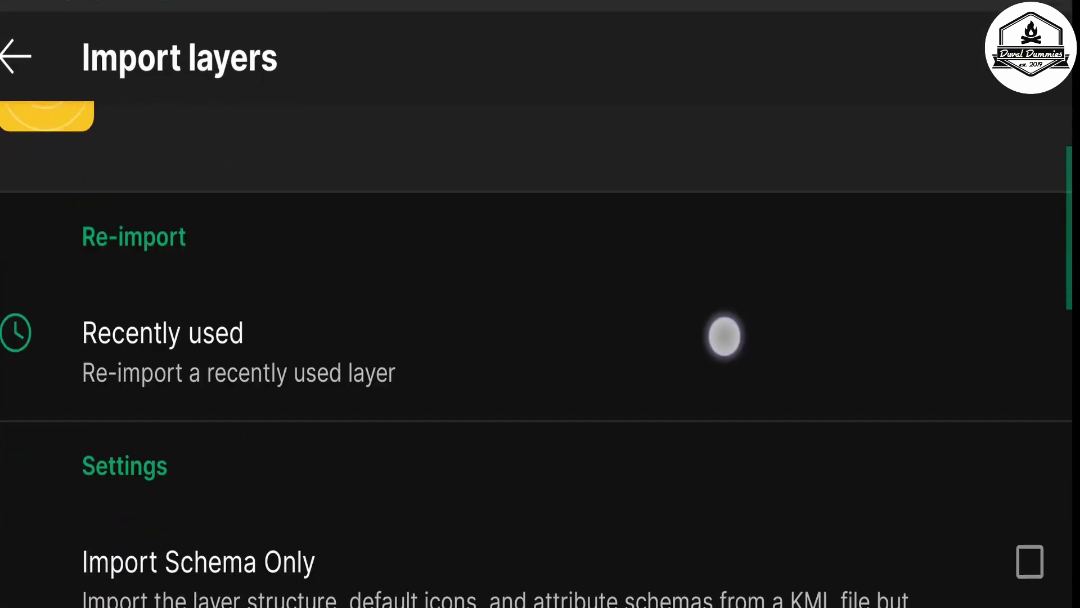
left_click_drag(726, 472, 740, 318)
left_click_drag(718, 471, 725, 349)
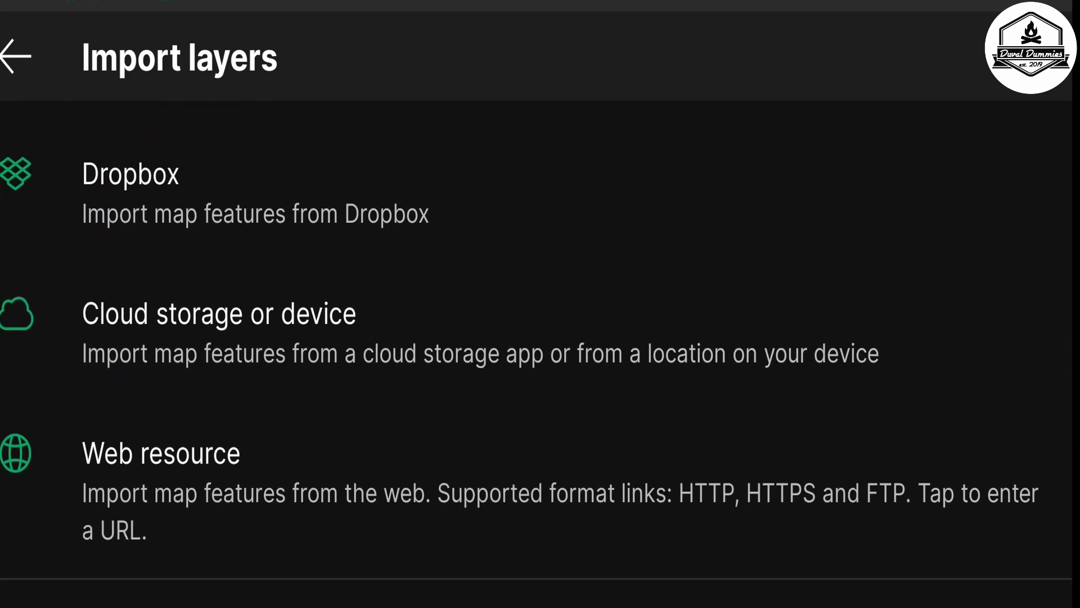
left_click(518, 345)
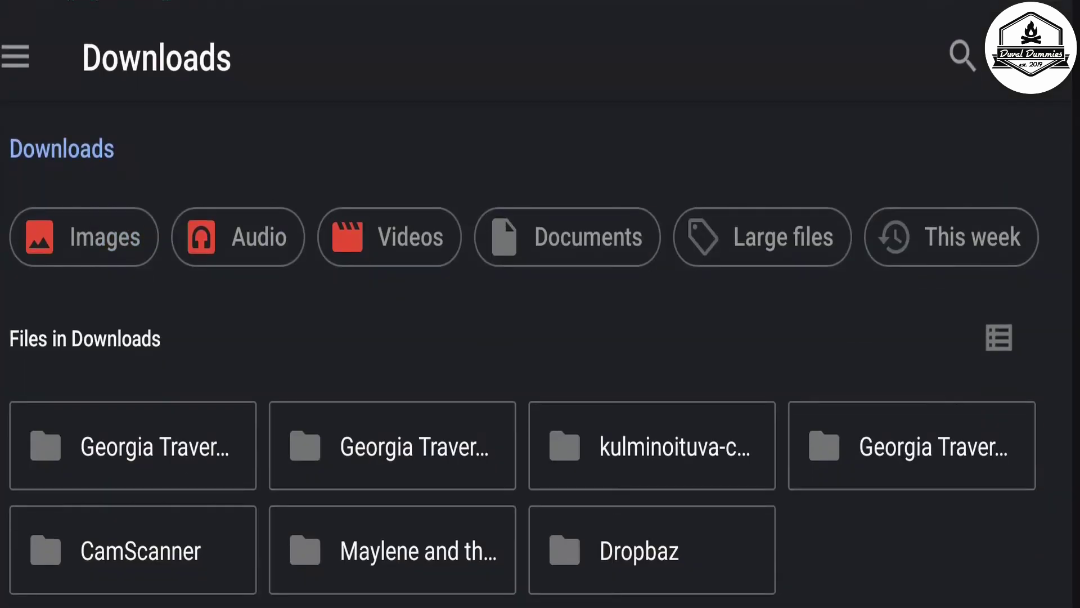
Step: Search the device's downloads for "osceola" and import the overnight route file as a map layer
left_click(962, 55)
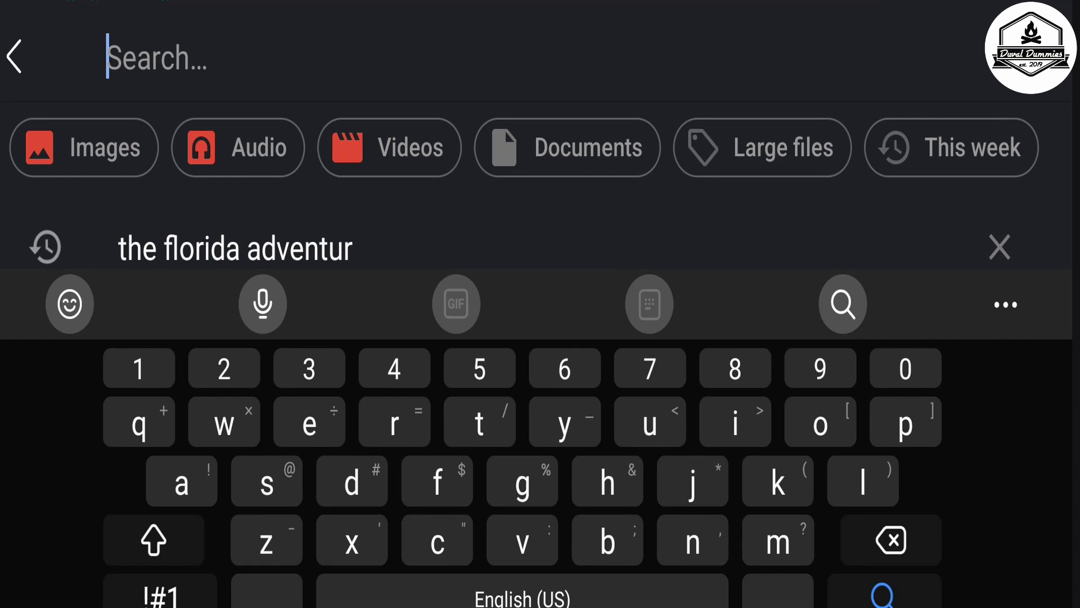
type("osceola")
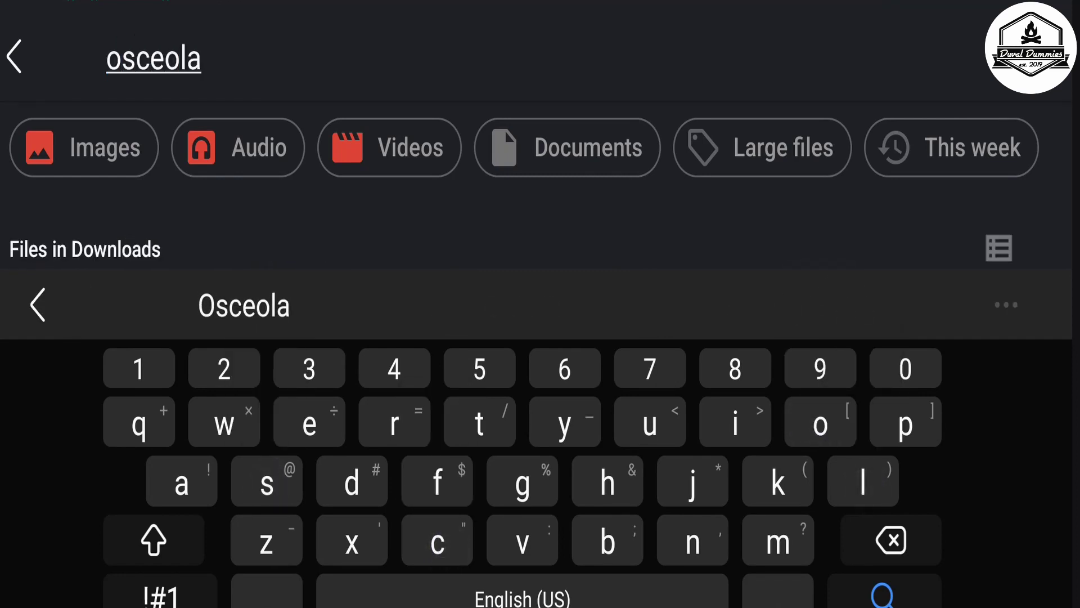
left_click_drag(556, 189, 534, 41)
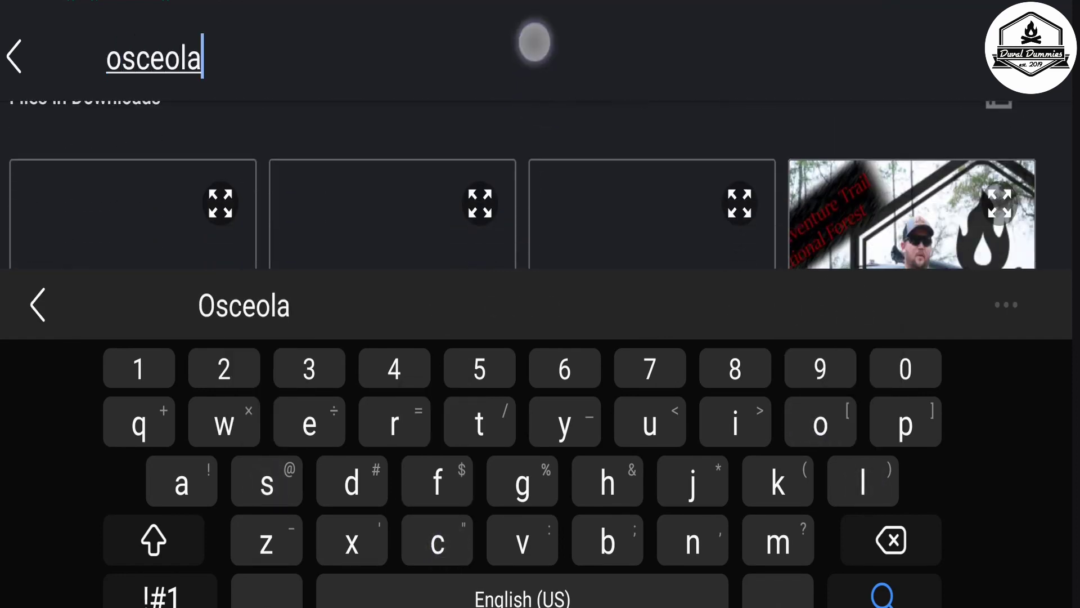
left_click(132, 209)
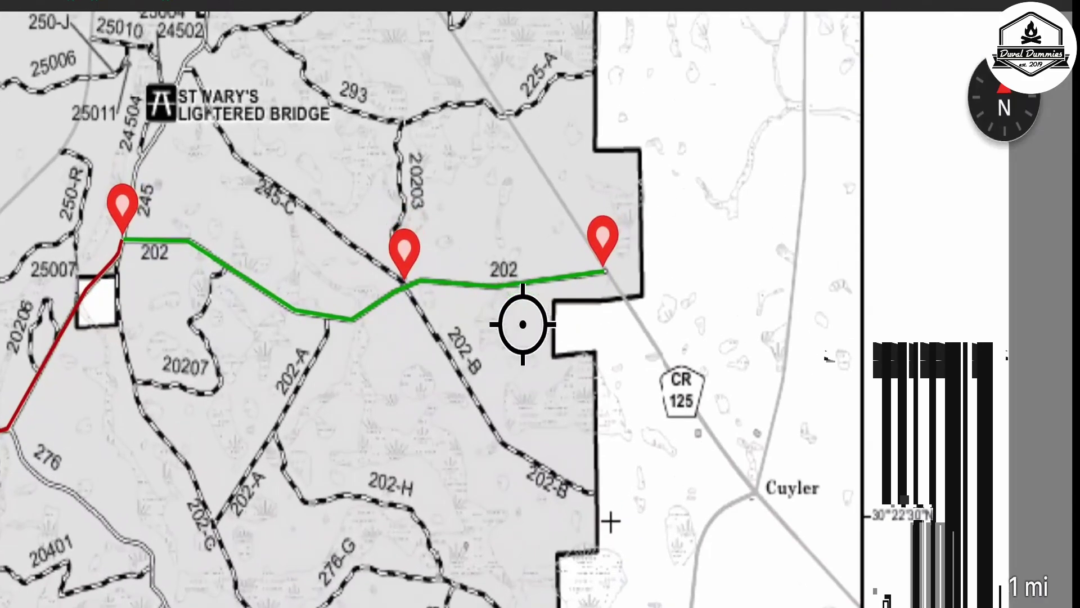
Step: Examine the imported colored tracks and waypoints on the forest map, starting from road 202 near CR 125
scroll(523, 324, "up", 2)
left_click_drag(611, 411, 874, 437)
left_click_drag(744, 450, 881, 420)
left_click_drag(670, 460, 704, 494)
left_click_drag(737, 434, 642, 448)
left_click_drag(786, 446, 585, 513)
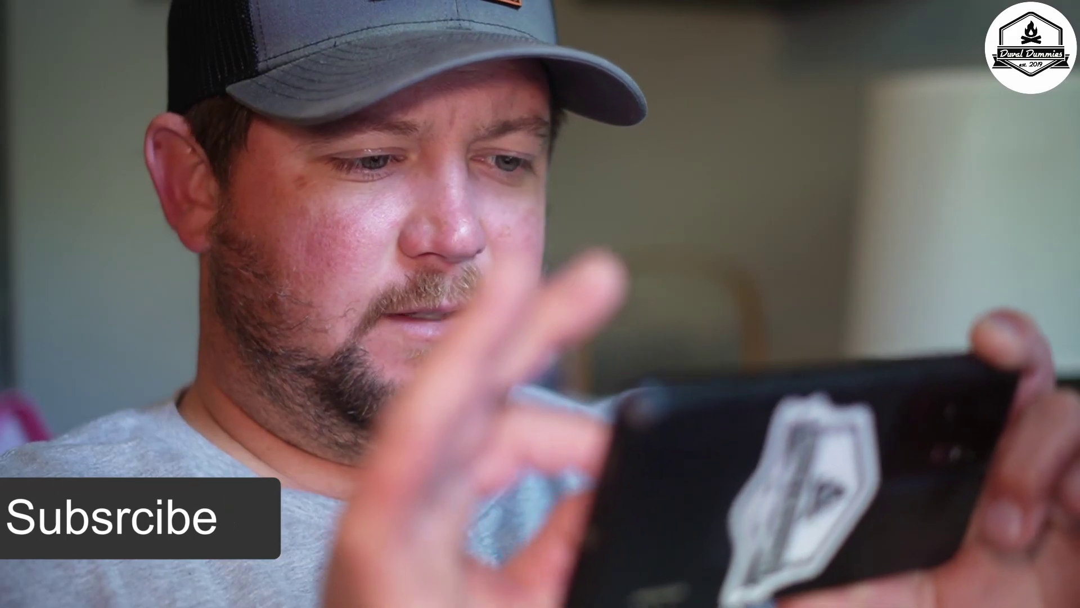